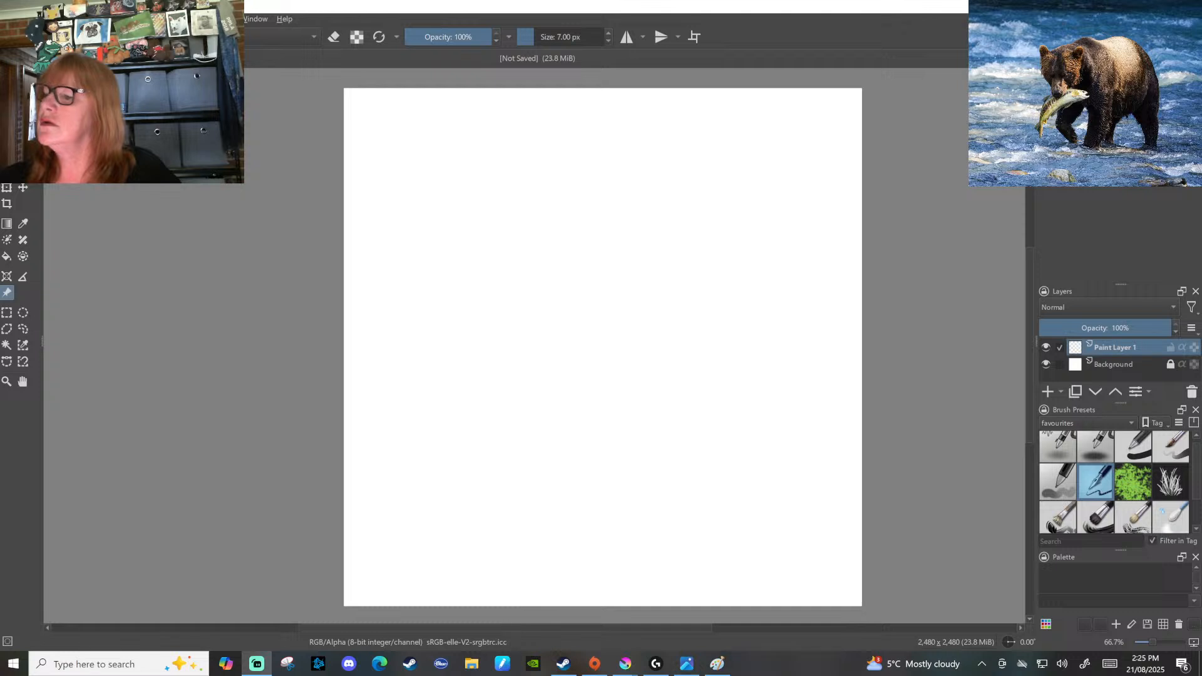
pyautogui.hotkey('alt', 'Tab')
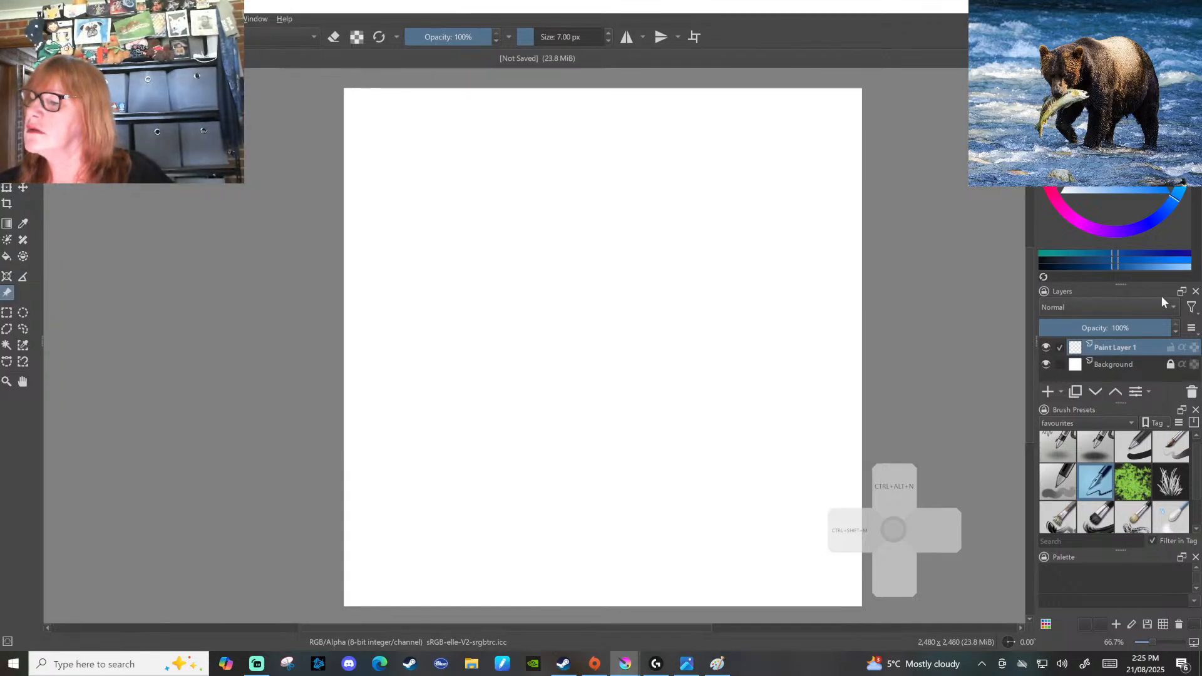
pyautogui.click(1049, 392)
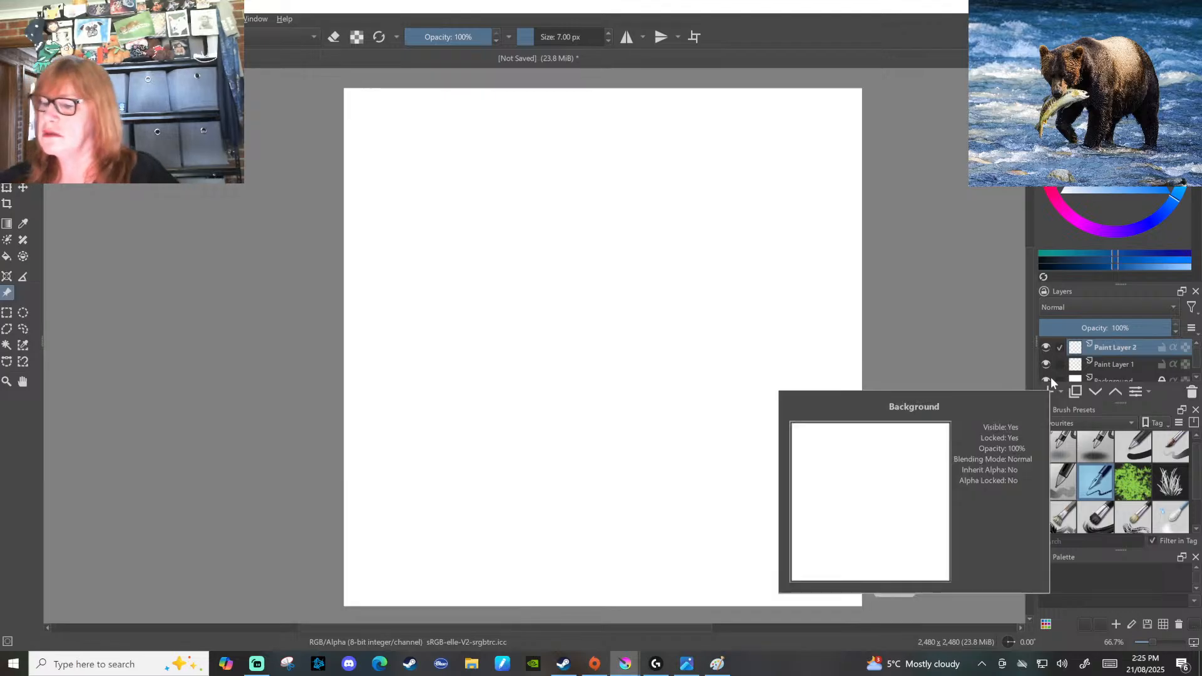
pyautogui.click(1050, 390)
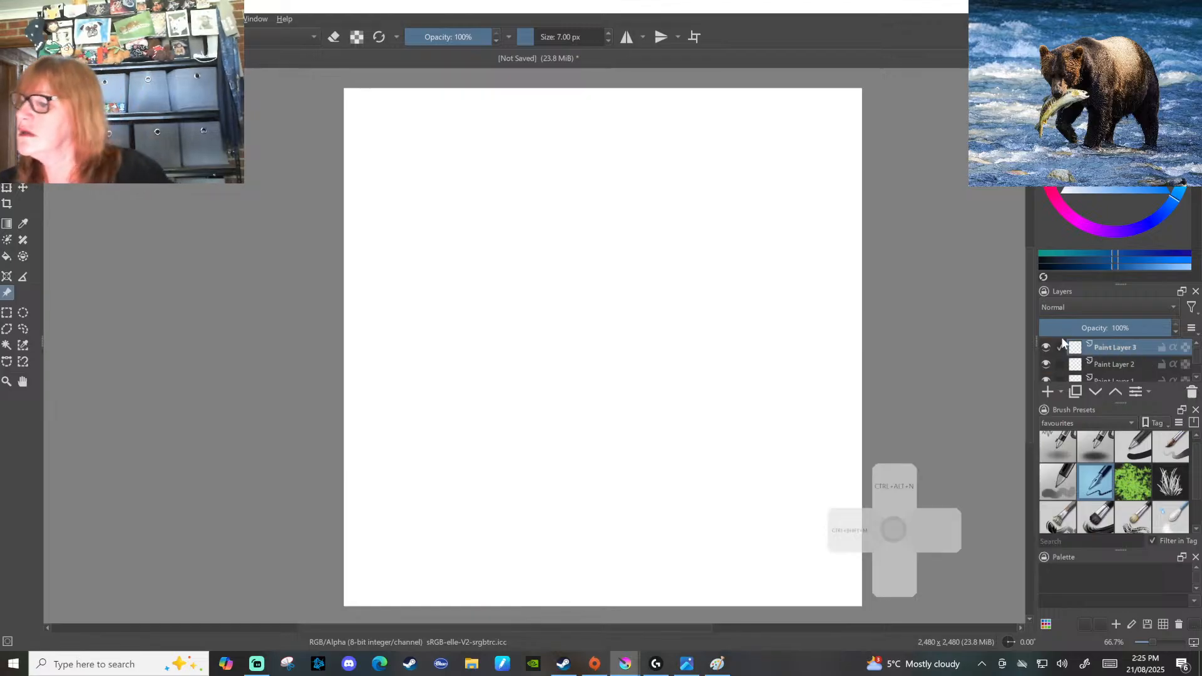
pyautogui.click(1197, 379)
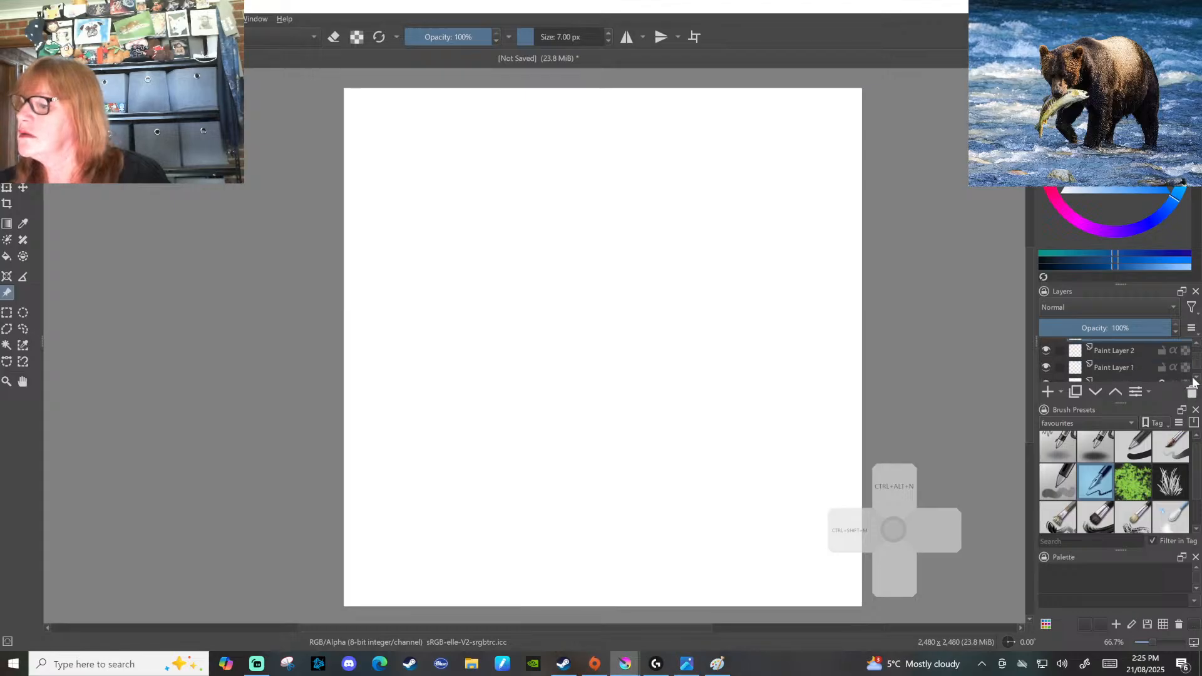
pyautogui.click(1194, 341)
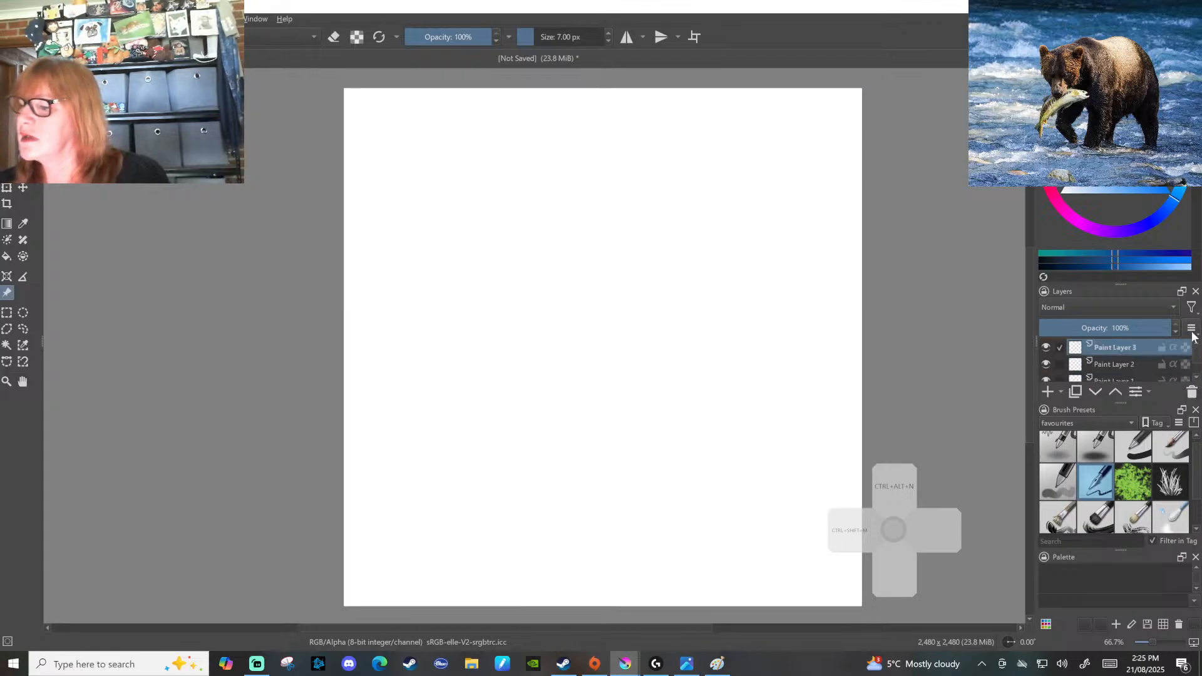
pyautogui.moveTo(1148, 347)
pyautogui.mouseDown()
pyautogui.moveTo(1040, 352)
pyautogui.moveTo(1100, 337)
pyautogui.mouseUp()
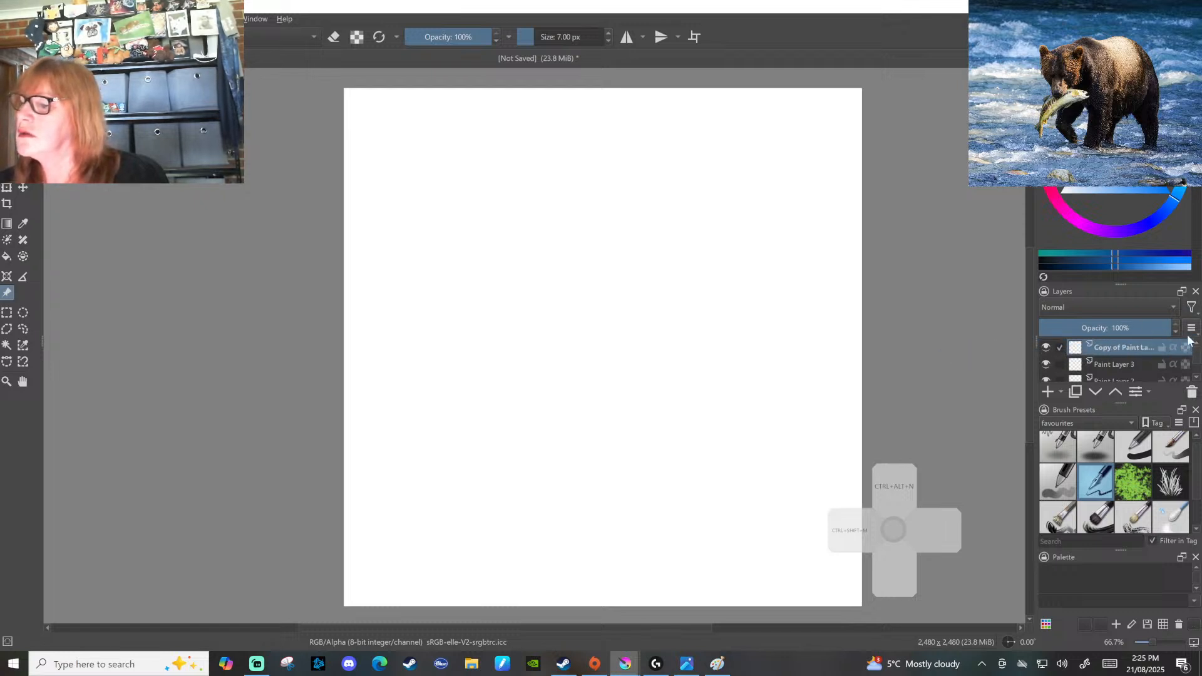
pyautogui.hotkey('ctrl', 'z')
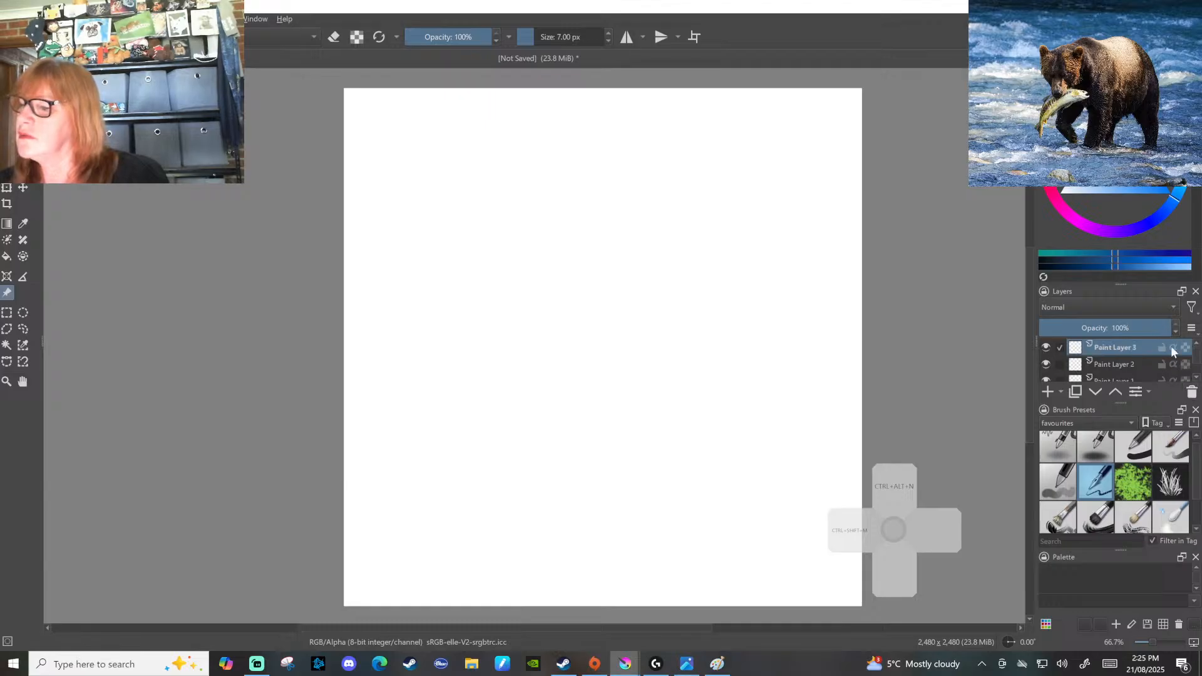
pyautogui.click(1192, 394)
pyautogui.click(1192, 394)
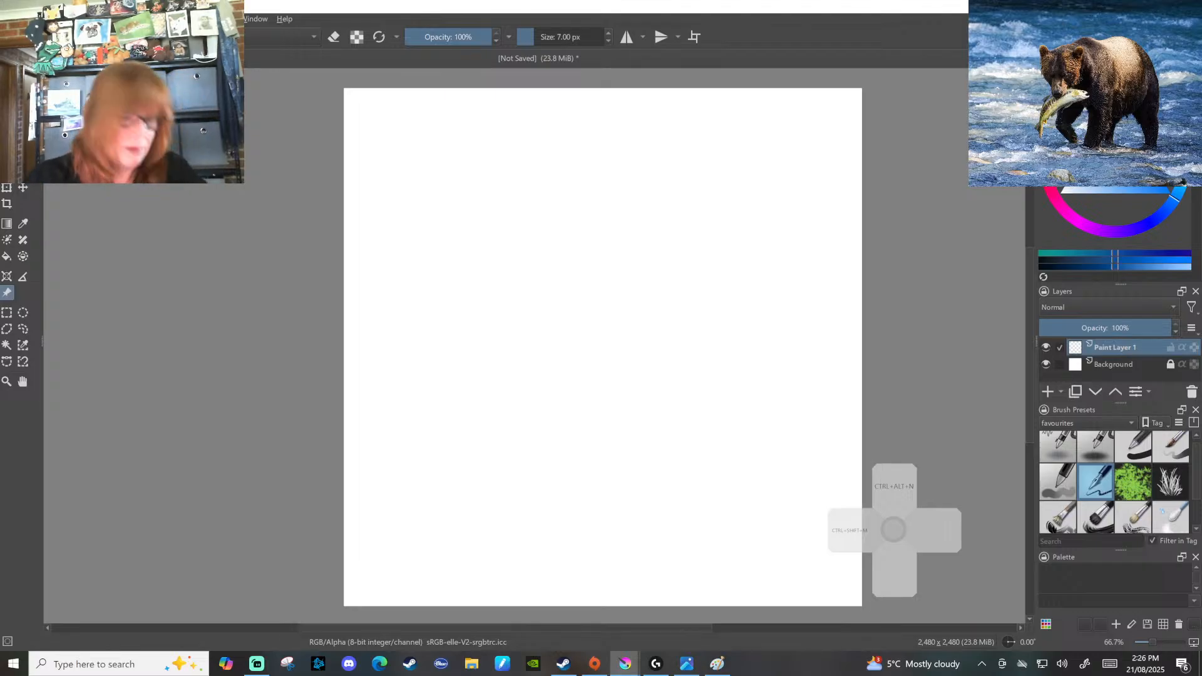
# Fill Paint Layer 1 with a light blue using the Fill tool, covering the whole canvas
pyautogui.click(7, 257)
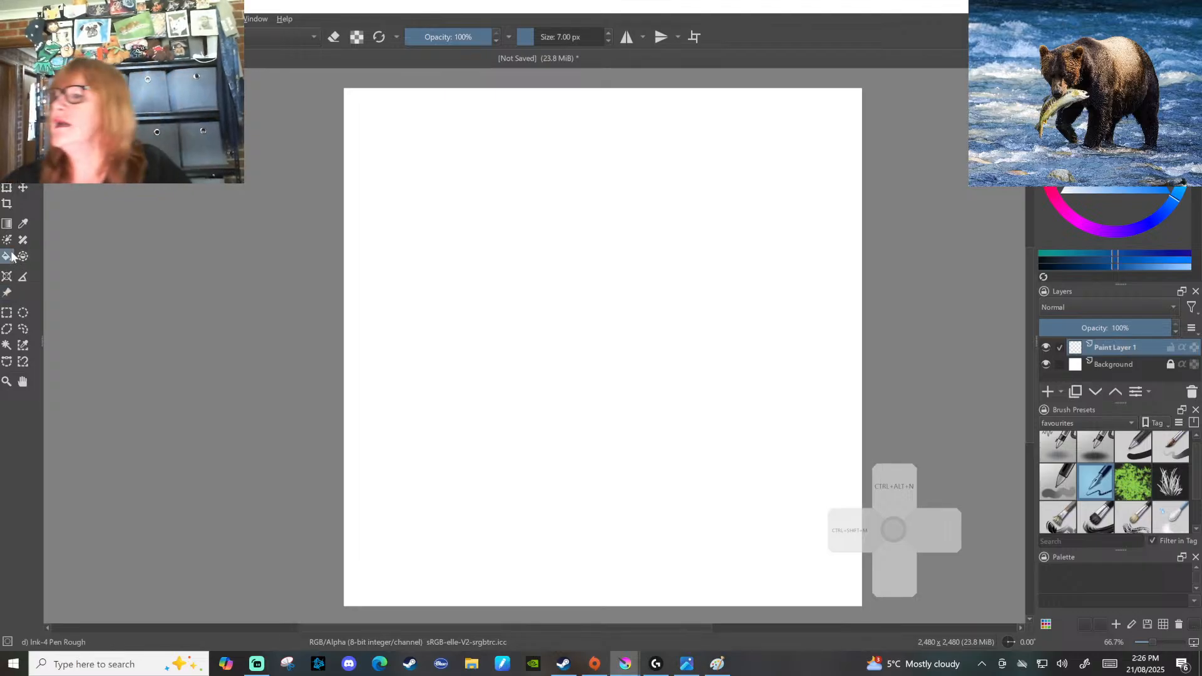
pyautogui.click(1185, 266)
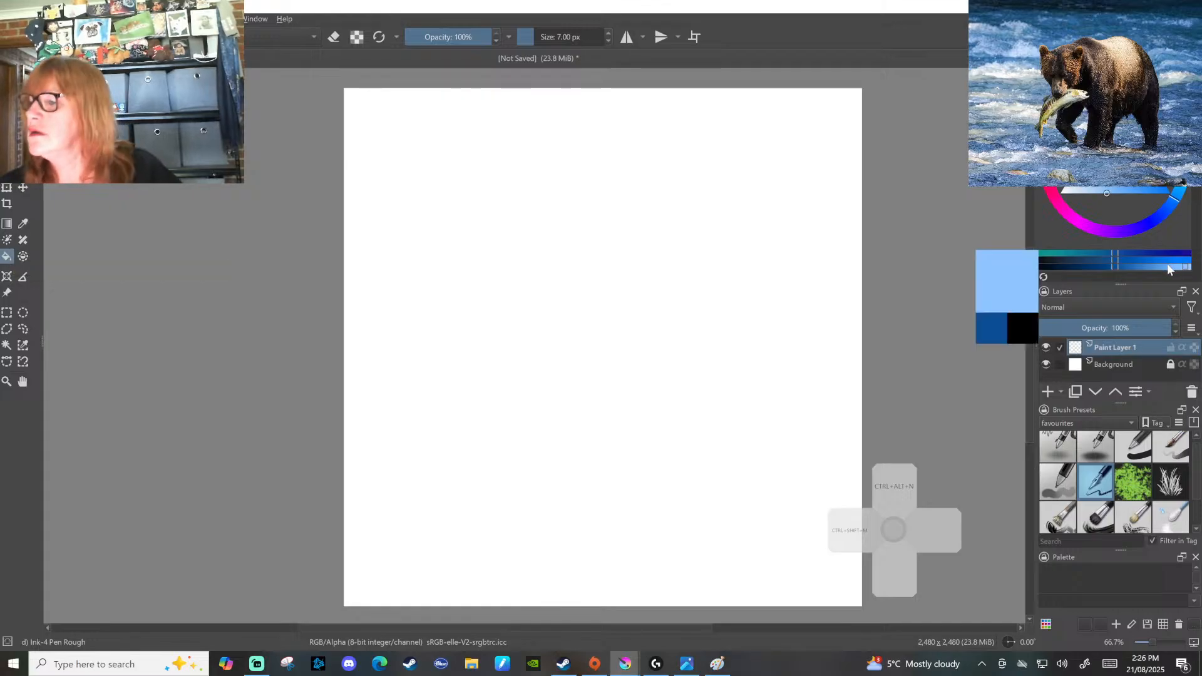
pyautogui.click(1173, 267)
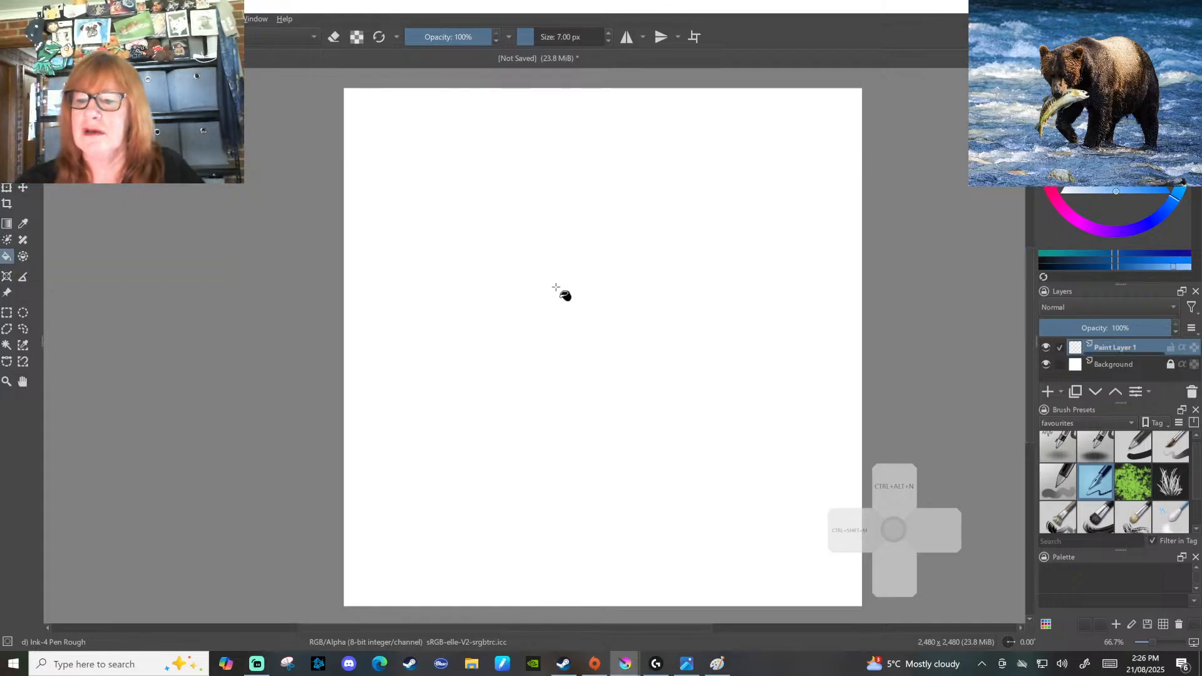
pyautogui.click(550, 290)
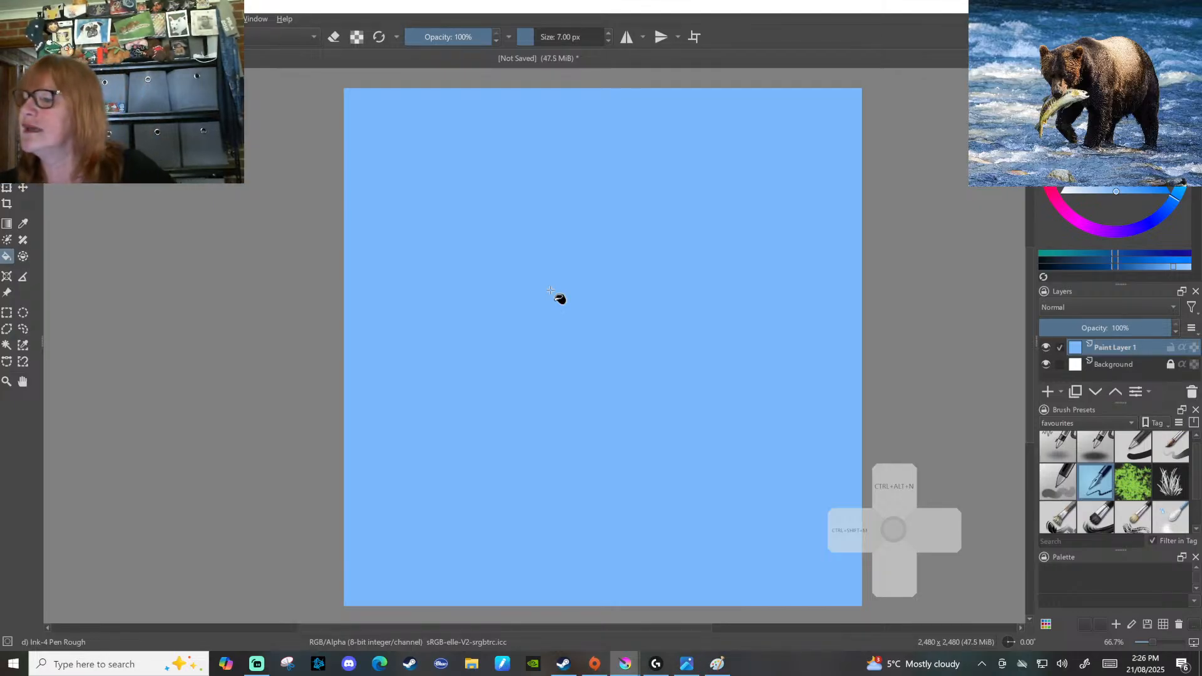
# Add a new paint layer above the blue fill and choose a dark, muted red as the drawing colour
pyautogui.click(1046, 392)
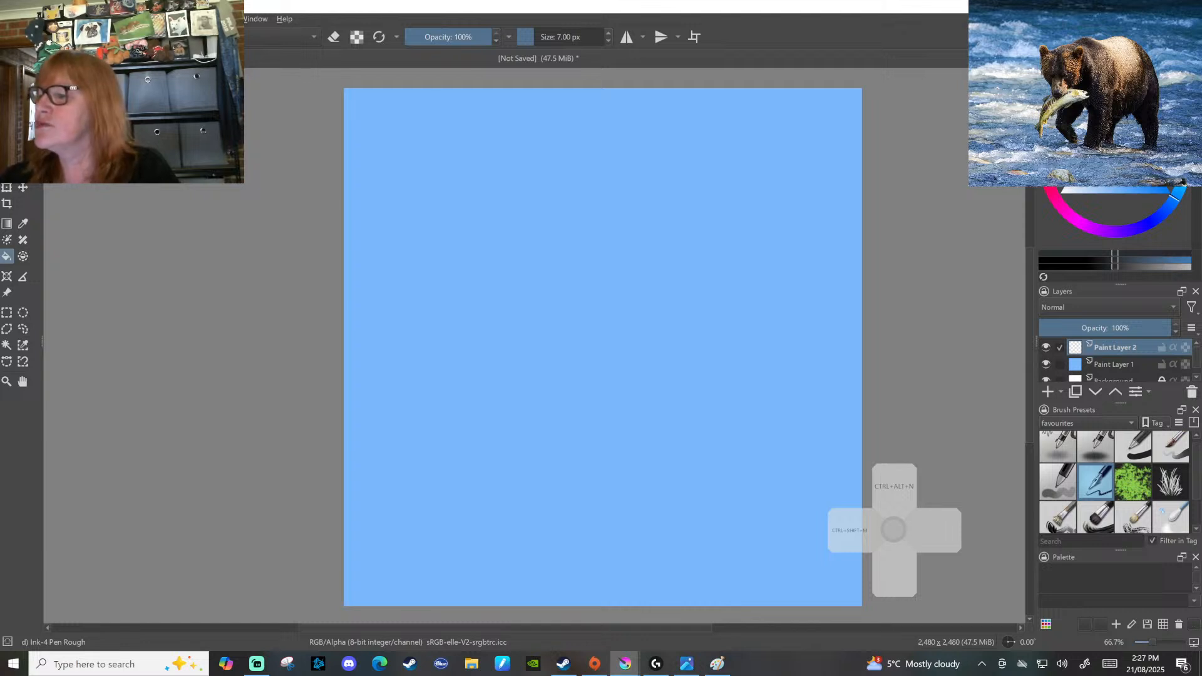
pyautogui.moveTo(1173, 198)
pyautogui.mouseDown()
pyautogui.moveTo(1076, 221)
pyautogui.moveTo(1050, 189)
pyautogui.mouseUp()
pyautogui.moveTo(1115, 116); pyautogui.dragTo(1102, 162)
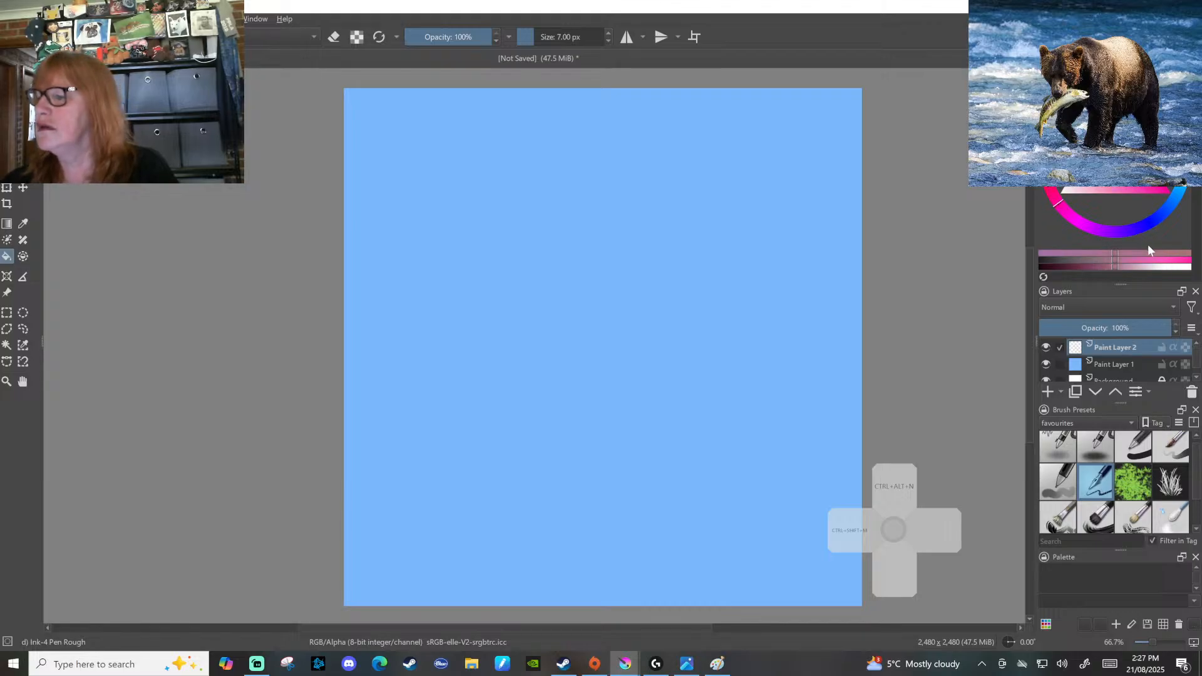
pyautogui.moveTo(1110, 154); pyautogui.dragTo(1143, 187)
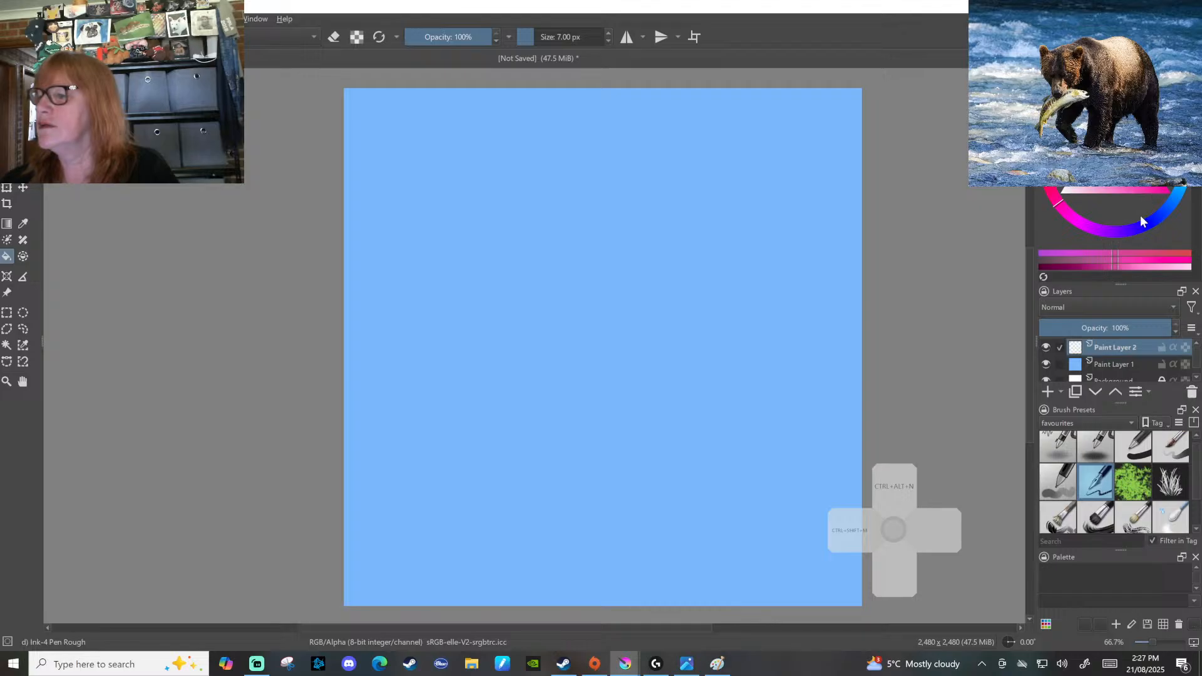
pyautogui.moveTo(1051, 205); pyautogui.dragTo(1153, 220)
pyautogui.moveTo(1137, 179); pyautogui.dragTo(1112, 144)
pyautogui.click(1118, 177)
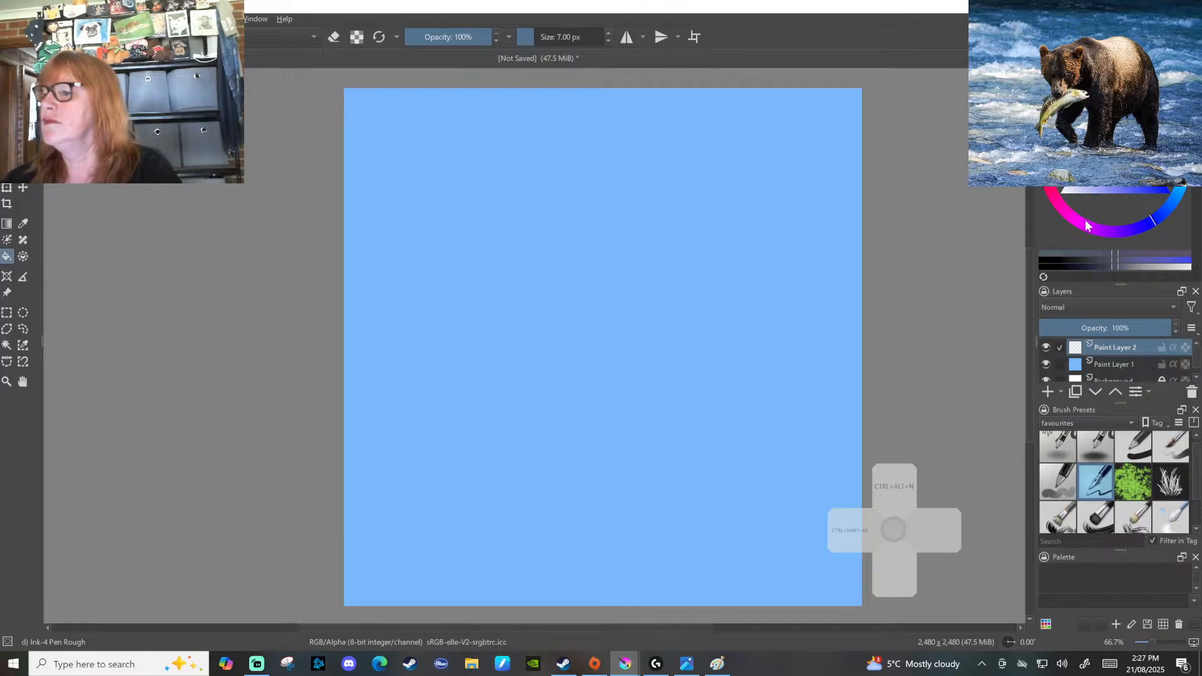
pyautogui.moveTo(1123, 230); pyautogui.dragTo(1046, 183)
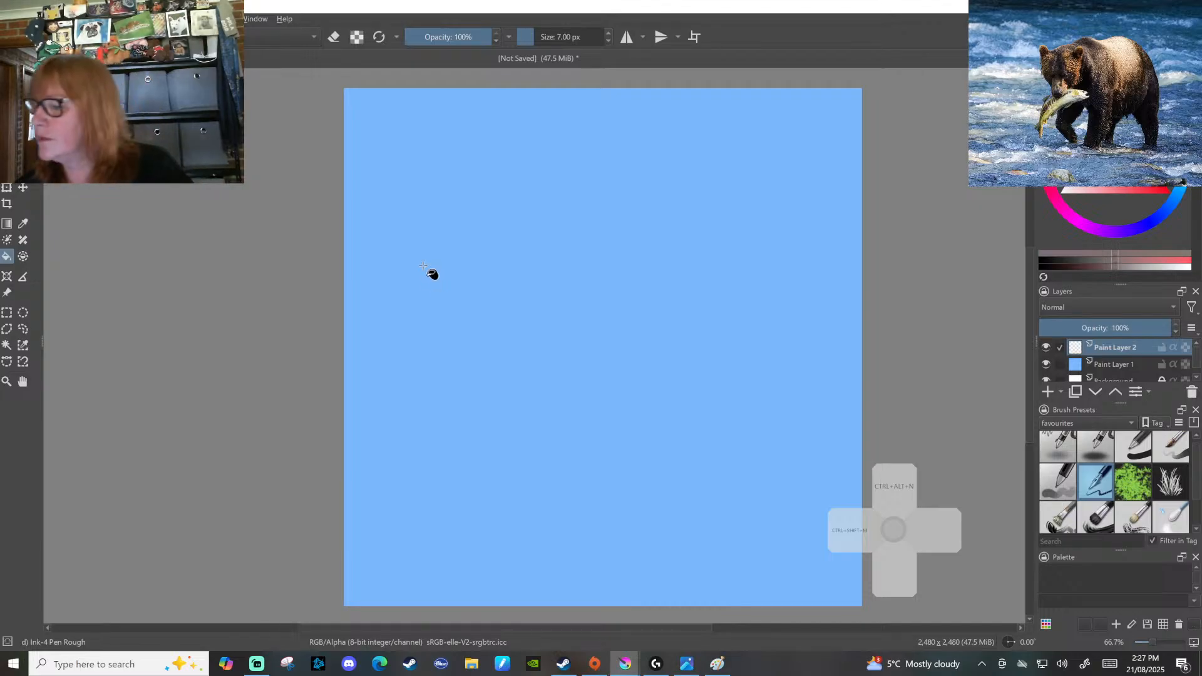
# Sketch the outline of the bear's head with ears, cheeks and muzzle using the Ink-4 Pen Rough brush at 7 px
pyautogui.click(1098, 482)
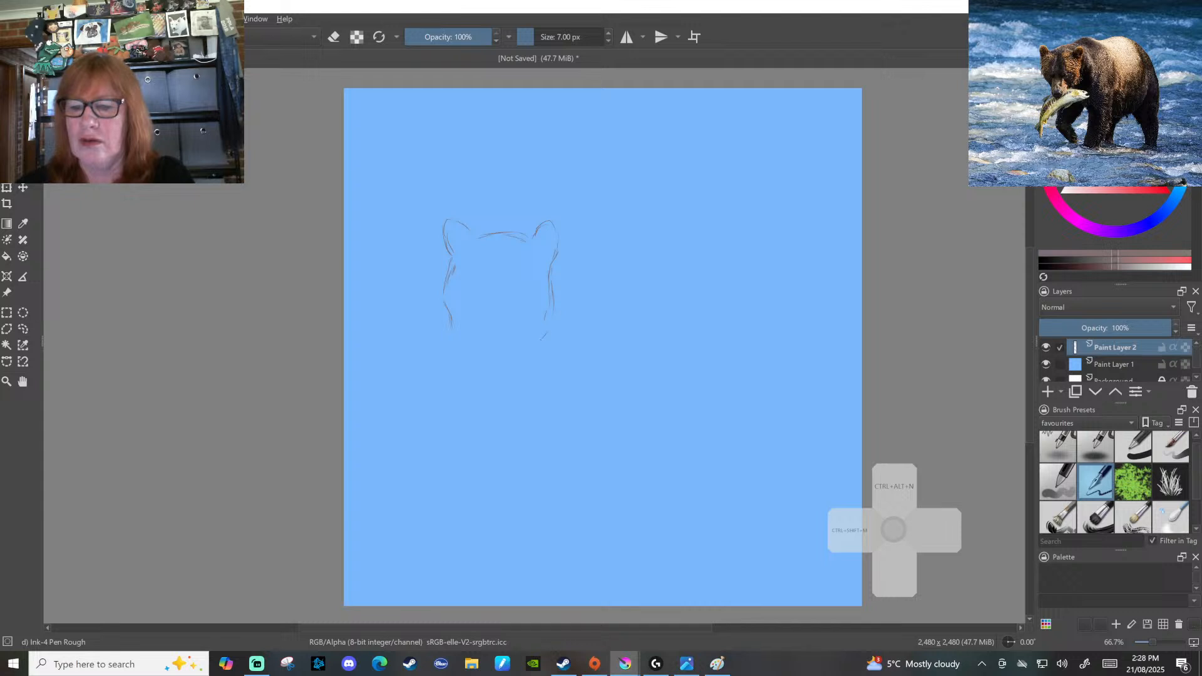
pyautogui.moveTo(449, 315); pyautogui.dragTo(456, 340)
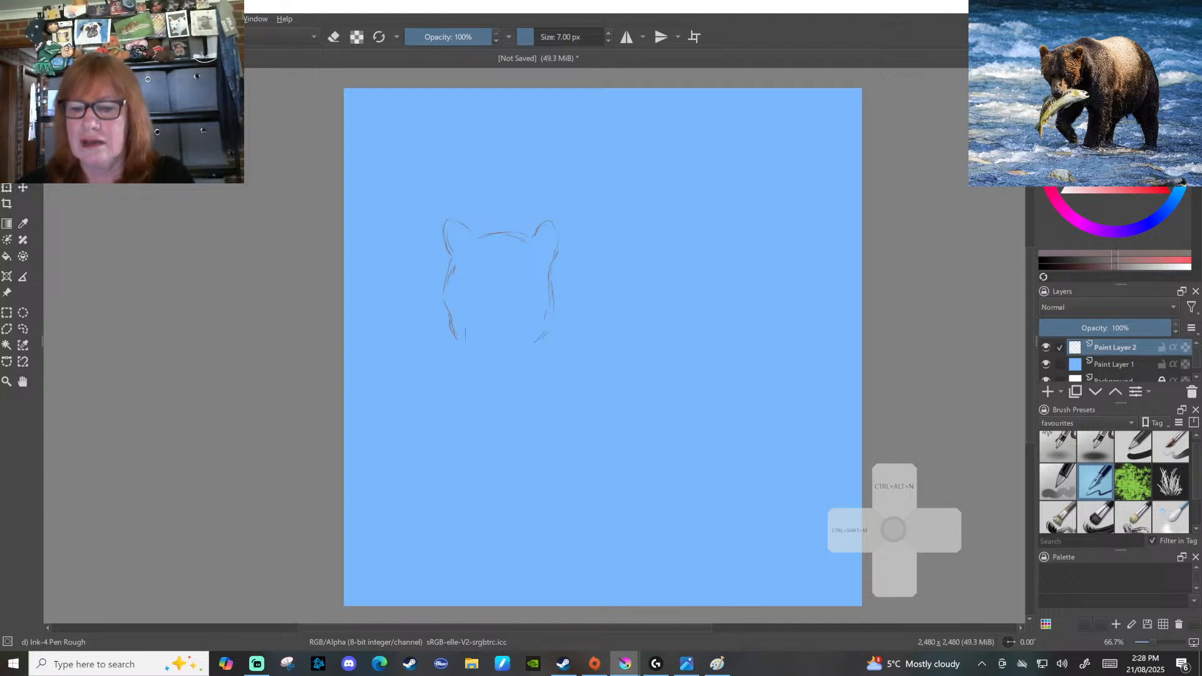
pyautogui.moveTo(457, 343); pyautogui.dragTo(457, 354)
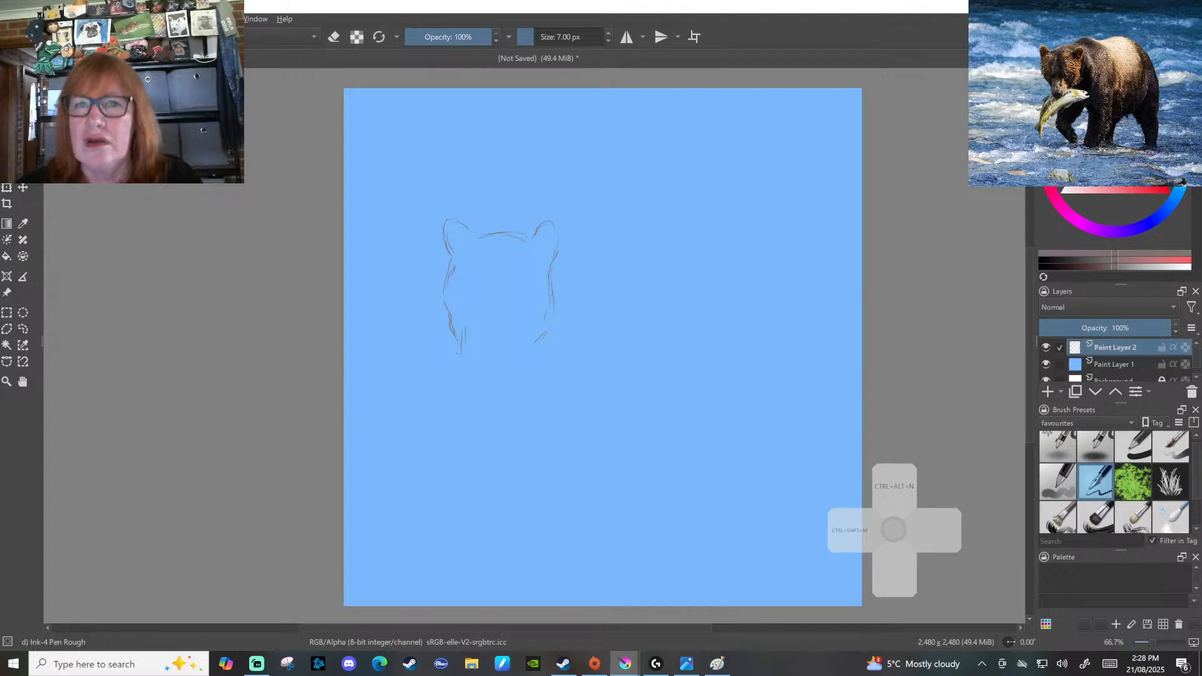
pyautogui.moveTo(464, 357); pyautogui.dragTo(471, 362)
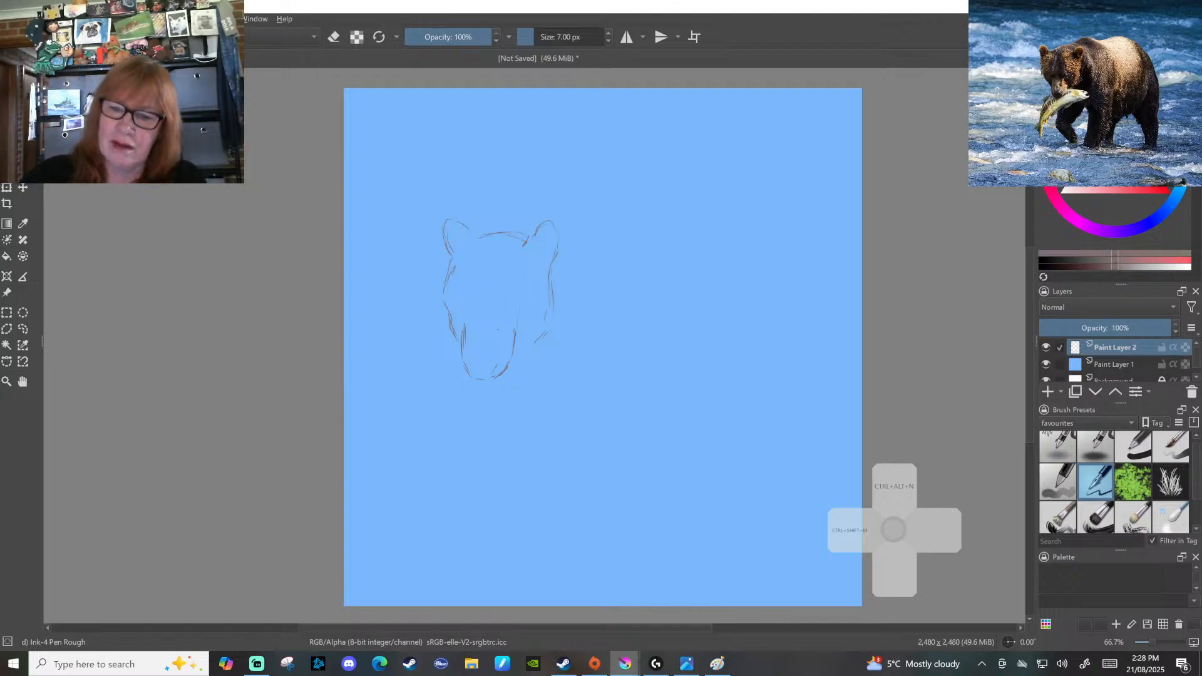
pyautogui.moveTo(462, 314); pyautogui.dragTo(459, 368)
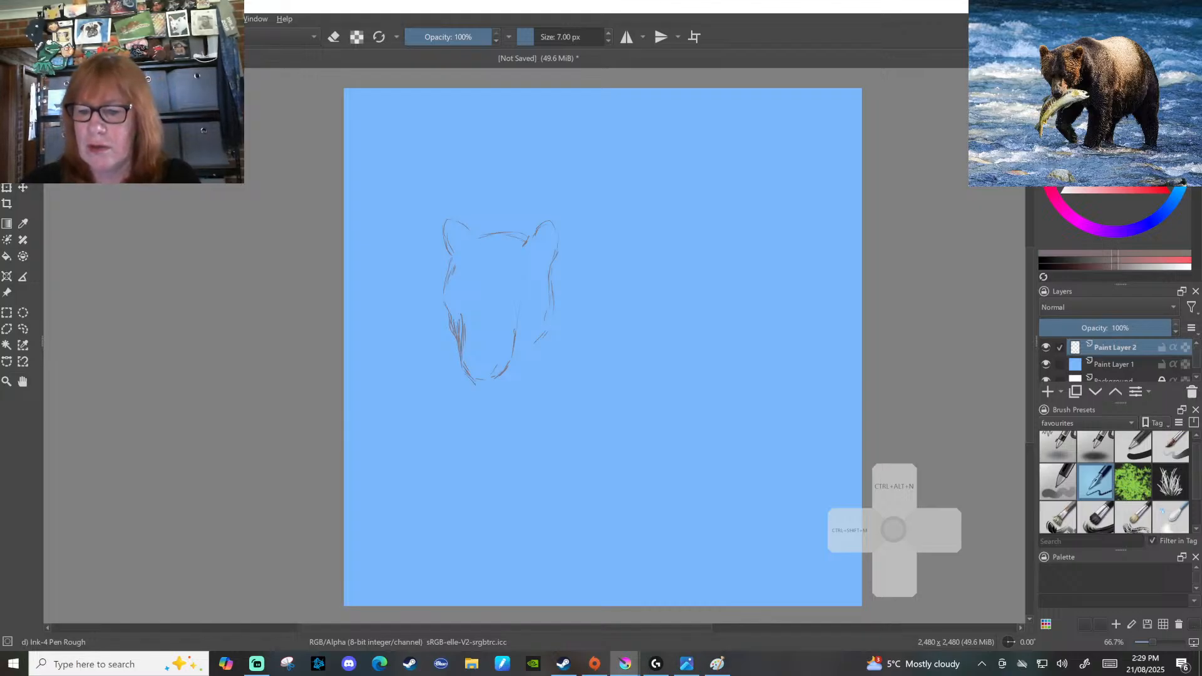
pyautogui.moveTo(514, 348)
pyautogui.mouseDown()
pyautogui.moveTo(512, 370)
pyautogui.moveTo(515, 357)
pyautogui.mouseUp()
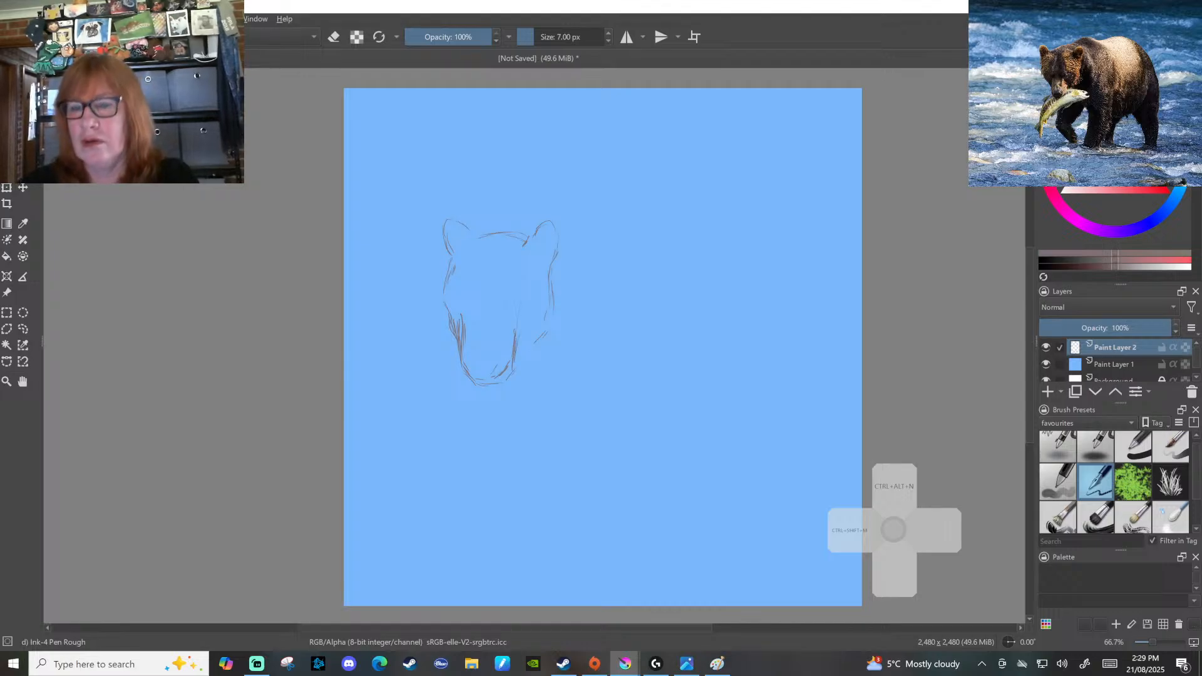
# Sketch the bear's back line from behind the head over the shoulder hump and down the rump
pyautogui.moveTo(481, 229); pyautogui.dragTo(500, 225)
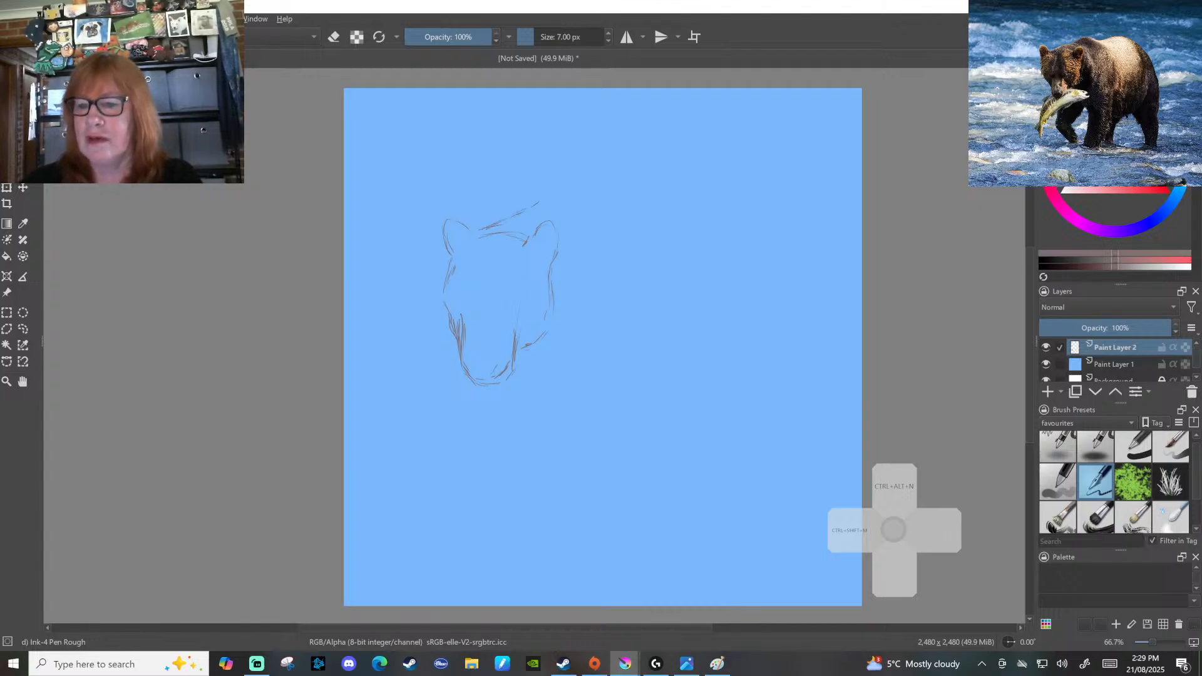
pyautogui.moveTo(542, 195); pyautogui.dragTo(578, 186)
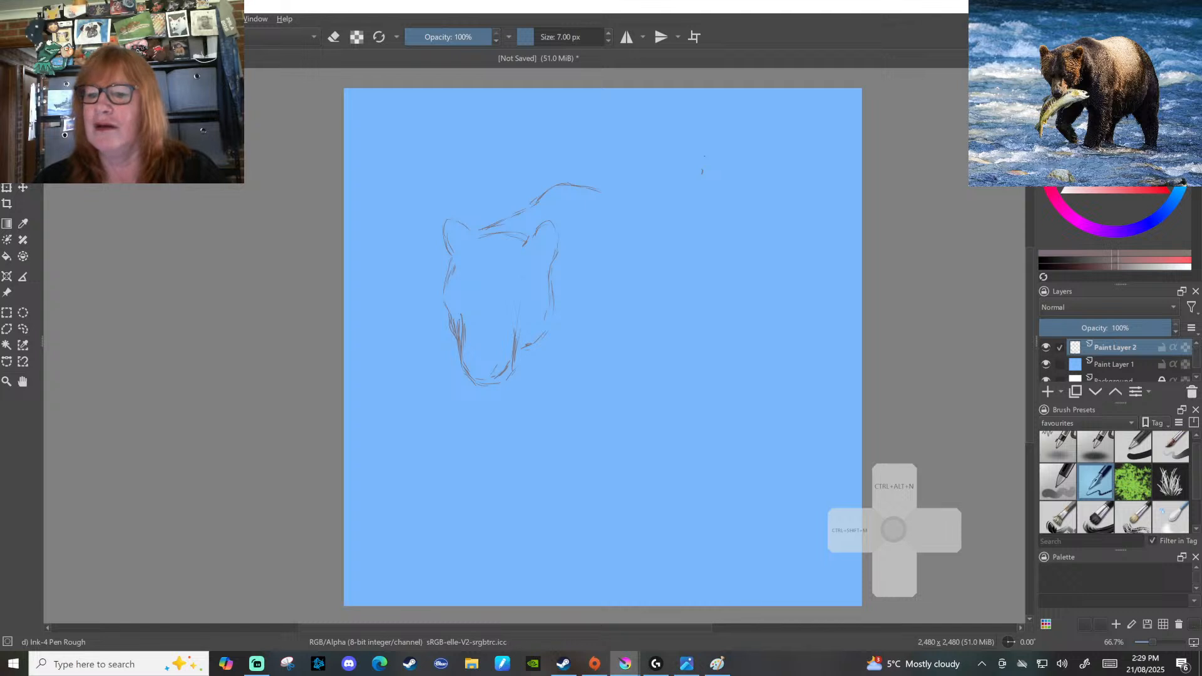
pyautogui.rightClick(454, 224)
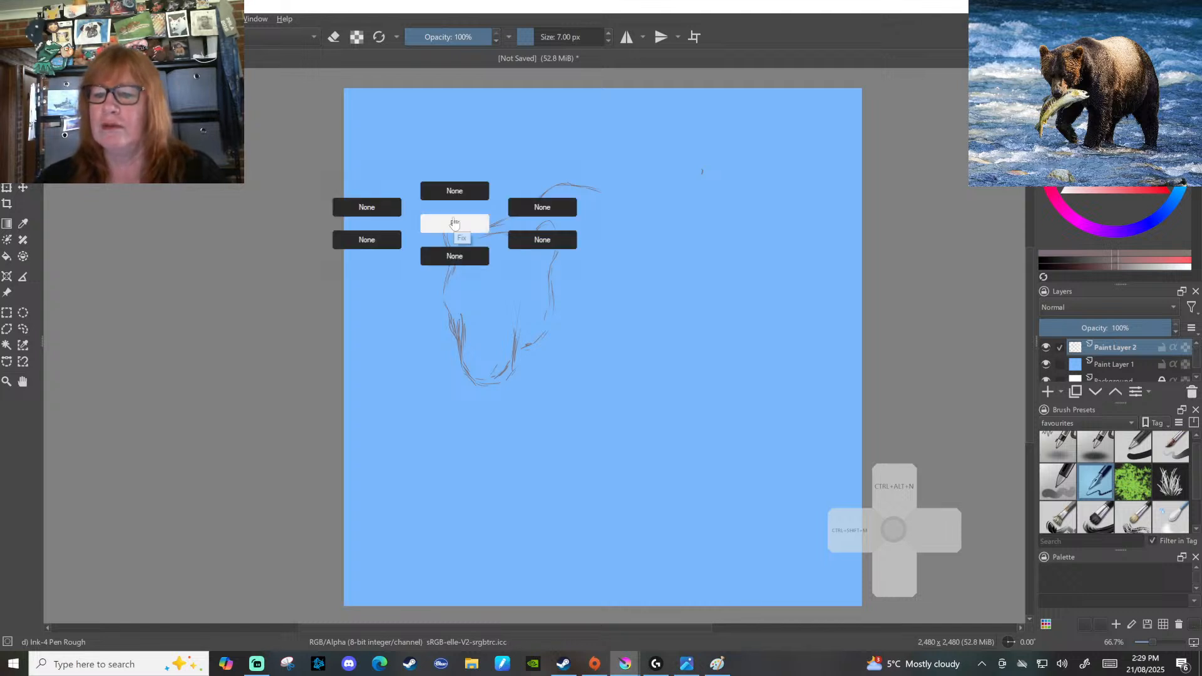
pyautogui.click(455, 223)
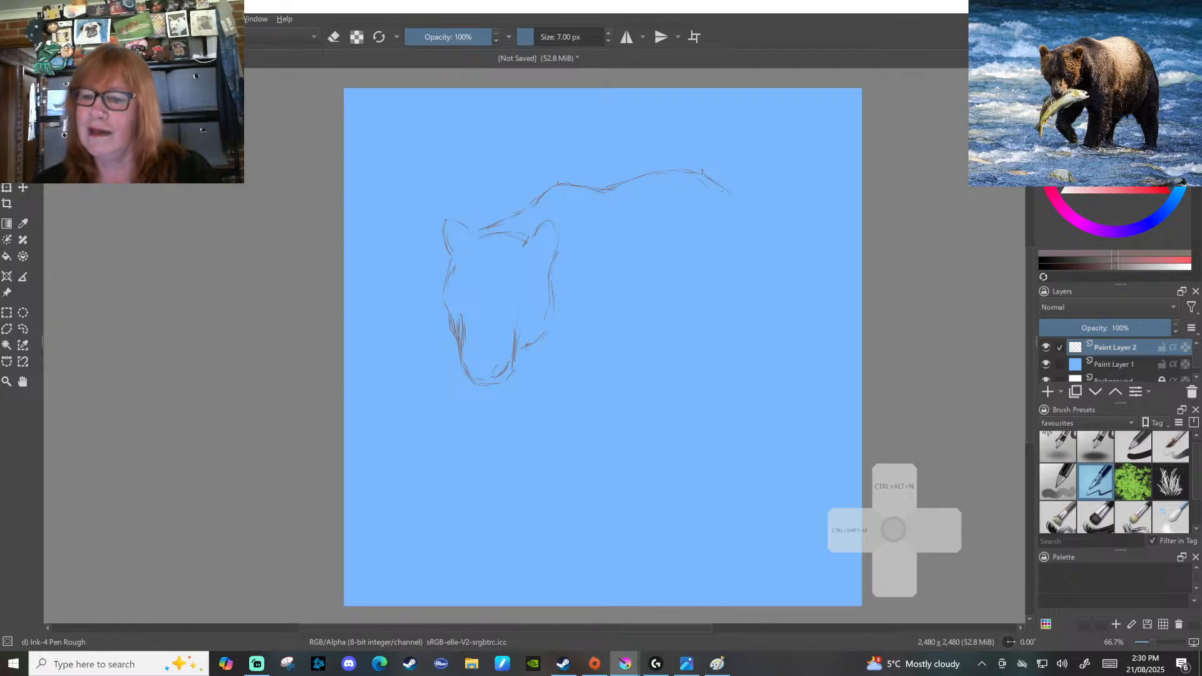
pyautogui.moveTo(730, 195); pyautogui.dragTo(752, 229)
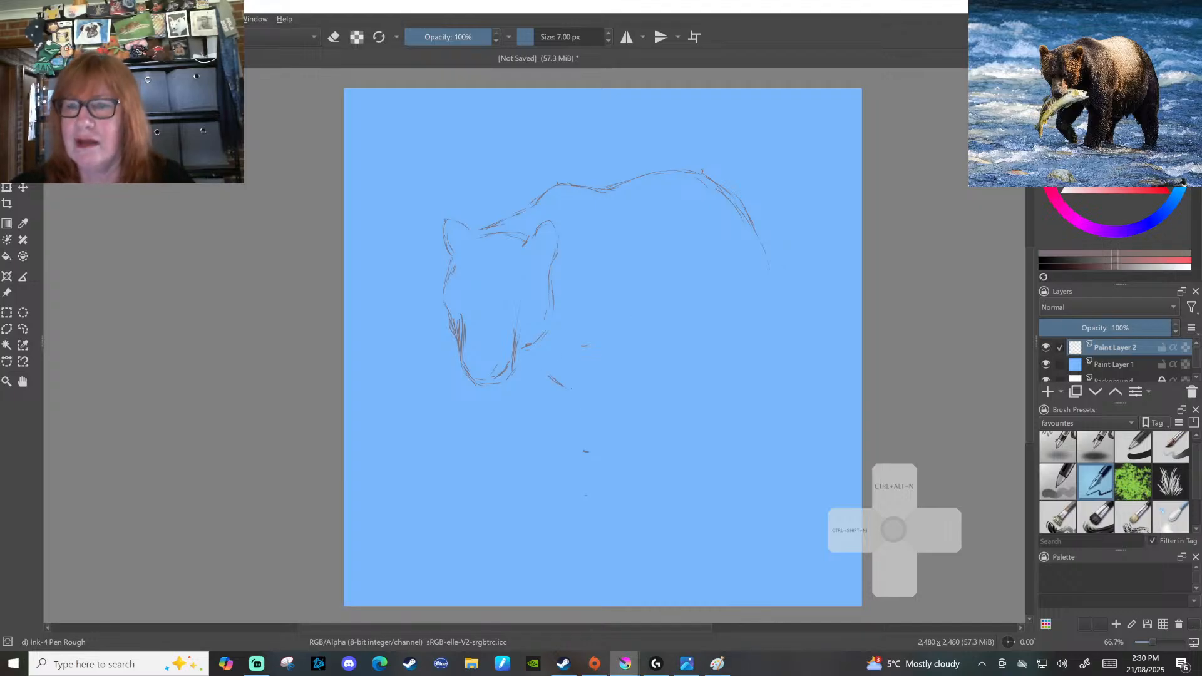
# Sketch the bear's two front legs below the chest, the straight one and the bent one under the muzzle
pyautogui.moveTo(564, 391)
pyautogui.mouseDown()
pyautogui.moveTo(579, 432)
pyautogui.moveTo(573, 484)
pyautogui.mouseUp()
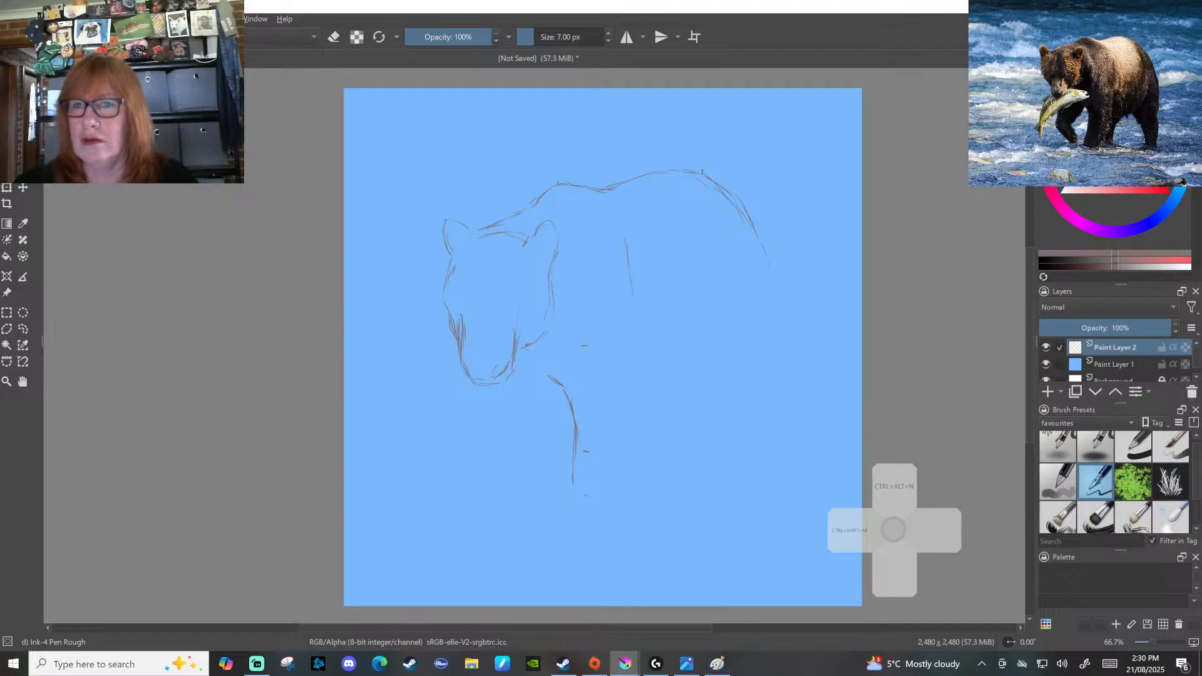
pyautogui.moveTo(629, 320); pyautogui.dragTo(619, 432)
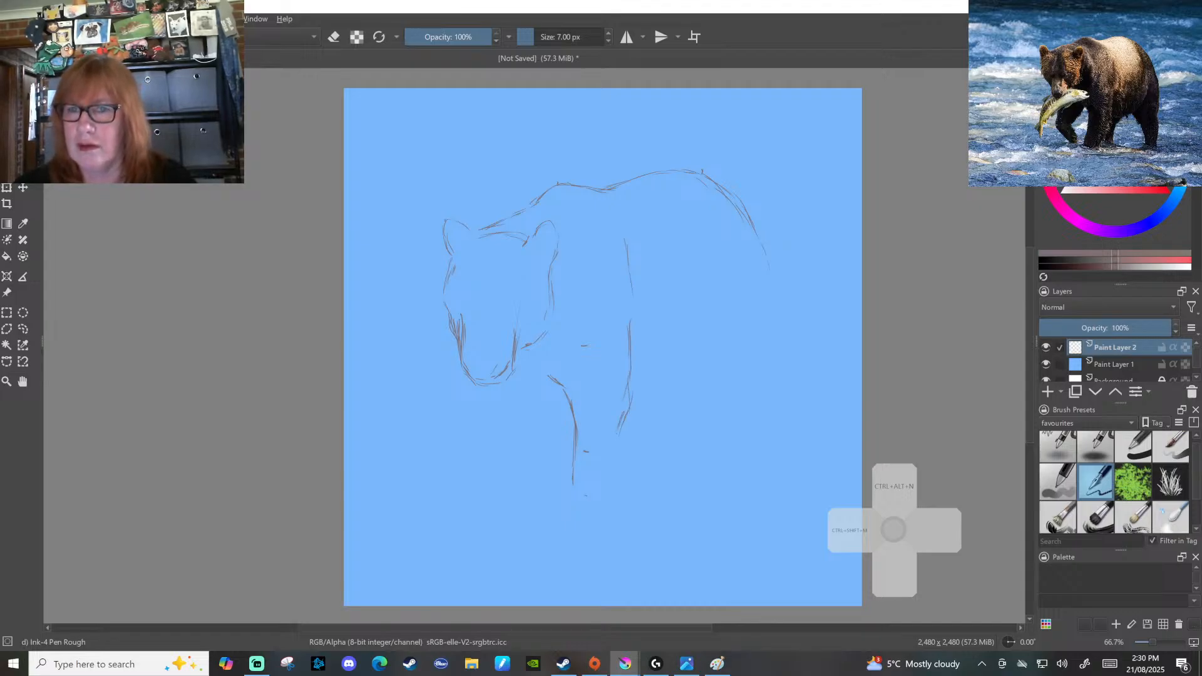
pyautogui.moveTo(616, 446); pyautogui.dragTo(607, 482)
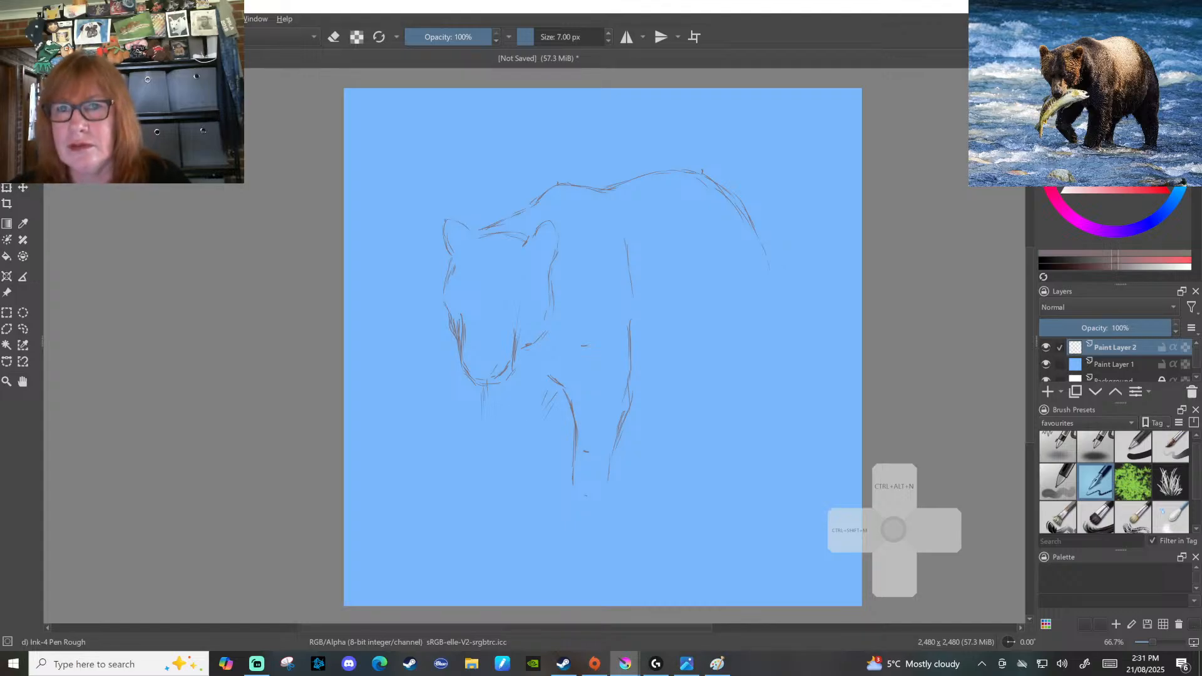
pyautogui.moveTo(541, 404)
pyautogui.mouseDown()
pyautogui.moveTo(524, 425)
pyautogui.moveTo(484, 430)
pyautogui.mouseUp()
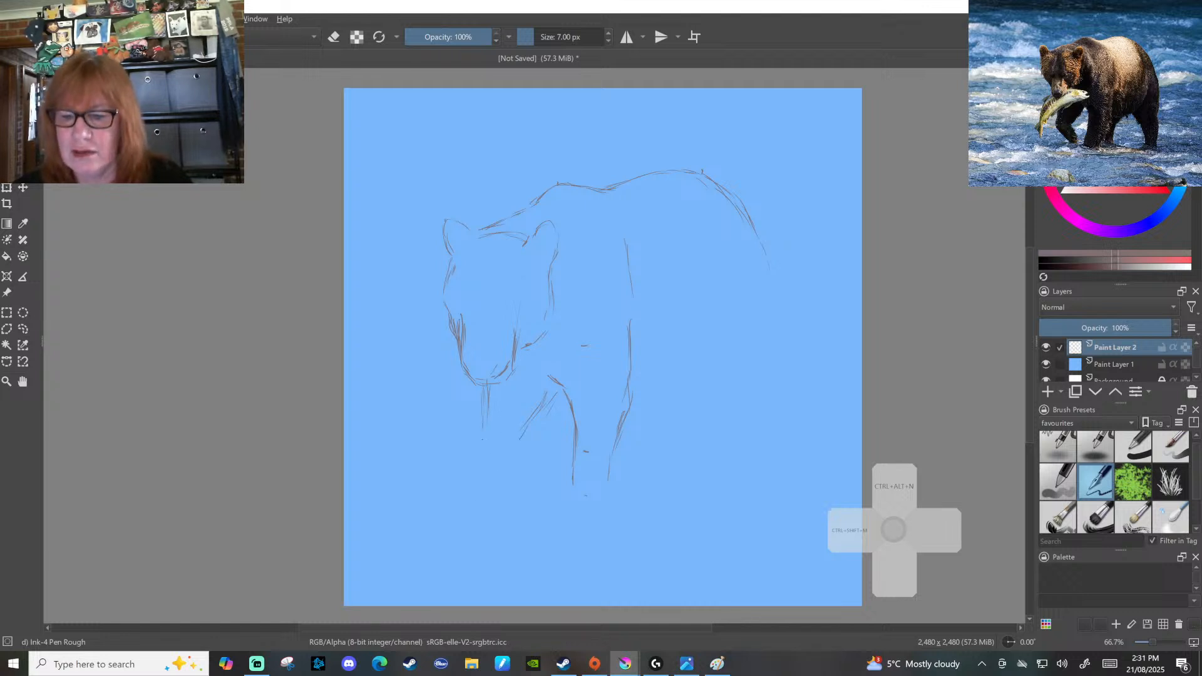
pyautogui.moveTo(487, 451); pyautogui.dragTo(495, 465)
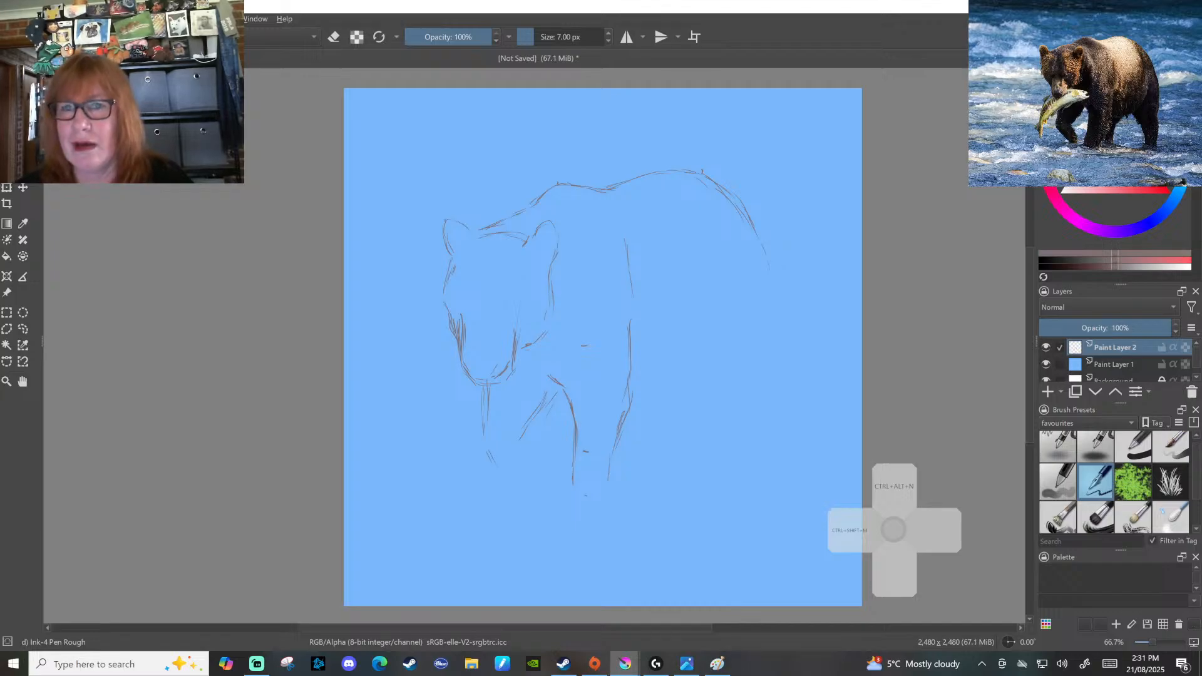
pyautogui.moveTo(522, 442); pyautogui.dragTo(536, 483)
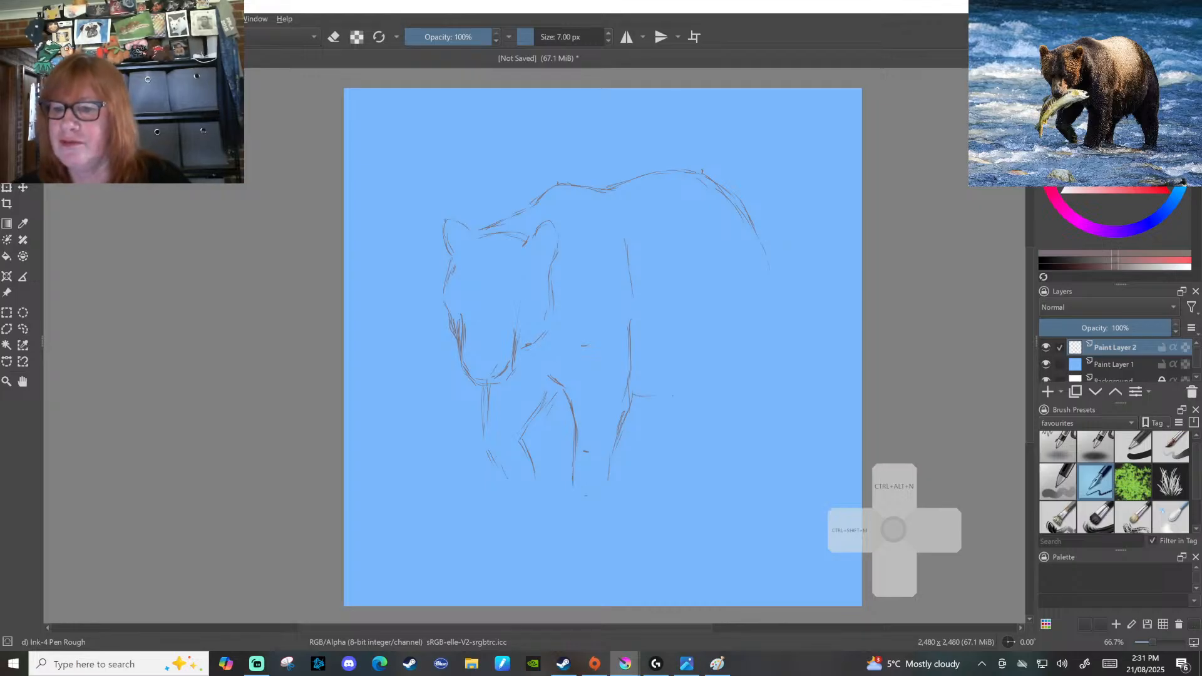
# Sketch the bear's flank, belly line, lower rump and hind legs to complete the body outline
pyautogui.moveTo(725, 265); pyautogui.dragTo(721, 292)
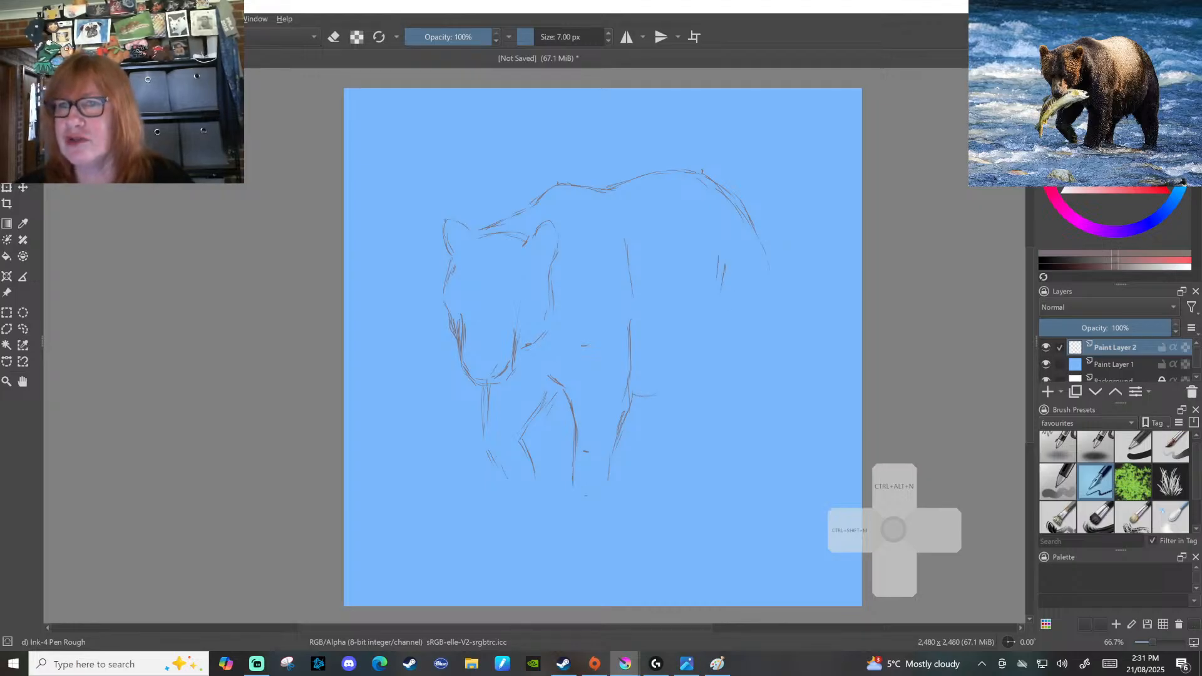
pyautogui.moveTo(712, 365); pyautogui.dragTo(674, 385)
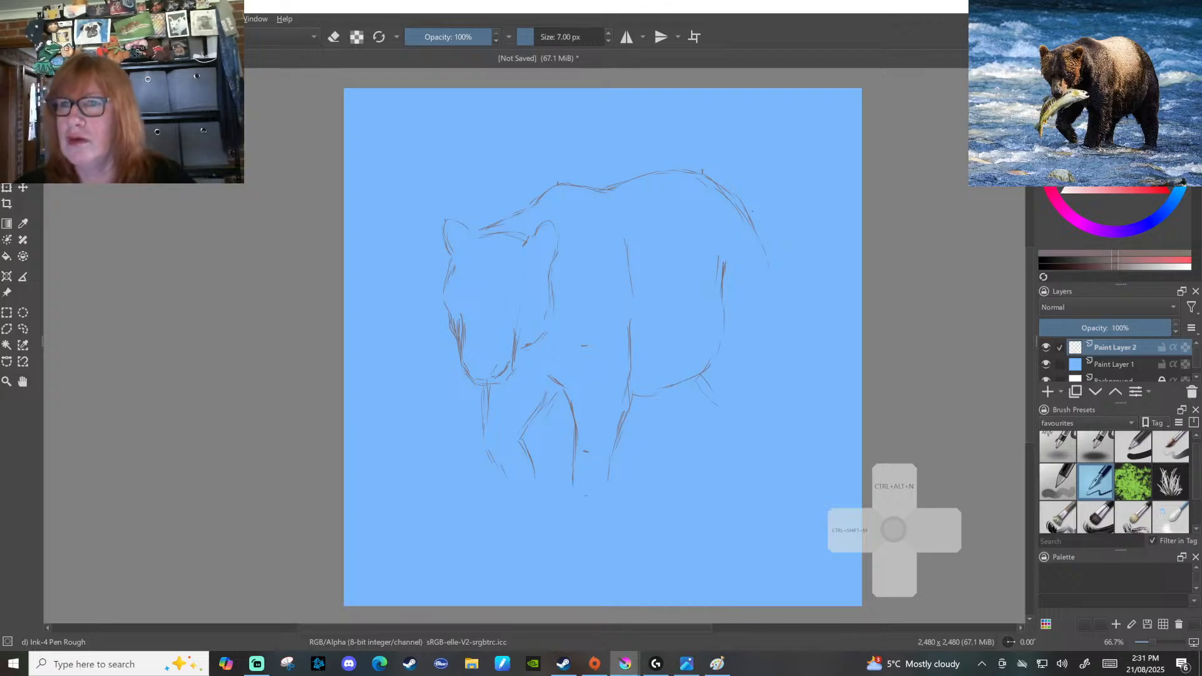
pyautogui.moveTo(775, 266); pyautogui.dragTo(781, 326)
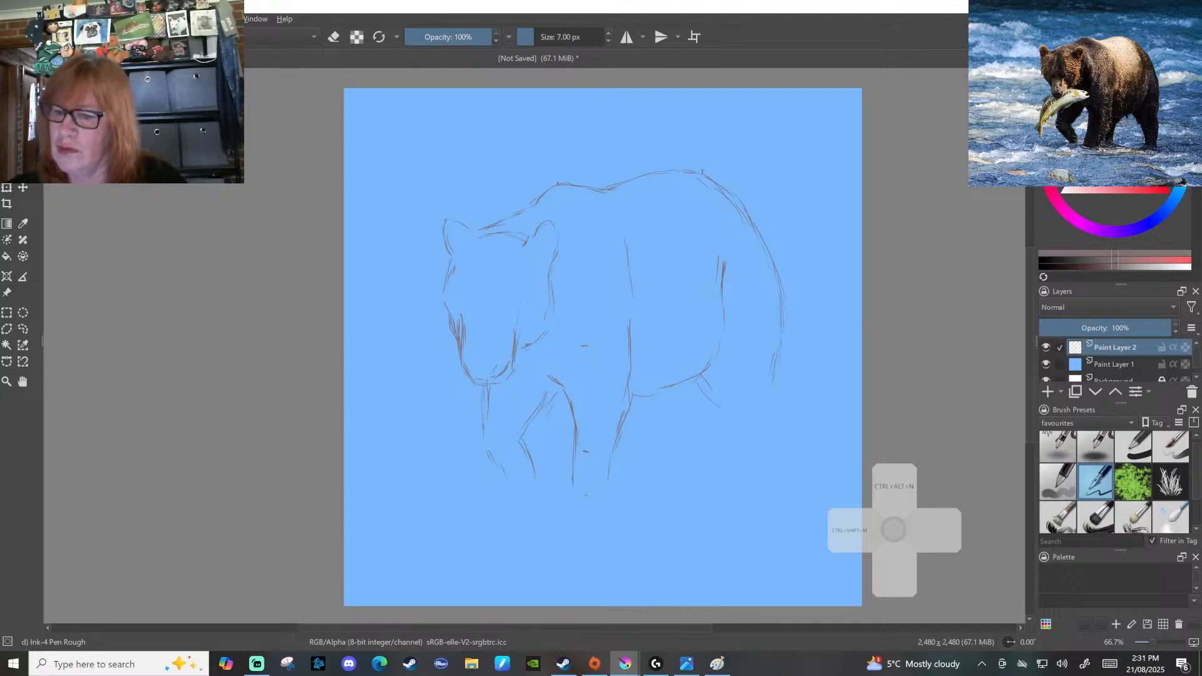
pyautogui.moveTo(710, 403); pyautogui.dragTo(730, 437)
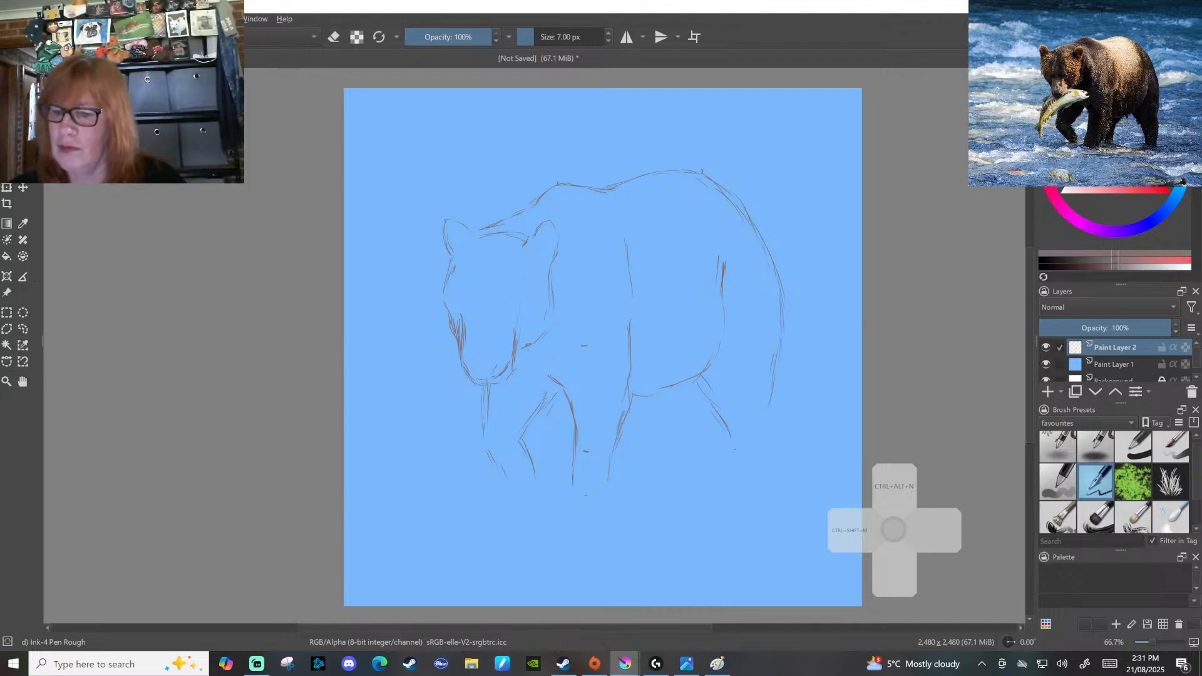
pyautogui.moveTo(781, 367); pyautogui.dragTo(765, 458)
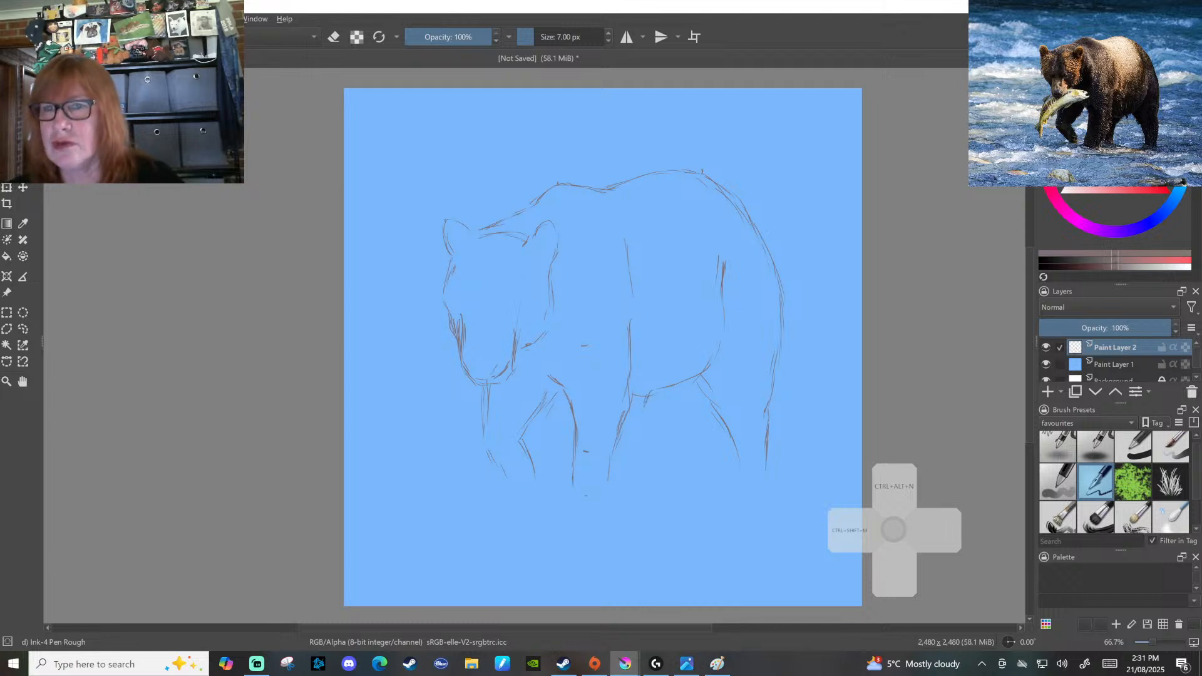
pyautogui.moveTo(659, 391); pyautogui.dragTo(642, 415)
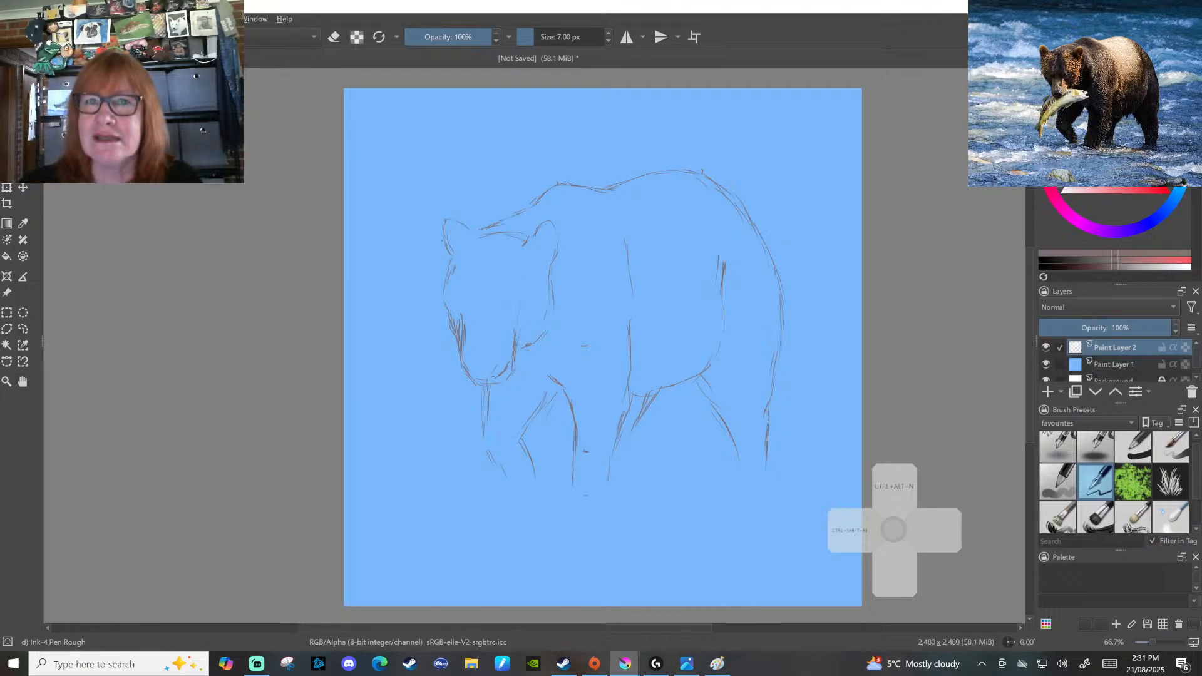
# Rework the outer edge of the bear's ear and face, and sketch the fish hanging from its mouth, including the tail
pyautogui.moveTo(442, 220); pyautogui.dragTo(436, 244)
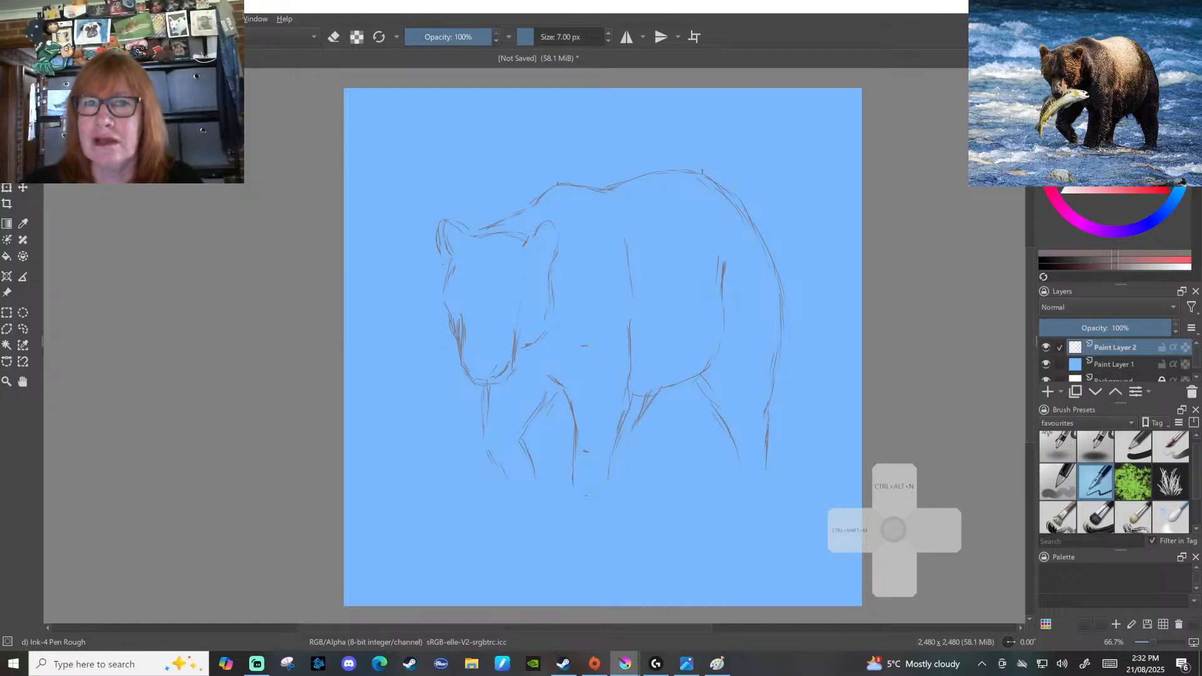
pyautogui.moveTo(441, 261); pyautogui.dragTo(441, 301)
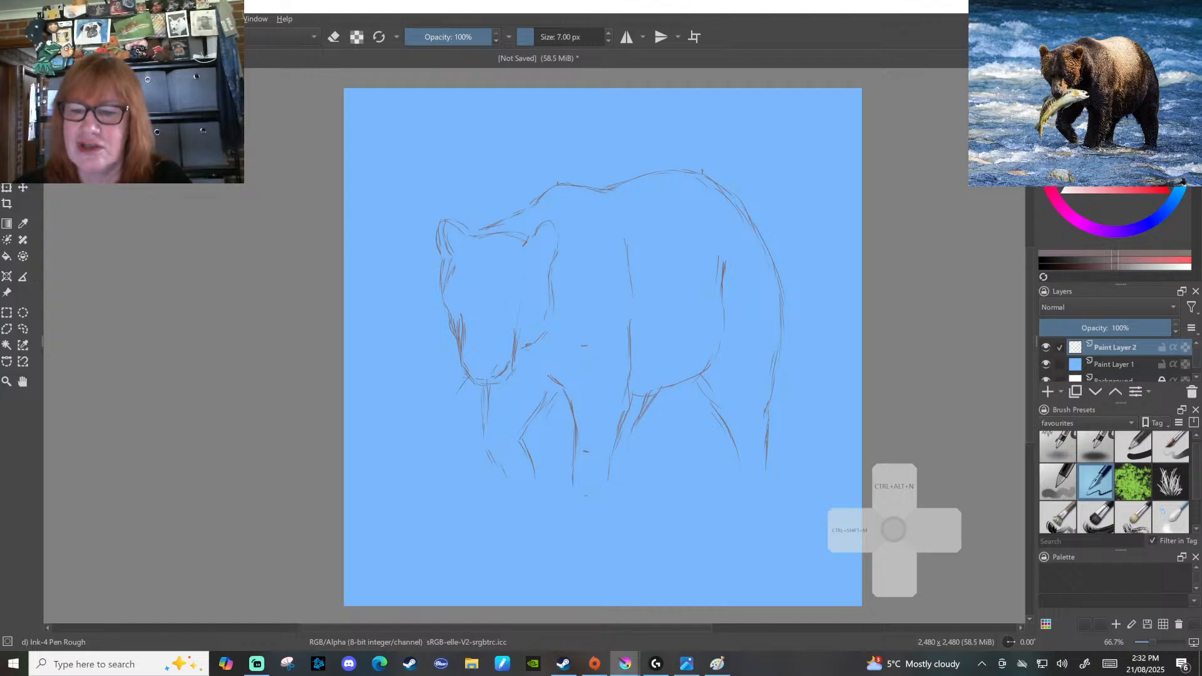
pyautogui.moveTo(460, 385); pyautogui.dragTo(440, 452)
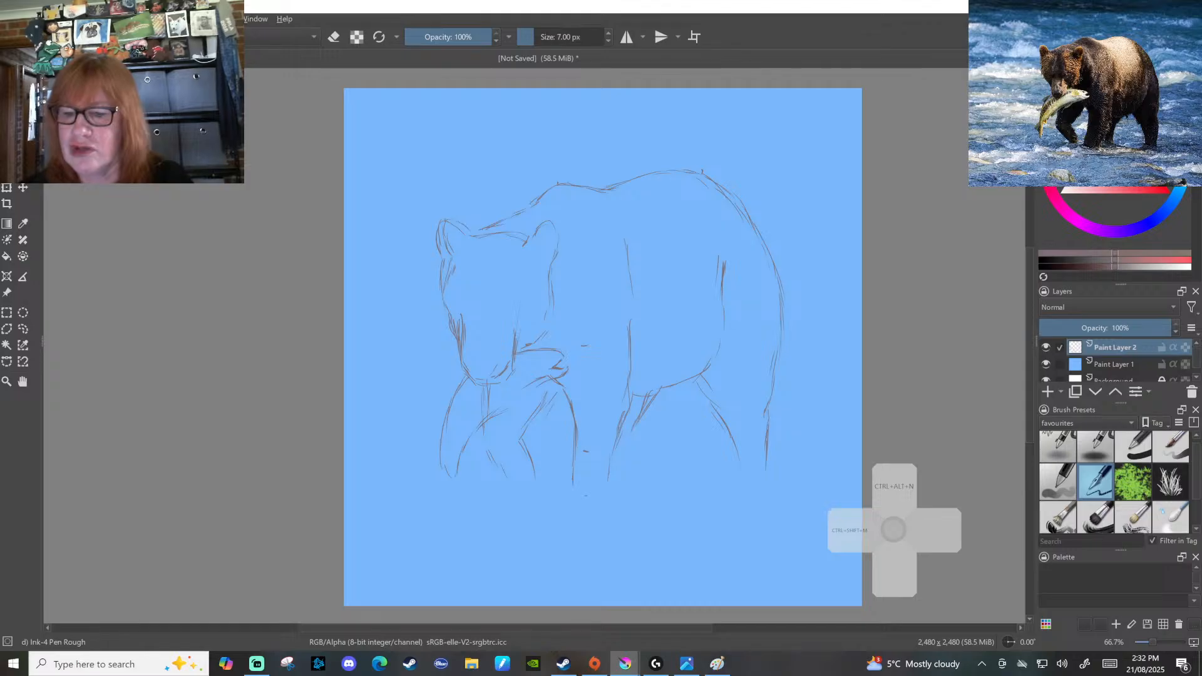
pyautogui.moveTo(532, 389); pyautogui.dragTo(493, 416)
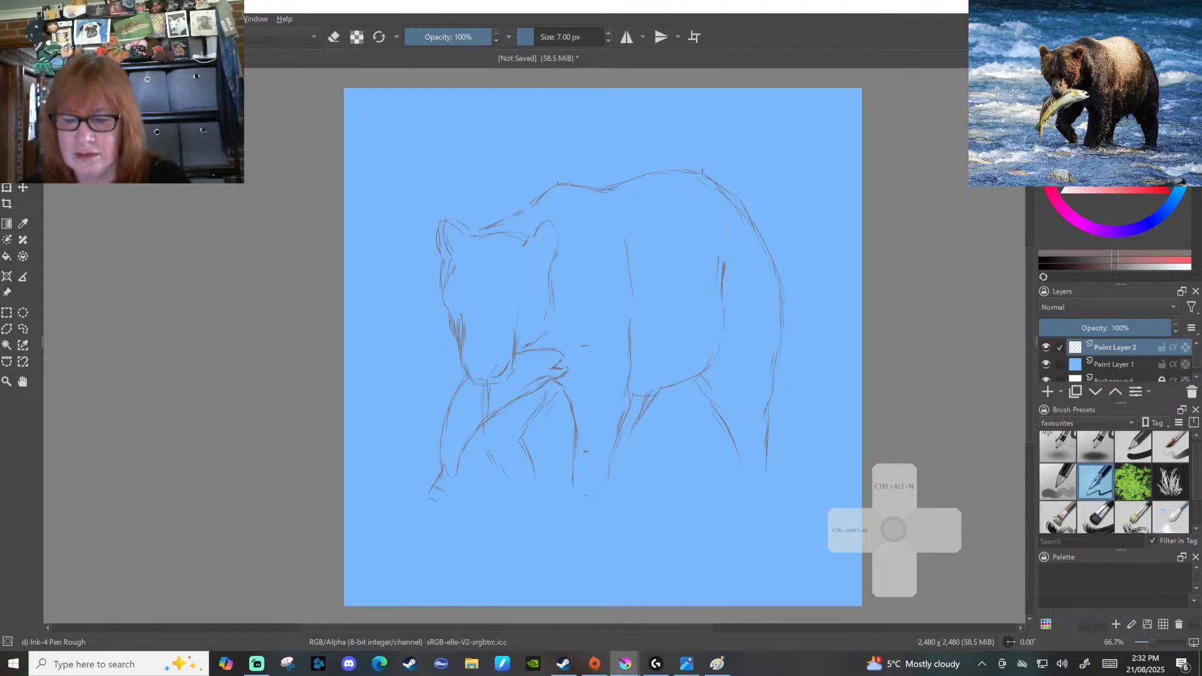
pyautogui.moveTo(460, 476); pyautogui.dragTo(450, 520)
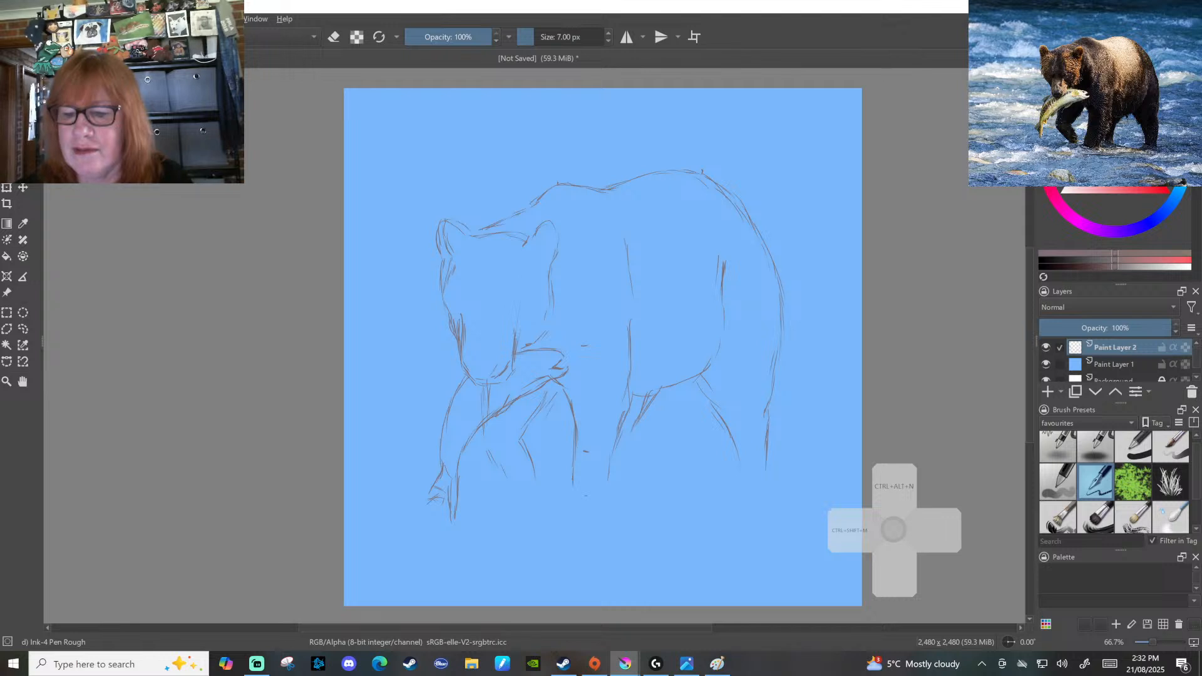
pyautogui.moveTo(484, 427); pyautogui.dragTo(473, 442)
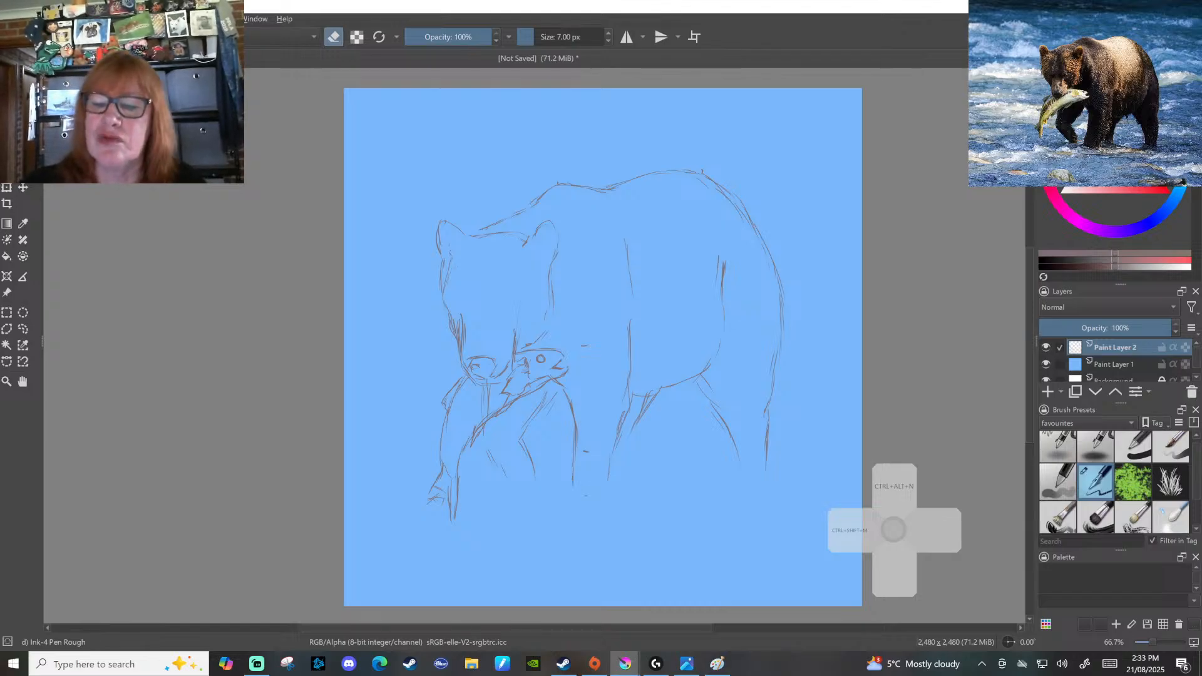
# Erase the stray and doubled sketch lines around the head, back and chest with the eraser at 9 px
pyautogui.press(']')
pyautogui.press(']')
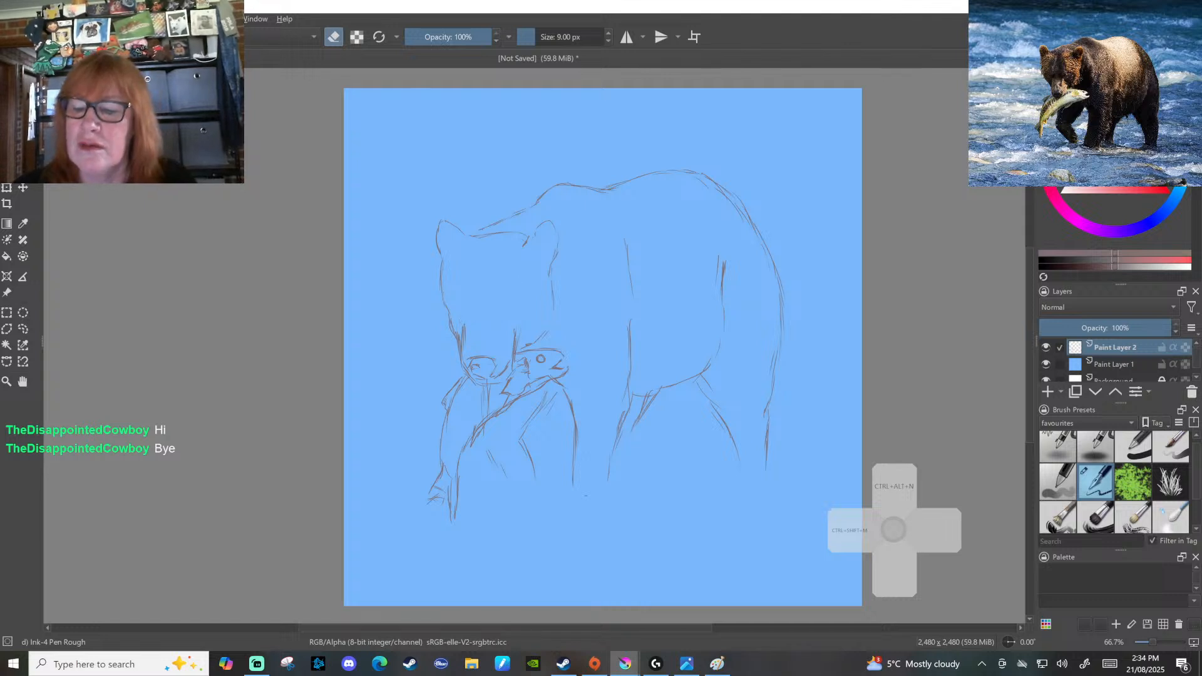
pyautogui.rightClick(466, 333)
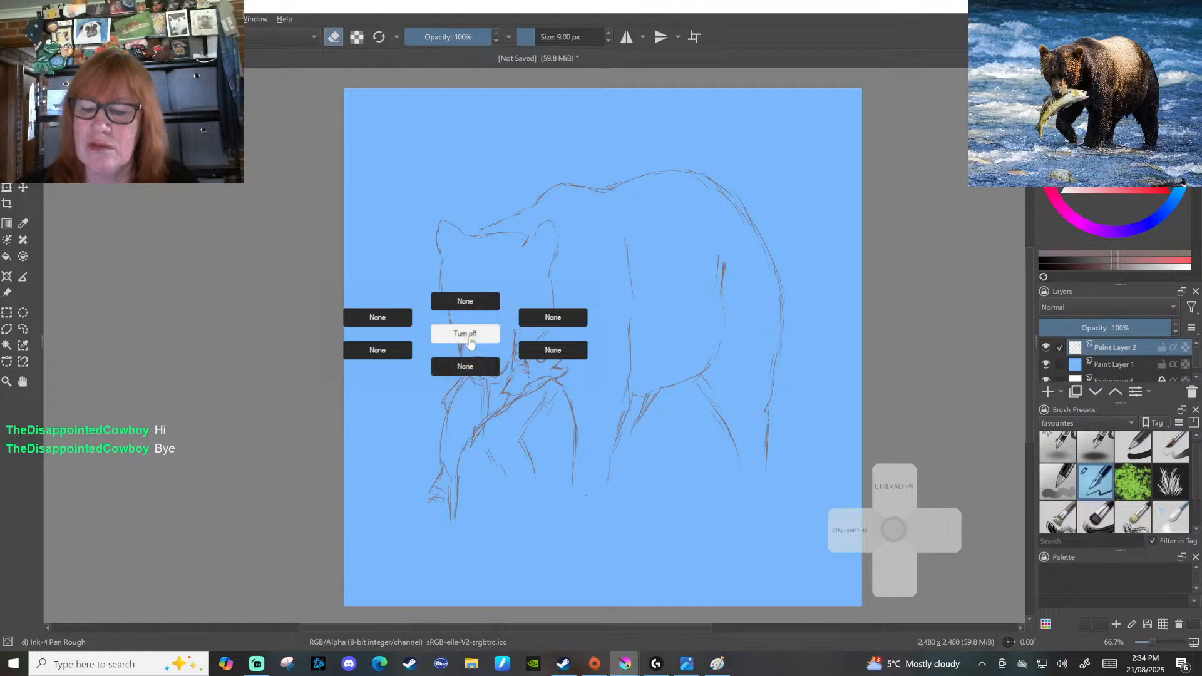
pyautogui.click(476, 369)
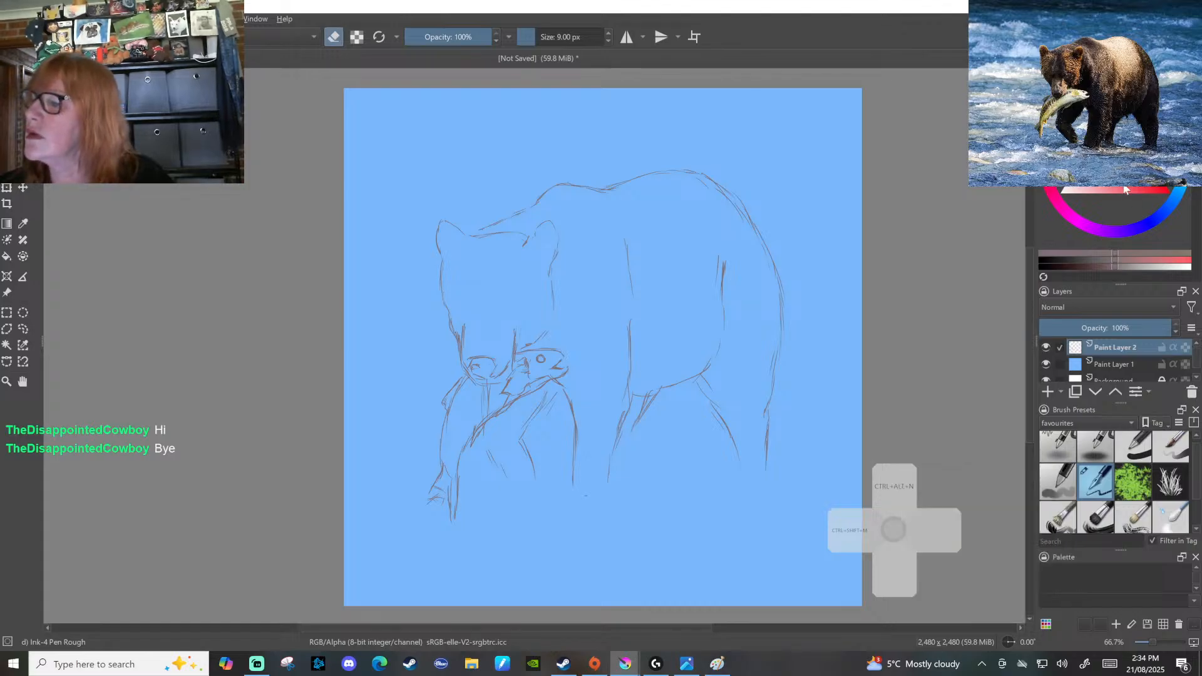
pyautogui.press('e')
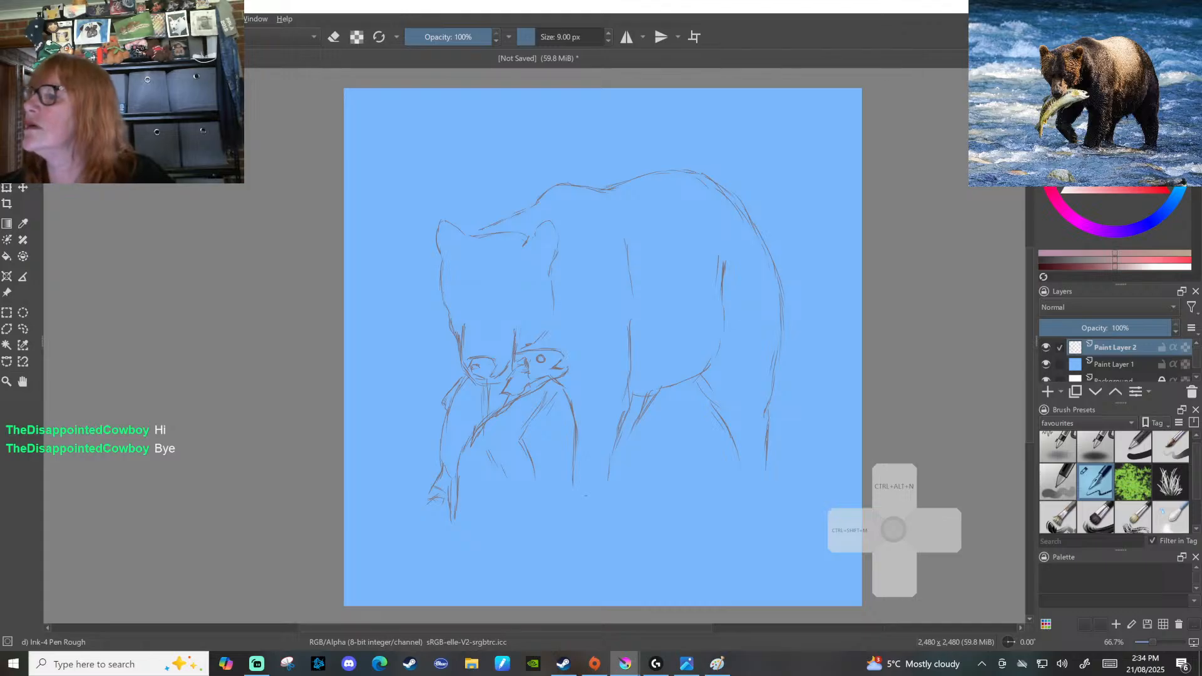
# Sketch the eyes, brow and fur marks on the bear's head at 9 px and reinforce its front leg outlines
pyautogui.click(1100, 152)
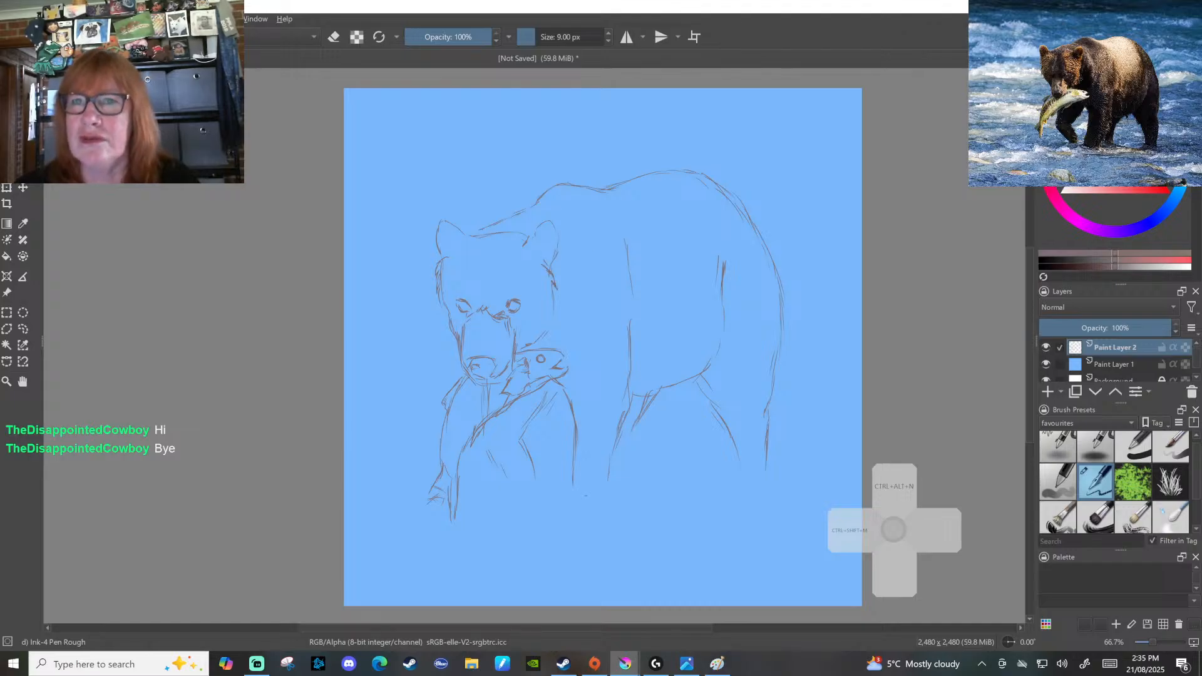
pyautogui.moveTo(552, 283); pyautogui.dragTo(560, 303)
pyautogui.rightClick(558, 296)
pyautogui.click(577, 332)
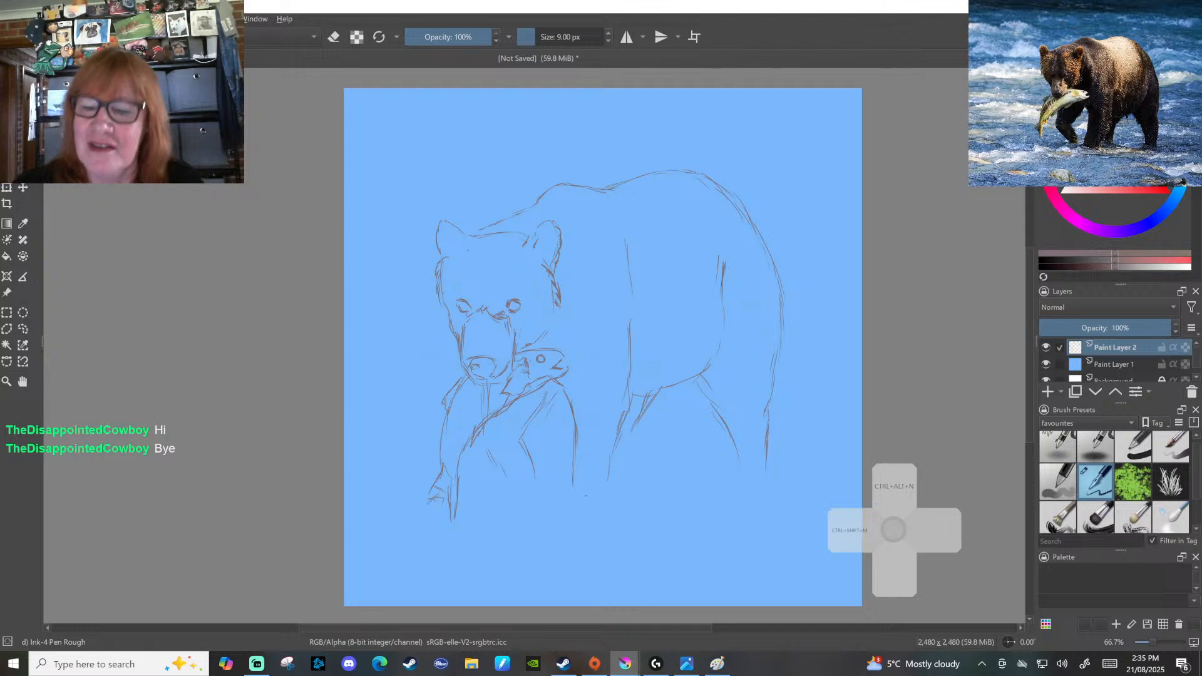
pyautogui.moveTo(459, 241); pyautogui.dragTo(474, 238)
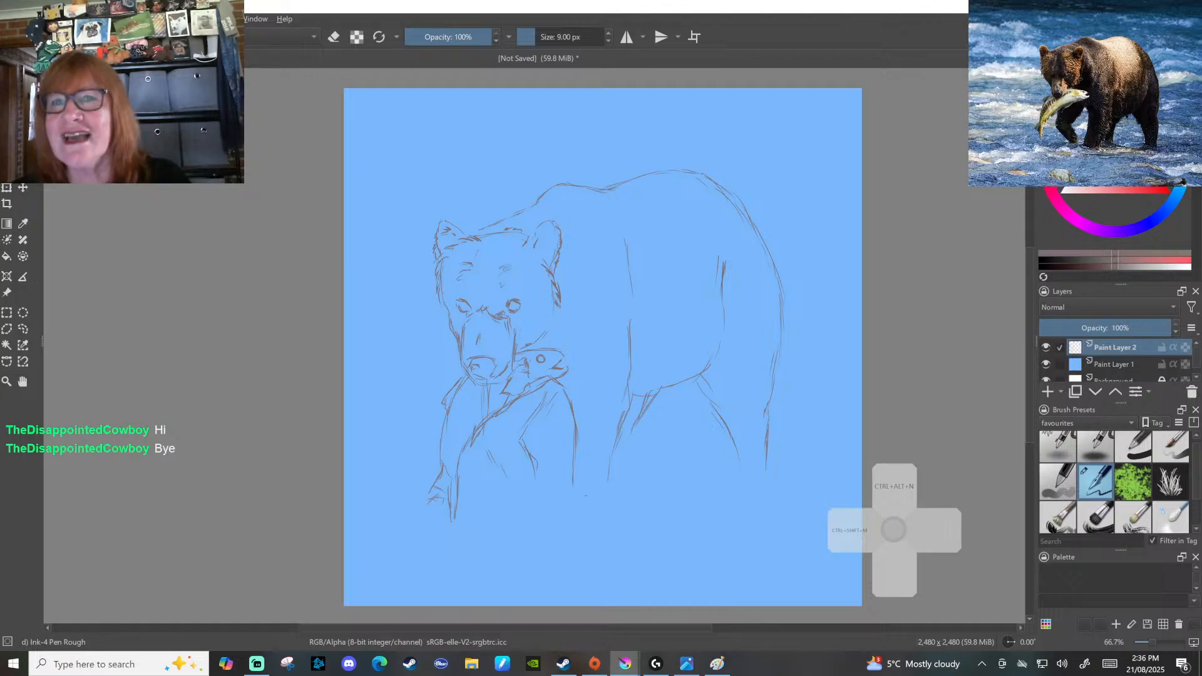
pyautogui.moveTo(491, 459); pyautogui.dragTo(501, 476)
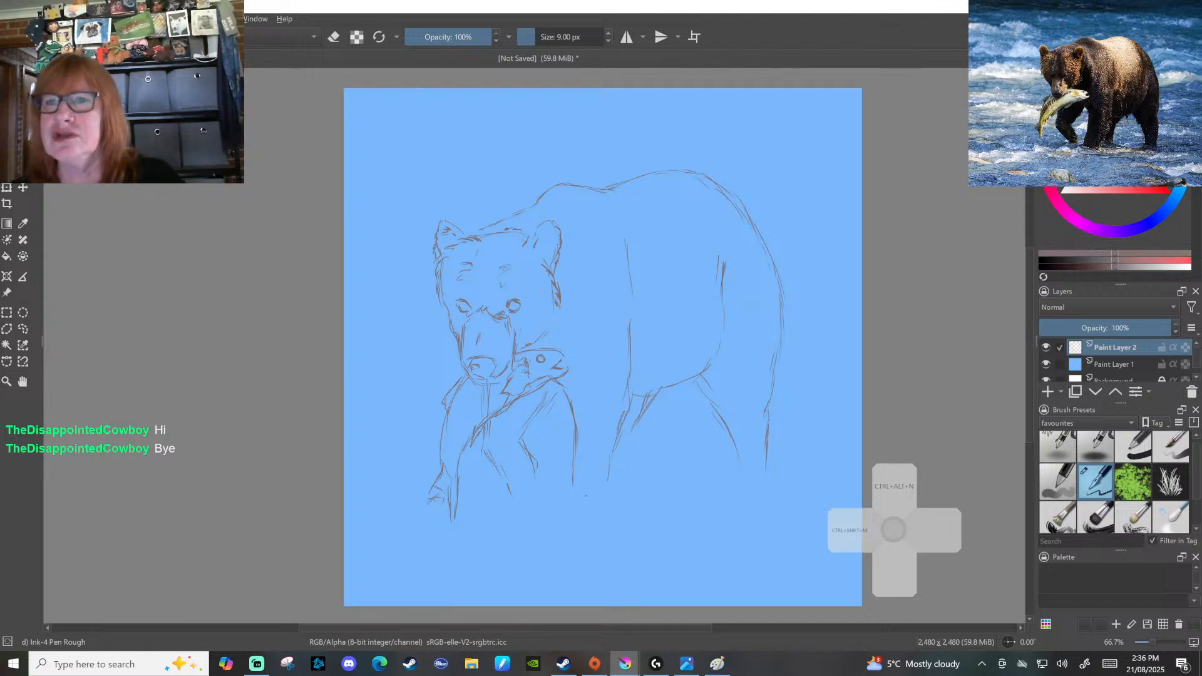
pyautogui.moveTo(626, 417); pyautogui.dragTo(611, 496)
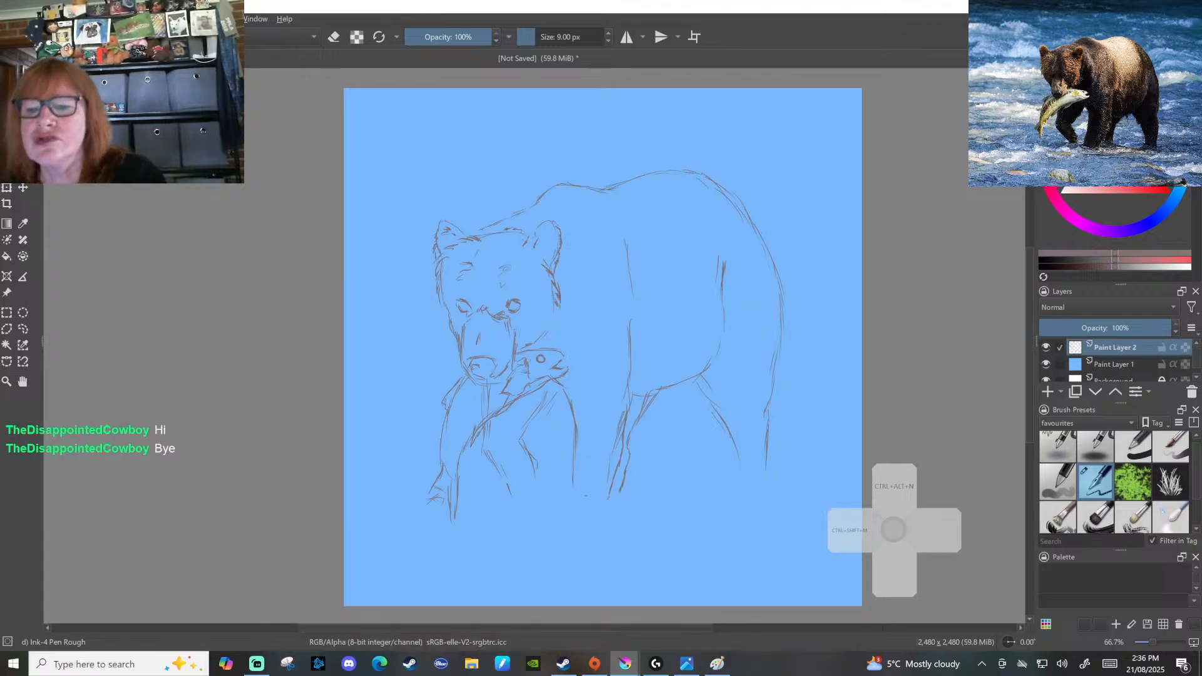
# Choose the Bristles-3 Large Smooth brush and an orange colour, and try painting the bear's forehead and ear at 44 px
pyautogui.click(1102, 517)
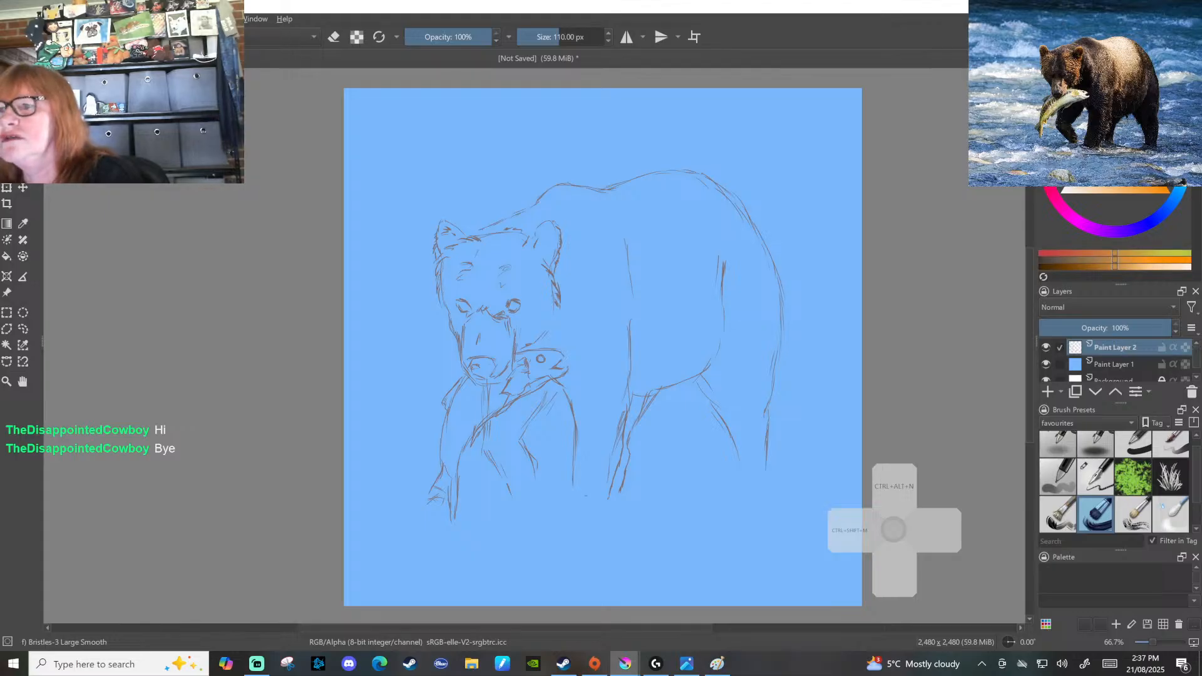
pyautogui.moveTo(471, 268)
pyautogui.mouseDown()
pyautogui.moveTo(446, 273)
pyautogui.moveTo(462, 258)
pyautogui.moveTo(437, 289)
pyautogui.mouseUp()
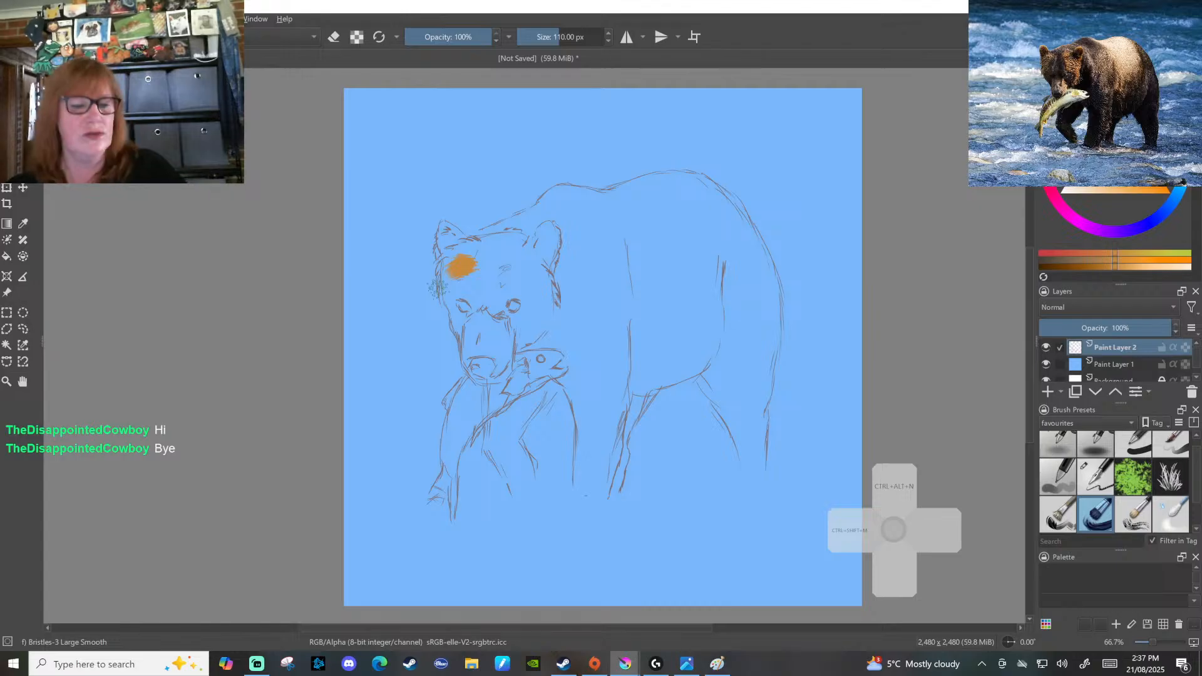
pyautogui.press('[')
pyautogui.press('[')
pyautogui.press('[')
pyautogui.press('[')
pyautogui.press('[')
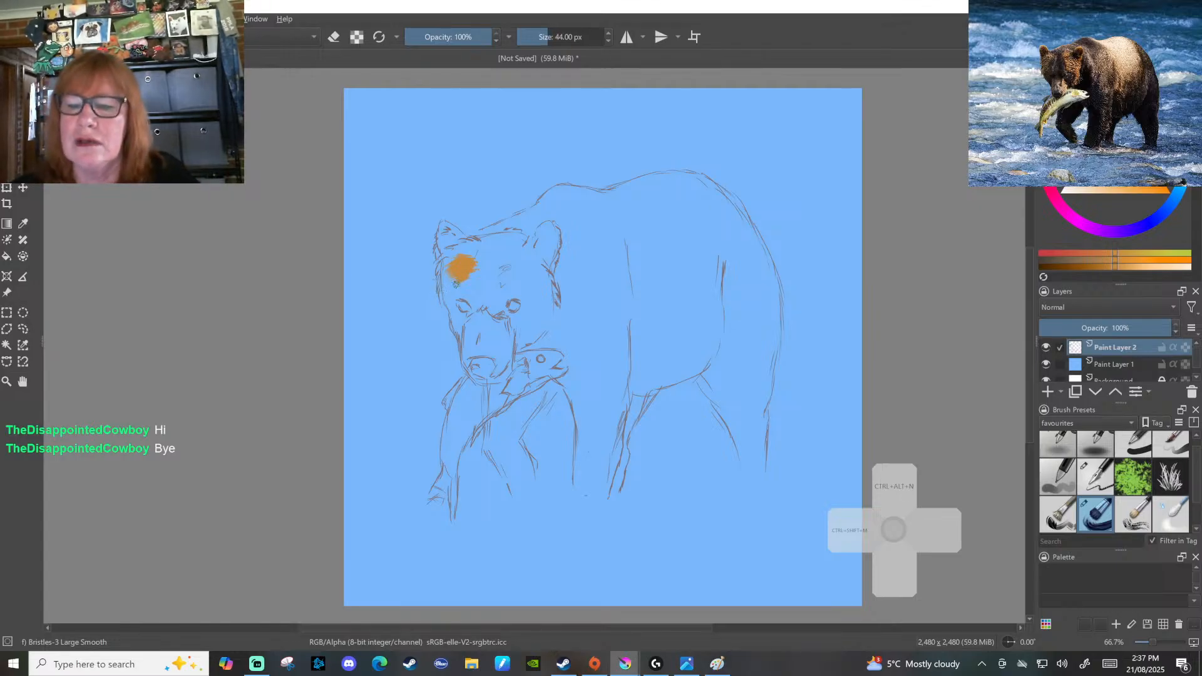
pyautogui.moveTo(465, 284)
pyautogui.mouseDown()
pyautogui.moveTo(442, 273)
pyautogui.moveTo(449, 297)
pyautogui.moveTo(451, 232)
pyautogui.mouseUp()
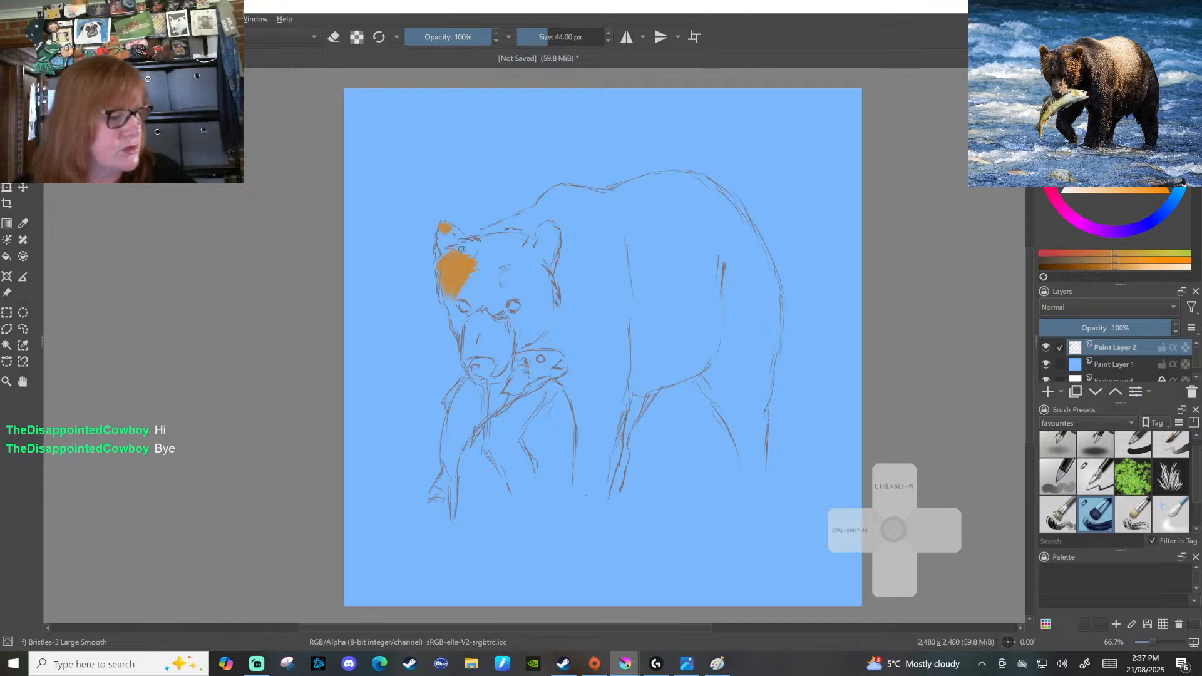
# Undo all the orange strokes painted over the bear's head on the sketch layer
pyautogui.press('ctrl')
pyautogui.hotkey('ctrl', 'z')
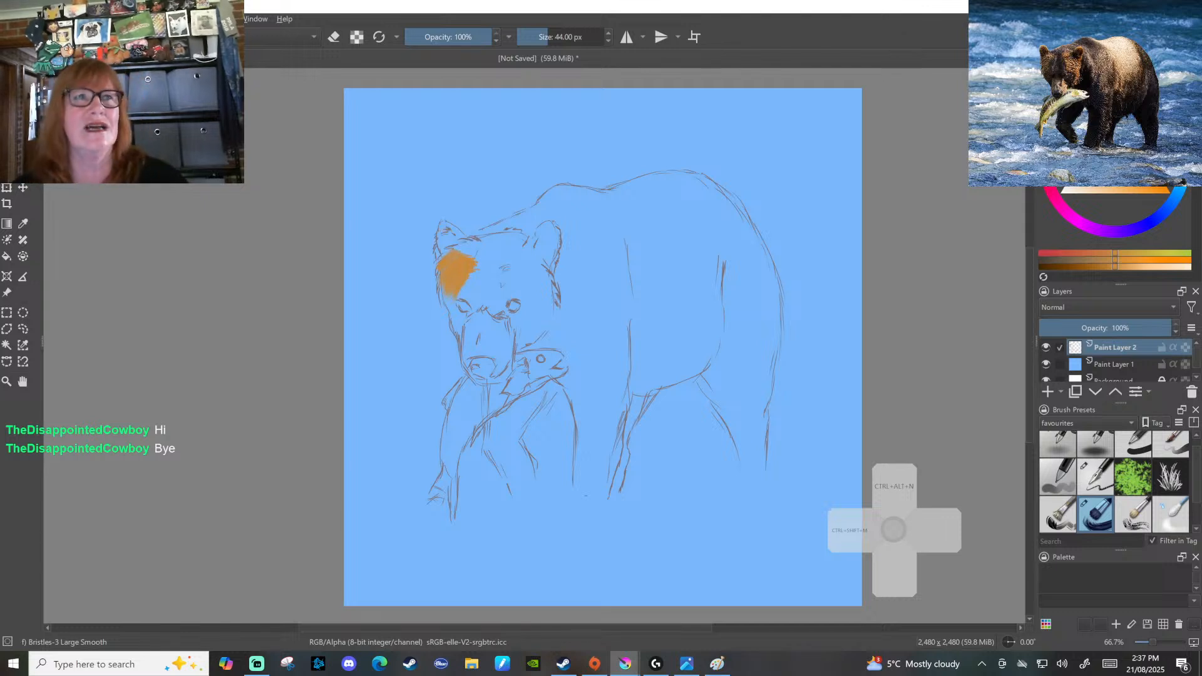
pyautogui.hotkey('ctrl', 'z')
pyautogui.hotkey('ctrl', 'z')
pyautogui.hotkey('ctrl', 'z')
pyautogui.hotkey('ctrl', 'z')
pyautogui.hotkey('ctrl', 'z')
pyautogui.hotkey('ctrl', 'z')
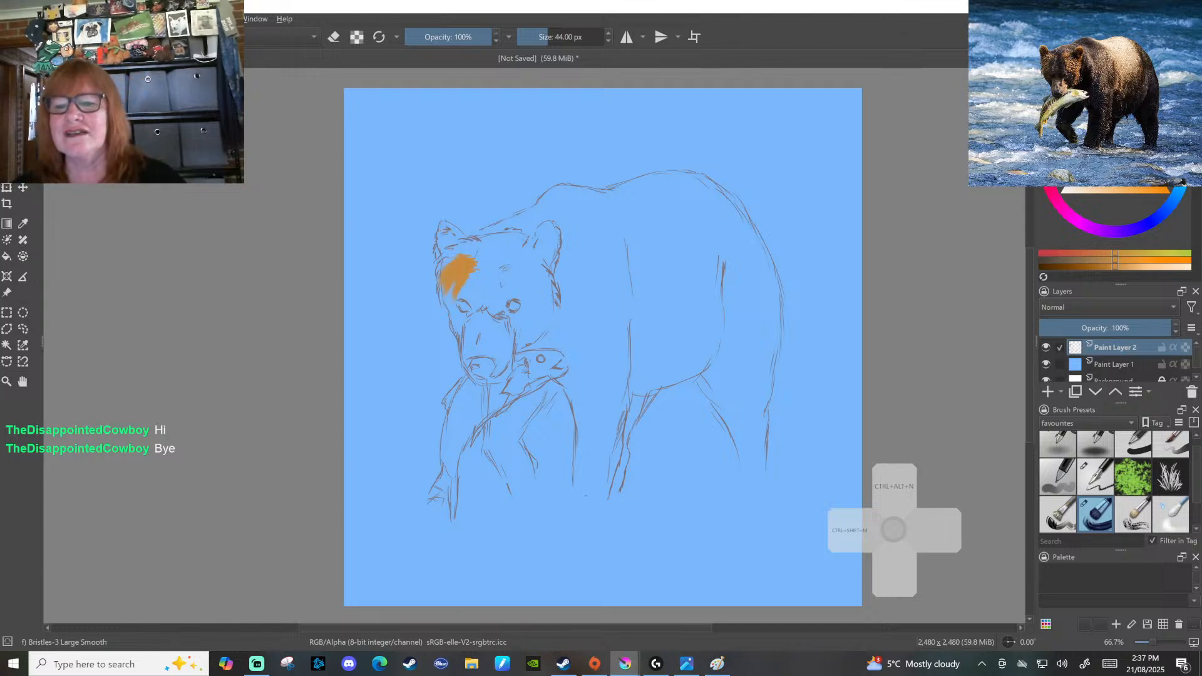
pyautogui.hotkey('ctrl', 'z')
pyautogui.hotkey('ctrl', 'z')
pyautogui.hotkey('ctrl', 'z')
pyautogui.hotkey('ctrl', 'z')
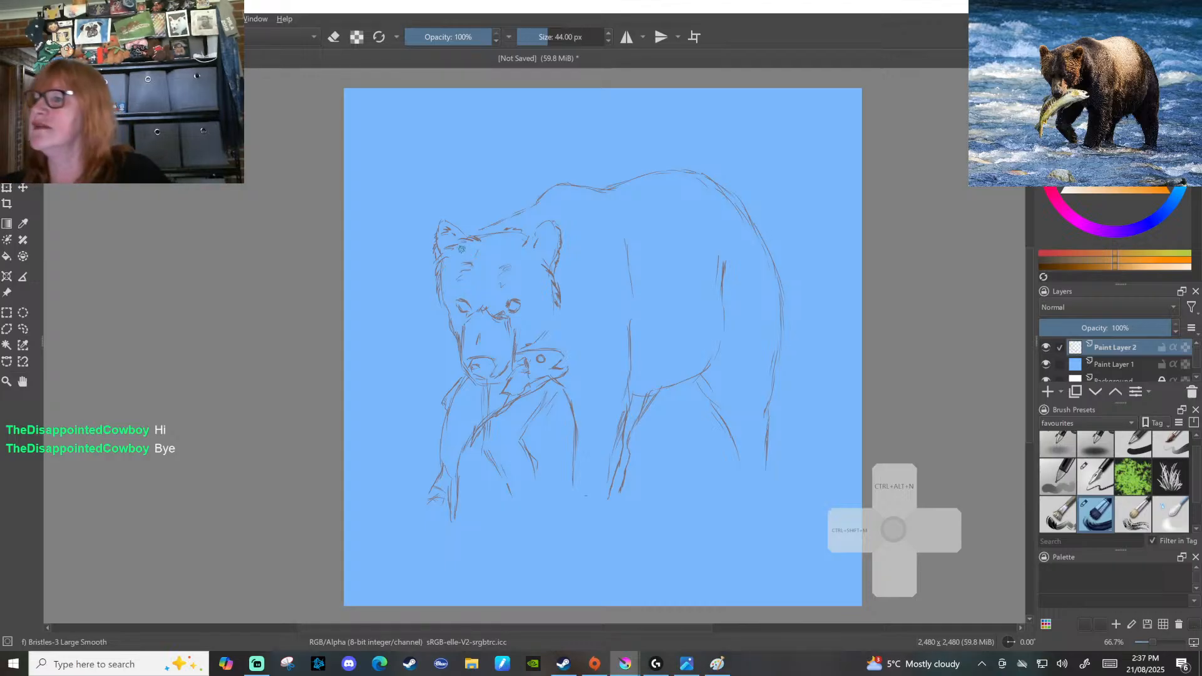
# Add a new paint layer above the sketch and paint orange over the bear's ears, forehead sides and cheek at 44 px
pyautogui.click(1046, 391)
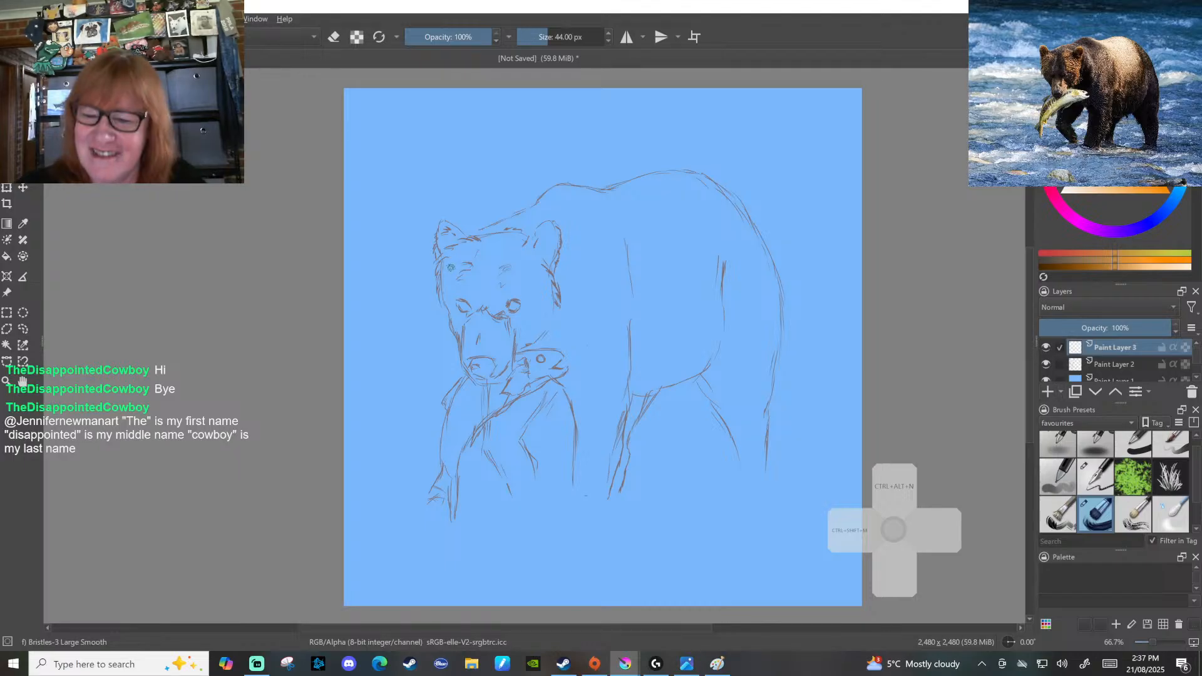
pyautogui.moveTo(449, 267)
pyautogui.mouseDown()
pyautogui.moveTo(471, 264)
pyautogui.moveTo(438, 285)
pyautogui.moveTo(443, 299)
pyautogui.mouseUp()
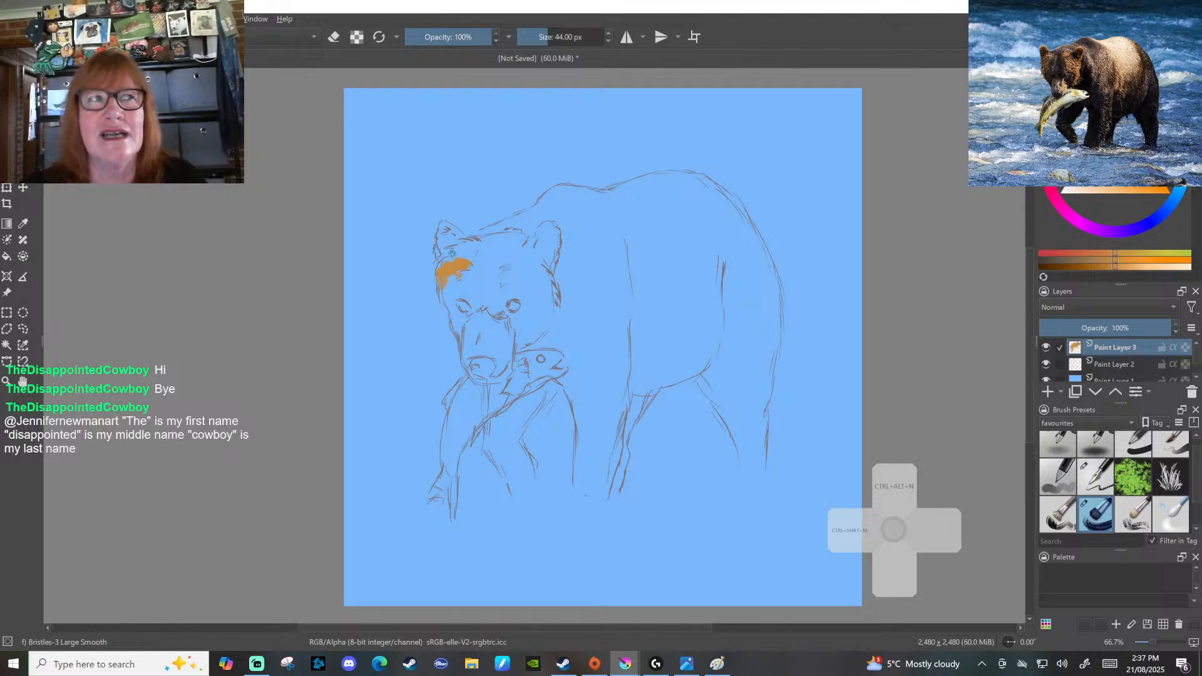
pyautogui.moveTo(448, 285)
pyautogui.mouseDown()
pyautogui.moveTo(465, 284)
pyautogui.moveTo(463, 254)
pyautogui.moveTo(473, 251)
pyautogui.moveTo(441, 224)
pyautogui.moveTo(465, 239)
pyautogui.moveTo(443, 230)
pyautogui.moveTo(457, 243)
pyautogui.moveTo(437, 240)
pyautogui.moveTo(441, 260)
pyautogui.moveTo(521, 234)
pyautogui.moveTo(518, 246)
pyautogui.moveTo(521, 232)
pyautogui.moveTo(530, 240)
pyautogui.moveTo(503, 283)
pyautogui.moveTo(538, 292)
pyautogui.mouseUp()
pyautogui.moveTo(533, 233); pyautogui.dragTo(538, 223)
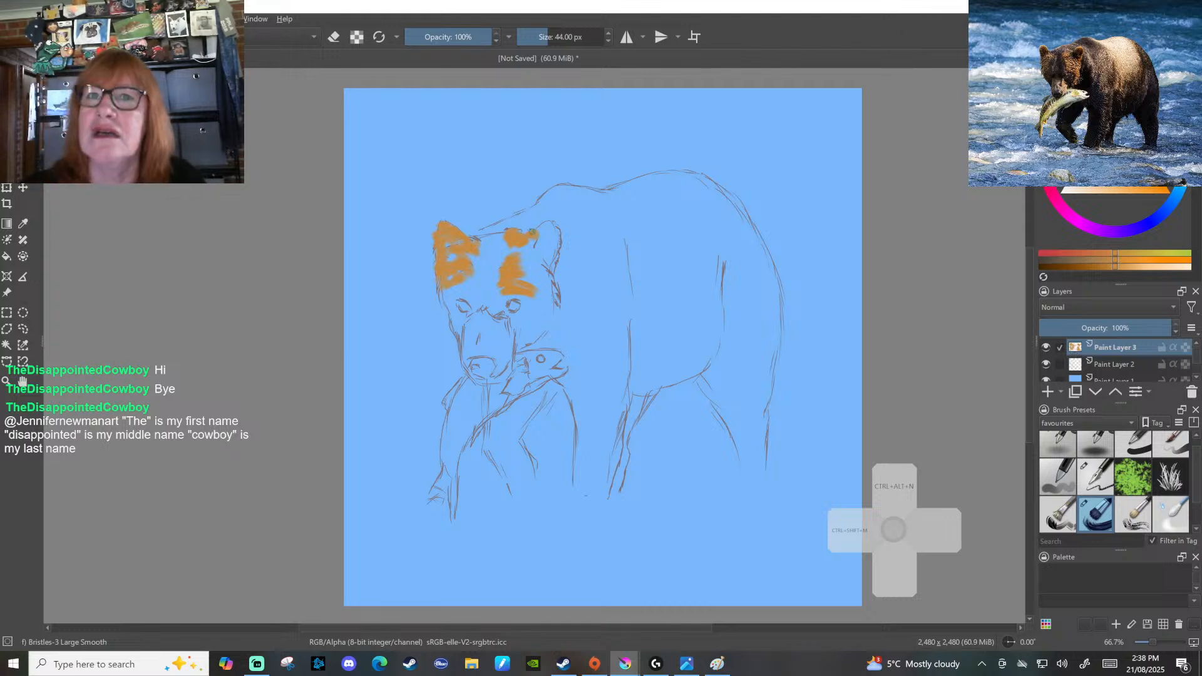
pyautogui.moveTo(540, 228)
pyautogui.mouseDown()
pyautogui.moveTo(562, 238)
pyautogui.moveTo(555, 265)
pyautogui.moveTo(537, 244)
pyautogui.moveTo(554, 236)
pyautogui.moveTo(536, 251)
pyautogui.moveTo(549, 279)
pyautogui.moveTo(526, 251)
pyautogui.moveTo(548, 280)
pyautogui.moveTo(539, 287)
pyautogui.moveTo(549, 264)
pyautogui.moveTo(527, 271)
pyautogui.moveTo(554, 283)
pyautogui.moveTo(542, 300)
pyautogui.moveTo(556, 313)
pyautogui.moveTo(540, 336)
pyautogui.moveTo(551, 328)
pyautogui.mouseUp()
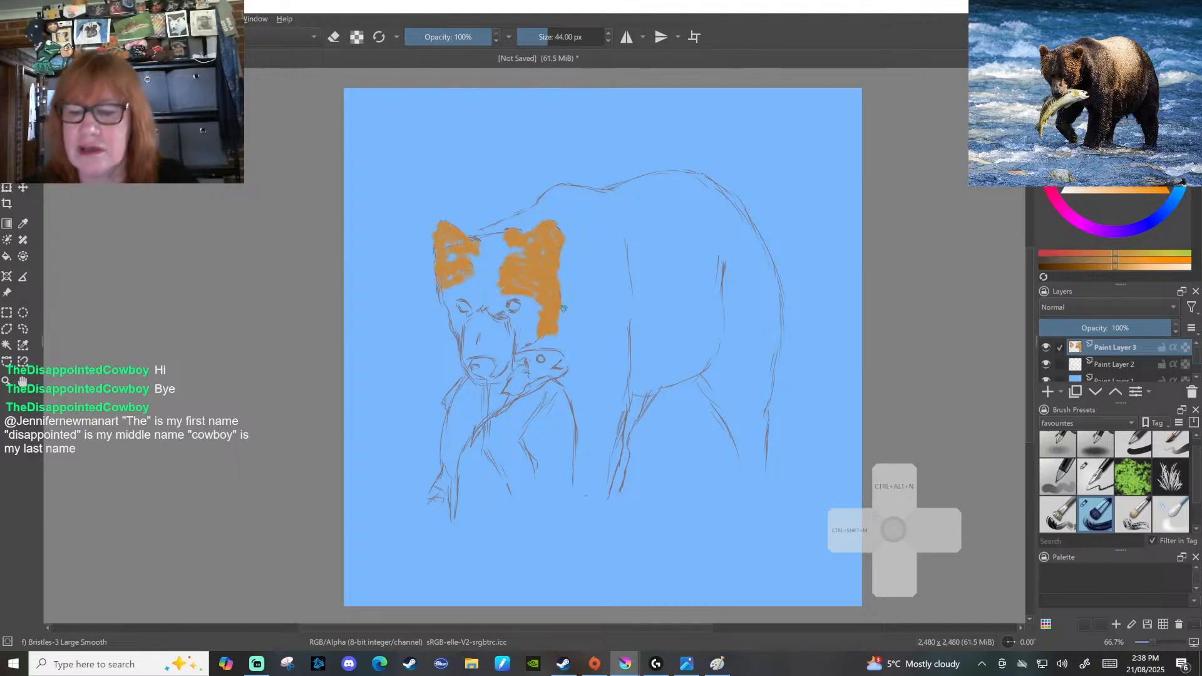
pyautogui.moveTo(532, 342)
pyautogui.mouseDown()
pyautogui.moveTo(545, 341)
pyautogui.moveTo(527, 348)
pyautogui.mouseUp()
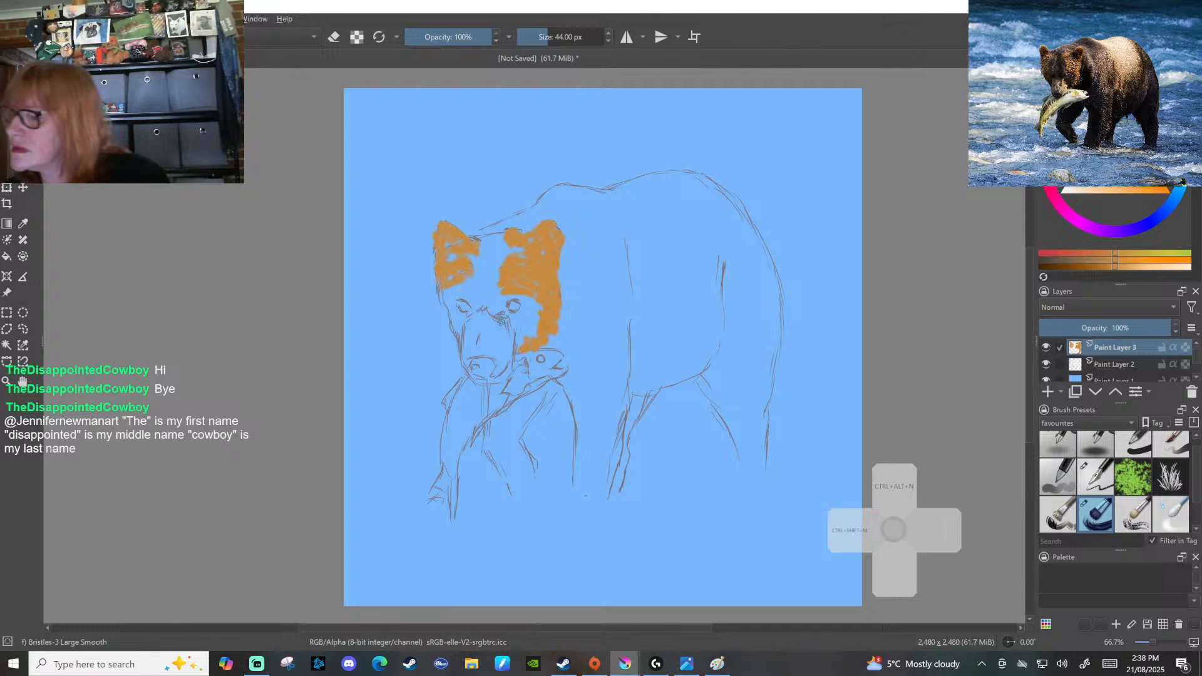
# Choose the Basic-5 Size Opacity brush and paint orange on the bear's muzzle, eye area, upper back and shoulder line, reducing the brush to 35 px
pyautogui.scroll(-1, 1178, 498)
pyautogui.scroll(2, 1200, 498)
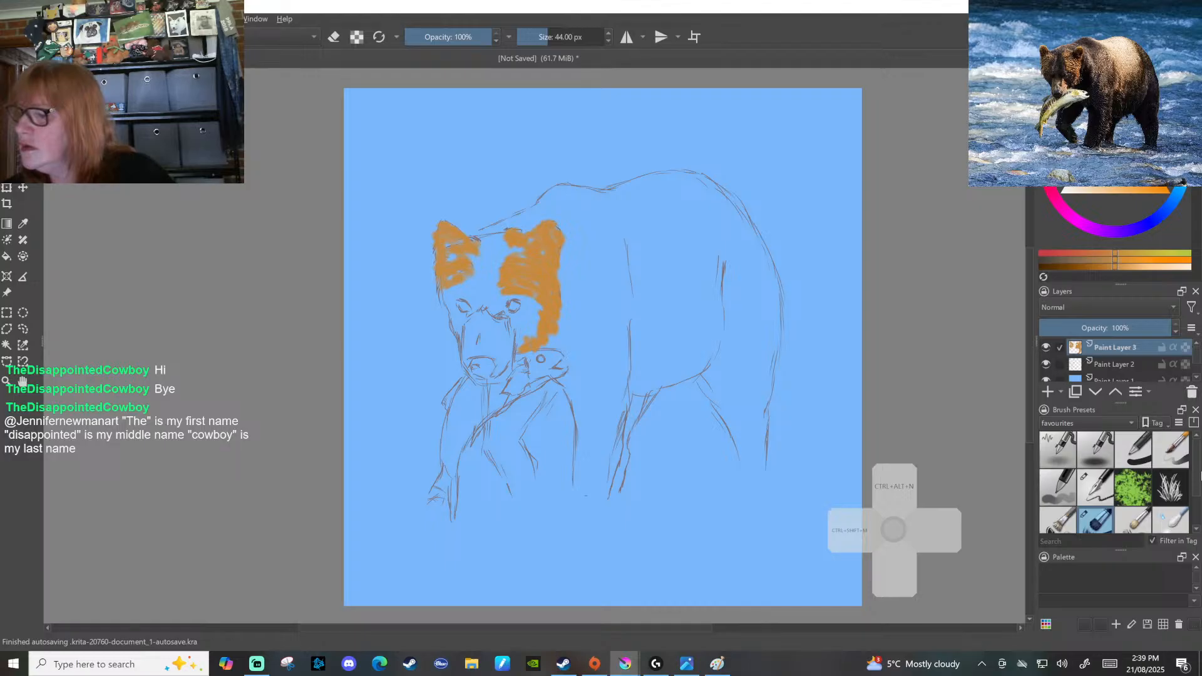
pyautogui.click(1173, 461)
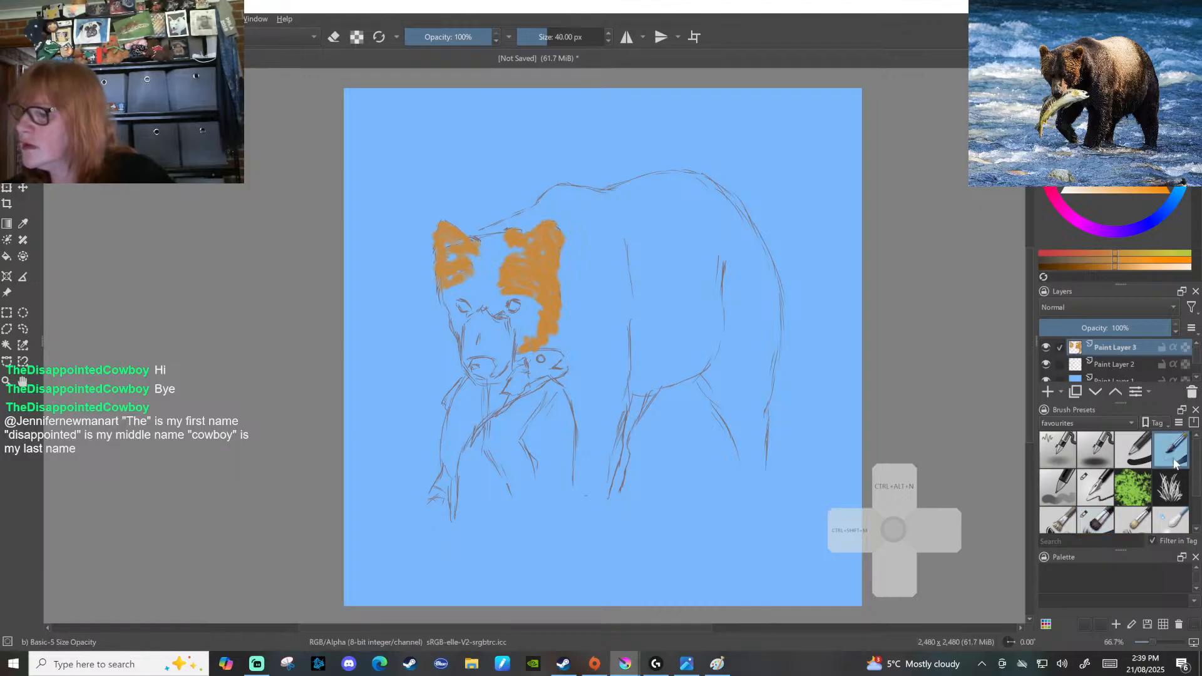
pyautogui.moveTo(468, 326)
pyautogui.mouseDown()
pyautogui.moveTo(466, 348)
pyautogui.moveTo(493, 331)
pyautogui.mouseUp()
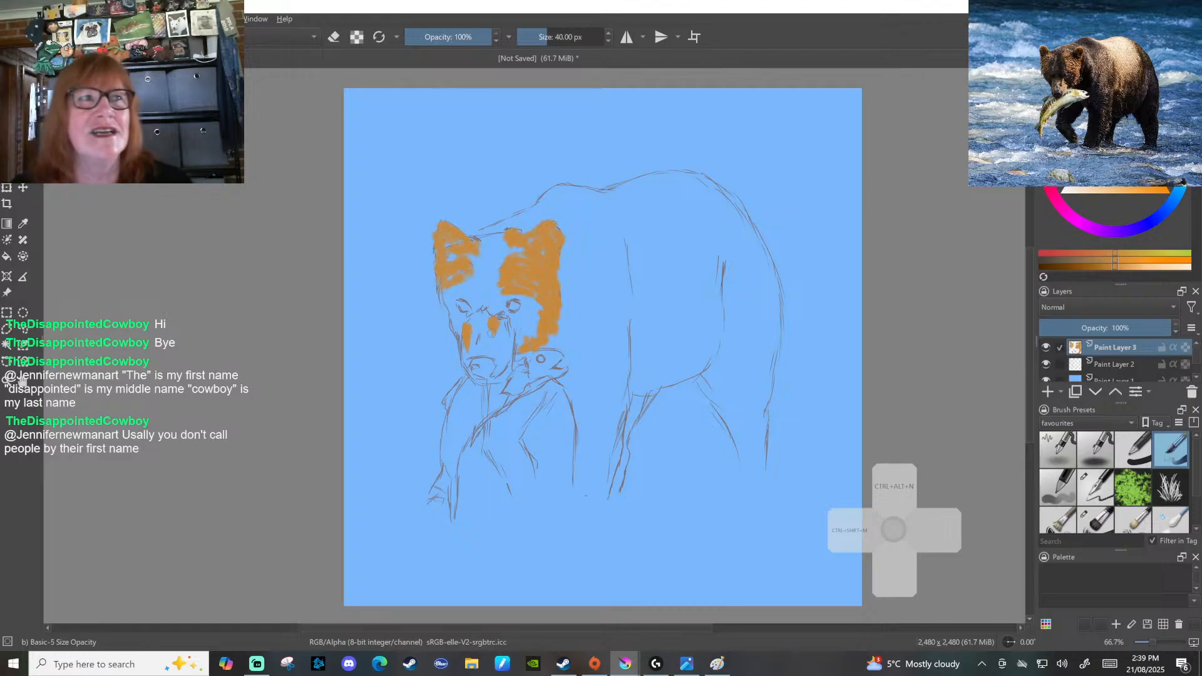
pyautogui.press('[')
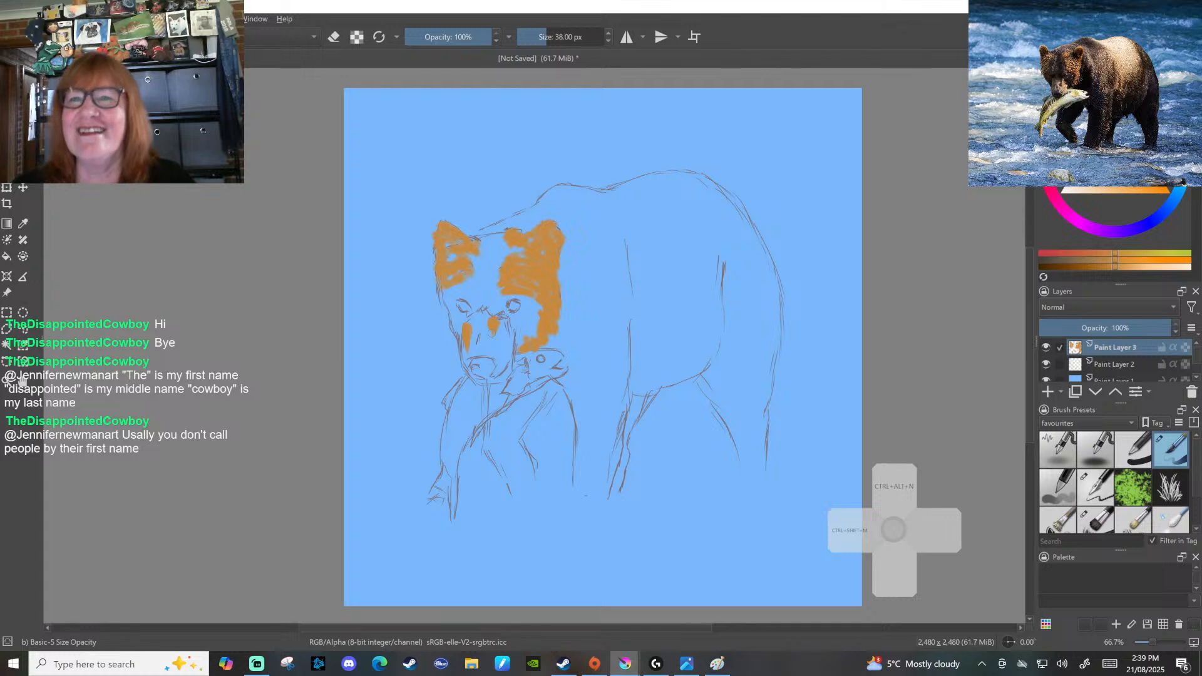
pyautogui.moveTo(500, 325); pyautogui.dragTo(507, 349)
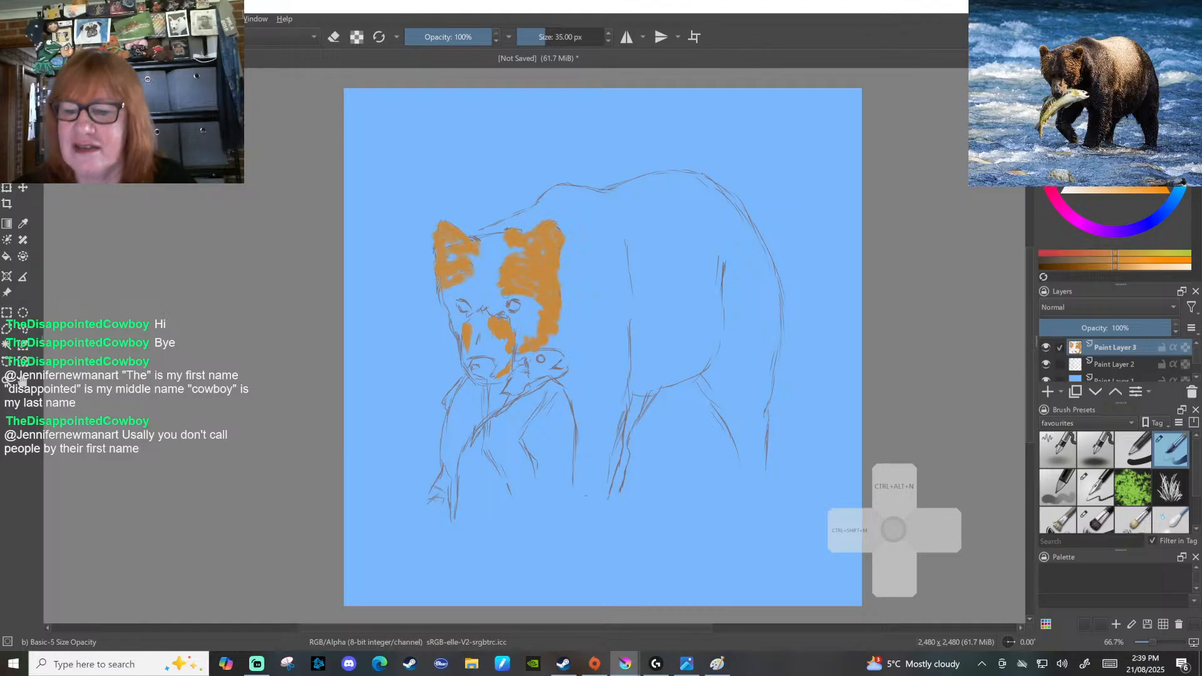
pyautogui.moveTo(516, 299); pyautogui.dragTo(525, 305)
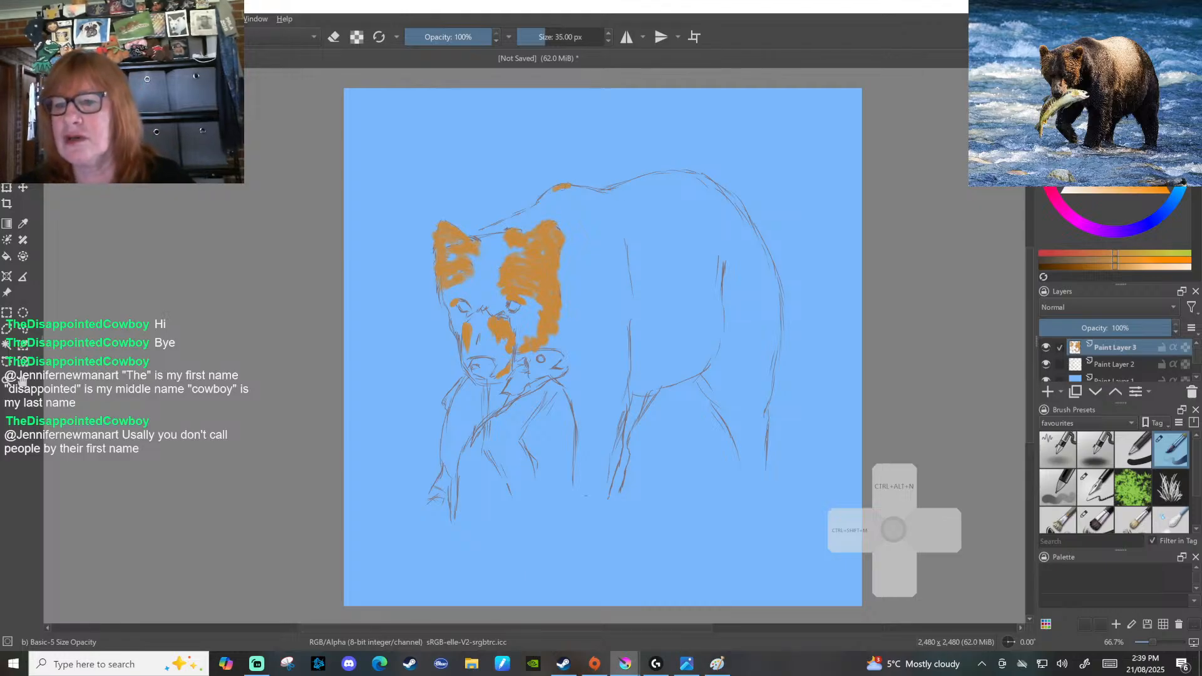
pyautogui.moveTo(567, 185)
pyautogui.mouseDown()
pyautogui.moveTo(593, 195)
pyautogui.moveTo(645, 177)
pyautogui.mouseUp()
pyautogui.moveTo(630, 277); pyautogui.dragTo(635, 364)
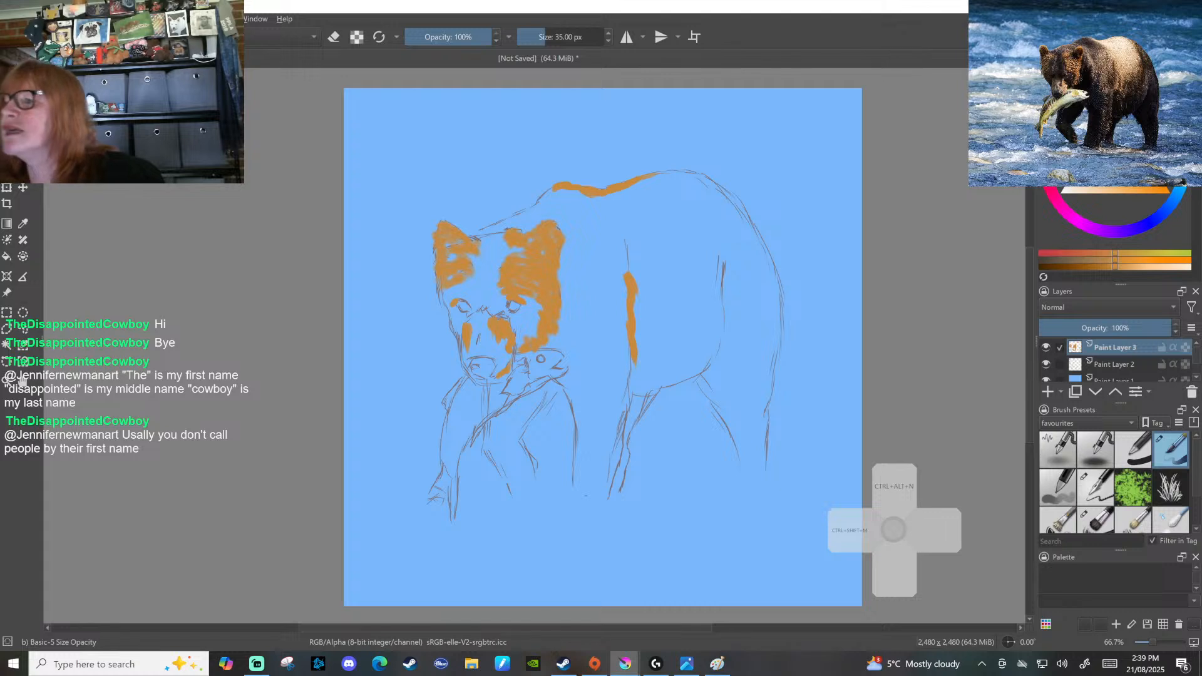
# Paint grey-brown and darker brown strokes down the bear's forehead, between its eyes and beside the muzzle, reducing the brush to 22 px
pyautogui.press('x')
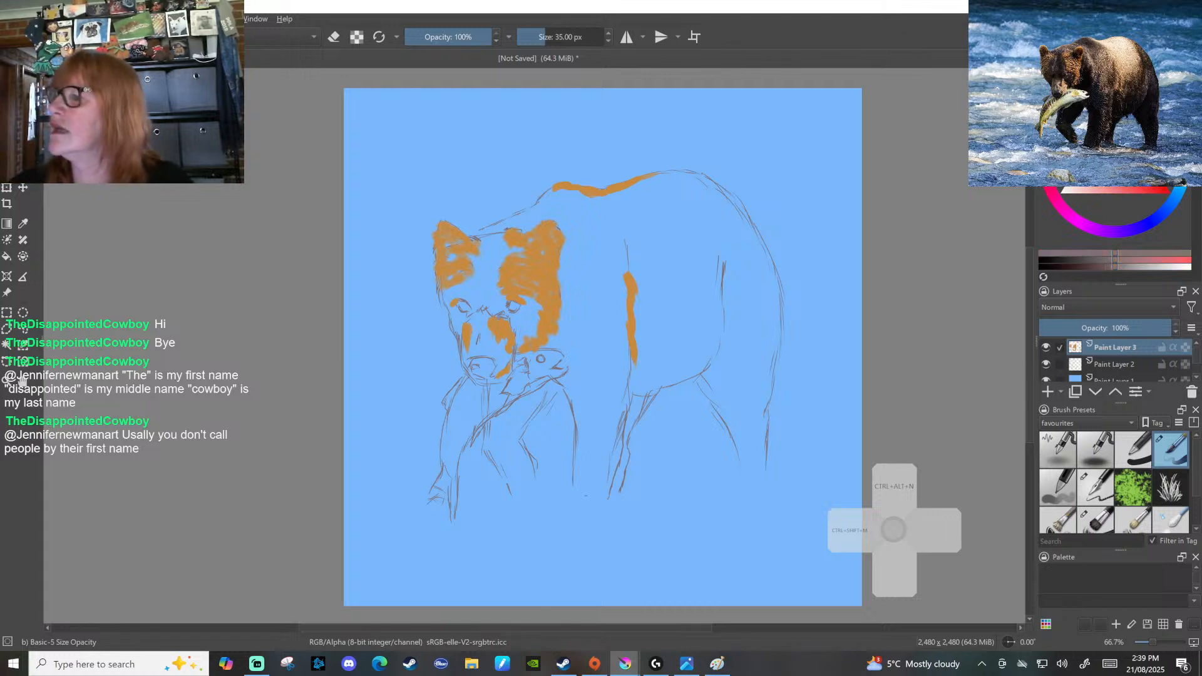
pyautogui.moveTo(483, 269)
pyautogui.mouseDown()
pyautogui.moveTo(502, 261)
pyautogui.moveTo(488, 245)
pyautogui.moveTo(505, 253)
pyautogui.mouseUp()
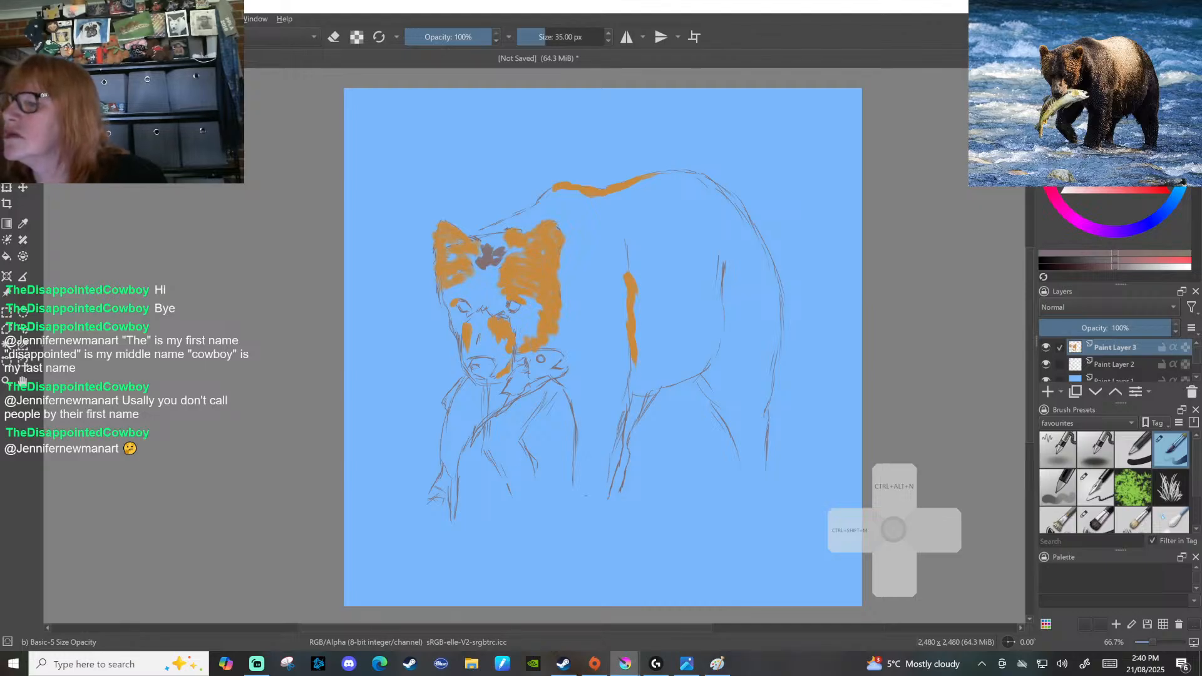
pyautogui.moveTo(1114, 252); pyautogui.dragTo(1119, 252)
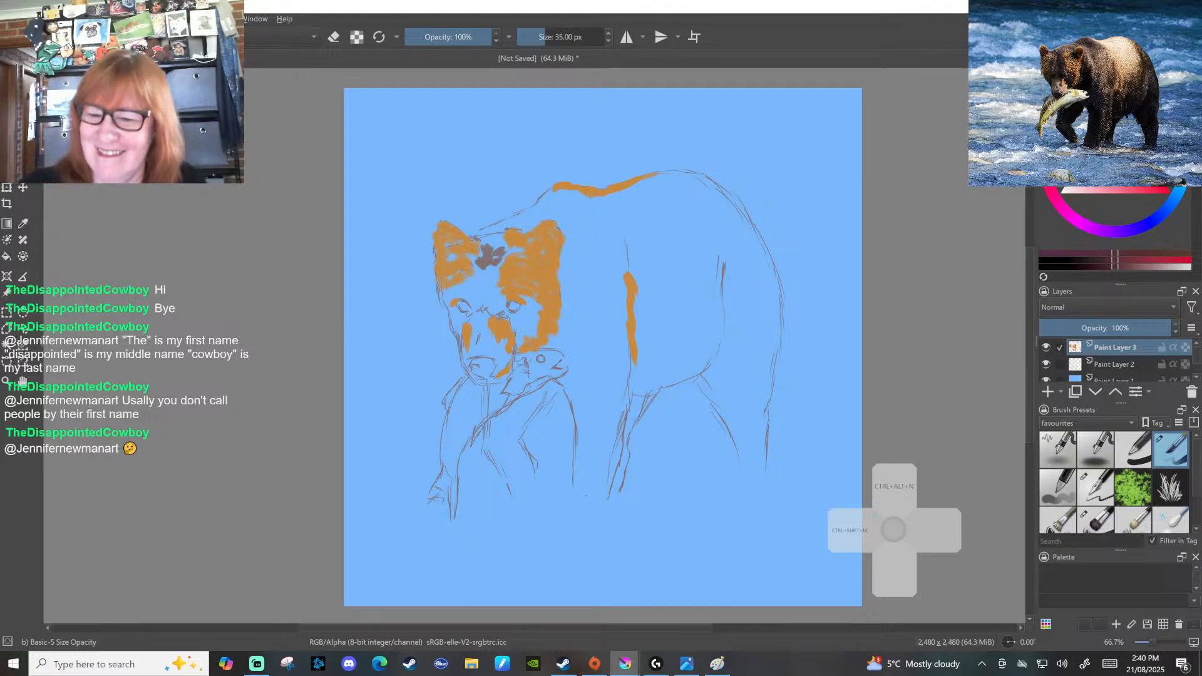
pyautogui.moveTo(482, 249); pyautogui.dragTo(477, 258)
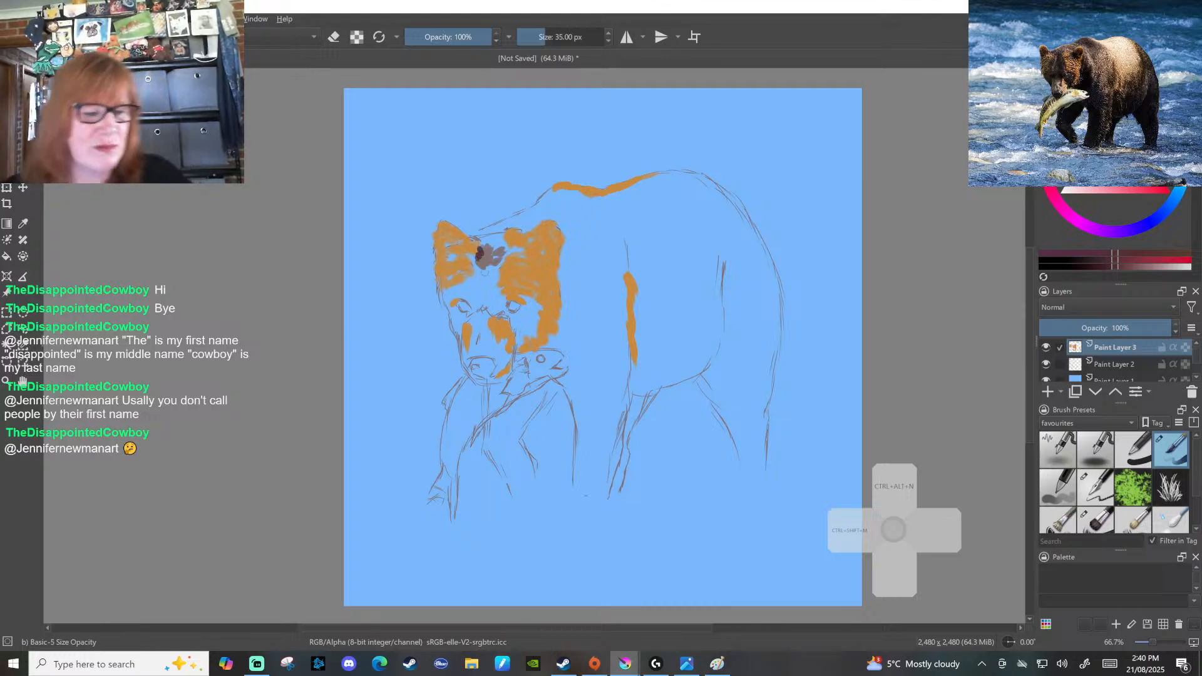
pyautogui.moveTo(479, 259)
pyautogui.mouseDown()
pyautogui.moveTo(483, 308)
pyautogui.moveTo(459, 343)
pyautogui.mouseUp()
pyautogui.click(460, 324)
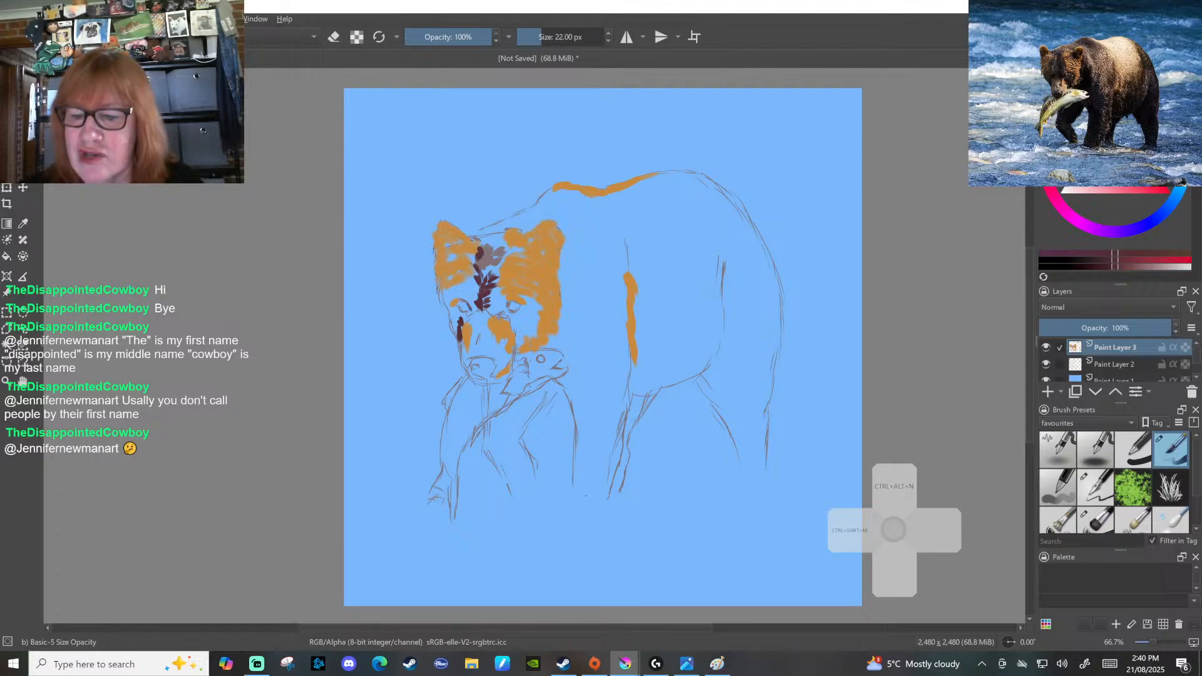
pyautogui.moveTo(480, 301); pyautogui.dragTo(473, 313)
pyautogui.moveTo(478, 305); pyautogui.dragTo(470, 311)
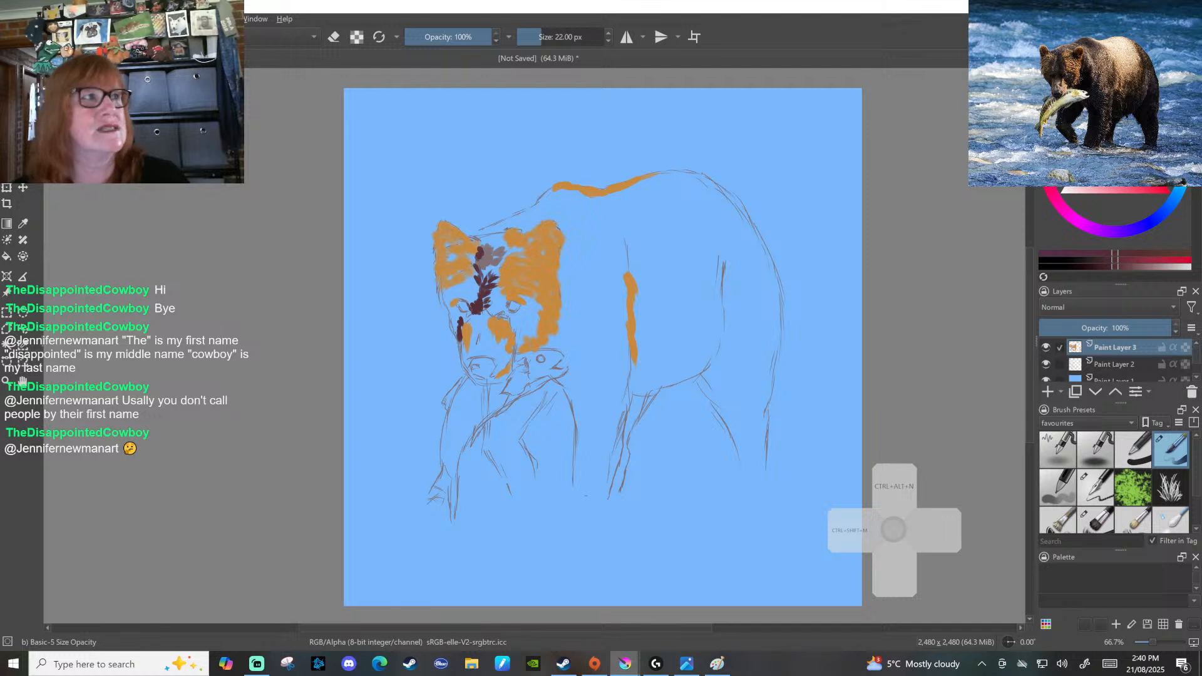
pyautogui.moveTo(452, 317); pyautogui.dragTo(460, 325)
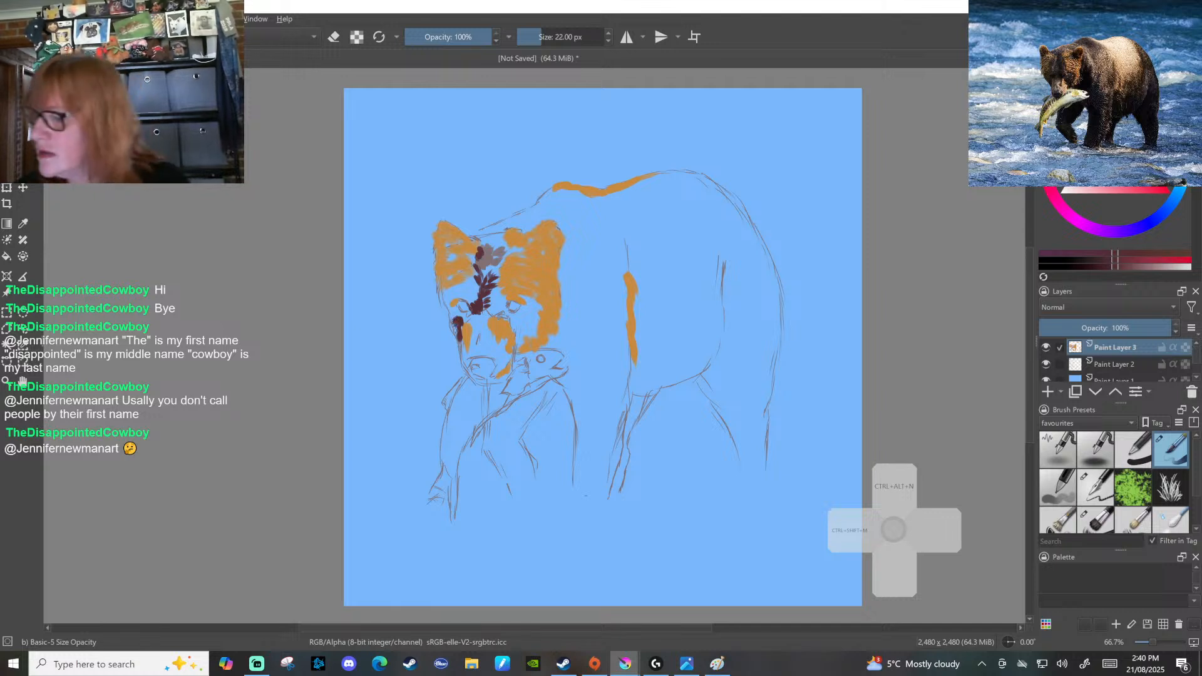
# Draw dark brown fur marks on the bear's ears, crown, cheek, eyes and nose with the Ink-4 Pen Rough brush at 9 px
pyautogui.click(1098, 487)
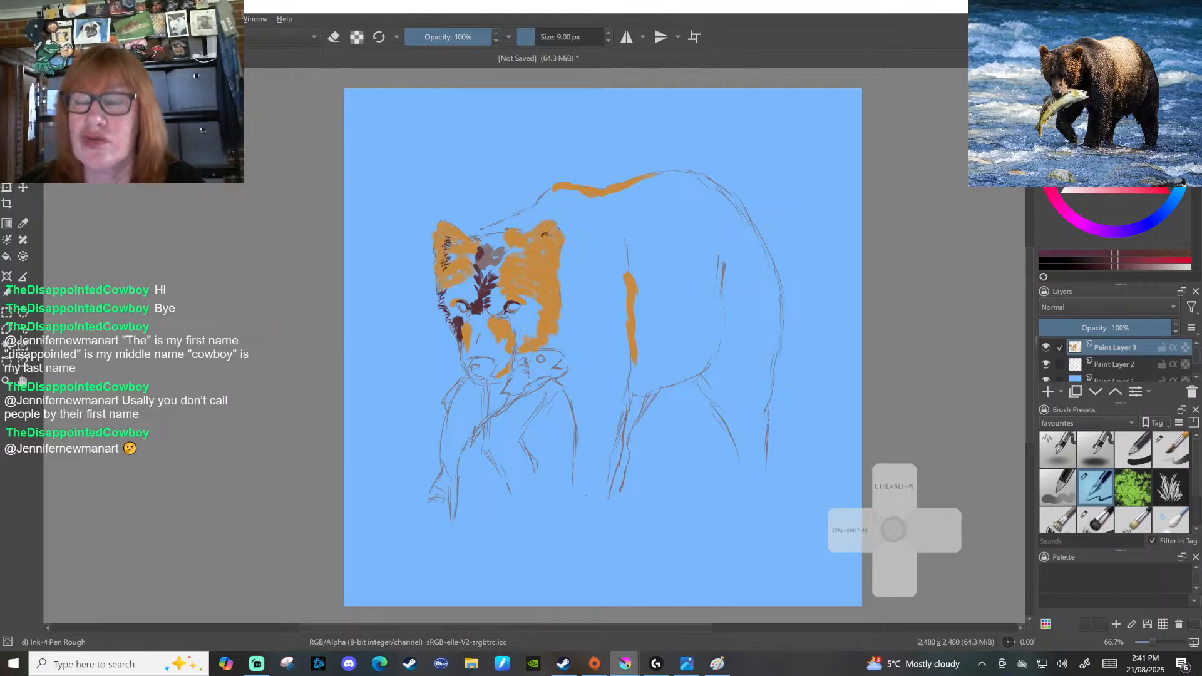
pyautogui.moveTo(545, 237); pyautogui.dragTo(551, 243)
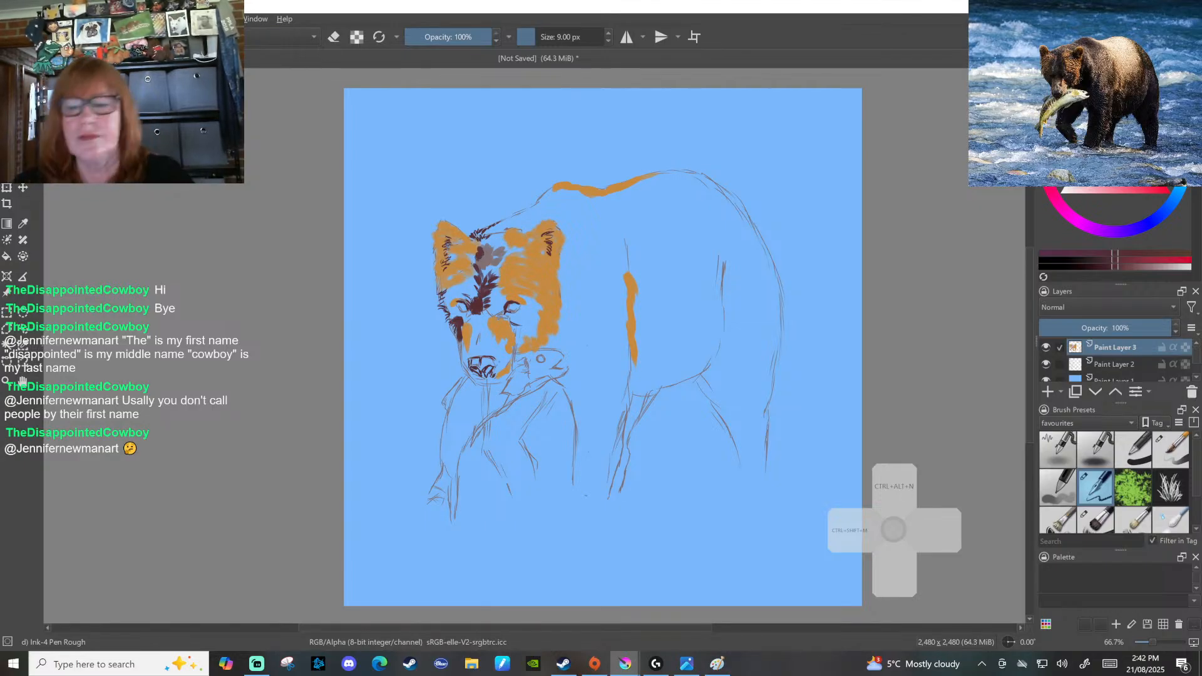
# Pick a pale tan colour and paint the bridge of the bear's muzzle with the Basic-5 Size Opacity brush at 22 px
pyautogui.scroll(-1, 650, 326)
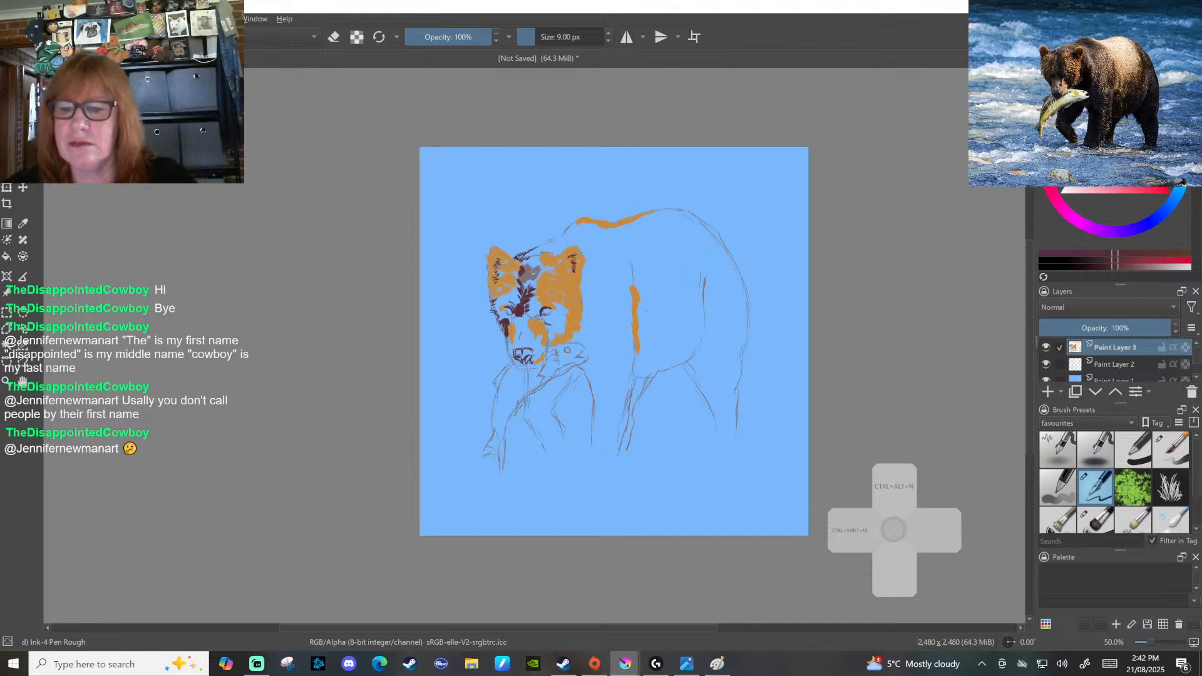
pyautogui.scroll(2, 648, 313)
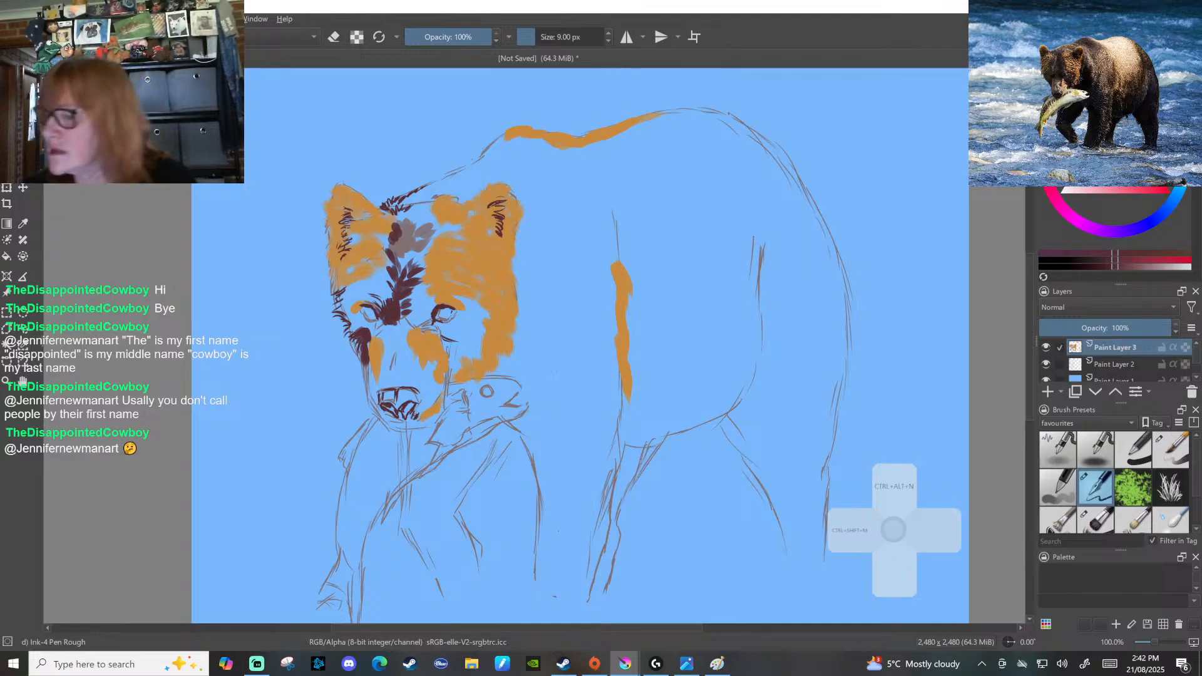
pyautogui.click(1078, 100)
pyautogui.moveTo(1115, 151); pyautogui.dragTo(1109, 182)
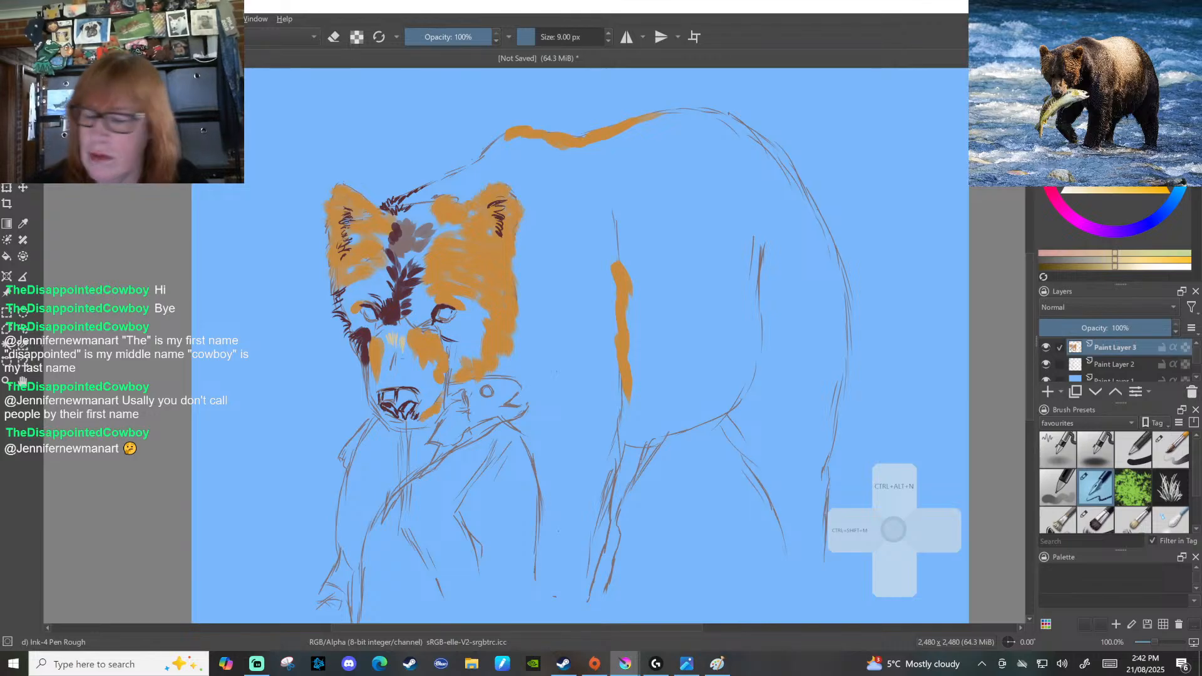
pyautogui.click(1179, 448)
pyautogui.moveTo(396, 358)
pyautogui.mouseDown()
pyautogui.moveTo(396, 327)
pyautogui.moveTo(381, 335)
pyautogui.moveTo(387, 352)
pyautogui.moveTo(409, 355)
pyautogui.mouseUp()
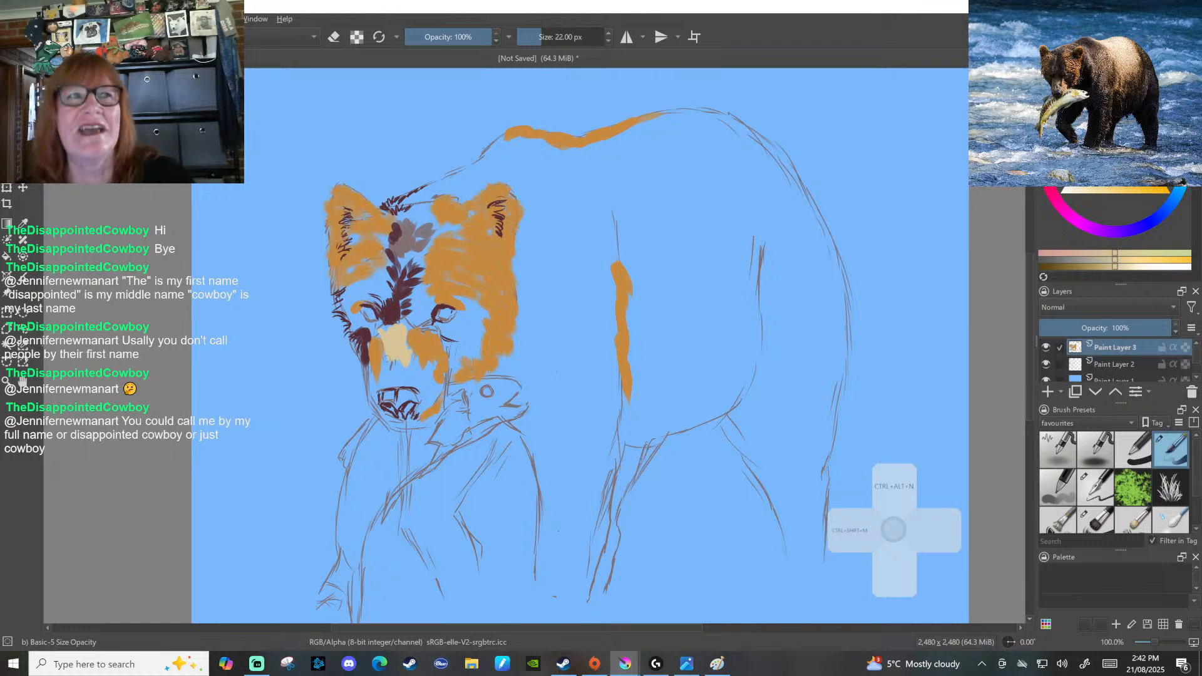
# Dab pale tan down the outer edge of the bear's muzzle, from the dark cheek patch to the nose, at 22 px
pyautogui.click(376, 381)
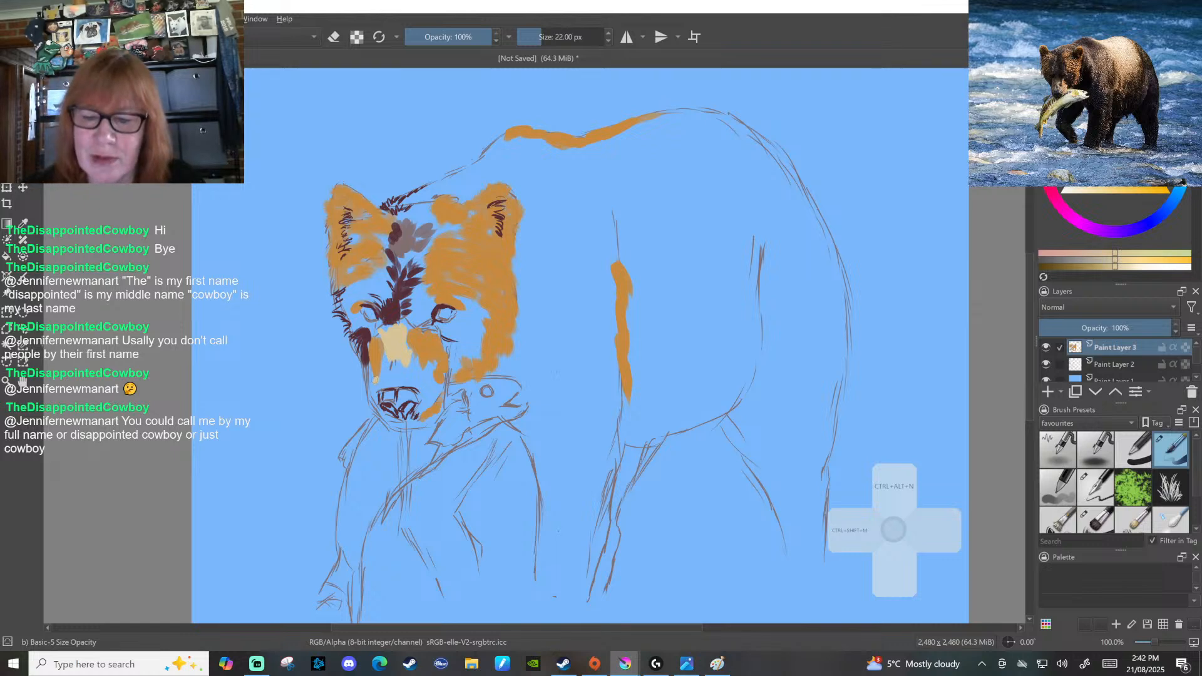
pyautogui.click(370, 370)
pyautogui.click(371, 373)
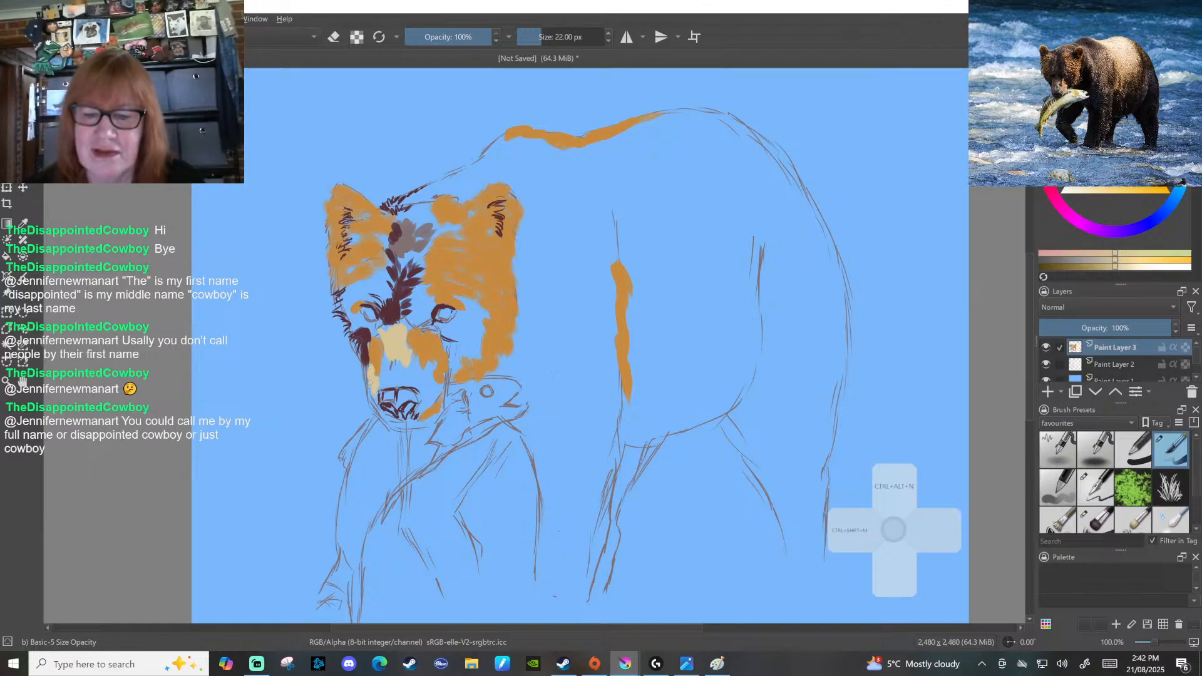
pyautogui.click(373, 398)
pyautogui.click(374, 401)
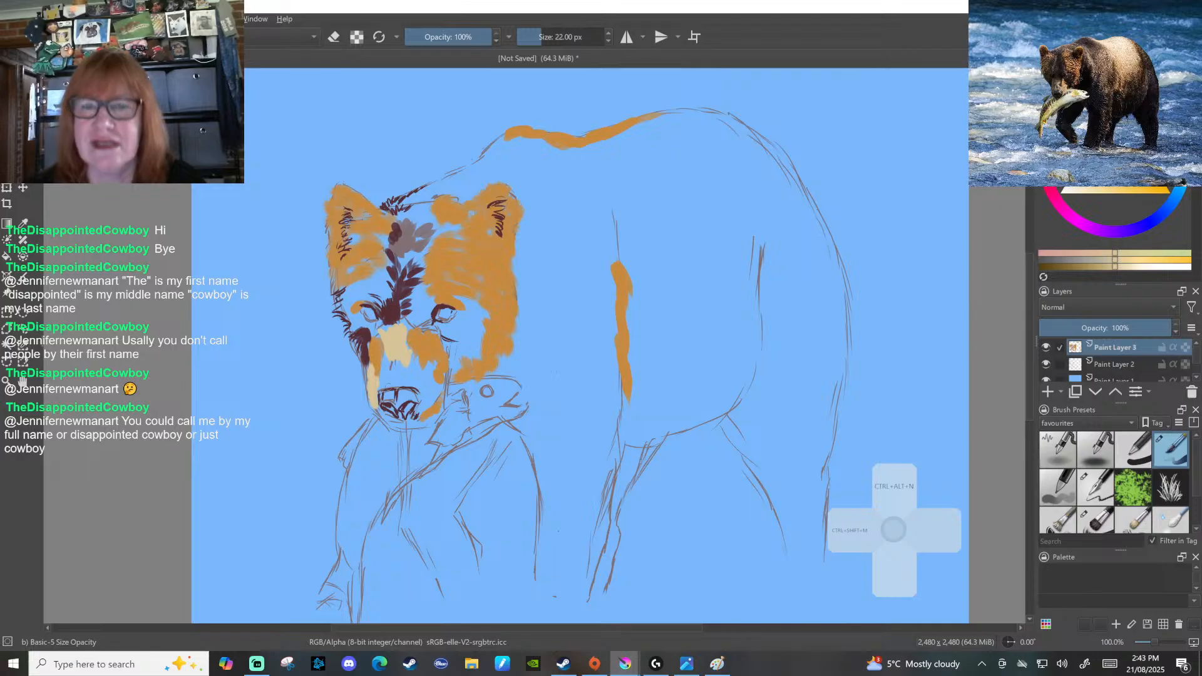
pyautogui.click(388, 382)
pyautogui.click(383, 378)
pyautogui.click(384, 371)
pyautogui.click(384, 365)
pyautogui.click(383, 359)
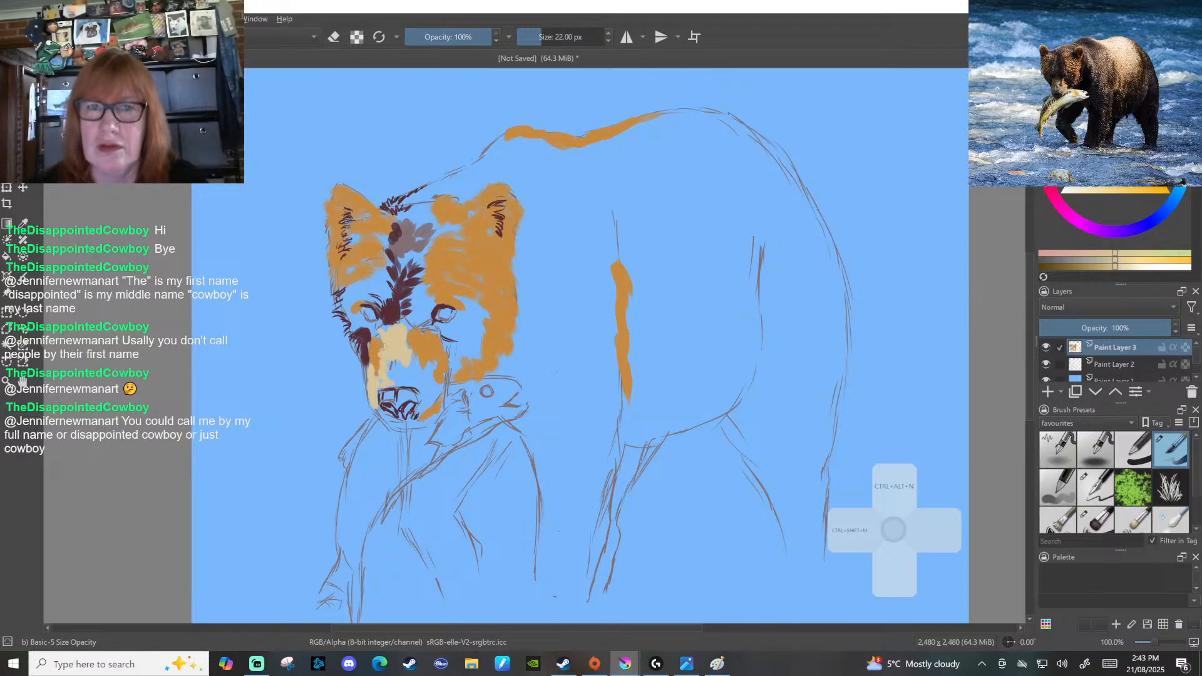
pyautogui.click(379, 359)
pyautogui.click(378, 366)
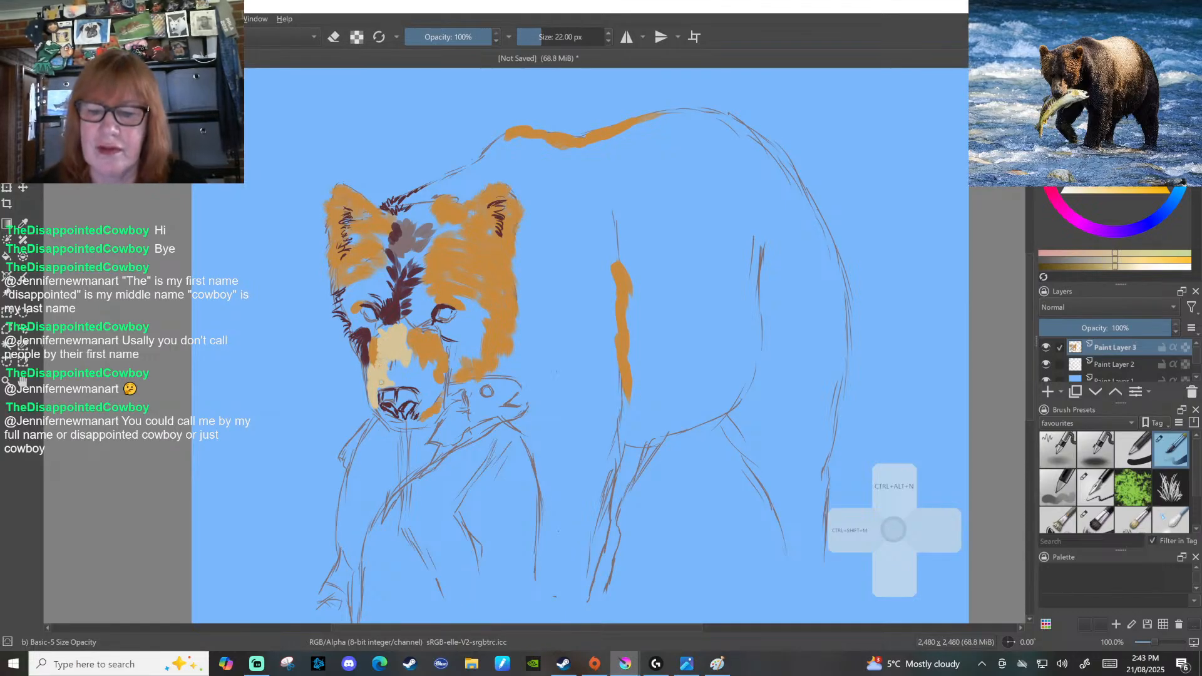
# Fill the centre and fish side of the bear's muzzle above the nose with pale tan dabs at 22 px
pyautogui.click(413, 344)
pyautogui.click(417, 345)
pyautogui.click(413, 350)
pyautogui.click(417, 362)
pyautogui.click(418, 357)
pyautogui.click(427, 362)
pyautogui.click(432, 365)
pyautogui.click(407, 372)
pyautogui.click(399, 370)
pyautogui.click(391, 364)
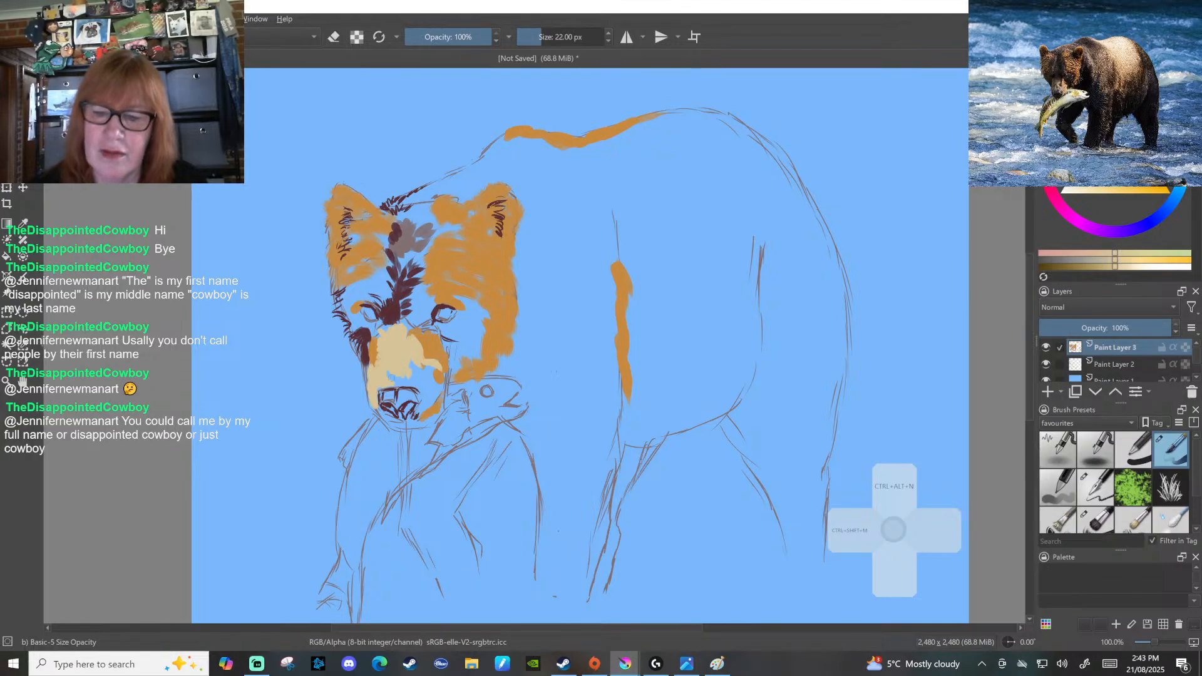
pyautogui.click(395, 383)
pyautogui.click(406, 380)
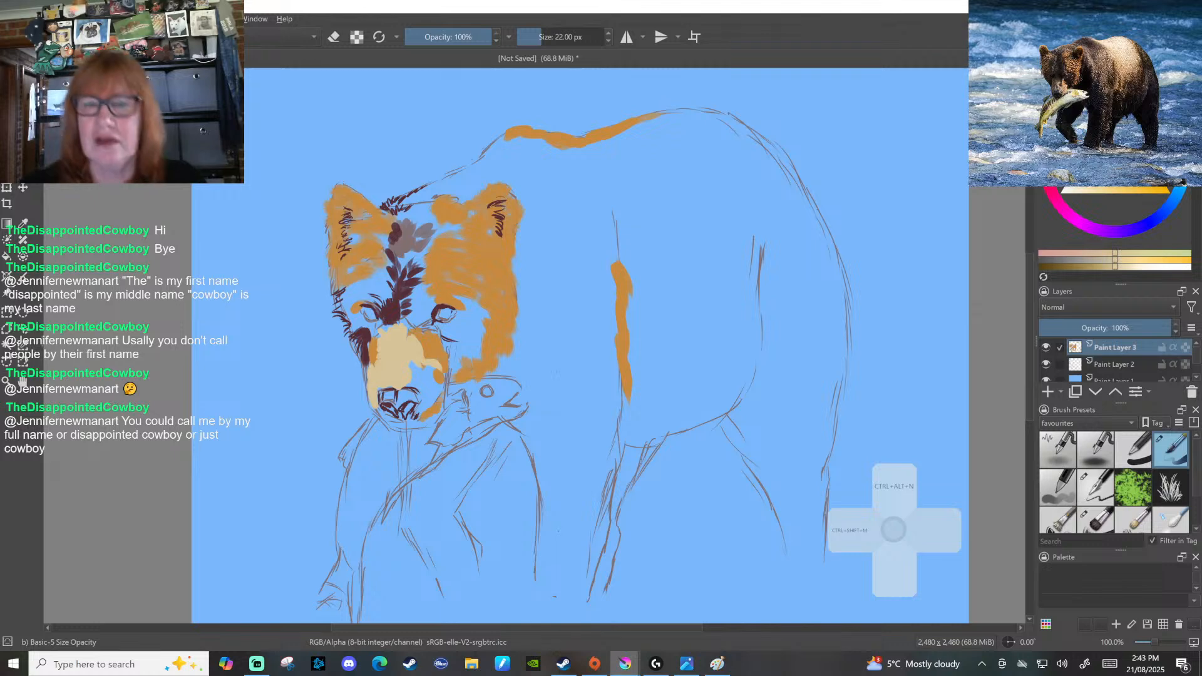
pyautogui.click(415, 367)
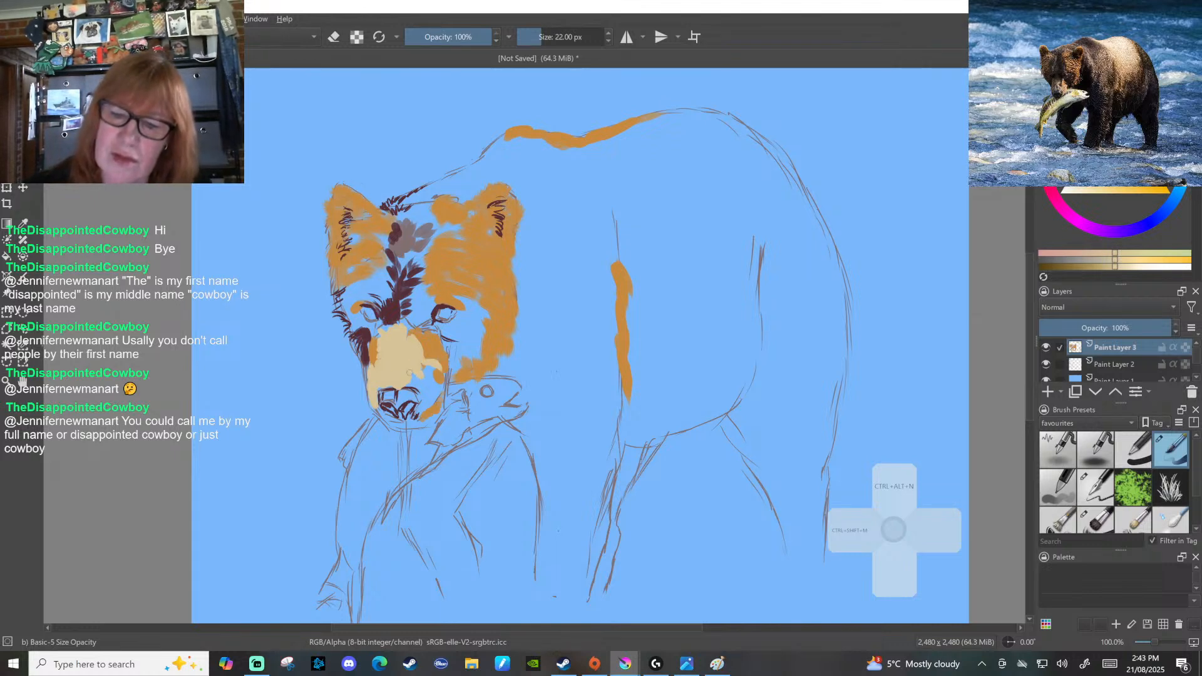
pyautogui.click(418, 382)
pyautogui.click(410, 386)
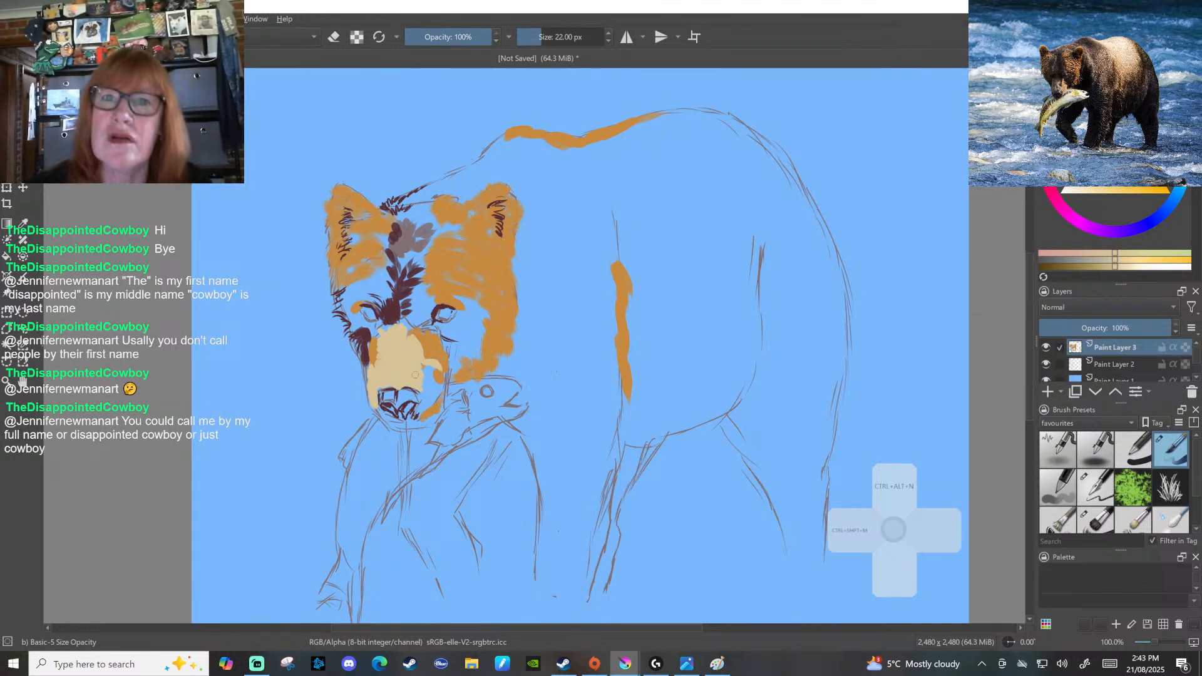
pyautogui.moveTo(426, 385)
pyautogui.mouseDown()
pyautogui.moveTo(428, 371)
pyautogui.moveTo(440, 374)
pyautogui.moveTo(432, 403)
pyautogui.moveTo(428, 393)
pyautogui.mouseUp()
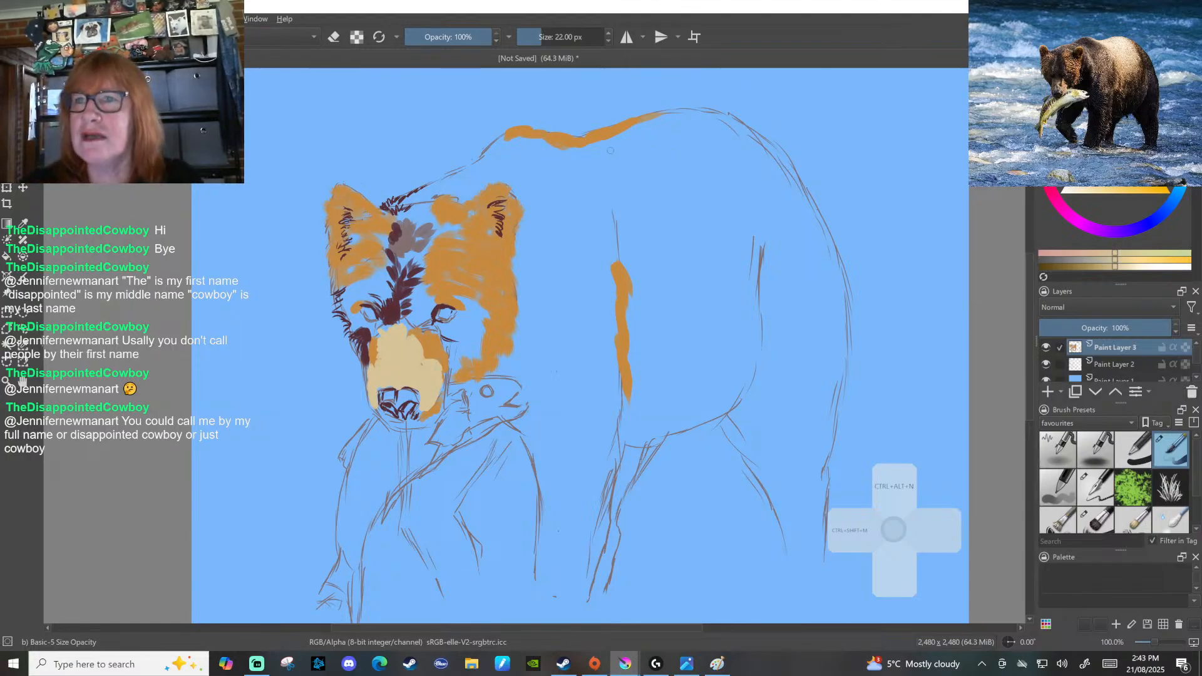
# Outline a large pale tan fur patch across the bear's back and flank at 22 px
pyautogui.moveTo(606, 151); pyautogui.dragTo(637, 264)
pyautogui.moveTo(617, 208)
pyautogui.mouseDown()
pyautogui.moveTo(632, 303)
pyautogui.moveTo(660, 346)
pyautogui.mouseUp()
pyautogui.moveTo(676, 355)
pyautogui.mouseDown()
pyautogui.moveTo(687, 319)
pyautogui.moveTo(710, 311)
pyautogui.moveTo(739, 265)
pyautogui.moveTo(745, 233)
pyautogui.mouseUp()
pyautogui.moveTo(592, 135)
pyautogui.mouseDown()
pyautogui.moveTo(671, 110)
pyautogui.moveTo(731, 131)
pyautogui.moveTo(750, 178)
pyautogui.moveTo(746, 235)
pyautogui.mouseUp()
pyautogui.moveTo(724, 122); pyautogui.dragTo(677, 108)
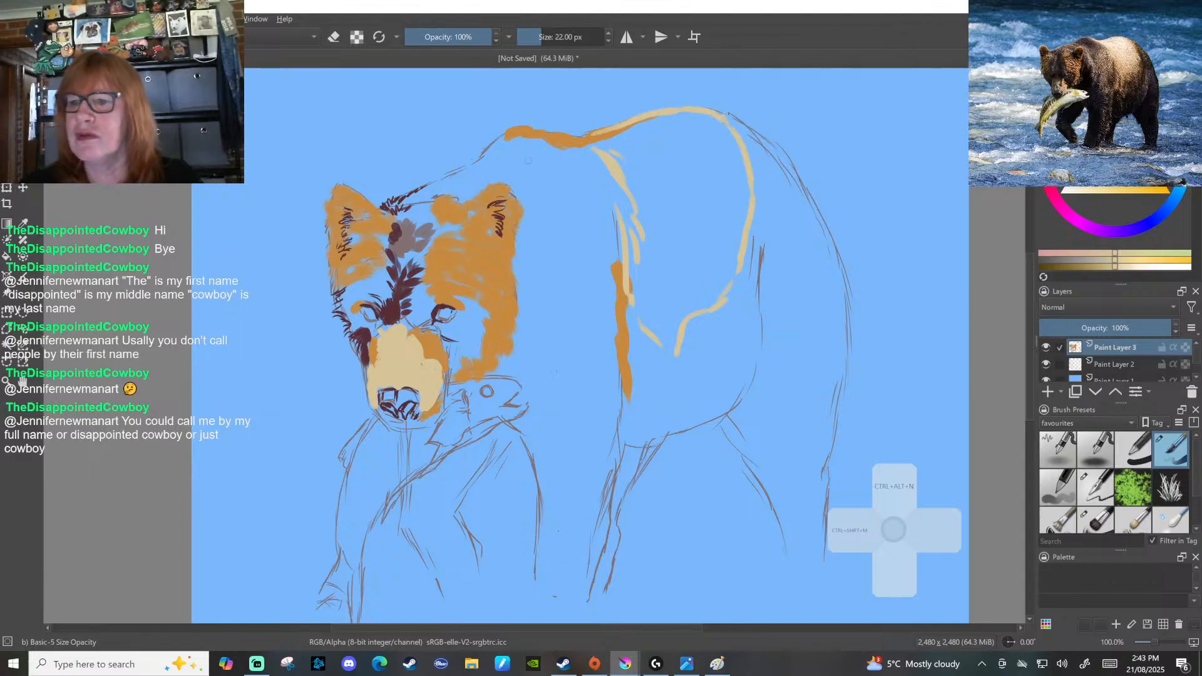
# Fill the outlined patch on the bear's back and flank with pale tan, enlarging the brush to 90 px
pyautogui.moveTo(592, 136)
pyautogui.mouseDown()
pyautogui.moveTo(652, 171)
pyautogui.moveTo(622, 167)
pyautogui.moveTo(654, 187)
pyautogui.moveTo(629, 188)
pyautogui.moveTo(658, 231)
pyautogui.moveTo(656, 214)
pyautogui.moveTo(637, 196)
pyautogui.moveTo(654, 245)
pyautogui.moveTo(645, 282)
pyautogui.moveTo(635, 256)
pyautogui.moveTo(636, 301)
pyautogui.moveTo(632, 281)
pyautogui.moveTo(650, 291)
pyautogui.moveTo(639, 309)
pyautogui.moveTo(657, 322)
pyautogui.moveTo(678, 289)
pyautogui.moveTo(629, 136)
pyautogui.moveTo(711, 127)
pyautogui.moveTo(669, 132)
pyautogui.moveTo(705, 142)
pyautogui.moveTo(623, 155)
pyautogui.moveTo(650, 188)
pyautogui.moveTo(724, 145)
pyautogui.moveTo(733, 155)
pyautogui.moveTo(735, 169)
pyautogui.moveTo(710, 173)
pyautogui.moveTo(730, 190)
pyautogui.moveTo(664, 218)
pyautogui.moveTo(635, 180)
pyautogui.moveTo(665, 234)
pyautogui.moveTo(736, 221)
pyautogui.moveTo(727, 247)
pyautogui.moveTo(706, 242)
pyautogui.moveTo(698, 270)
pyautogui.moveTo(720, 278)
pyautogui.moveTo(724, 243)
pyautogui.moveTo(669, 341)
pyautogui.mouseUp()
pyautogui.press(']')
pyautogui.press(']')
pyautogui.press(']')
pyautogui.press(']')
pyautogui.press(']')
pyautogui.press(']')
pyautogui.press(']')
pyautogui.press(']')
pyautogui.press(']')
pyautogui.press(']')
pyautogui.press(']')
pyautogui.press(']')
pyautogui.press(']')
pyautogui.press(']')
pyautogui.press(']')
pyautogui.press(']')
pyautogui.press(']')
pyautogui.press(']')
pyautogui.press(']')
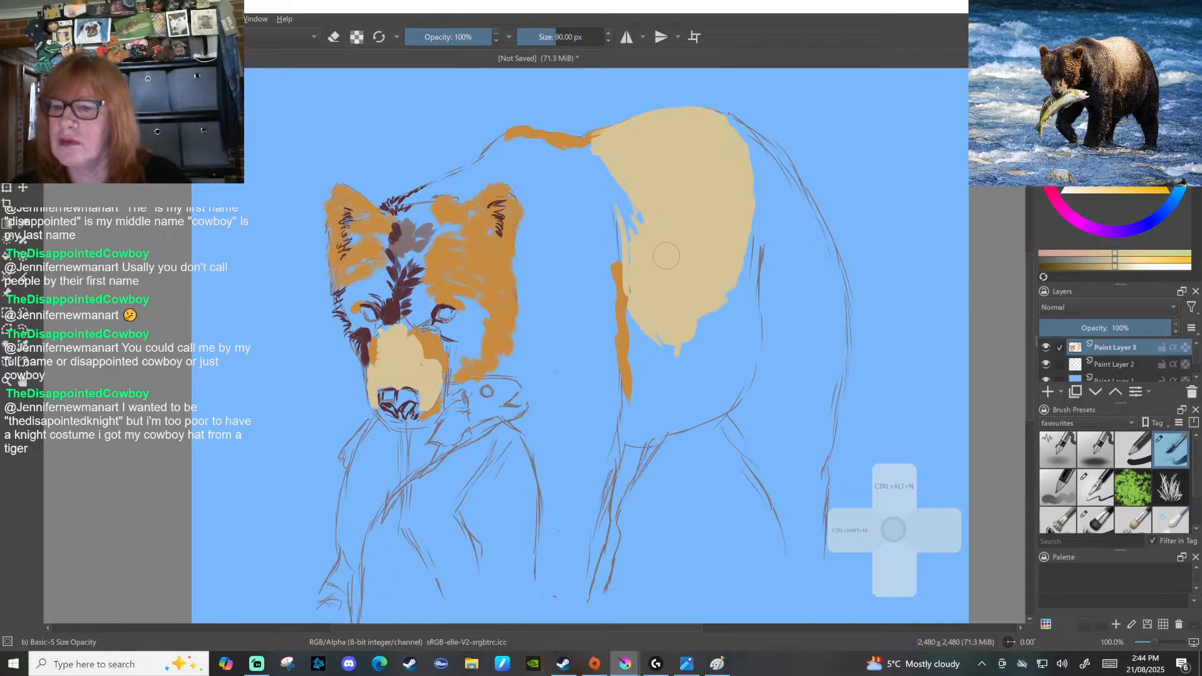
# Extend the front edge of the pale tan back patch toward the shoulder hump, reducing the brush to 47 px
pyautogui.press('[')
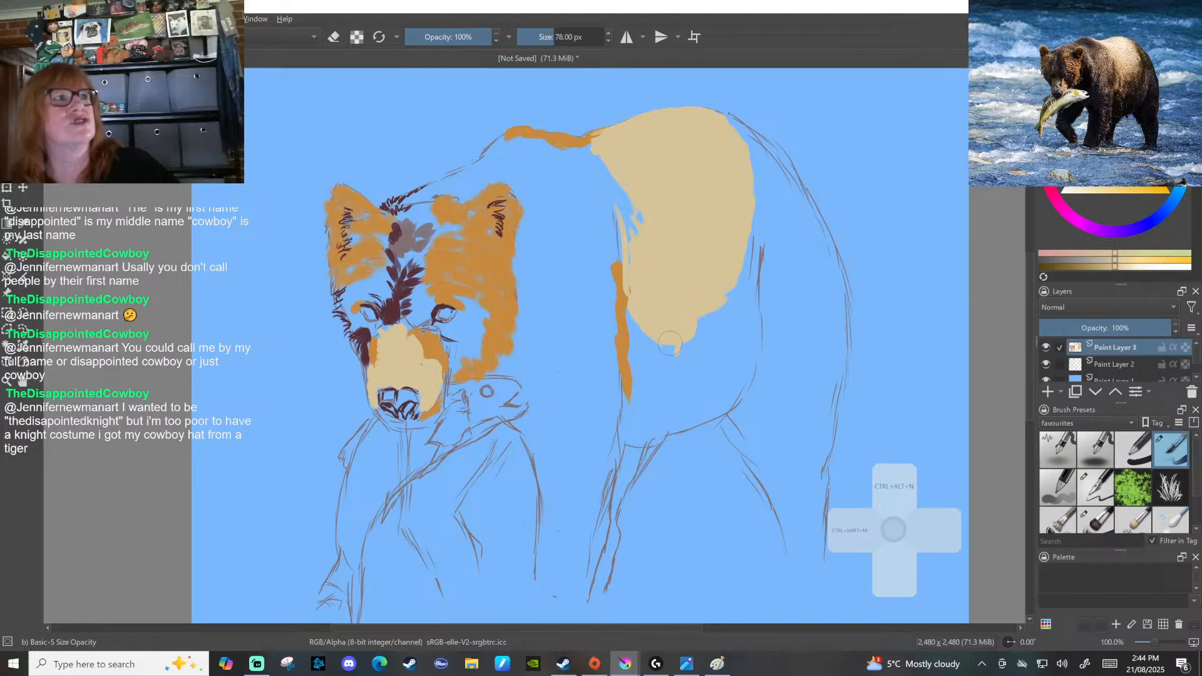
pyautogui.press('[')
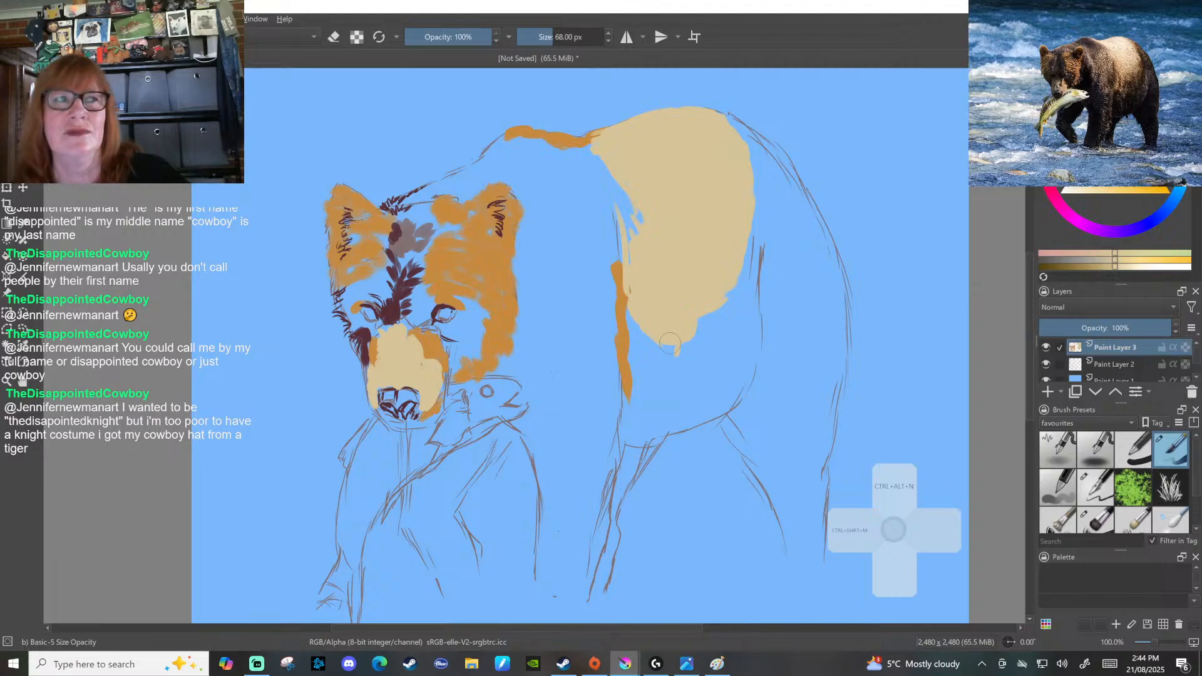
pyautogui.press('[')
pyautogui.press('[')
pyautogui.press('[')
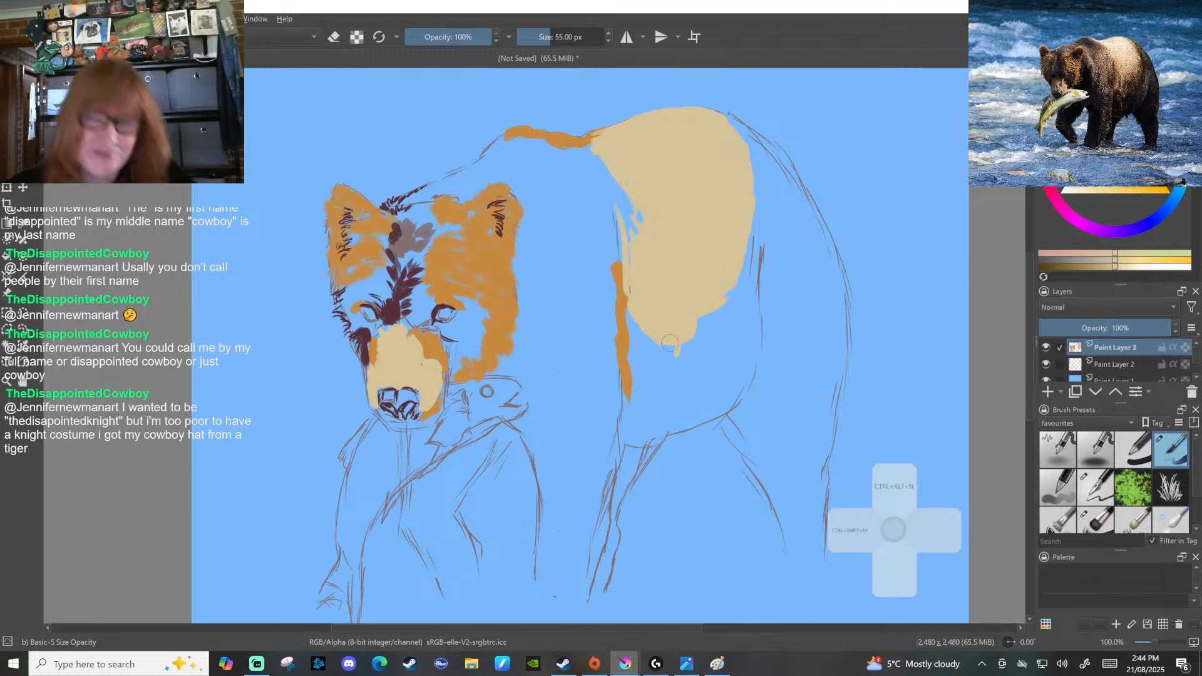
pyautogui.moveTo(608, 161); pyautogui.dragTo(628, 208)
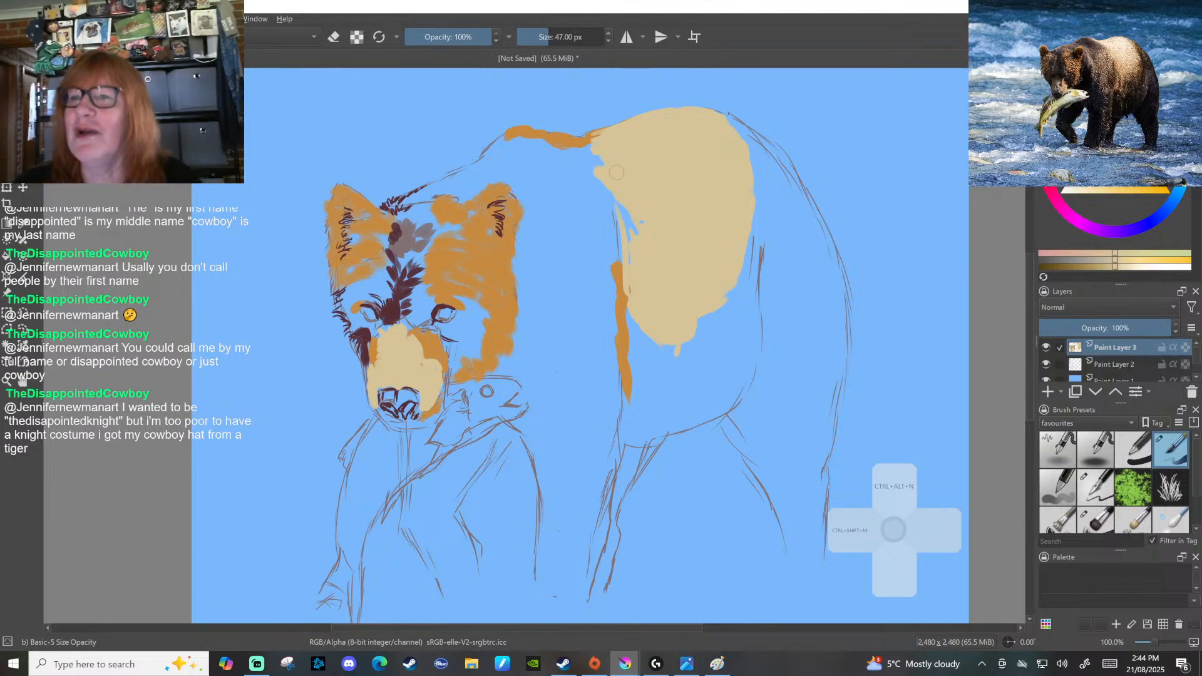
pyautogui.moveTo(606, 168)
pyautogui.mouseDown()
pyautogui.moveTo(590, 139)
pyautogui.moveTo(559, 142)
pyautogui.mouseUp()
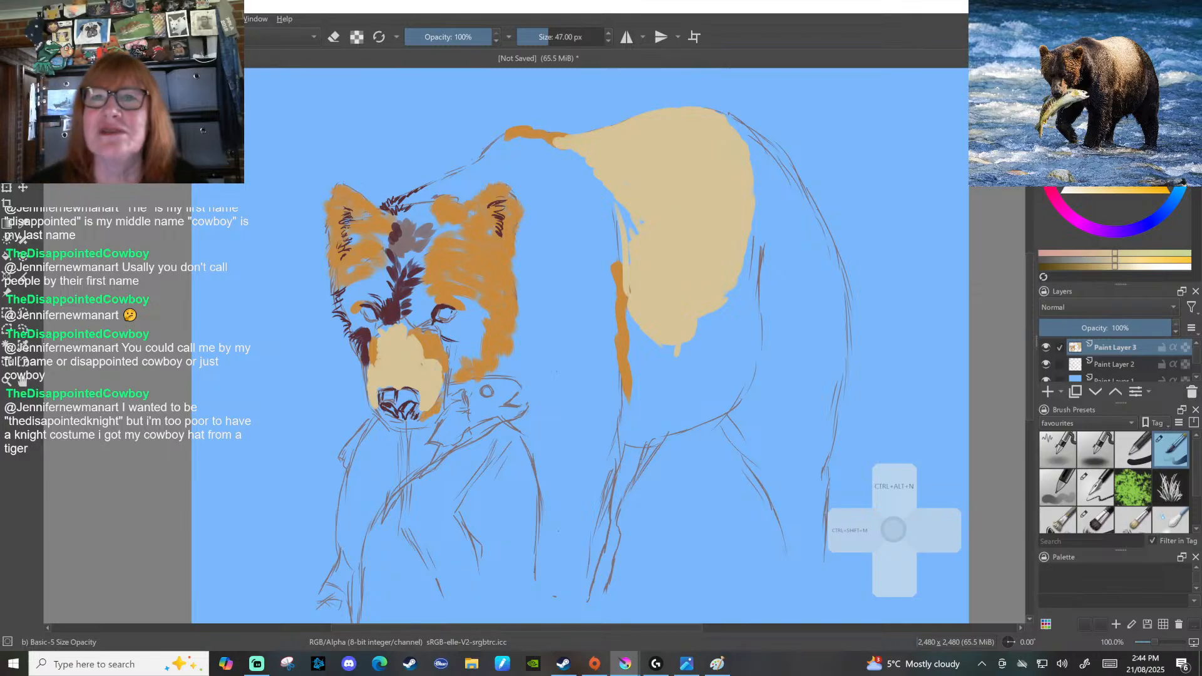
# Dab pale tan highlights on the bear's fish-side cheek, brow and forehead, reducing the brush to 30 px
pyautogui.moveTo(480, 327); pyautogui.dragTo(489, 319)
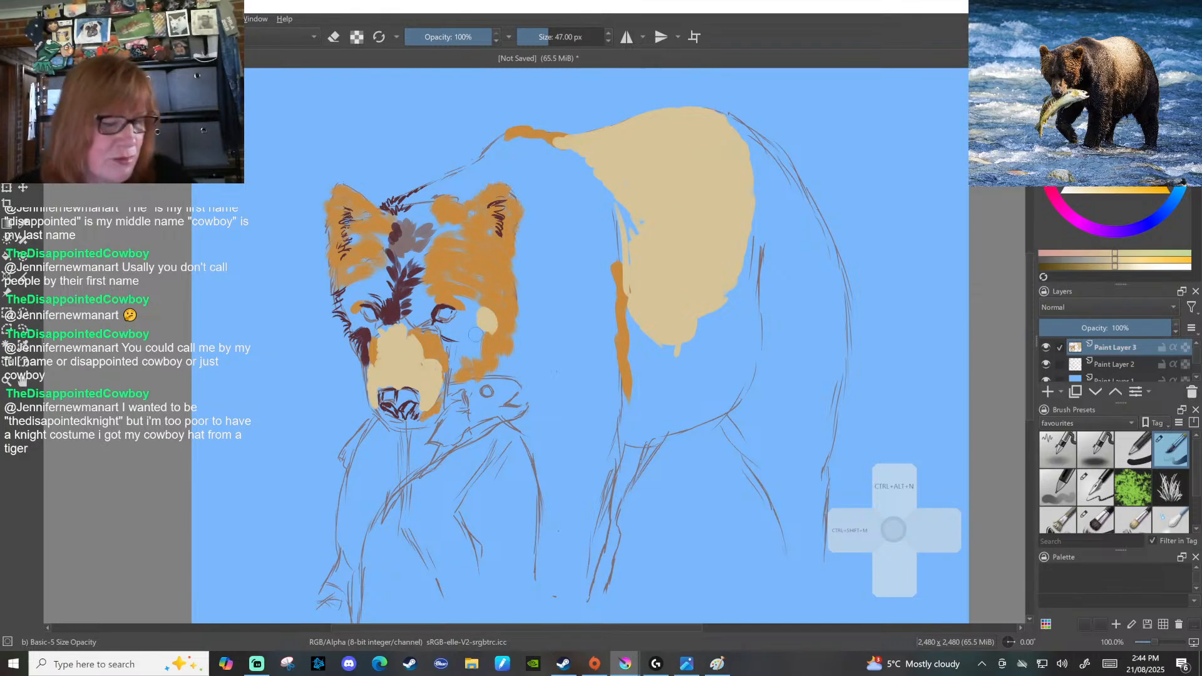
pyautogui.press('[')
pyautogui.press('[')
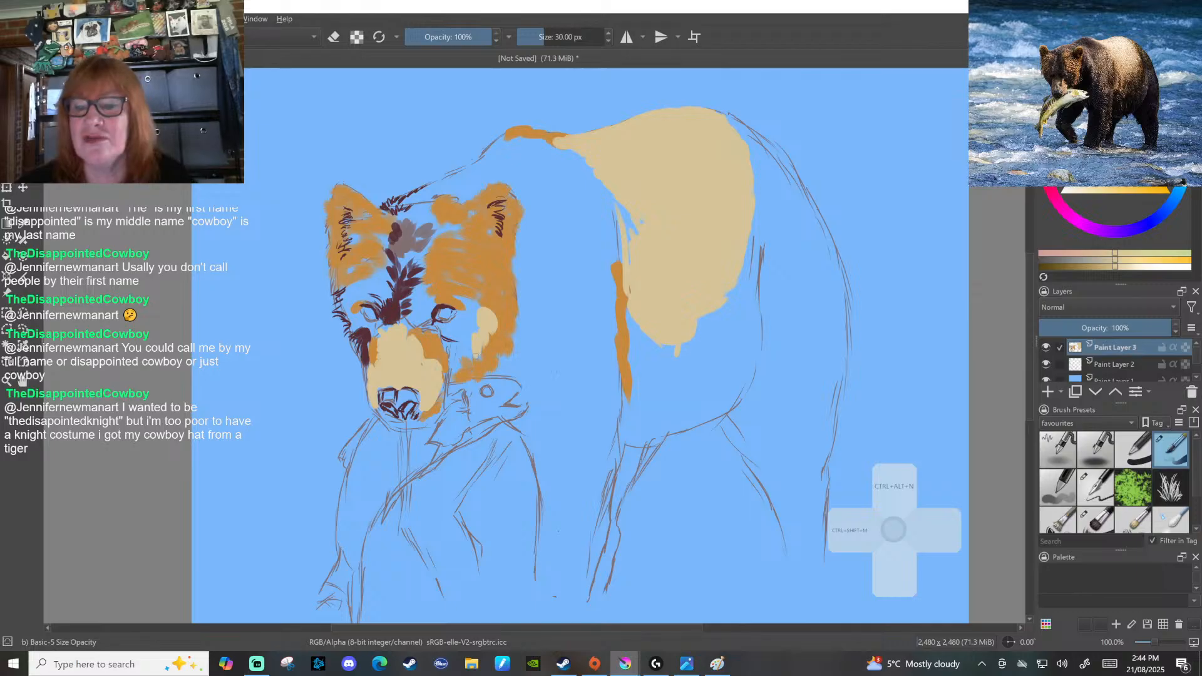
pyautogui.moveTo(376, 271)
pyautogui.mouseDown()
pyautogui.moveTo(358, 289)
pyautogui.moveTo(385, 282)
pyautogui.moveTo(381, 249)
pyautogui.moveTo(351, 288)
pyautogui.moveTo(373, 280)
pyautogui.moveTo(391, 300)
pyautogui.mouseUp()
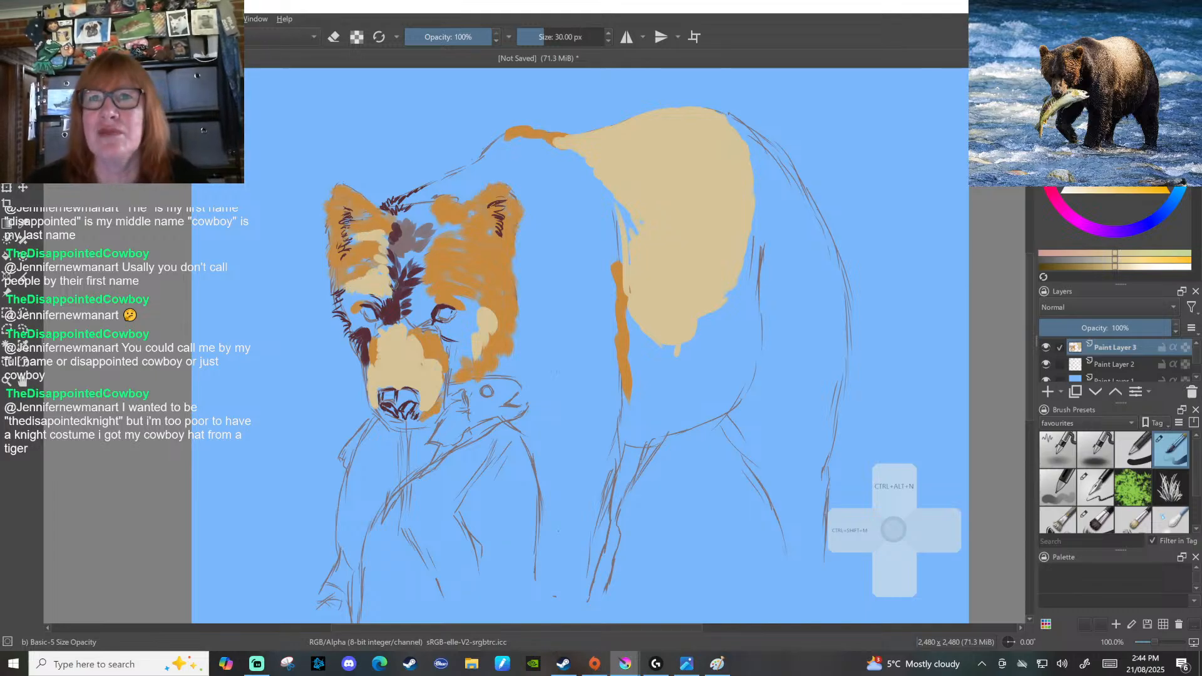
pyautogui.moveTo(415, 224)
pyautogui.mouseDown()
pyautogui.moveTo(439, 221)
pyautogui.moveTo(427, 258)
pyautogui.moveTo(443, 234)
pyautogui.mouseUp()
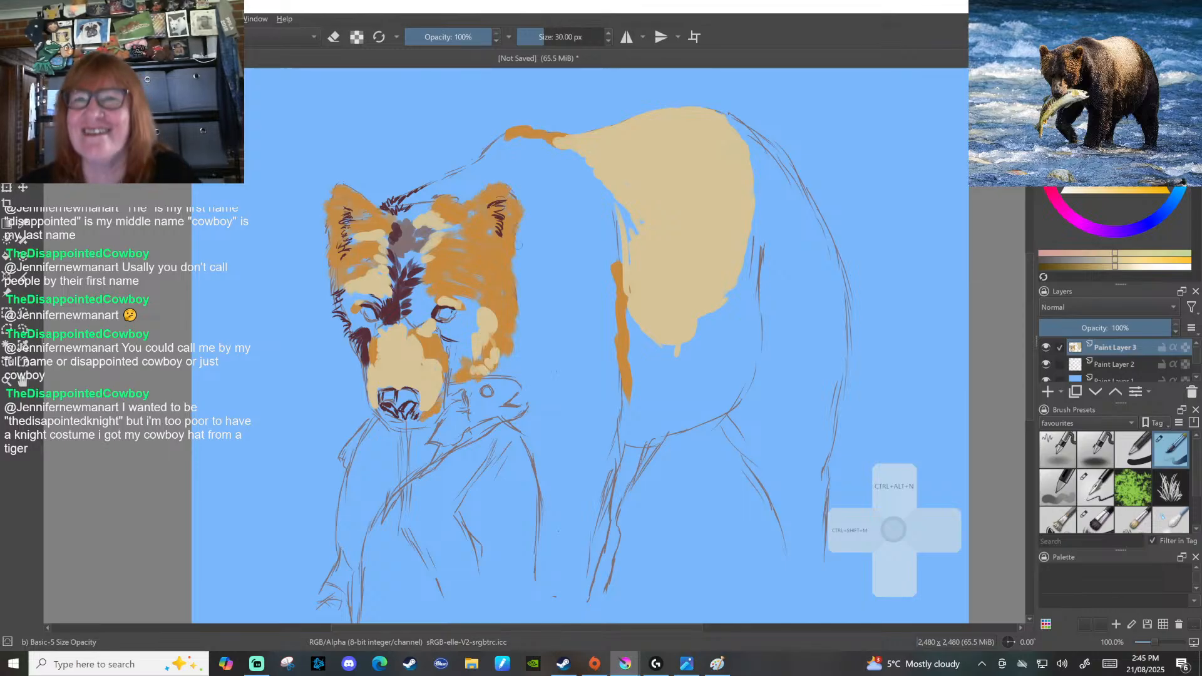
# Highlight the tops of both ears and the upper neck line up to the shoulder hump with pale tan at 30 px
pyautogui.moveTo(471, 206)
pyautogui.mouseDown()
pyautogui.moveTo(490, 185)
pyautogui.moveTo(522, 207)
pyautogui.mouseUp()
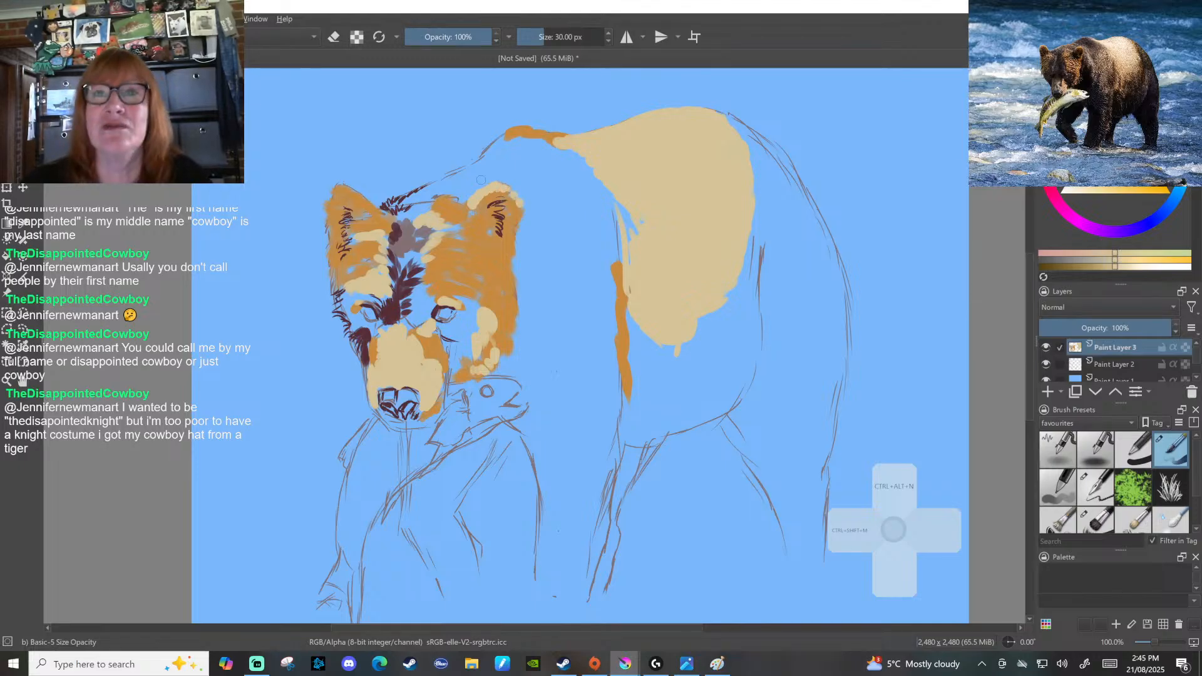
pyautogui.moveTo(337, 191)
pyautogui.mouseDown()
pyautogui.moveTo(387, 202)
pyautogui.moveTo(478, 161)
pyautogui.mouseUp()
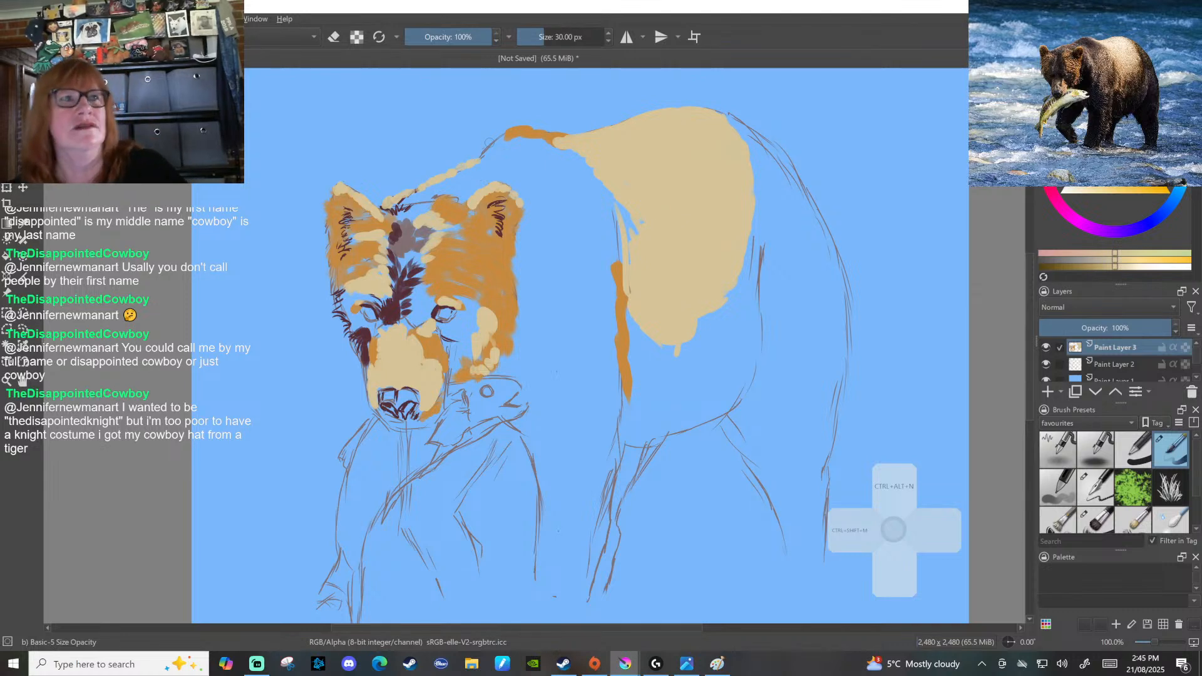
pyautogui.moveTo(480, 155); pyautogui.dragTo(556, 128)
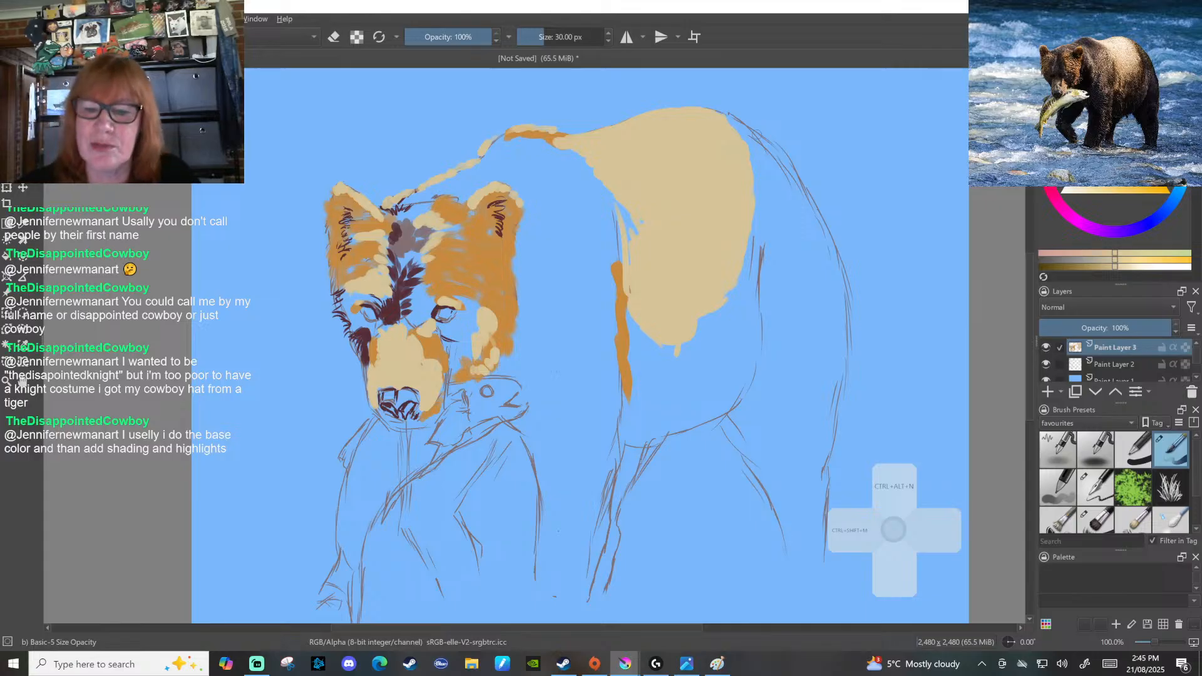
# Switch to dark brown and paint the fur around both eyes and down the fish-side cheek beside the muzzle at 30 px
pyautogui.moveTo(442, 352); pyautogui.dragTo(442, 344)
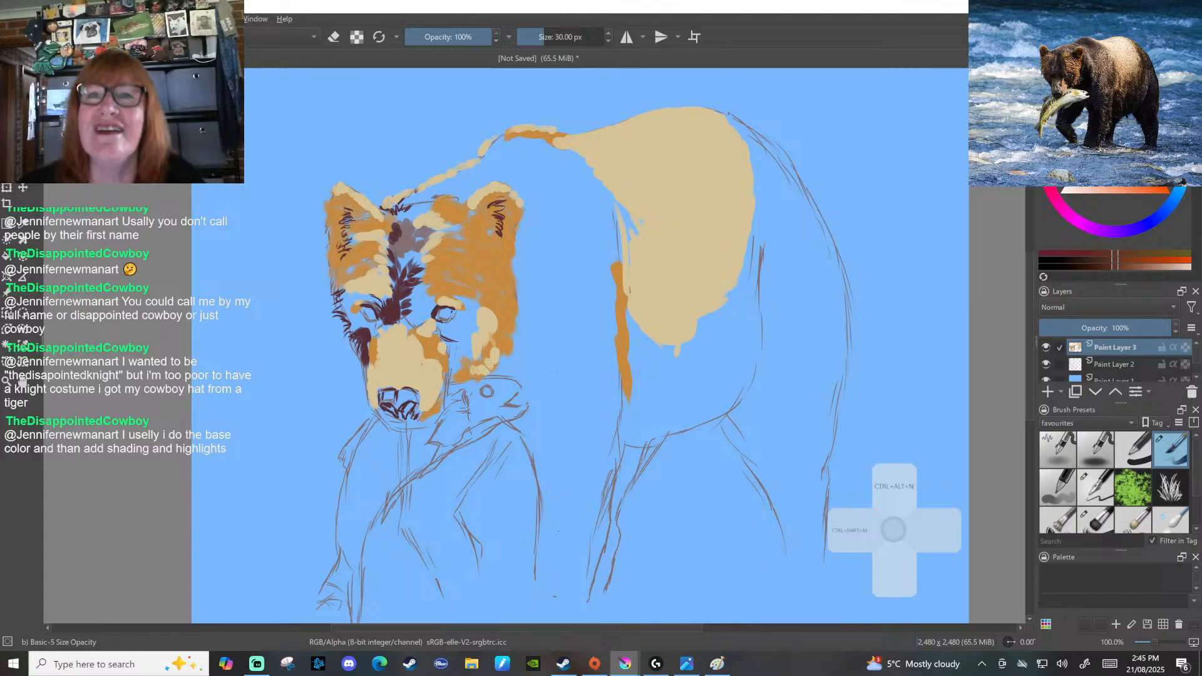
pyautogui.moveTo(424, 287)
pyautogui.mouseDown()
pyautogui.moveTo(412, 307)
pyautogui.moveTo(423, 315)
pyautogui.moveTo(419, 297)
pyautogui.moveTo(434, 309)
pyautogui.mouseUp()
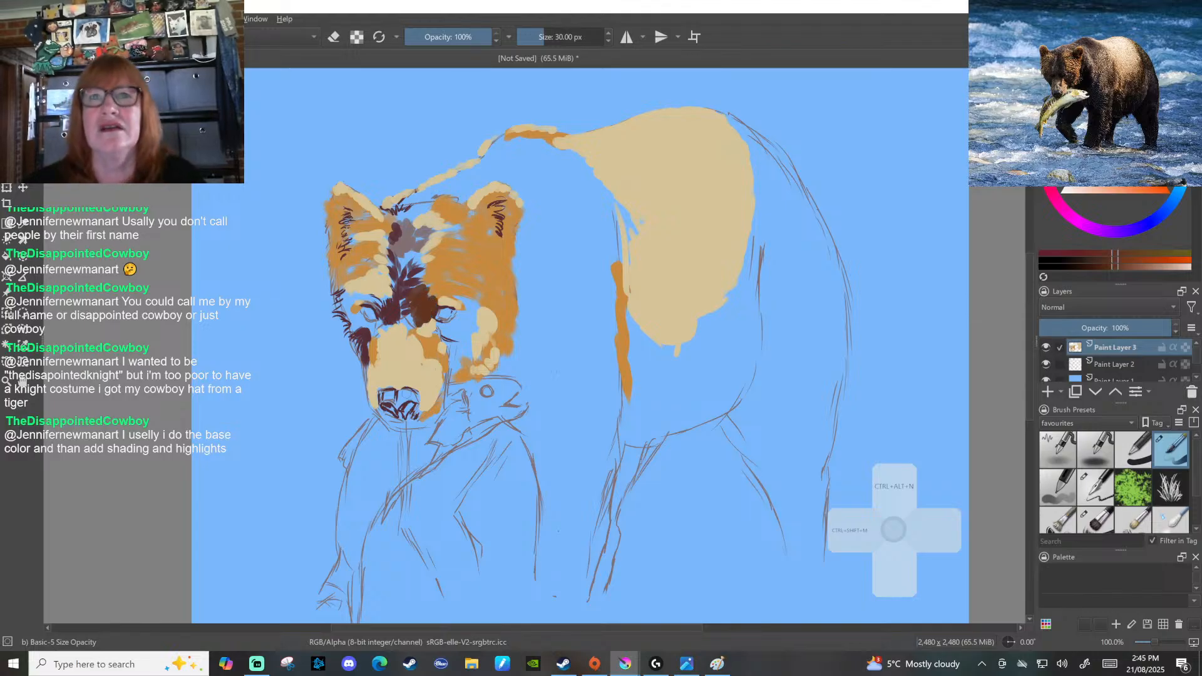
pyautogui.moveTo(363, 290)
pyautogui.mouseDown()
pyautogui.moveTo(386, 303)
pyautogui.moveTo(347, 295)
pyautogui.moveTo(346, 310)
pyautogui.mouseUp()
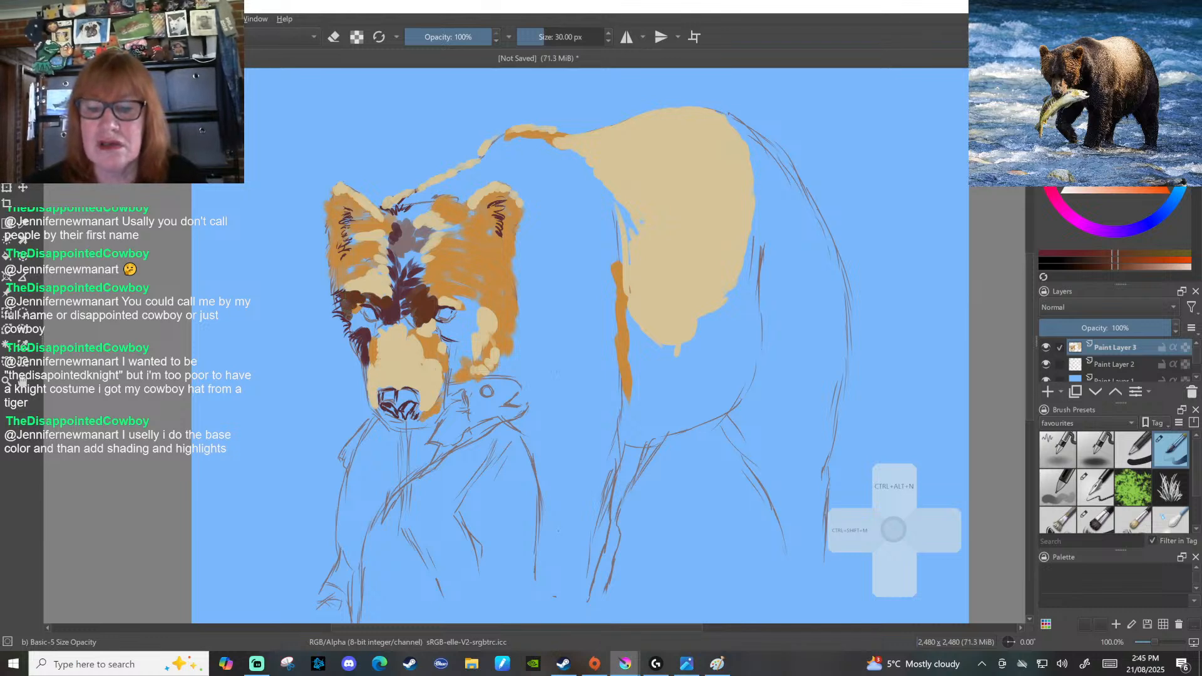
pyautogui.moveTo(360, 316)
pyautogui.mouseDown()
pyautogui.moveTo(372, 338)
pyautogui.moveTo(458, 326)
pyautogui.moveTo(466, 310)
pyautogui.moveTo(468, 332)
pyautogui.moveTo(442, 341)
pyautogui.moveTo(464, 352)
pyautogui.moveTo(448, 369)
pyautogui.mouseUp()
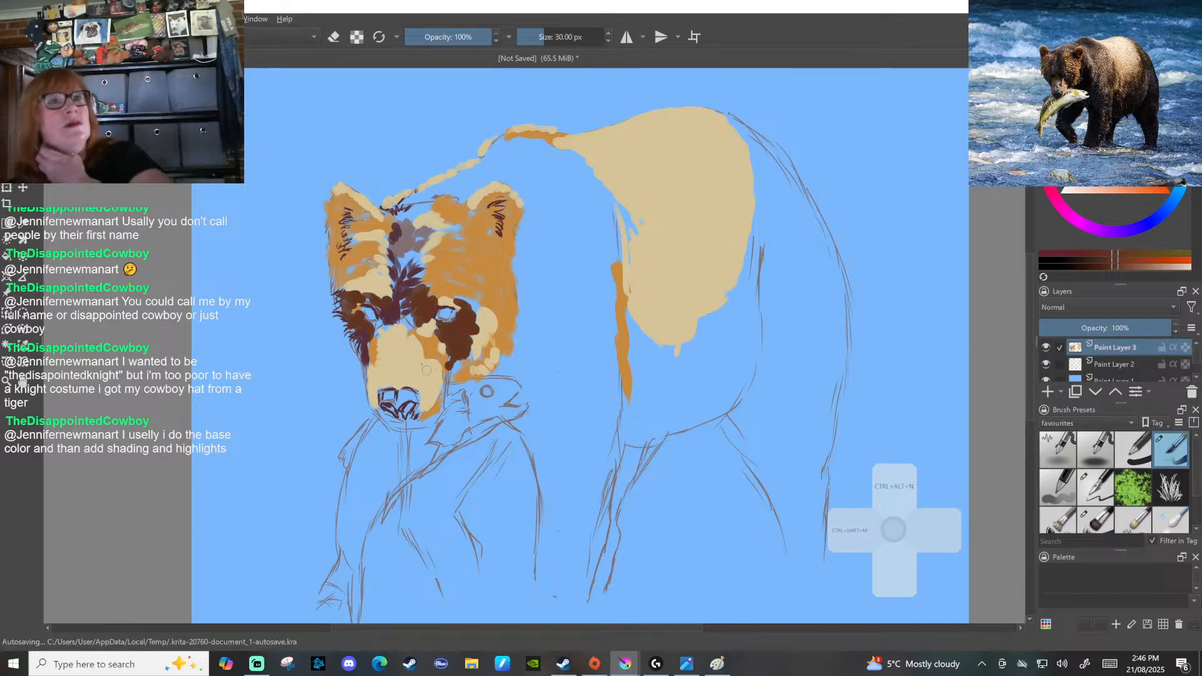
pyautogui.moveTo(458, 361); pyautogui.dragTo(452, 369)
# Paint dark brown fur along the top of the neck, from between the ears to the shoulder hump, at 30 px
pyautogui.moveTo(394, 213)
pyautogui.mouseDown()
pyautogui.moveTo(419, 195)
pyautogui.moveTo(426, 203)
pyautogui.moveTo(409, 217)
pyautogui.moveTo(436, 184)
pyautogui.moveTo(470, 197)
pyautogui.moveTo(446, 179)
pyautogui.moveTo(468, 167)
pyautogui.moveTo(470, 188)
pyautogui.moveTo(485, 182)
pyautogui.moveTo(471, 173)
pyautogui.moveTo(482, 165)
pyautogui.moveTo(496, 177)
pyautogui.mouseUp()
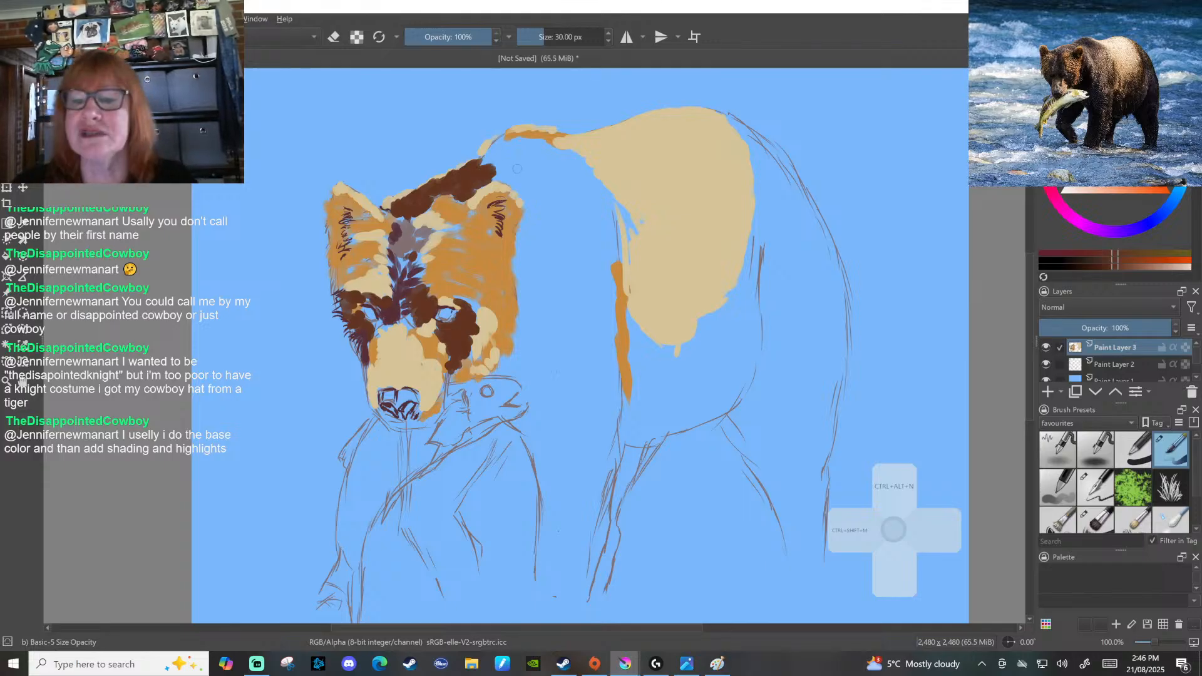
pyautogui.moveTo(476, 139)
pyautogui.mouseDown()
pyautogui.moveTo(484, 164)
pyautogui.moveTo(491, 148)
pyautogui.mouseUp()
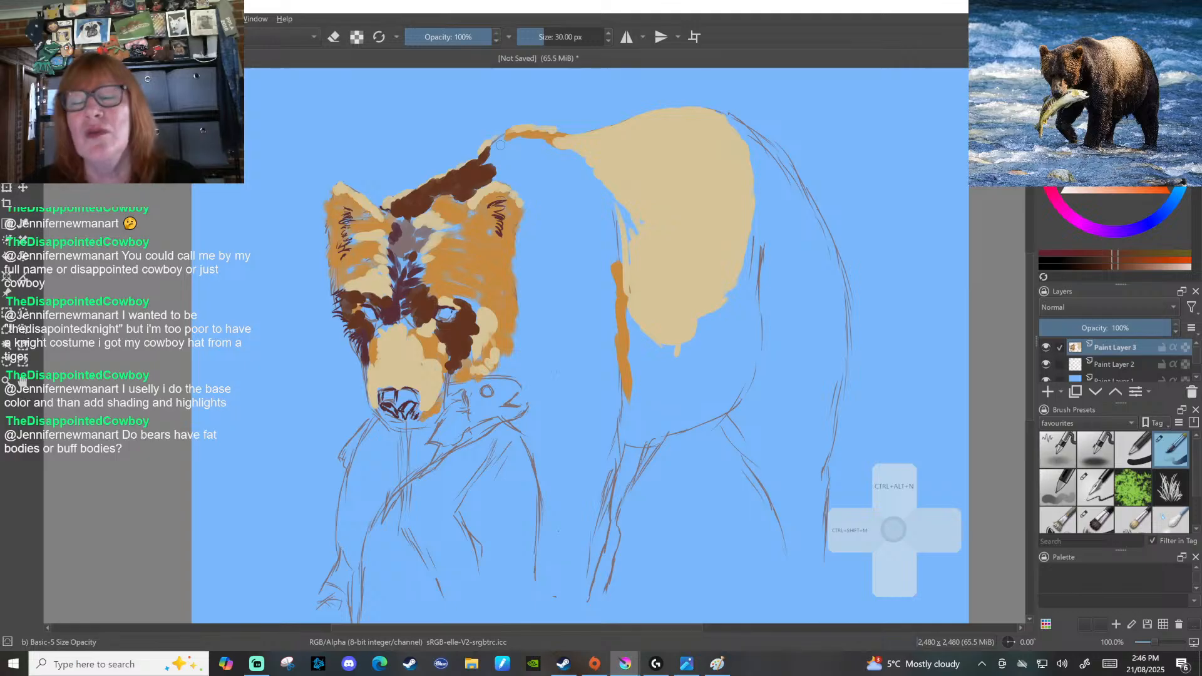
pyautogui.moveTo(492, 141)
pyautogui.mouseDown()
pyautogui.moveTo(536, 133)
pyautogui.moveTo(483, 165)
pyautogui.moveTo(521, 168)
pyautogui.moveTo(494, 178)
pyautogui.moveTo(481, 167)
pyautogui.moveTo(519, 137)
pyautogui.moveTo(563, 152)
pyautogui.moveTo(502, 154)
pyautogui.moveTo(537, 149)
pyautogui.mouseUp()
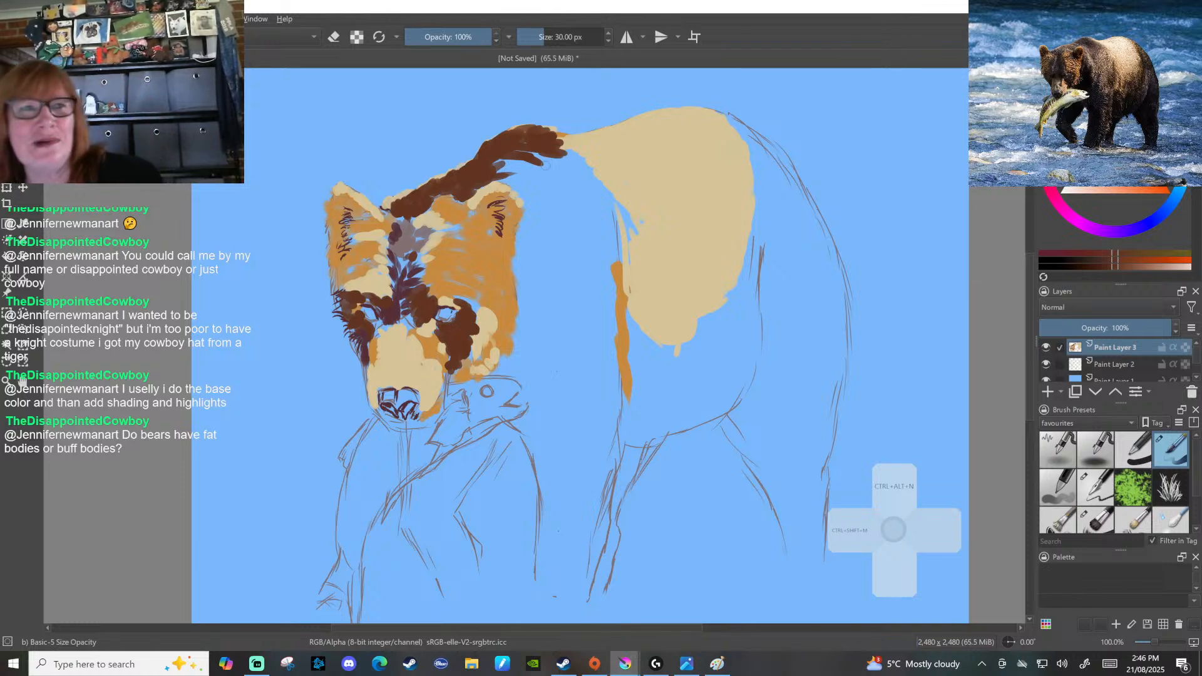
# Paint dark brown fur behind the fish-side ear, down the side of the neck and into the near front leg at 30 px
pyautogui.moveTo(505, 182); pyautogui.dragTo(530, 185)
pyautogui.moveTo(524, 248)
pyautogui.mouseDown()
pyautogui.moveTo(522, 239)
pyautogui.moveTo(511, 268)
pyautogui.moveTo(542, 248)
pyautogui.moveTo(543, 291)
pyautogui.mouseUp()
pyautogui.moveTo(503, 363)
pyautogui.mouseDown()
pyautogui.moveTo(491, 373)
pyautogui.moveTo(526, 382)
pyautogui.moveTo(513, 357)
pyautogui.moveTo(521, 320)
pyautogui.mouseUp()
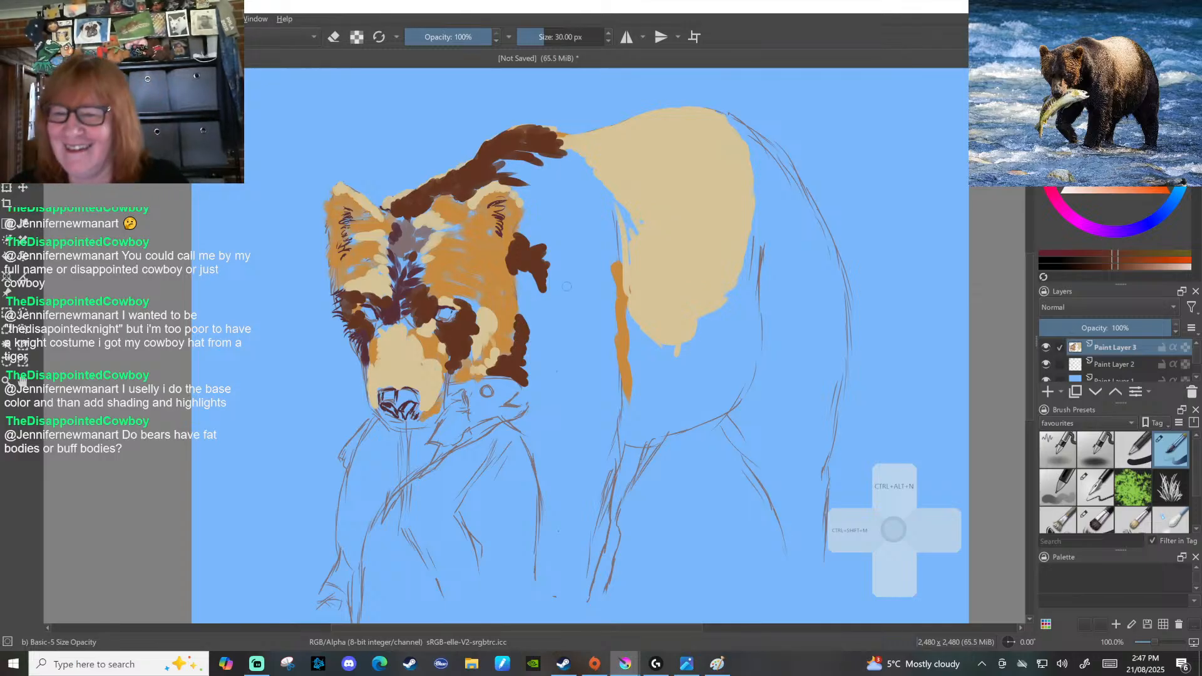
pyautogui.moveTo(543, 288)
pyautogui.mouseDown()
pyautogui.moveTo(518, 277)
pyautogui.moveTo(525, 307)
pyautogui.moveTo(530, 287)
pyautogui.moveTo(544, 293)
pyautogui.moveTo(544, 332)
pyautogui.moveTo(537, 286)
pyautogui.moveTo(535, 319)
pyautogui.moveTo(525, 305)
pyautogui.moveTo(541, 384)
pyautogui.moveTo(524, 353)
pyautogui.moveTo(537, 385)
pyautogui.moveTo(520, 400)
pyautogui.moveTo(535, 389)
pyautogui.moveTo(542, 402)
pyautogui.moveTo(540, 392)
pyautogui.moveTo(560, 421)
pyautogui.moveTo(539, 361)
pyautogui.moveTo(563, 432)
pyautogui.moveTo(546, 406)
pyautogui.moveTo(517, 422)
pyautogui.moveTo(538, 419)
pyautogui.moveTo(551, 448)
pyautogui.moveTo(514, 424)
pyautogui.moveTo(541, 452)
pyautogui.moveTo(541, 428)
pyautogui.moveTo(563, 442)
pyautogui.moveTo(561, 428)
pyautogui.moveTo(551, 485)
pyautogui.moveTo(529, 438)
pyautogui.moveTo(543, 489)
pyautogui.moveTo(568, 457)
pyautogui.mouseUp()
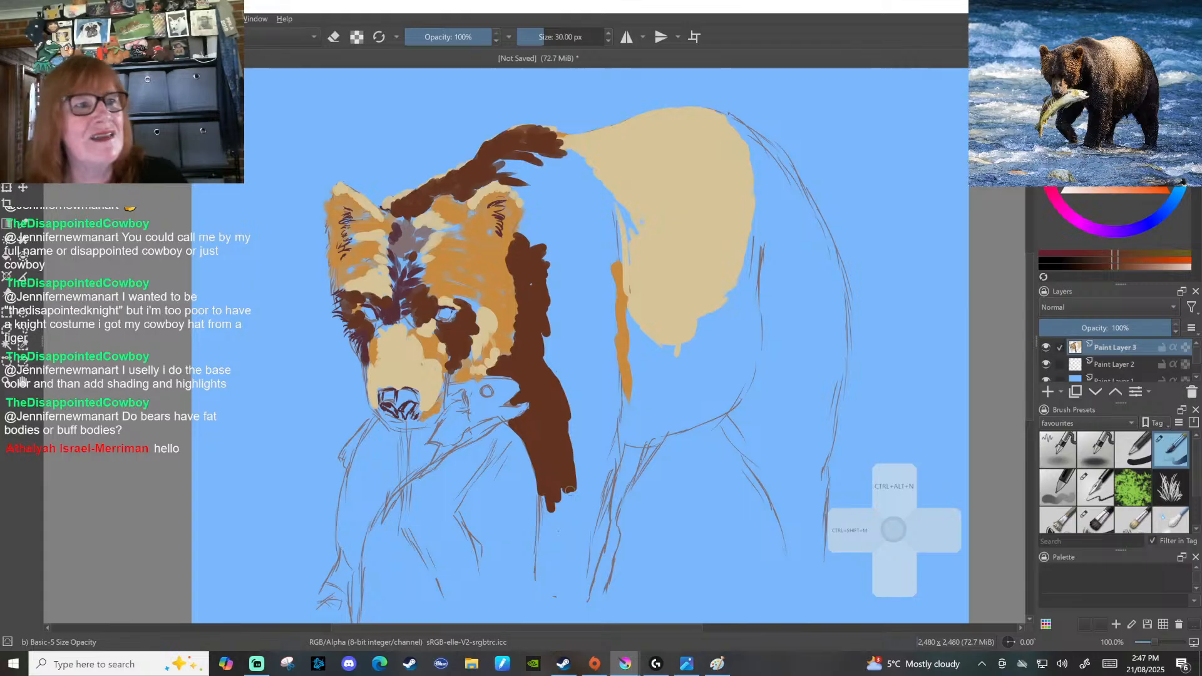
pyautogui.moveTo(556, 417)
pyautogui.mouseDown()
pyautogui.moveTo(577, 471)
pyautogui.moveTo(551, 536)
pyautogui.moveTo(543, 507)
pyautogui.moveTo(537, 573)
pyautogui.mouseUp()
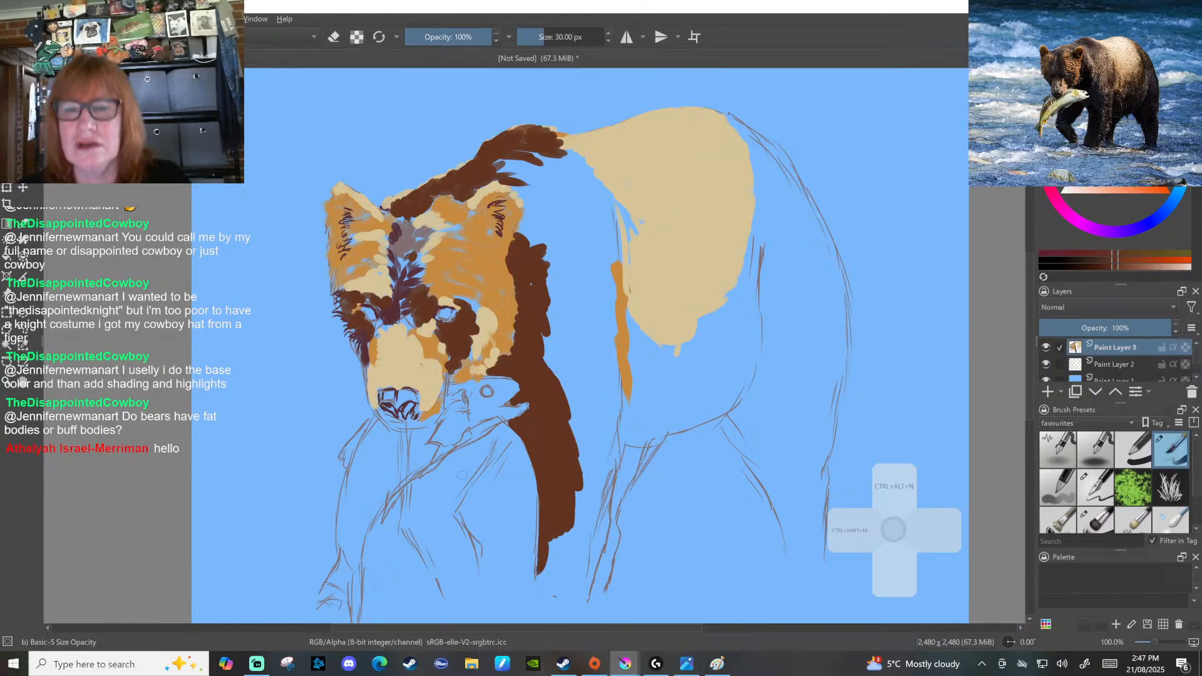
# Fill the bent front leg below the fish with dark brown at 30 px
pyautogui.moveTo(459, 459)
pyautogui.mouseDown()
pyautogui.moveTo(506, 435)
pyautogui.moveTo(477, 462)
pyautogui.moveTo(446, 465)
pyautogui.moveTo(458, 451)
pyautogui.mouseUp()
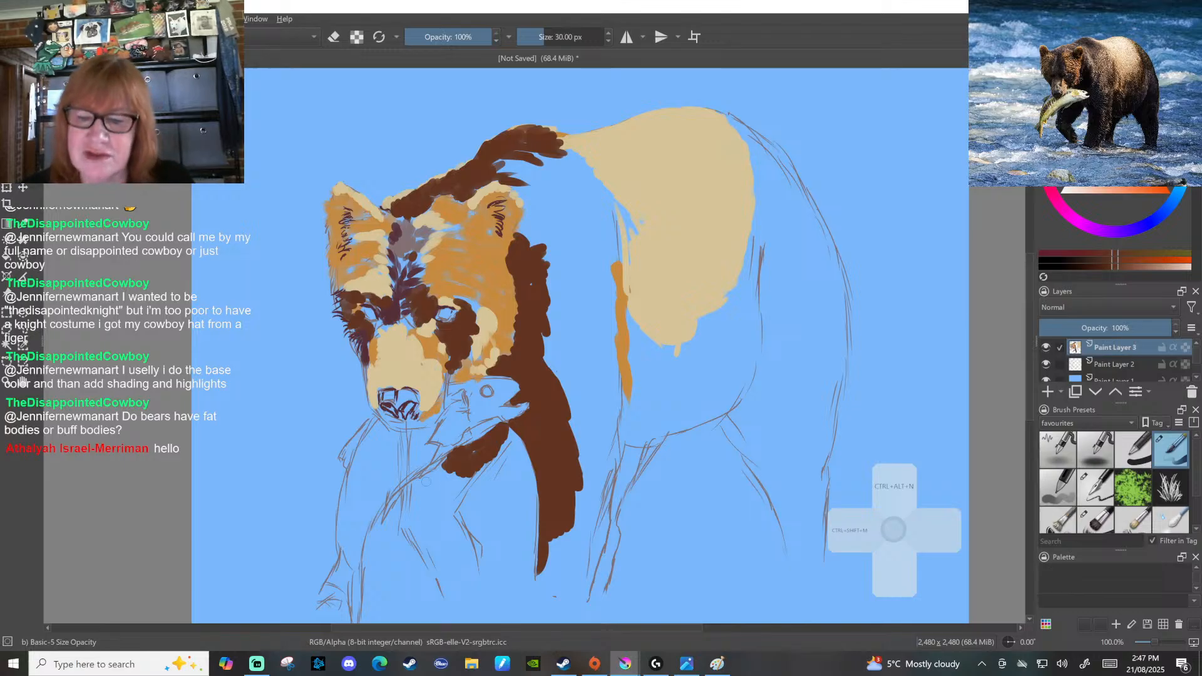
pyautogui.moveTo(432, 481)
pyautogui.mouseDown()
pyautogui.moveTo(440, 468)
pyautogui.moveTo(410, 488)
pyautogui.moveTo(406, 539)
pyautogui.moveTo(432, 484)
pyautogui.moveTo(464, 490)
pyautogui.moveTo(476, 451)
pyautogui.mouseUp()
pyautogui.moveTo(446, 498)
pyautogui.mouseDown()
pyautogui.moveTo(446, 518)
pyautogui.moveTo(426, 500)
pyautogui.moveTo(409, 513)
pyautogui.moveTo(427, 562)
pyautogui.moveTo(438, 521)
pyautogui.moveTo(469, 550)
pyautogui.moveTo(471, 561)
pyautogui.moveTo(442, 528)
pyautogui.moveTo(466, 572)
pyautogui.mouseUp()
pyautogui.moveTo(443, 549)
pyautogui.mouseDown()
pyautogui.moveTo(460, 586)
pyautogui.moveTo(436, 566)
pyautogui.mouseUp()
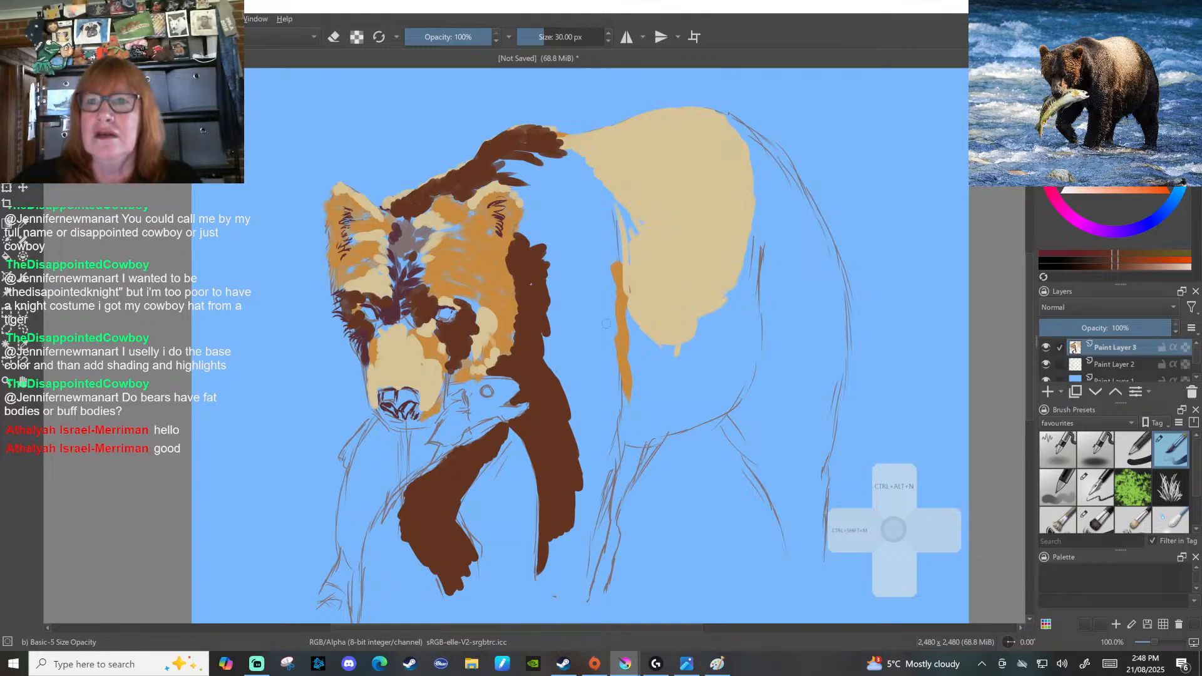
# Widen the near front leg with dark brown and edge it up to the orange stripe behind the shoulder
pyautogui.moveTo(611, 337); pyautogui.dragTo(617, 393)
pyautogui.moveTo(577, 465)
pyautogui.mouseDown()
pyautogui.moveTo(590, 490)
pyautogui.moveTo(582, 468)
pyautogui.moveTo(598, 486)
pyautogui.moveTo(615, 445)
pyautogui.moveTo(590, 524)
pyautogui.moveTo(583, 495)
pyautogui.moveTo(584, 557)
pyautogui.moveTo(579, 531)
pyautogui.moveTo(576, 565)
pyautogui.moveTo(571, 531)
pyautogui.moveTo(566, 568)
pyautogui.moveTo(556, 556)
pyautogui.moveTo(540, 588)
pyautogui.mouseUp()
pyautogui.moveTo(568, 509); pyautogui.dragTo(619, 384)
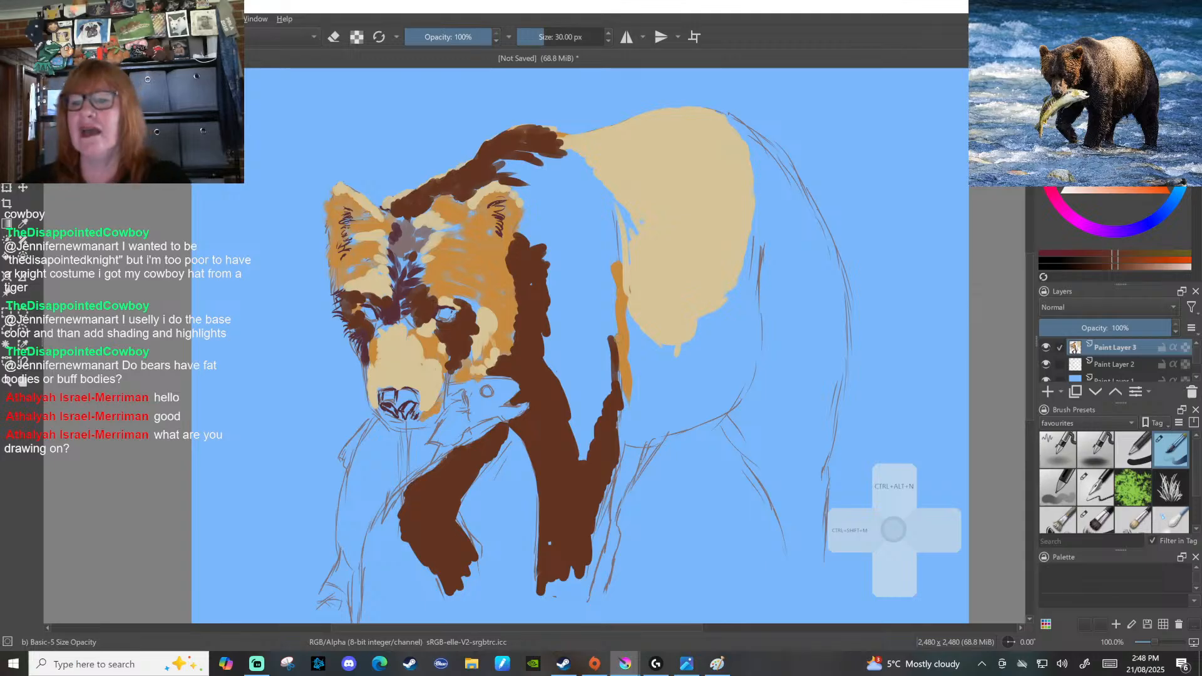
# Fill the shoulder with dark brown, from the hump and pale patch's front edge down to the near front leg
pyautogui.moveTo(550, 145)
pyautogui.mouseDown()
pyautogui.moveTo(584, 157)
pyautogui.moveTo(609, 190)
pyautogui.mouseUp()
pyautogui.moveTo(504, 172)
pyautogui.mouseDown()
pyautogui.moveTo(559, 157)
pyautogui.moveTo(594, 176)
pyautogui.mouseUp()
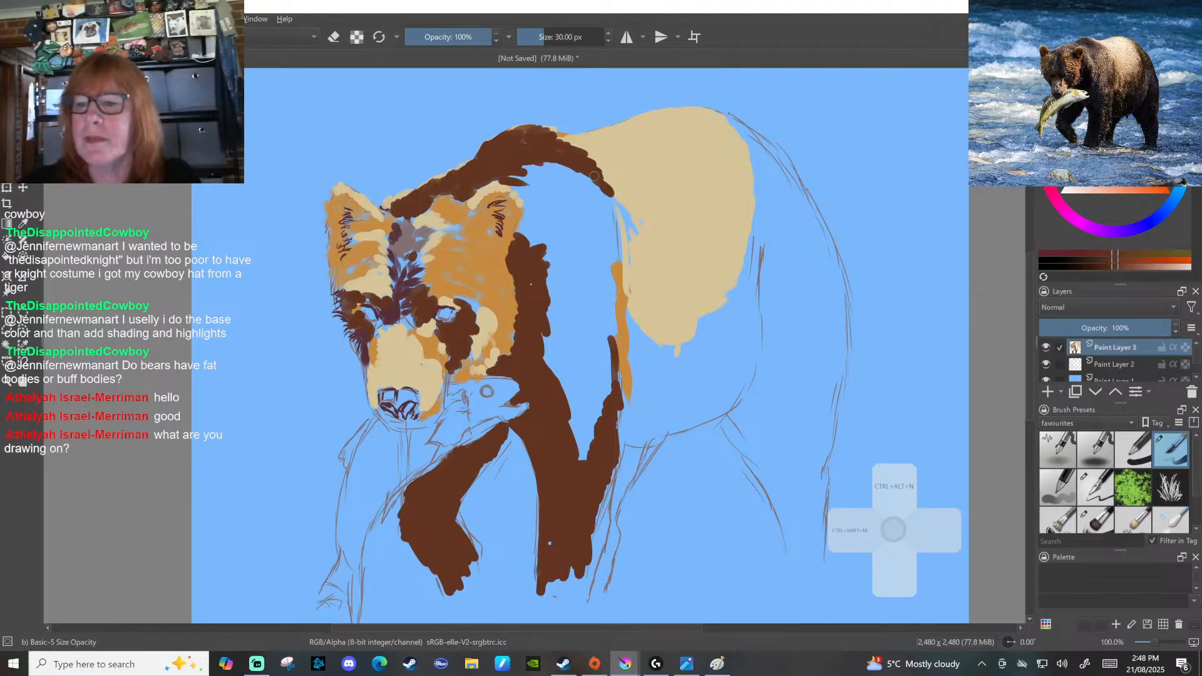
pyautogui.moveTo(504, 179)
pyautogui.mouseDown()
pyautogui.moveTo(572, 172)
pyautogui.moveTo(523, 182)
pyautogui.moveTo(555, 190)
pyautogui.moveTo(558, 176)
pyautogui.moveTo(602, 191)
pyautogui.mouseUp()
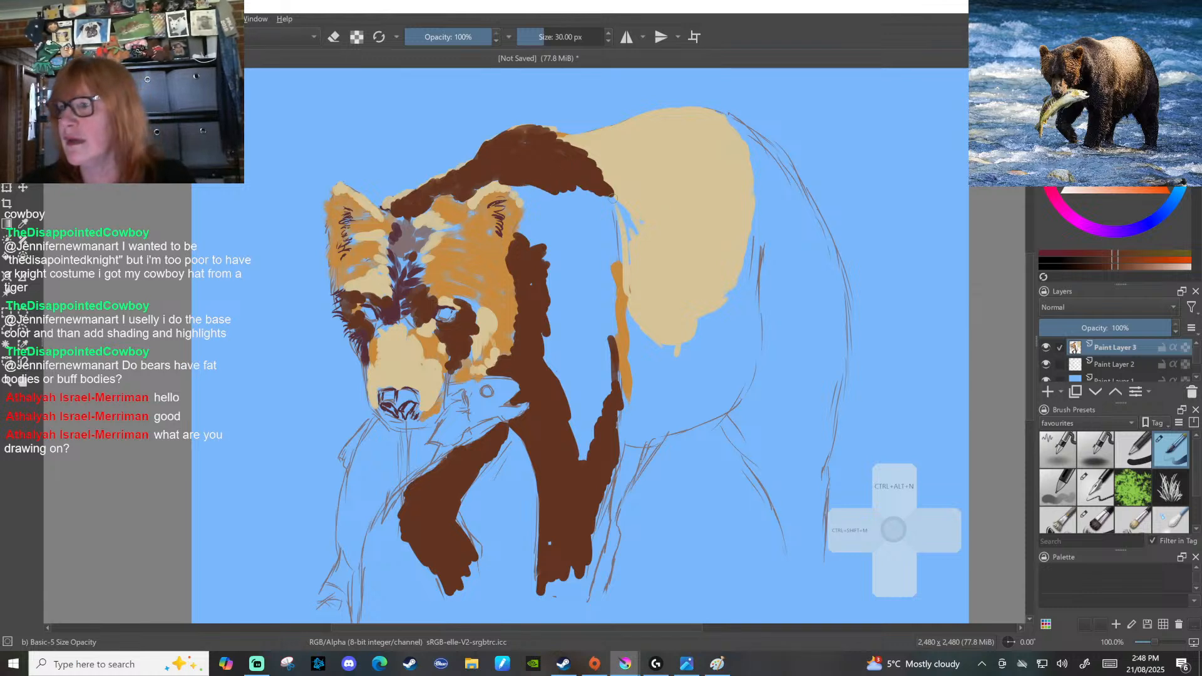
pyautogui.moveTo(514, 185)
pyautogui.mouseDown()
pyautogui.moveTo(531, 208)
pyautogui.moveTo(531, 247)
pyautogui.moveTo(542, 200)
pyautogui.moveTo(529, 179)
pyautogui.moveTo(571, 210)
pyautogui.moveTo(604, 203)
pyautogui.moveTo(588, 188)
pyautogui.mouseUp()
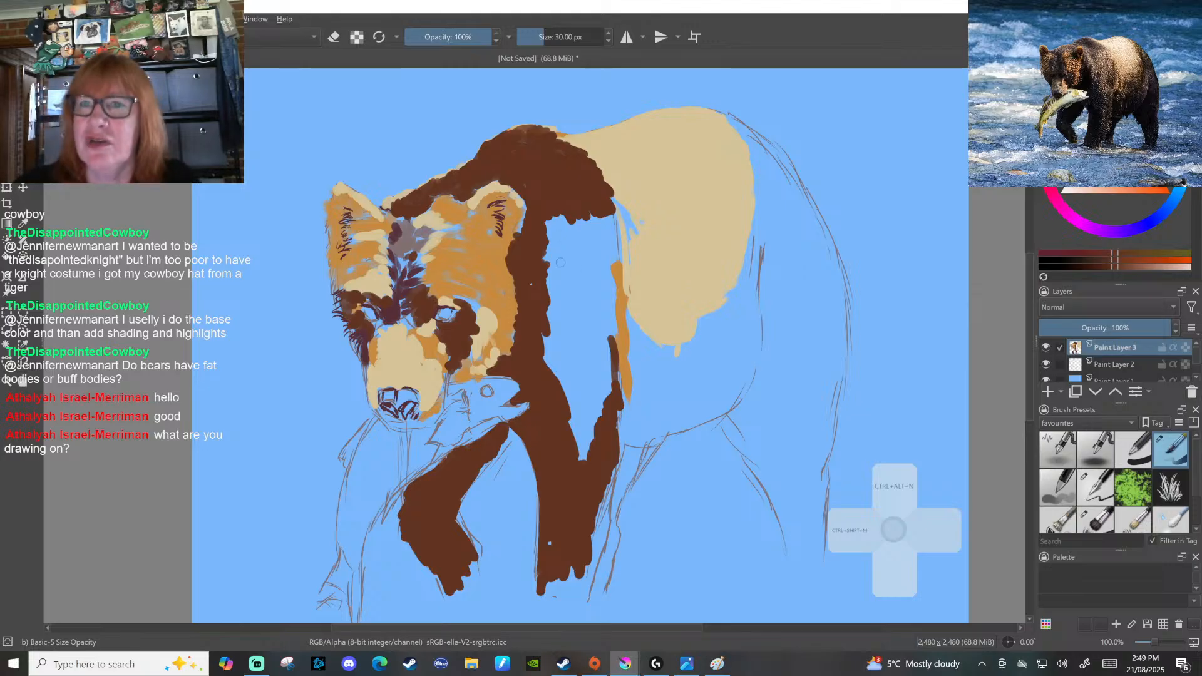
pyautogui.moveTo(548, 227)
pyautogui.mouseDown()
pyautogui.moveTo(583, 239)
pyautogui.moveTo(594, 216)
pyautogui.moveTo(613, 227)
pyautogui.moveTo(610, 208)
pyautogui.moveTo(617, 237)
pyautogui.moveTo(609, 265)
pyautogui.moveTo(597, 241)
pyautogui.moveTo(548, 222)
pyautogui.moveTo(552, 242)
pyautogui.moveTo(572, 248)
pyautogui.moveTo(541, 241)
pyautogui.moveTo(555, 274)
pyautogui.moveTo(576, 262)
pyautogui.moveTo(583, 280)
pyautogui.moveTo(581, 255)
pyautogui.moveTo(596, 278)
pyautogui.moveTo(578, 249)
pyautogui.moveTo(617, 292)
pyautogui.moveTo(615, 277)
pyautogui.moveTo(617, 316)
pyautogui.moveTo(594, 288)
pyautogui.moveTo(595, 310)
pyautogui.moveTo(562, 262)
pyautogui.moveTo(546, 272)
pyautogui.moveTo(541, 303)
pyautogui.moveTo(528, 277)
pyautogui.moveTo(568, 331)
pyautogui.moveTo(569, 281)
pyautogui.moveTo(584, 327)
pyautogui.moveTo(588, 303)
pyautogui.moveTo(605, 327)
pyautogui.moveTo(610, 312)
pyautogui.moveTo(618, 341)
pyautogui.moveTo(546, 306)
pyautogui.moveTo(582, 324)
pyautogui.moveTo(587, 347)
pyautogui.moveTo(592, 326)
pyautogui.moveTo(602, 351)
pyautogui.moveTo(607, 336)
pyautogui.moveTo(550, 339)
pyautogui.moveTo(543, 357)
pyautogui.moveTo(559, 381)
pyautogui.moveTo(571, 335)
pyautogui.moveTo(605, 377)
pyautogui.moveTo(601, 360)
pyautogui.moveTo(614, 392)
pyautogui.moveTo(601, 394)
pyautogui.moveTo(565, 346)
pyautogui.moveTo(563, 382)
pyautogui.moveTo(592, 417)
pyautogui.moveTo(580, 404)
pyautogui.moveTo(573, 441)
pyautogui.moveTo(587, 469)
pyautogui.mouseUp()
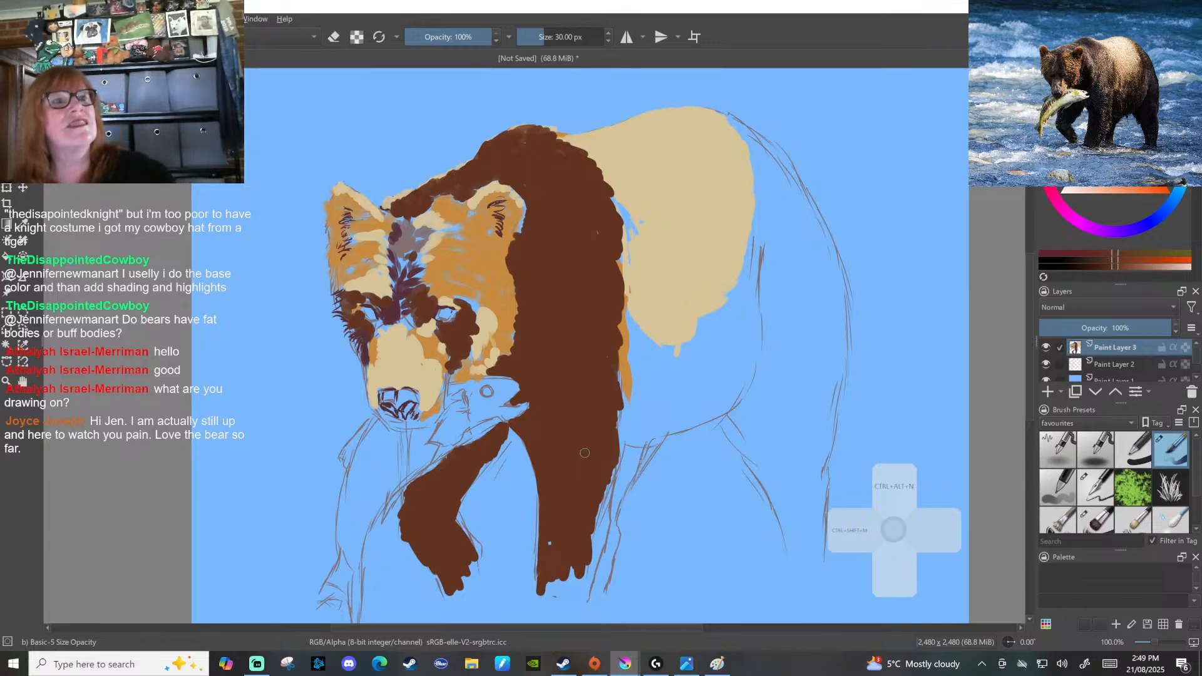
# Outline and fill the belly with dark brown below the pale patch, curving up its rear edge along the flank
pyautogui.moveTo(629, 325)
pyautogui.mouseDown()
pyautogui.moveTo(642, 344)
pyautogui.moveTo(635, 334)
pyautogui.moveTo(637, 406)
pyautogui.moveTo(617, 373)
pyautogui.moveTo(634, 433)
pyautogui.moveTo(626, 419)
pyautogui.moveTo(620, 432)
pyautogui.moveTo(647, 435)
pyautogui.moveTo(639, 441)
pyautogui.moveTo(704, 419)
pyautogui.moveTo(747, 370)
pyautogui.mouseUp()
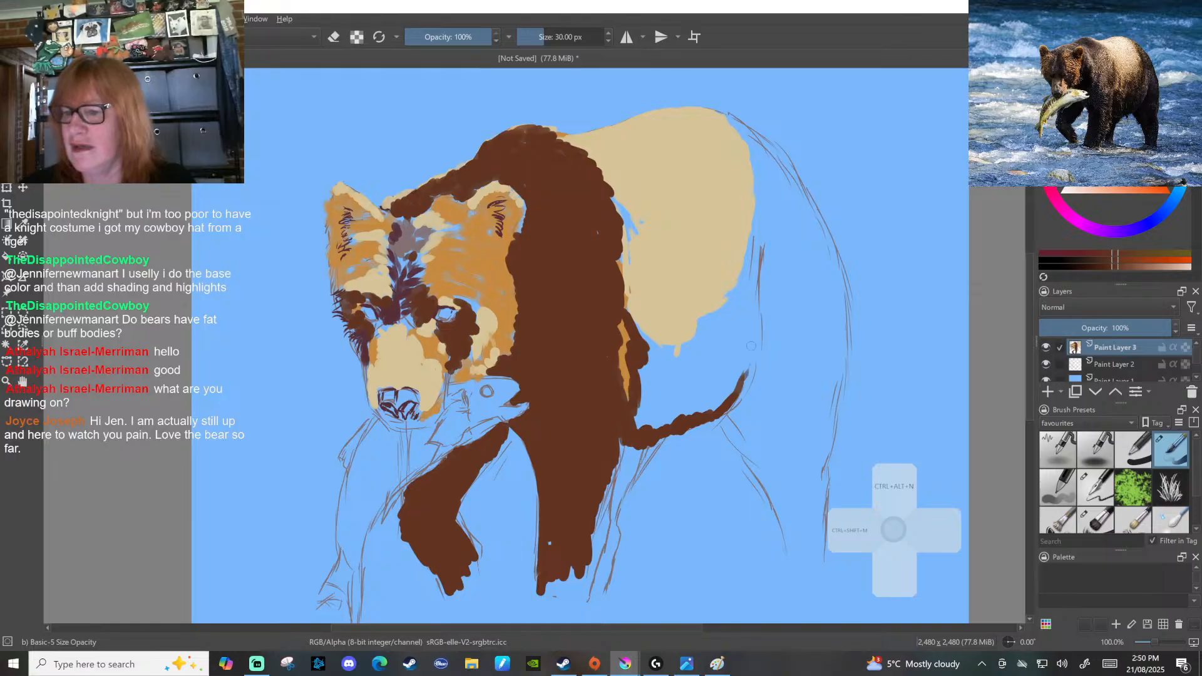
pyautogui.moveTo(733, 307)
pyautogui.mouseDown()
pyautogui.moveTo(756, 223)
pyautogui.moveTo(766, 285)
pyautogui.moveTo(746, 371)
pyautogui.mouseUp()
pyautogui.moveTo(734, 298)
pyautogui.mouseDown()
pyautogui.moveTo(720, 332)
pyautogui.moveTo(707, 322)
pyautogui.moveTo(677, 352)
pyautogui.moveTo(648, 342)
pyautogui.moveTo(645, 395)
pyautogui.moveTo(667, 394)
pyautogui.moveTo(731, 313)
pyautogui.moveTo(751, 257)
pyautogui.moveTo(754, 332)
pyautogui.moveTo(720, 376)
pyautogui.moveTo(721, 352)
pyautogui.moveTo(661, 413)
pyautogui.moveTo(645, 406)
pyautogui.moveTo(649, 427)
pyautogui.moveTo(742, 373)
pyautogui.mouseUp()
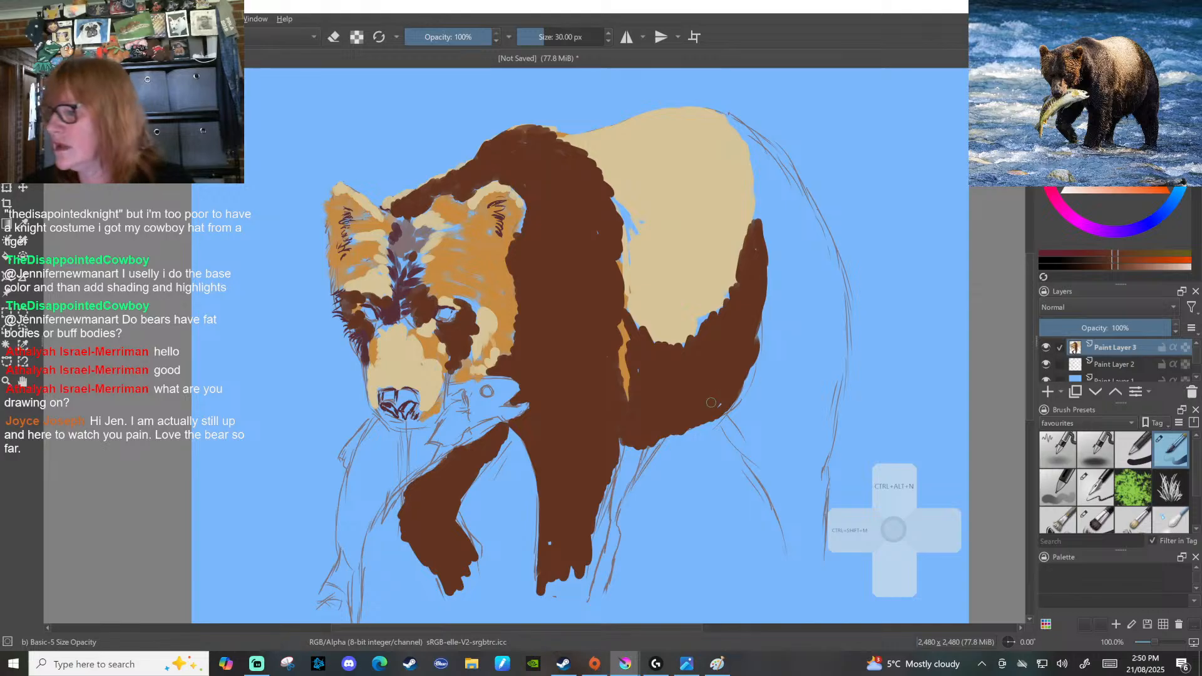
# Blend the dark brown shoulder and belly fur into the pale tan patch with the Blender Blur brush at 60 px
pyautogui.click(1171, 519)
pyautogui.moveTo(600, 188)
pyautogui.mouseDown()
pyautogui.moveTo(637, 252)
pyautogui.moveTo(600, 186)
pyautogui.moveTo(620, 165)
pyautogui.moveTo(598, 141)
pyautogui.moveTo(556, 144)
pyautogui.mouseUp()
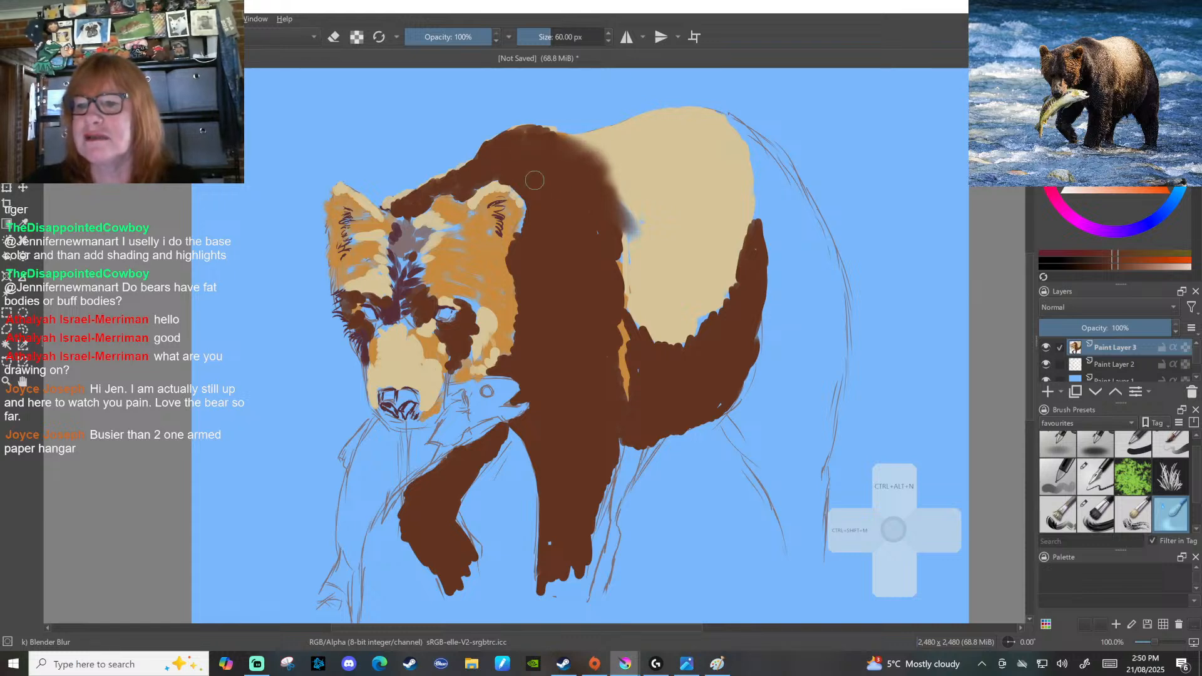
pyautogui.moveTo(598, 216)
pyautogui.mouseDown()
pyautogui.moveTo(648, 248)
pyautogui.moveTo(632, 221)
pyautogui.moveTo(658, 239)
pyautogui.moveTo(639, 207)
pyautogui.moveTo(664, 217)
pyautogui.moveTo(633, 219)
pyautogui.moveTo(608, 270)
pyautogui.mouseUp()
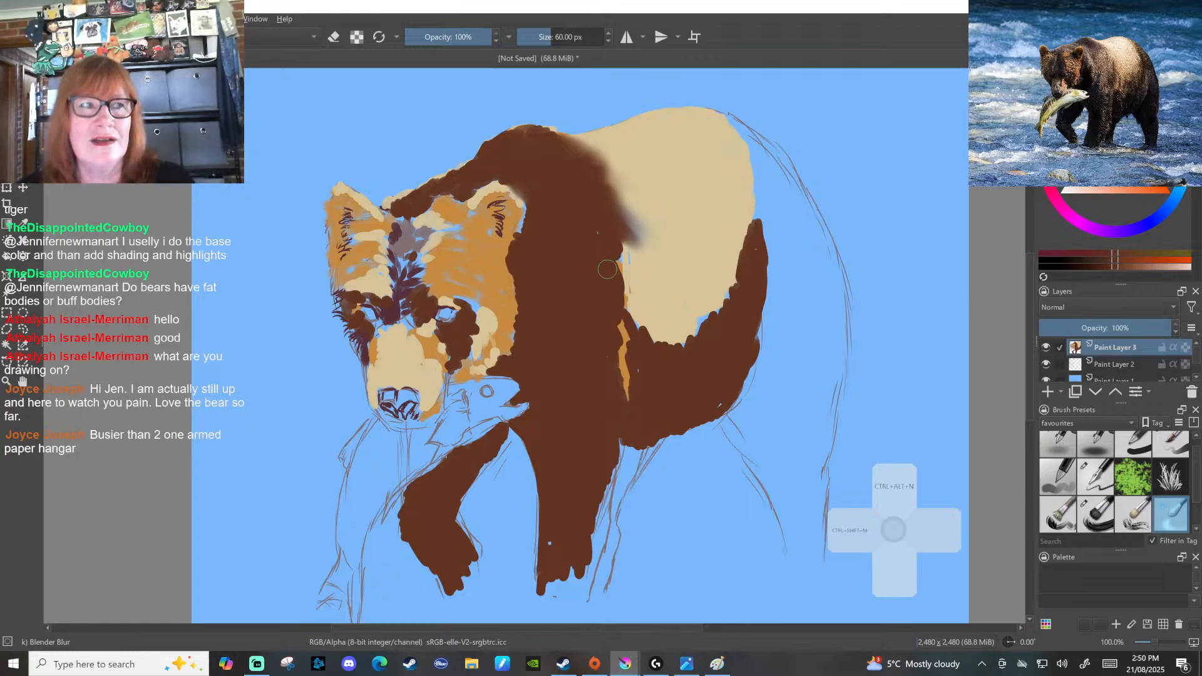
pyautogui.moveTo(608, 269)
pyautogui.mouseDown()
pyautogui.moveTo(642, 334)
pyautogui.moveTo(613, 231)
pyautogui.moveTo(632, 248)
pyautogui.moveTo(652, 231)
pyautogui.moveTo(662, 238)
pyautogui.moveTo(611, 270)
pyautogui.moveTo(616, 392)
pyautogui.moveTo(635, 394)
pyautogui.moveTo(650, 361)
pyautogui.moveTo(674, 352)
pyautogui.moveTo(678, 325)
pyautogui.moveTo(729, 314)
pyautogui.moveTo(742, 220)
pyautogui.moveTo(738, 235)
pyautogui.moveTo(754, 236)
pyautogui.moveTo(740, 348)
pyautogui.moveTo(718, 402)
pyautogui.mouseUp()
pyautogui.moveTo(639, 368); pyautogui.dragTo(625, 401)
# Blend the fur on the far ear and the dark forehead patch into the orange with the Blender Blur brush, reduced to 55 px
pyautogui.rightClick(624, 404)
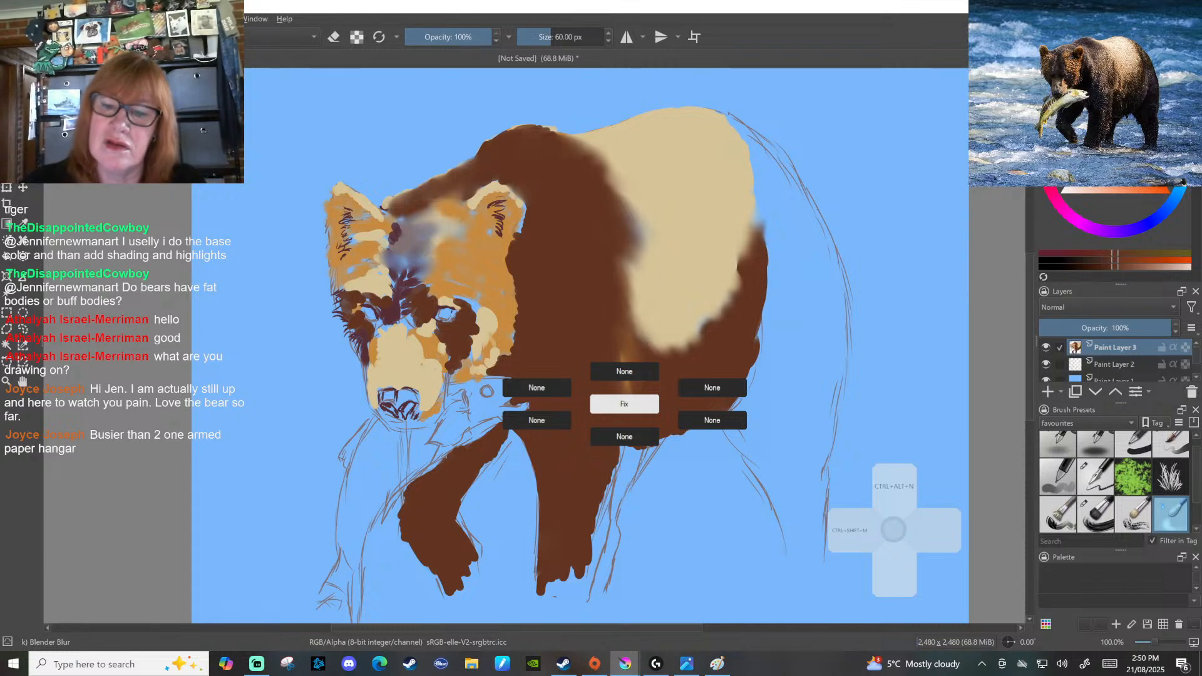
pyautogui.moveTo(353, 241); pyautogui.dragTo(353, 235)
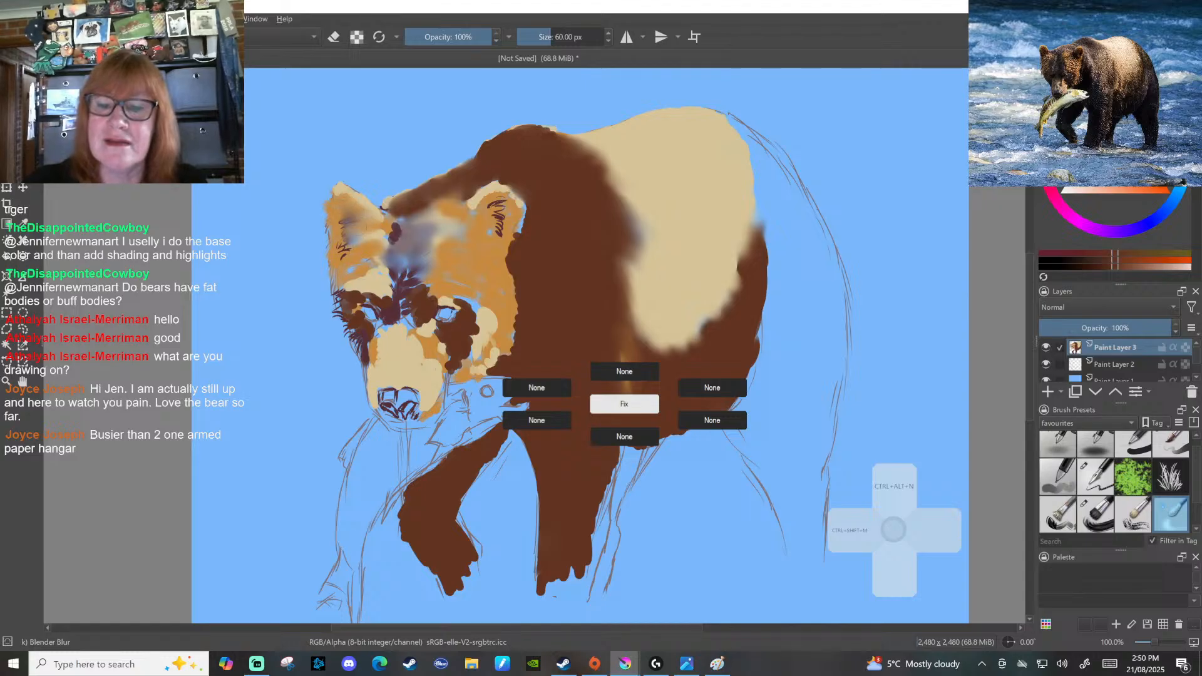
pyautogui.moveTo(390, 229); pyautogui.dragTo(398, 221)
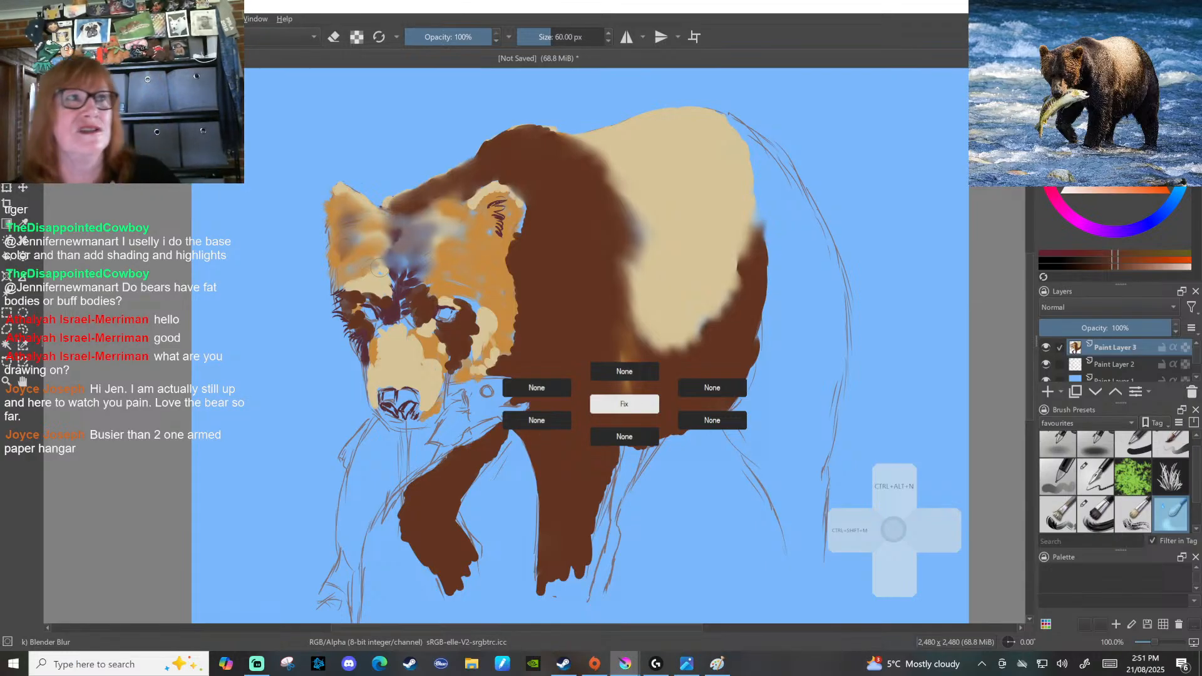
pyautogui.moveTo(402, 285); pyautogui.dragTo(395, 234)
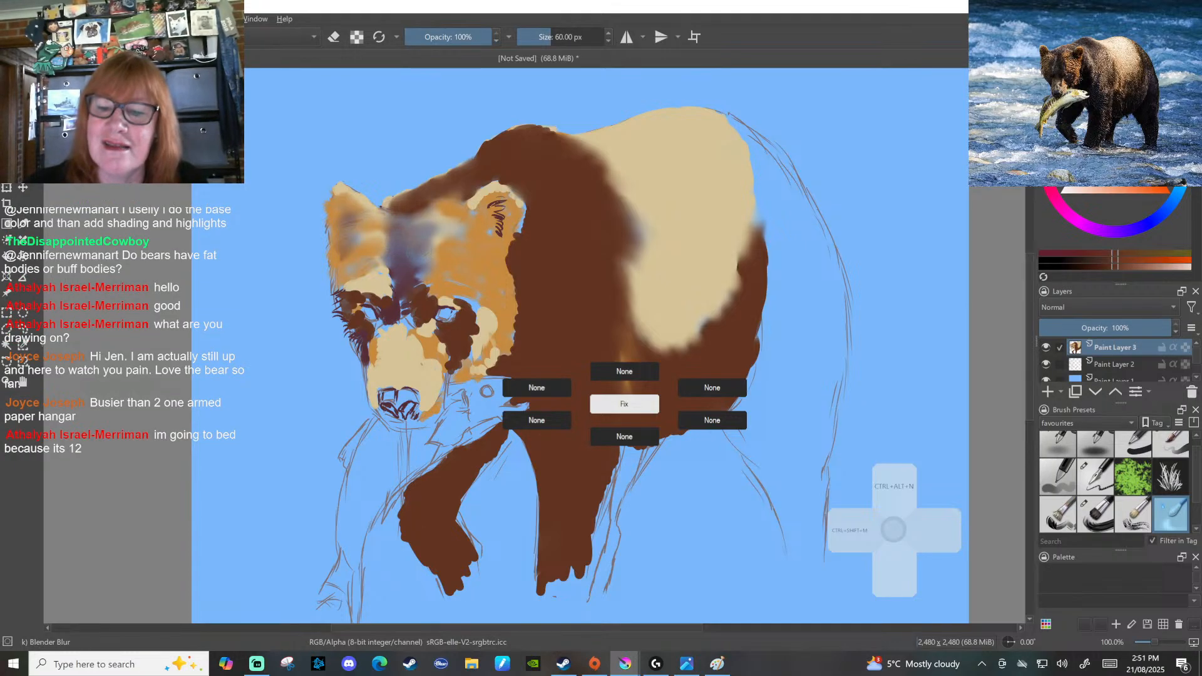
pyautogui.moveTo(417, 285)
pyautogui.mouseDown()
pyautogui.moveTo(393, 286)
pyautogui.moveTo(387, 265)
pyautogui.moveTo(346, 302)
pyautogui.moveTo(398, 290)
pyautogui.mouseUp()
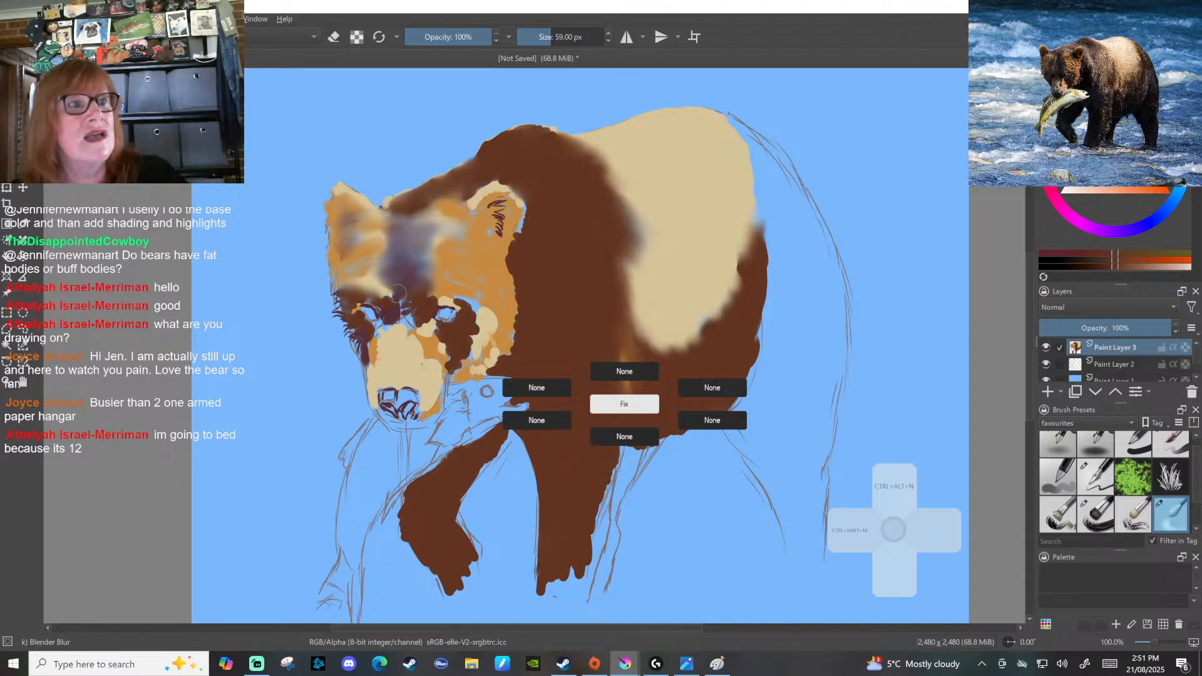
pyautogui.moveTo(428, 286)
pyautogui.mouseDown()
pyautogui.moveTo(409, 253)
pyautogui.moveTo(439, 240)
pyautogui.mouseUp()
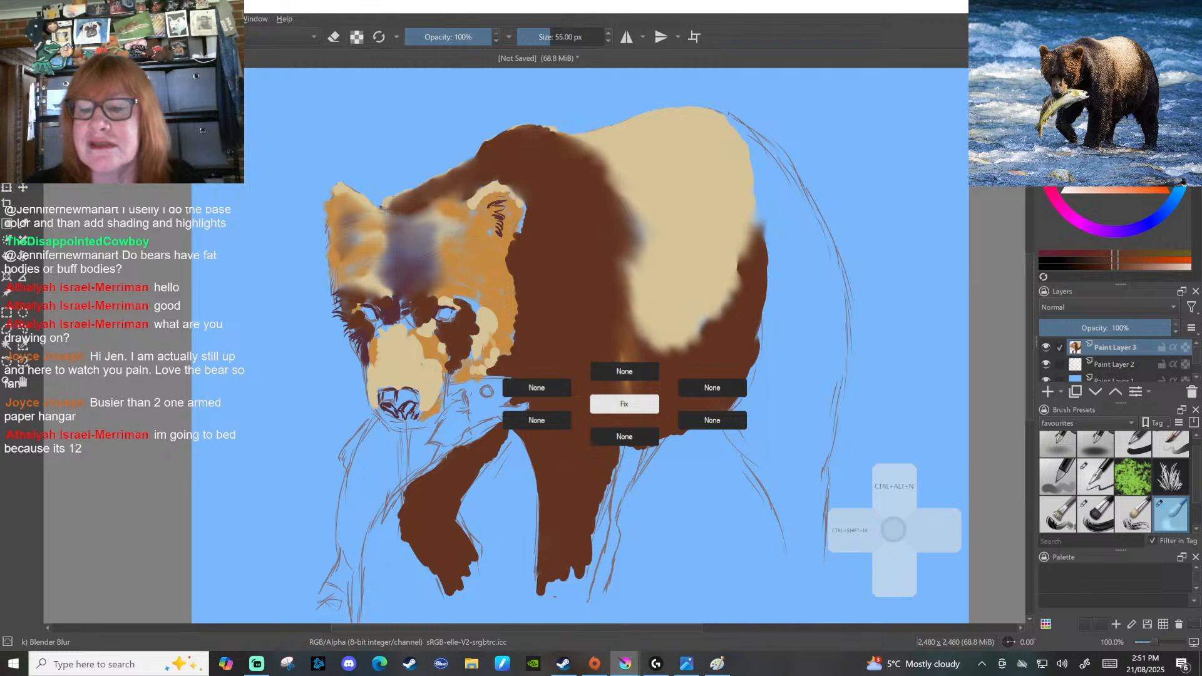
# Blend the near cheek, the dark fur around the near eye and muzzle, and the near ear with Blender Blur at 55 px
pyautogui.moveTo(454, 284)
pyautogui.mouseDown()
pyautogui.moveTo(491, 322)
pyautogui.moveTo(519, 296)
pyautogui.mouseUp()
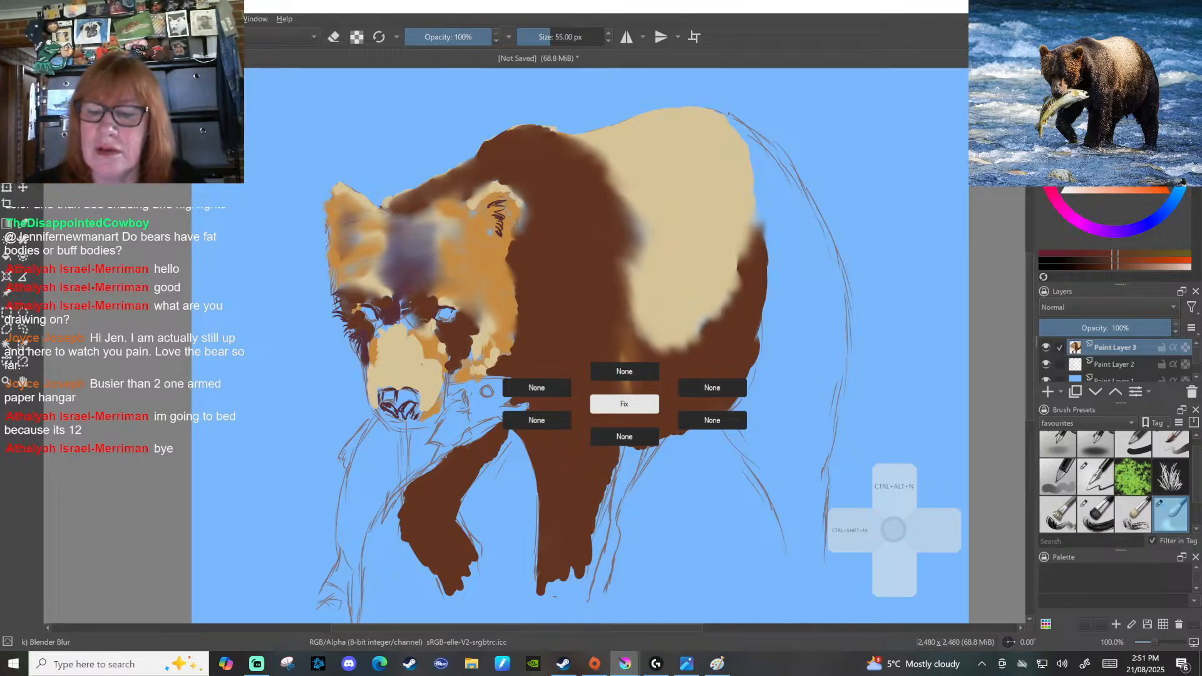
pyautogui.moveTo(413, 330)
pyautogui.mouseDown()
pyautogui.moveTo(439, 334)
pyautogui.moveTo(477, 331)
pyautogui.moveTo(456, 361)
pyautogui.moveTo(357, 328)
pyautogui.moveTo(383, 369)
pyautogui.moveTo(391, 349)
pyautogui.moveTo(441, 376)
pyautogui.moveTo(513, 340)
pyautogui.mouseUp()
pyautogui.click(634, 395)
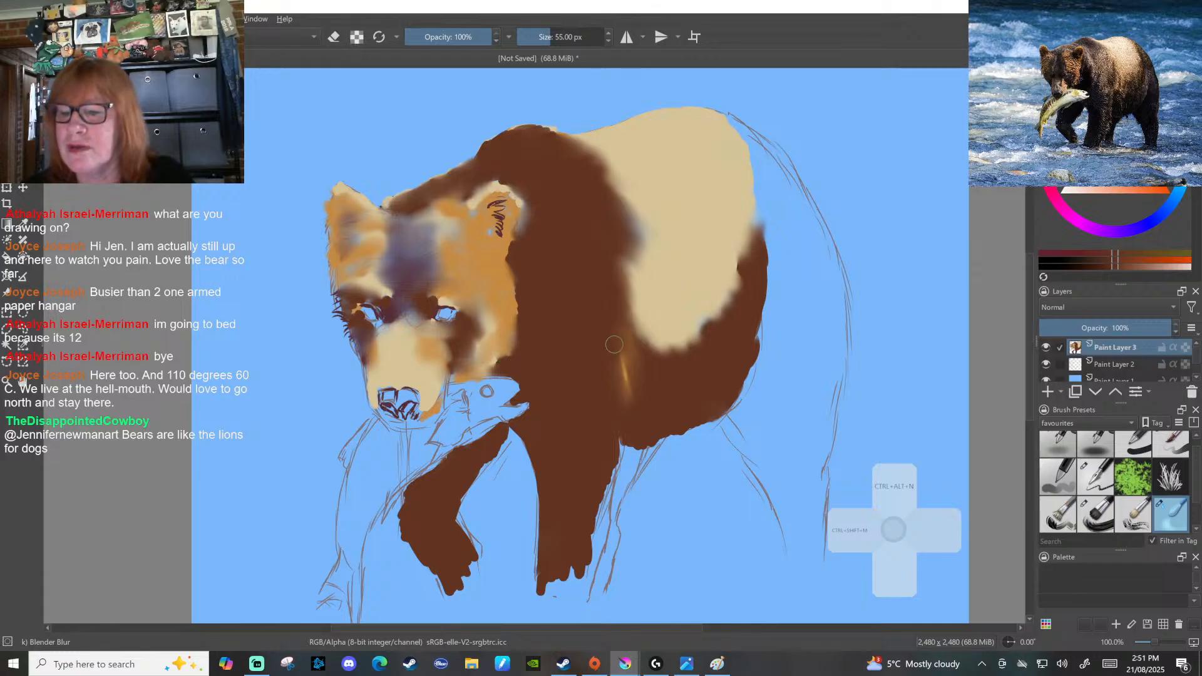
pyautogui.moveTo(498, 202); pyautogui.dragTo(501, 227)
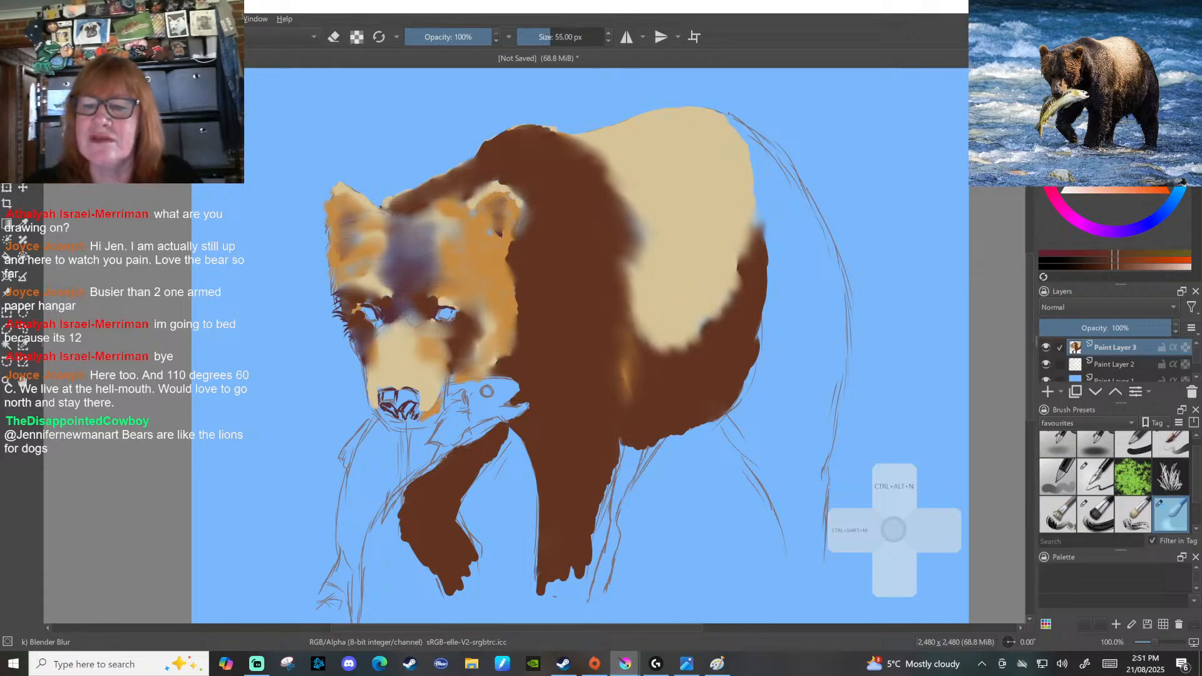
pyautogui.moveTo(504, 169)
pyautogui.mouseDown()
pyautogui.moveTo(520, 147)
pyautogui.moveTo(573, 147)
pyautogui.moveTo(593, 190)
pyautogui.mouseUp()
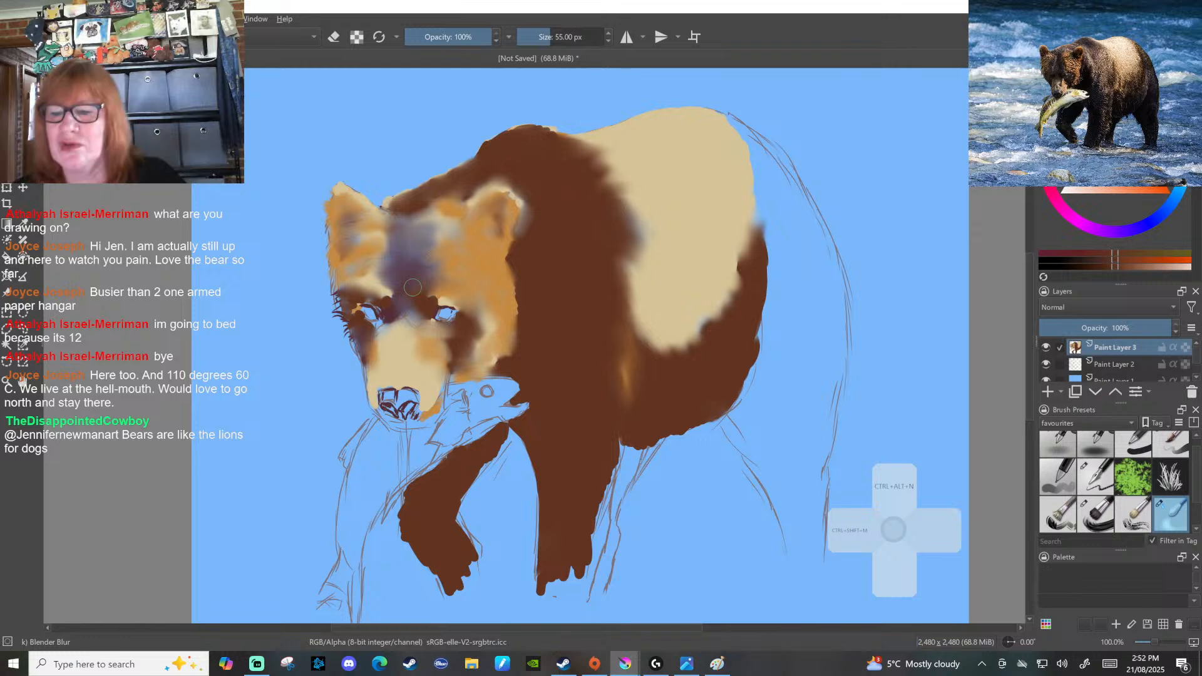
# Soften the edges of the raised front leg and paw, and blend the dark fur around the far eye
pyautogui.rightClick(532, 257)
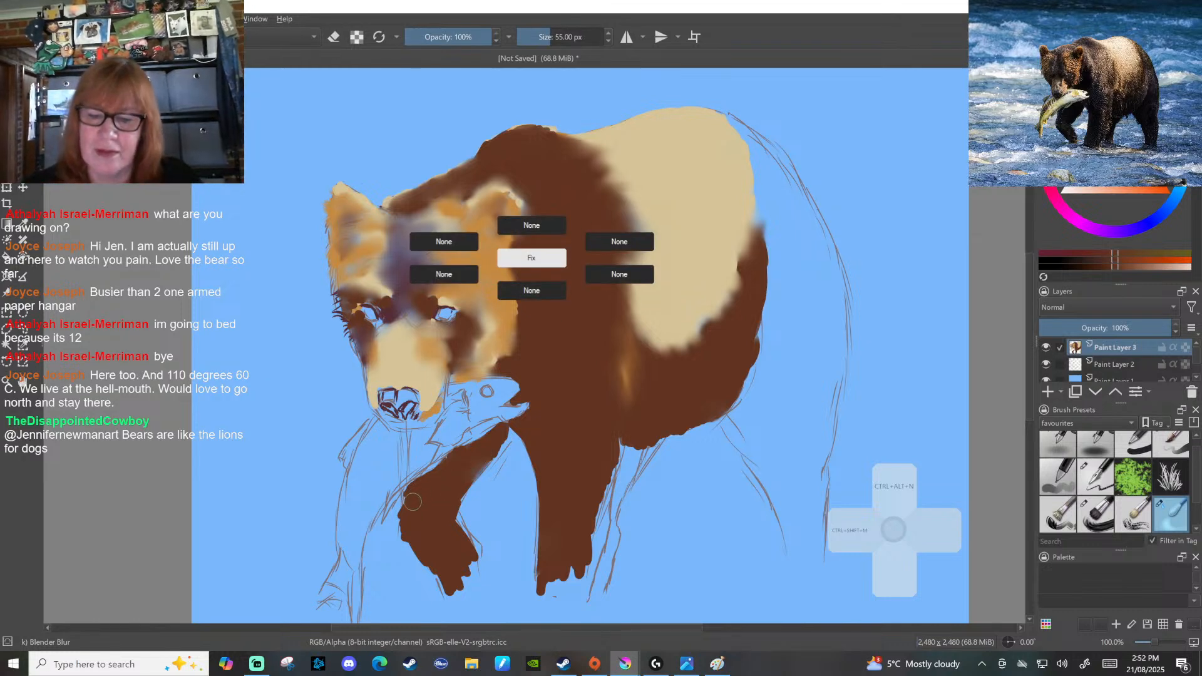
pyautogui.moveTo(441, 557); pyautogui.dragTo(469, 560)
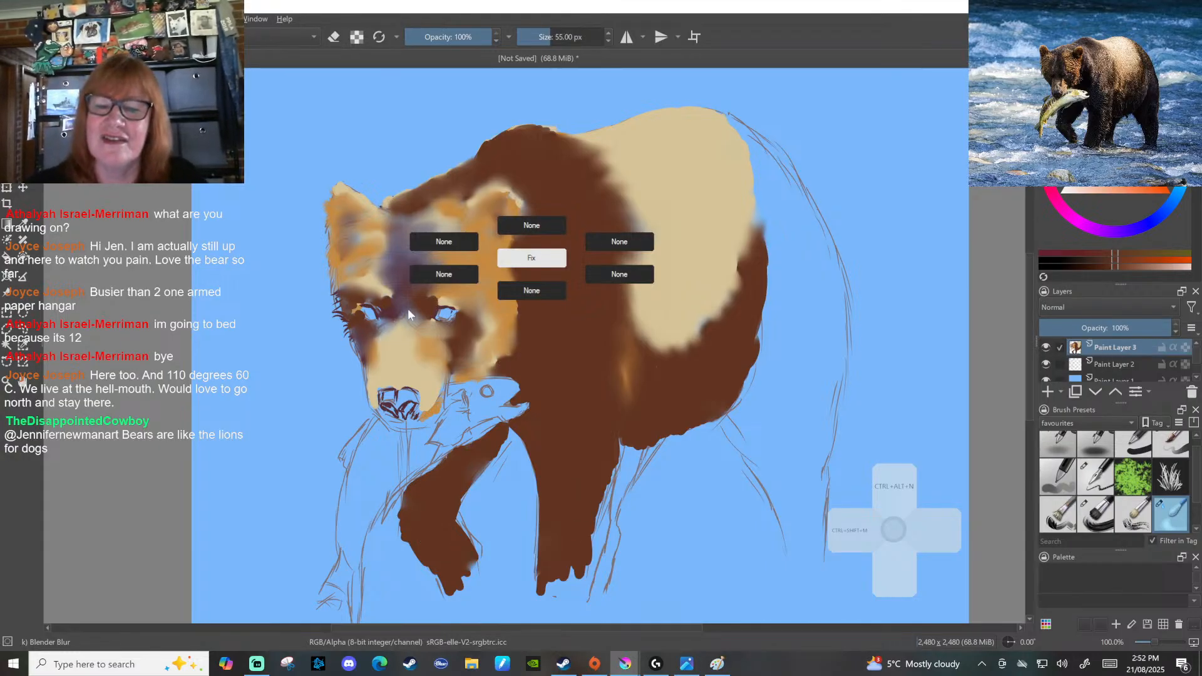
pyautogui.moveTo(386, 302); pyautogui.dragTo(352, 303)
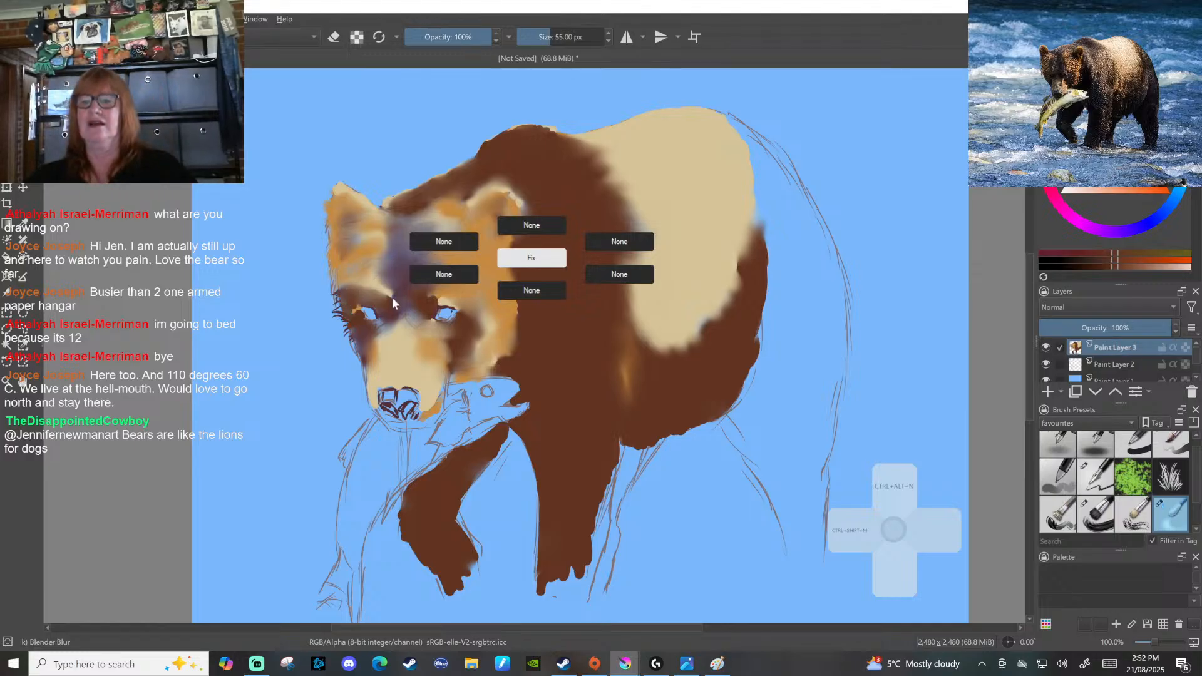
pyautogui.click(546, 282)
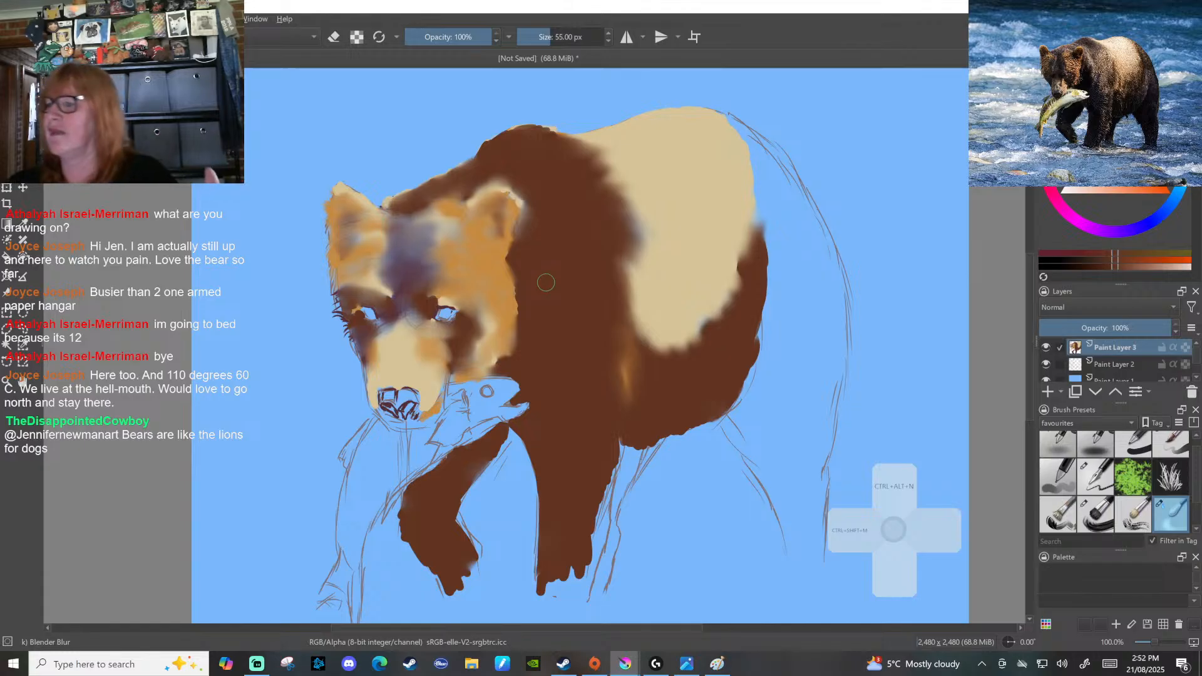
# Fill the rump behind the pale patch with dark purple-brown using the Basic-5 Size Opacity brush at 30 px
pyautogui.click(1046, 188)
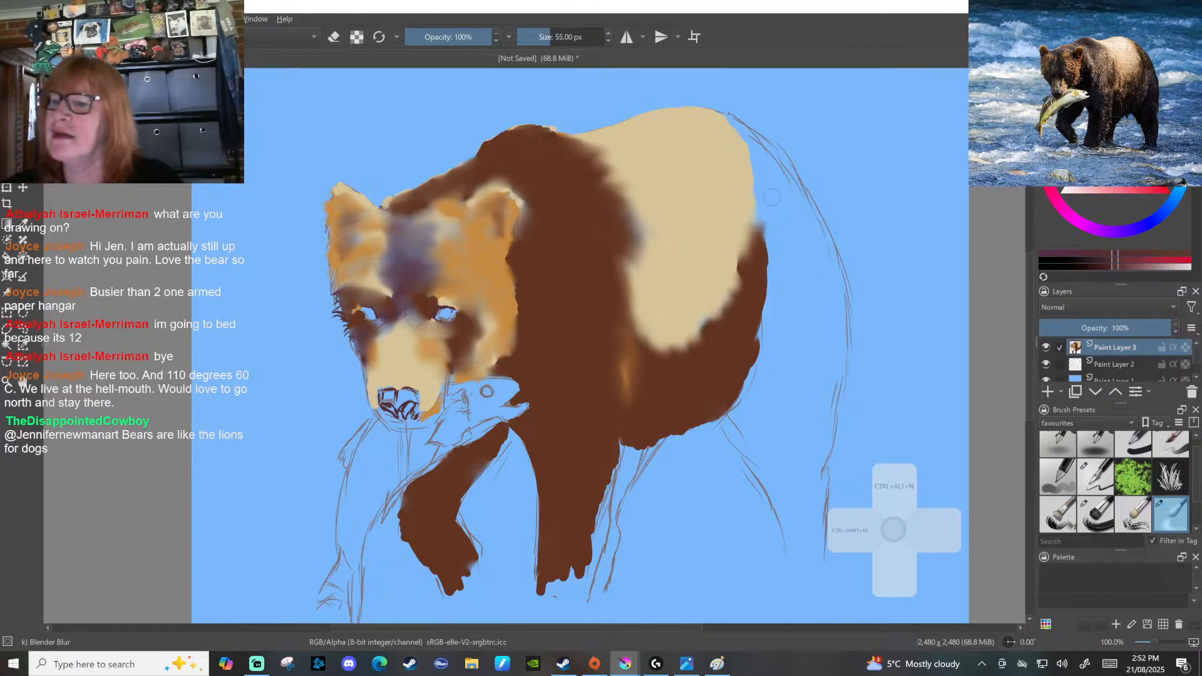
pyautogui.click(1172, 446)
pyautogui.moveTo(776, 194)
pyautogui.mouseDown()
pyautogui.moveTo(794, 229)
pyautogui.moveTo(752, 142)
pyautogui.moveTo(778, 191)
pyautogui.mouseUp()
pyautogui.moveTo(738, 126)
pyautogui.mouseDown()
pyautogui.moveTo(749, 139)
pyautogui.moveTo(727, 118)
pyautogui.moveTo(774, 150)
pyautogui.moveTo(757, 151)
pyautogui.moveTo(751, 168)
pyautogui.moveTo(783, 161)
pyautogui.moveTo(790, 188)
pyautogui.mouseUp()
pyautogui.moveTo(765, 149)
pyautogui.mouseDown()
pyautogui.moveTo(770, 222)
pyautogui.moveTo(778, 195)
pyautogui.moveTo(801, 205)
pyautogui.moveTo(794, 176)
pyautogui.moveTo(799, 186)
pyautogui.moveTo(815, 219)
pyautogui.moveTo(805, 216)
pyautogui.moveTo(795, 259)
pyautogui.mouseUp()
pyautogui.moveTo(788, 210)
pyautogui.mouseDown()
pyautogui.moveTo(792, 264)
pyautogui.moveTo(775, 246)
pyautogui.moveTo(774, 263)
pyautogui.moveTo(772, 242)
pyautogui.moveTo(795, 268)
pyautogui.mouseUp()
pyautogui.moveTo(814, 212)
pyautogui.mouseDown()
pyautogui.moveTo(841, 279)
pyautogui.moveTo(826, 249)
pyautogui.moveTo(822, 292)
pyautogui.moveTo(800, 265)
pyautogui.moveTo(793, 293)
pyautogui.moveTo(789, 264)
pyautogui.moveTo(774, 299)
pyautogui.moveTo(768, 262)
pyautogui.moveTo(769, 306)
pyautogui.moveTo(780, 286)
pyautogui.moveTo(794, 318)
pyautogui.moveTo(805, 292)
pyautogui.moveTo(823, 318)
pyautogui.moveTo(827, 294)
pyautogui.moveTo(838, 317)
pyautogui.mouseUp()
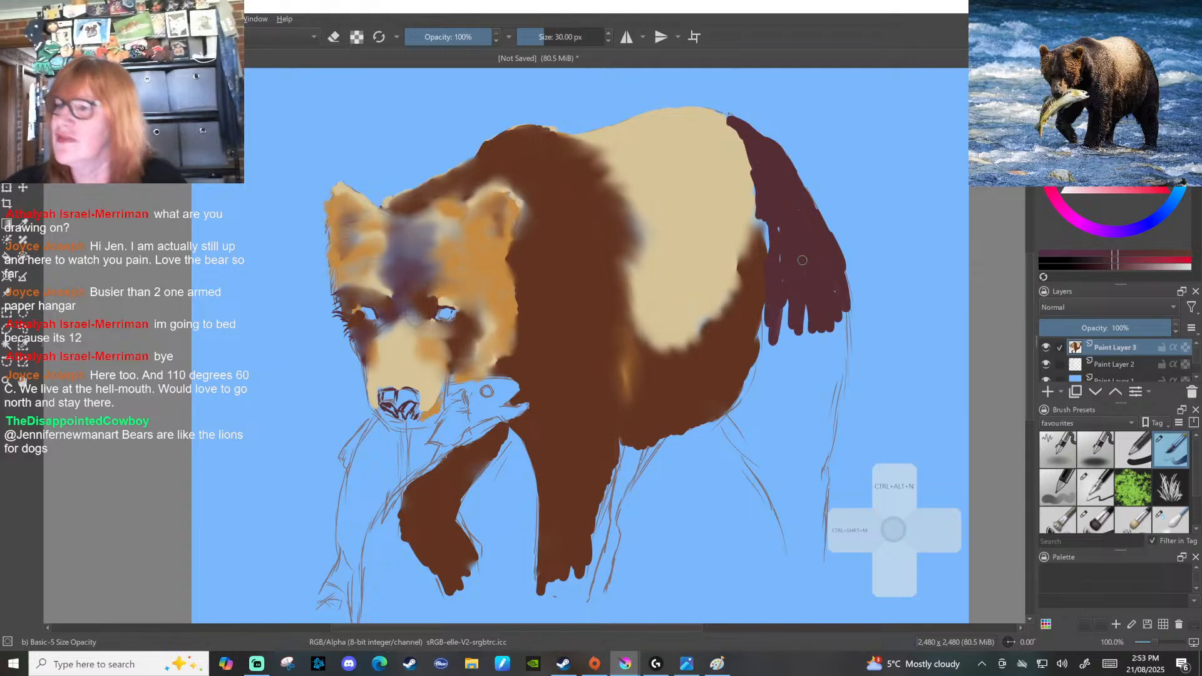
# Blend the purple-brown rump into the pale patch and brown flank with Blender Blur at 55 px, and switch back to dark brown
pyautogui.press('/')
pyautogui.moveTo(781, 220)
pyautogui.mouseDown()
pyautogui.moveTo(762, 253)
pyautogui.moveTo(753, 166)
pyautogui.moveTo(795, 318)
pyautogui.moveTo(810, 289)
pyautogui.moveTo(802, 323)
pyautogui.mouseUp()
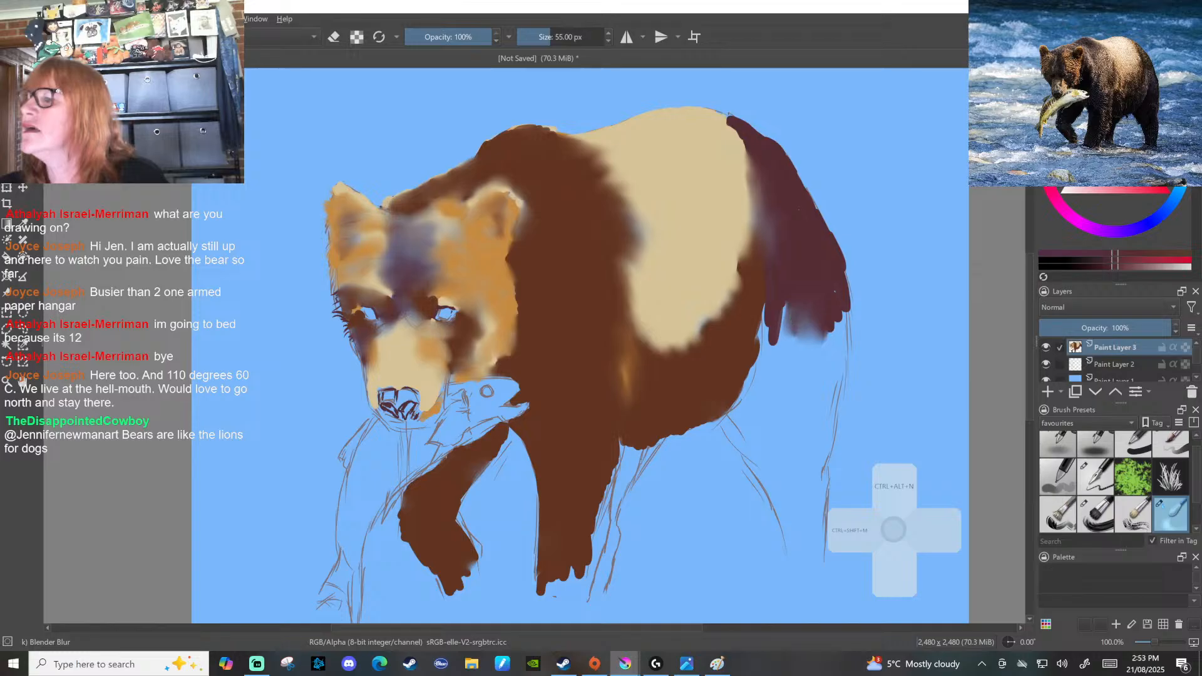
pyautogui.press('x')
pyautogui.moveTo(808, 323)
pyautogui.mouseDown()
pyautogui.moveTo(818, 314)
pyautogui.moveTo(830, 329)
pyautogui.moveTo(833, 316)
pyautogui.mouseUp()
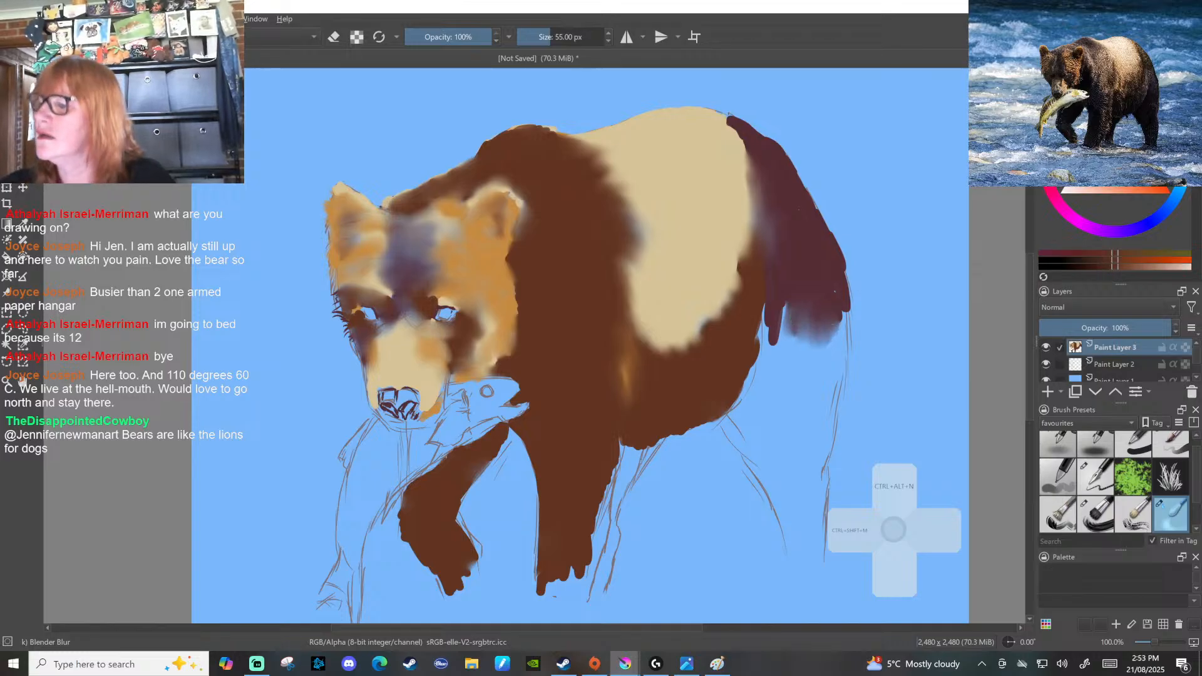
# Paint dark brown over the lower rump and down the thigh of the hind leg with Basic-5 Size Opacity at about 30 px
pyautogui.click(1169, 456)
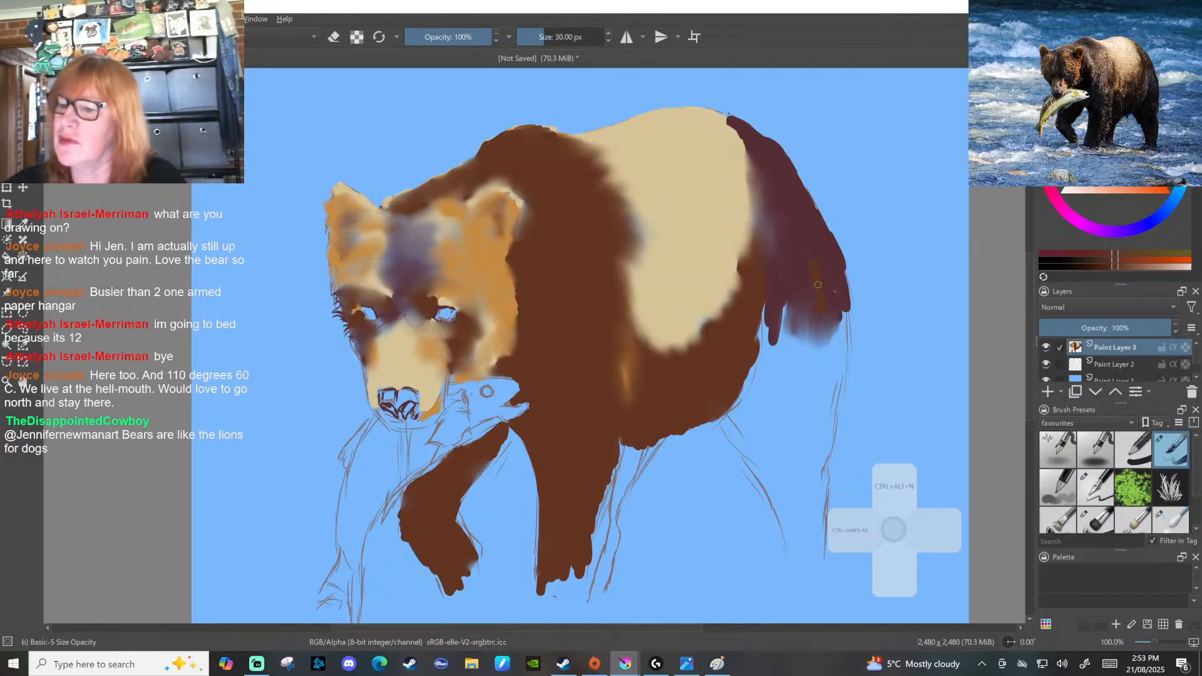
pyautogui.moveTo(830, 262)
pyautogui.mouseDown()
pyautogui.moveTo(830, 305)
pyautogui.moveTo(809, 220)
pyautogui.moveTo(777, 323)
pyautogui.moveTo(782, 314)
pyautogui.moveTo(801, 334)
pyautogui.moveTo(815, 303)
pyautogui.moveTo(833, 342)
pyautogui.moveTo(841, 307)
pyautogui.moveTo(820, 385)
pyautogui.moveTo(809, 324)
pyautogui.moveTo(803, 357)
pyautogui.moveTo(786, 329)
pyautogui.moveTo(767, 352)
pyautogui.moveTo(767, 320)
pyautogui.mouseUp()
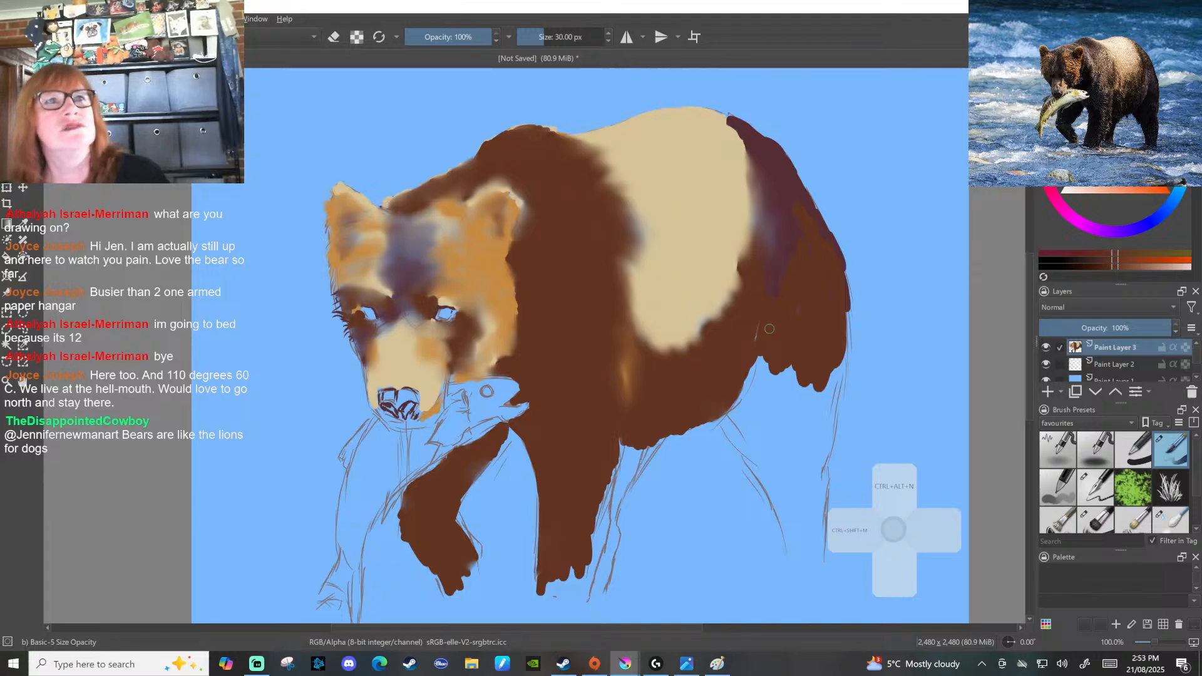
pyautogui.moveTo(806, 385)
pyautogui.mouseDown()
pyautogui.moveTo(813, 407)
pyautogui.moveTo(818, 387)
pyautogui.moveTo(821, 403)
pyautogui.moveTo(837, 383)
pyautogui.moveTo(820, 458)
pyautogui.mouseUp()
pyautogui.moveTo(795, 371)
pyautogui.mouseDown()
pyautogui.moveTo(802, 421)
pyautogui.moveTo(785, 398)
pyautogui.moveTo(789, 366)
pyautogui.mouseUp()
pyautogui.moveTo(896, 530)
pyautogui.mouseDown()
pyautogui.moveTo(1080, 522)
pyautogui.moveTo(1121, 445)
pyautogui.moveTo(1127, 216)
pyautogui.moveTo(1171, 617)
pyautogui.mouseUp()
pyautogui.moveTo(779, 375)
pyautogui.mouseDown()
pyautogui.moveTo(760, 357)
pyautogui.moveTo(729, 431)
pyautogui.moveTo(738, 423)
pyautogui.moveTo(742, 453)
pyautogui.moveTo(750, 421)
pyautogui.moveTo(756, 435)
pyautogui.moveTo(766, 421)
pyautogui.moveTo(774, 450)
pyautogui.moveTo(787, 408)
pyautogui.moveTo(800, 435)
pyautogui.moveTo(806, 415)
pyautogui.moveTo(809, 460)
pyautogui.moveTo(802, 446)
pyautogui.moveTo(759, 452)
pyautogui.mouseUp()
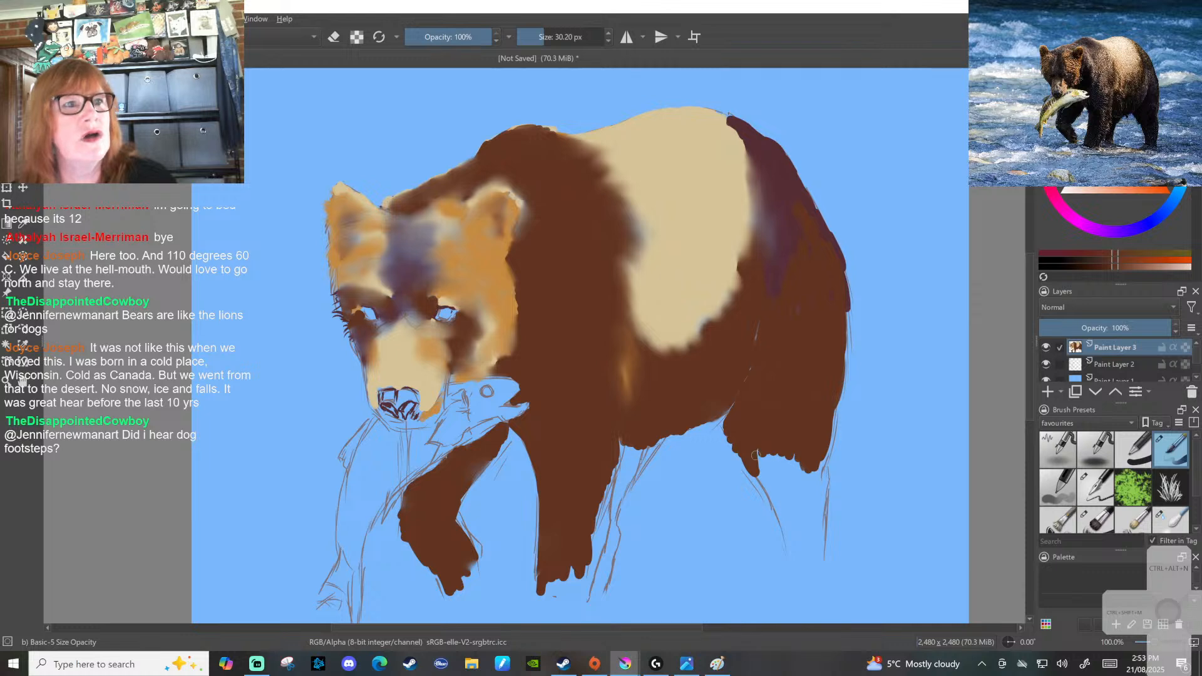
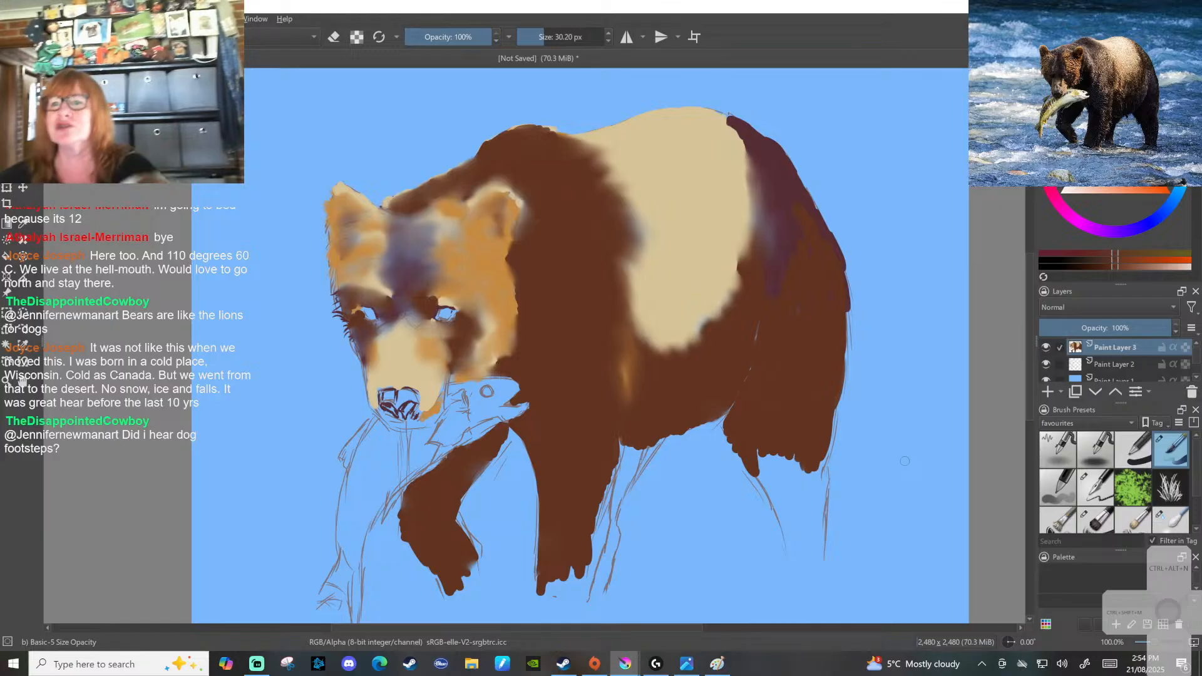
# Extend the hind leg to its foot in dark brown and paint the leg just behind the near front leg
pyautogui.moveTo(763, 449)
pyautogui.mouseDown()
pyautogui.moveTo(776, 505)
pyautogui.moveTo(790, 448)
pyautogui.moveTo(790, 479)
pyautogui.moveTo(803, 492)
pyautogui.moveTo(813, 476)
pyautogui.moveTo(818, 494)
pyautogui.moveTo(786, 501)
pyautogui.moveTo(770, 485)
pyautogui.moveTo(790, 526)
pyautogui.moveTo(824, 482)
pyautogui.moveTo(828, 519)
pyautogui.moveTo(817, 530)
pyautogui.moveTo(801, 501)
pyautogui.moveTo(798, 545)
pyautogui.moveTo(780, 487)
pyautogui.mouseUp()
pyautogui.rightClick(774, 476)
pyautogui.click(787, 518)
pyautogui.moveTo(635, 459)
pyautogui.mouseDown()
pyautogui.moveTo(627, 476)
pyautogui.moveTo(648, 448)
pyautogui.moveTo(651, 462)
pyautogui.moveTo(631, 452)
pyautogui.moveTo(614, 509)
pyautogui.mouseUp()
pyautogui.moveTo(611, 534); pyautogui.dragTo(607, 567)
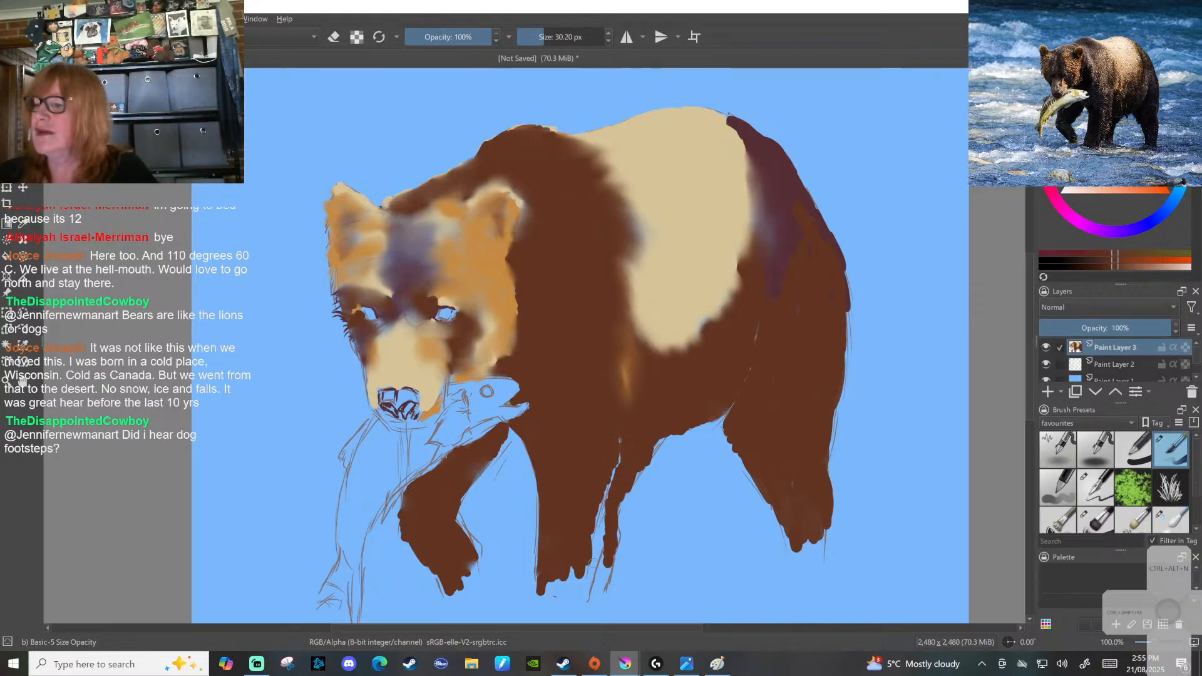
# Blend the rump and flank, soften the hind and near front paws, and smudge the gap between the middle legs with Blender Blur at 55 px
pyautogui.press('/')
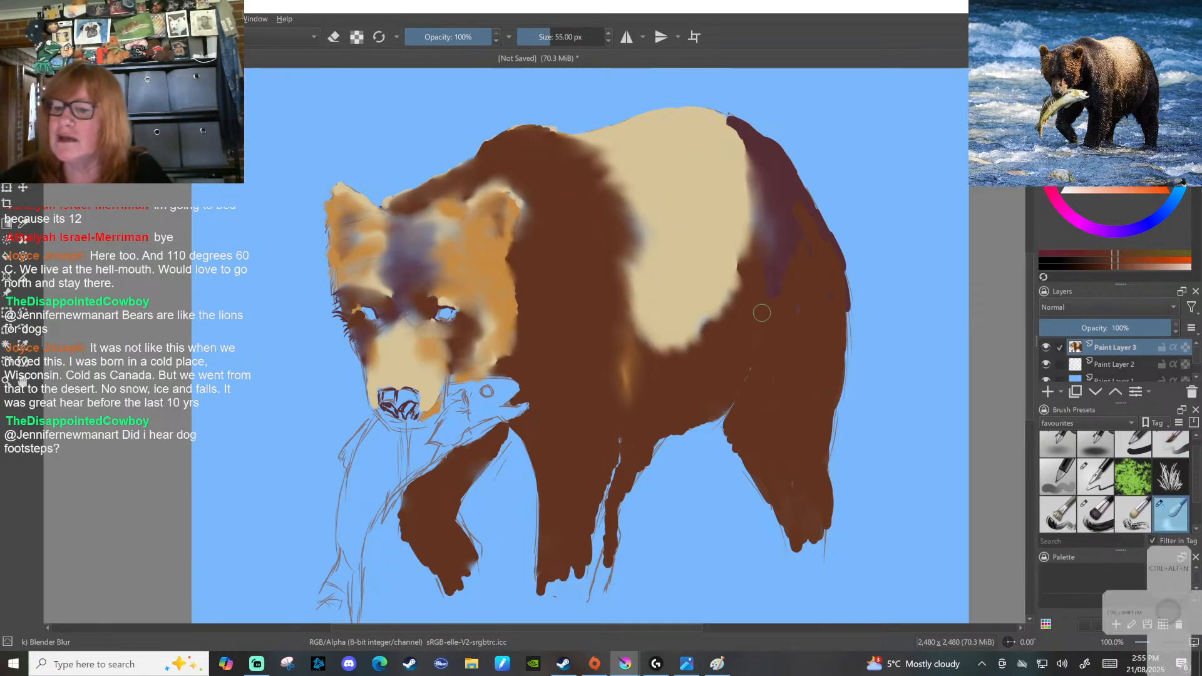
pyautogui.moveTo(822, 320)
pyautogui.mouseDown()
pyautogui.moveTo(791, 225)
pyautogui.moveTo(781, 301)
pyautogui.moveTo(764, 305)
pyautogui.moveTo(765, 263)
pyautogui.moveTo(734, 281)
pyautogui.moveTo(708, 338)
pyautogui.moveTo(654, 366)
pyautogui.mouseUp()
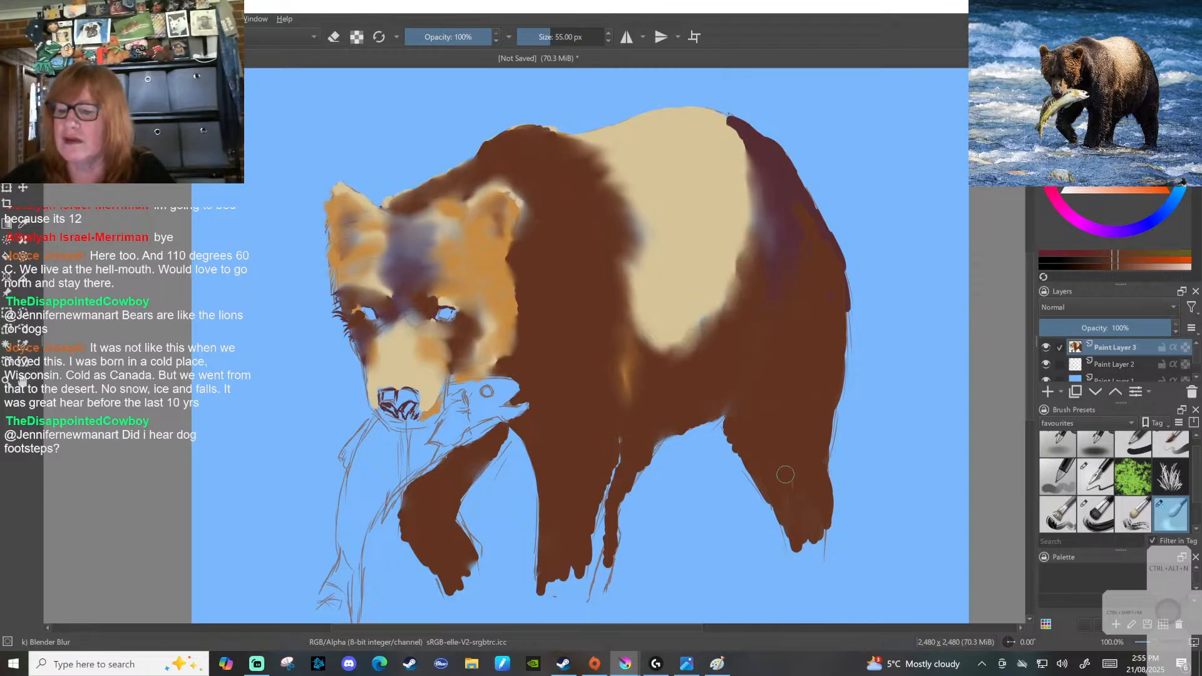
pyautogui.moveTo(814, 539); pyautogui.dragTo(808, 559)
pyautogui.moveTo(570, 572); pyautogui.dragTo(566, 580)
pyautogui.moveTo(617, 476)
pyautogui.mouseDown()
pyautogui.moveTo(605, 530)
pyautogui.moveTo(595, 525)
pyautogui.moveTo(625, 461)
pyautogui.moveTo(593, 589)
pyautogui.mouseUp()
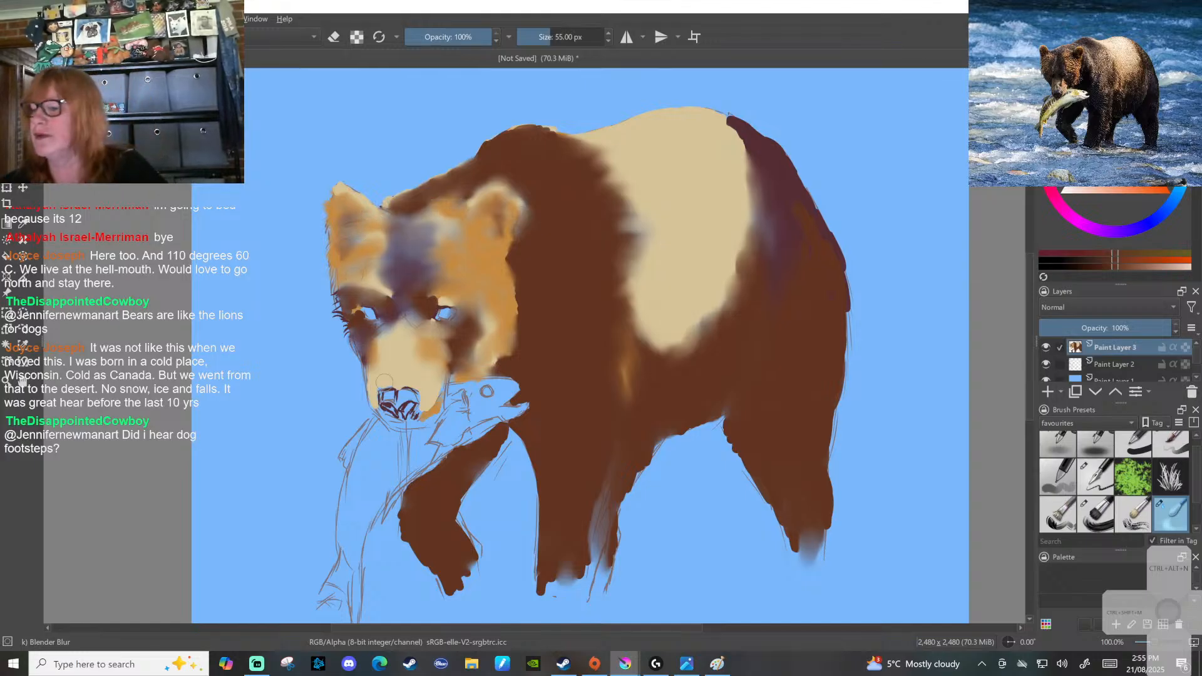
# Paint both eyes orange with near-black outlines and pupils using Ink-4 Pen Rough at 9 px, softening them with Blender Blur
pyautogui.click(1095, 476)
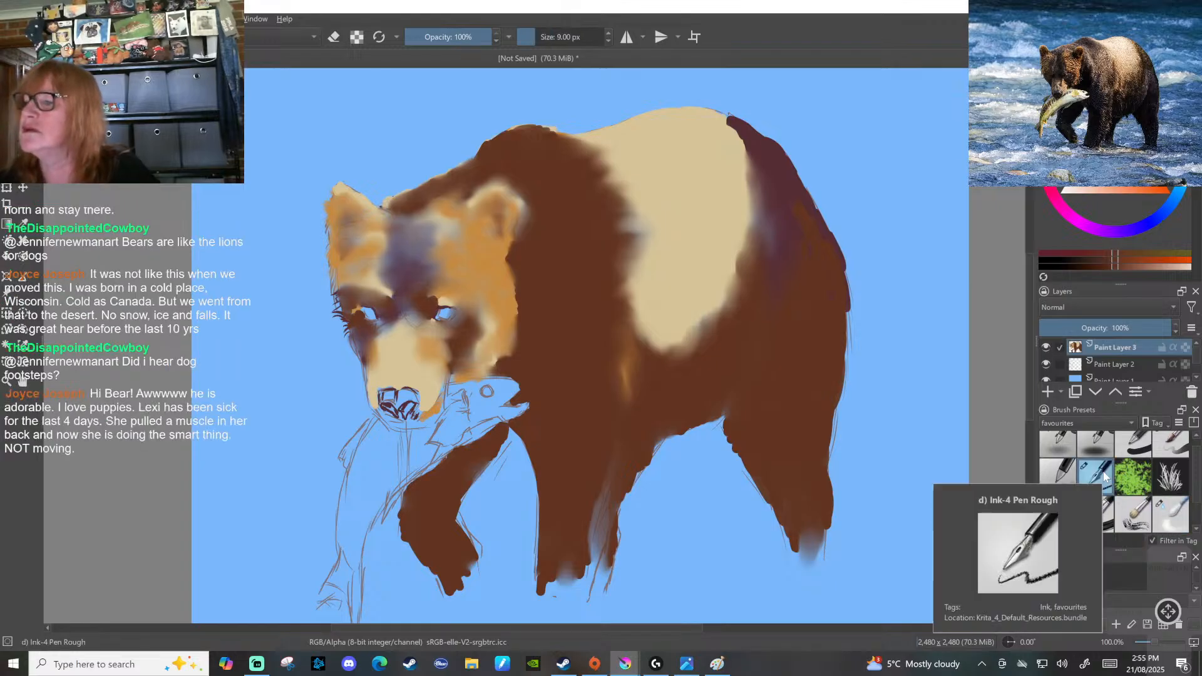
pyautogui.click(1046, 259)
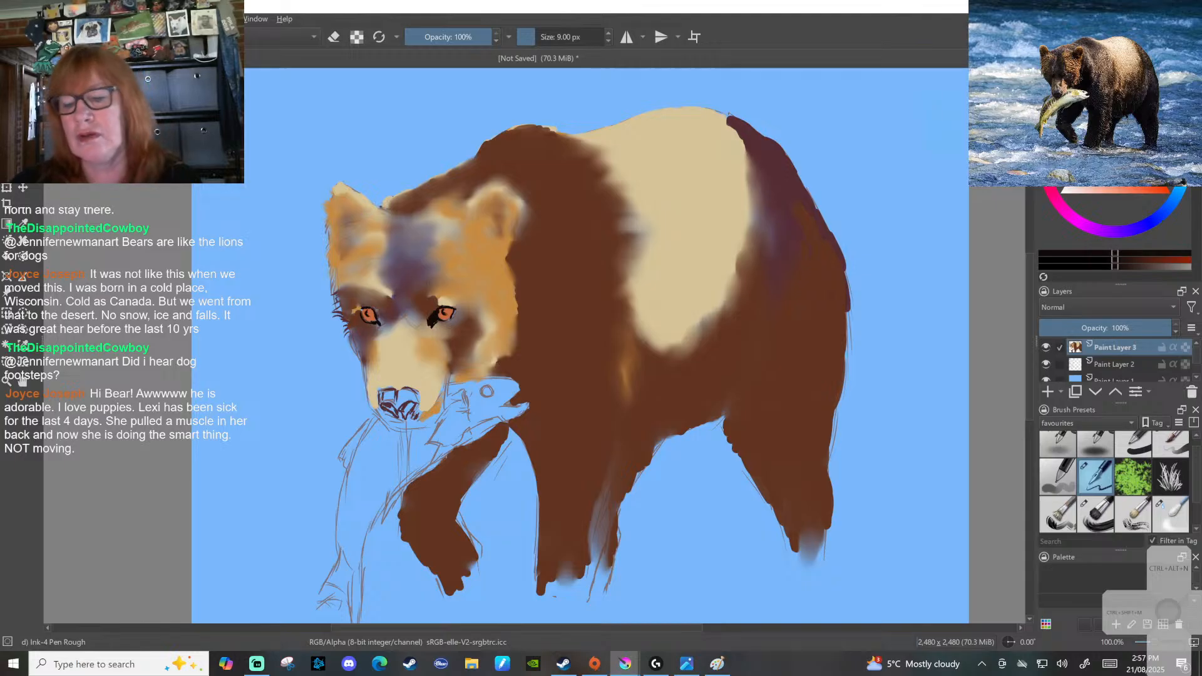
pyautogui.click(1171, 514)
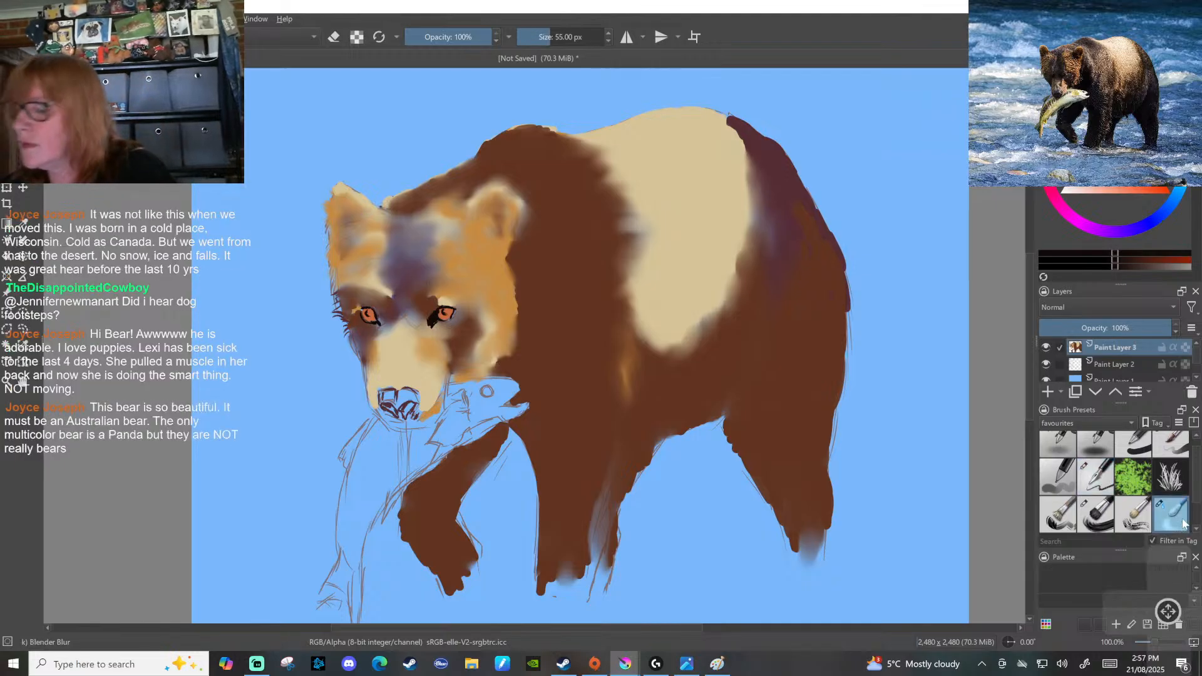
pyautogui.moveTo(368, 314); pyautogui.dragTo(445, 311)
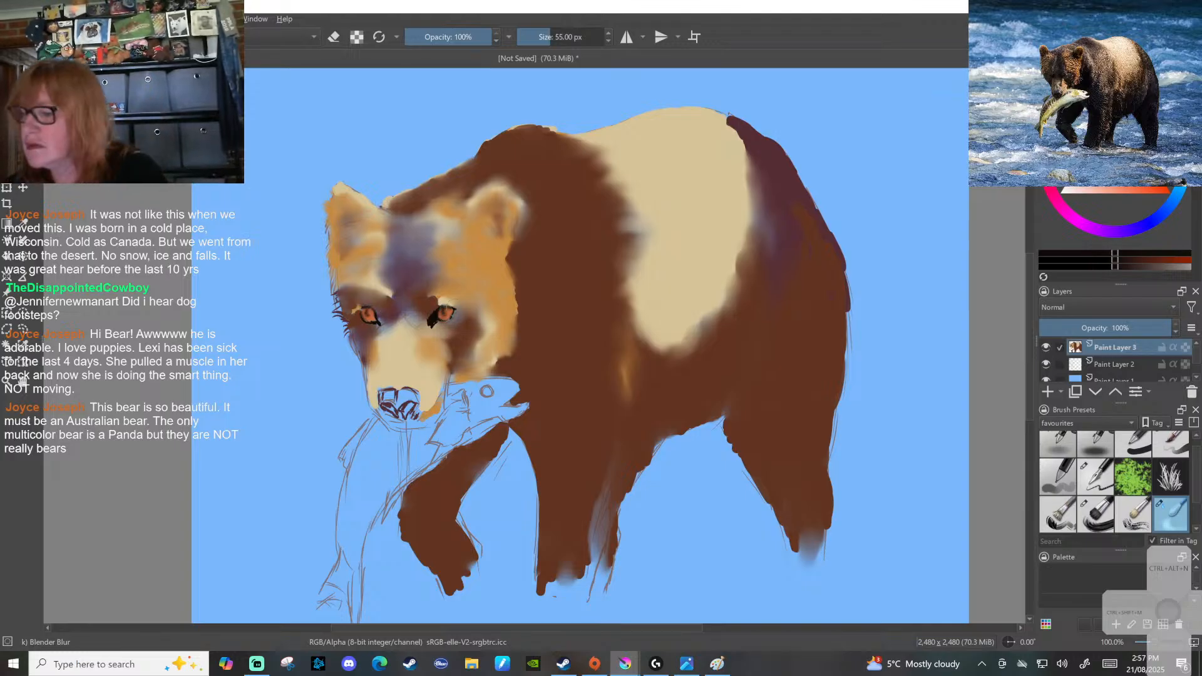
pyautogui.click(1098, 474)
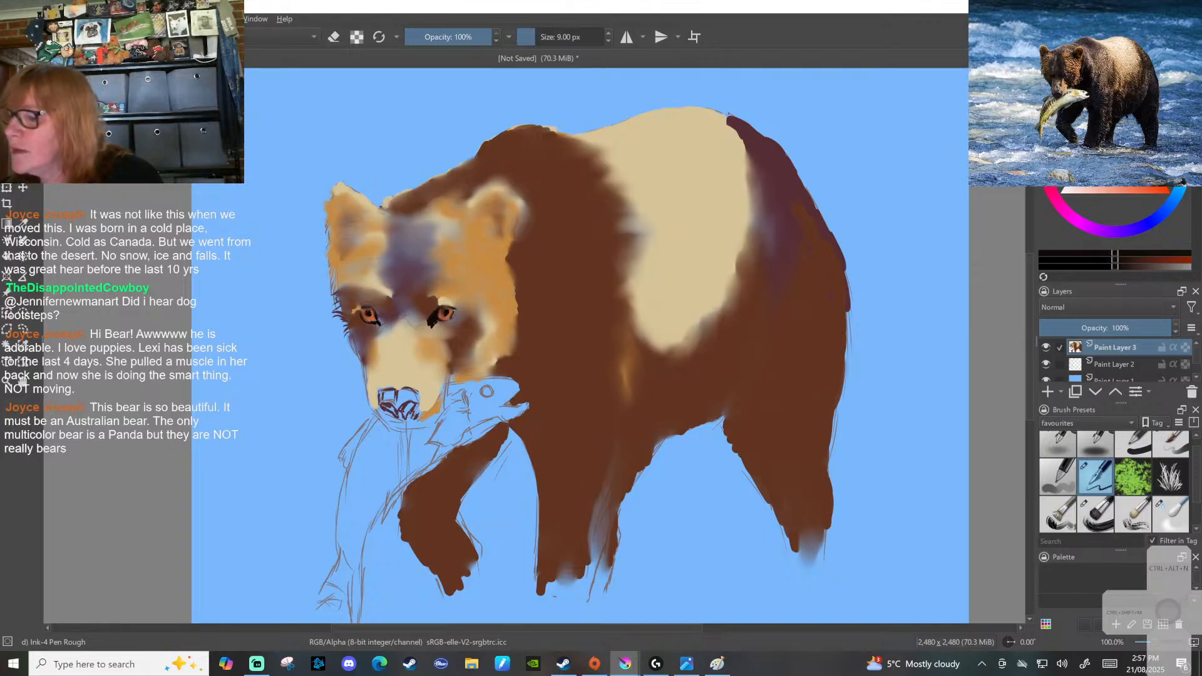
pyautogui.click(1144, 445)
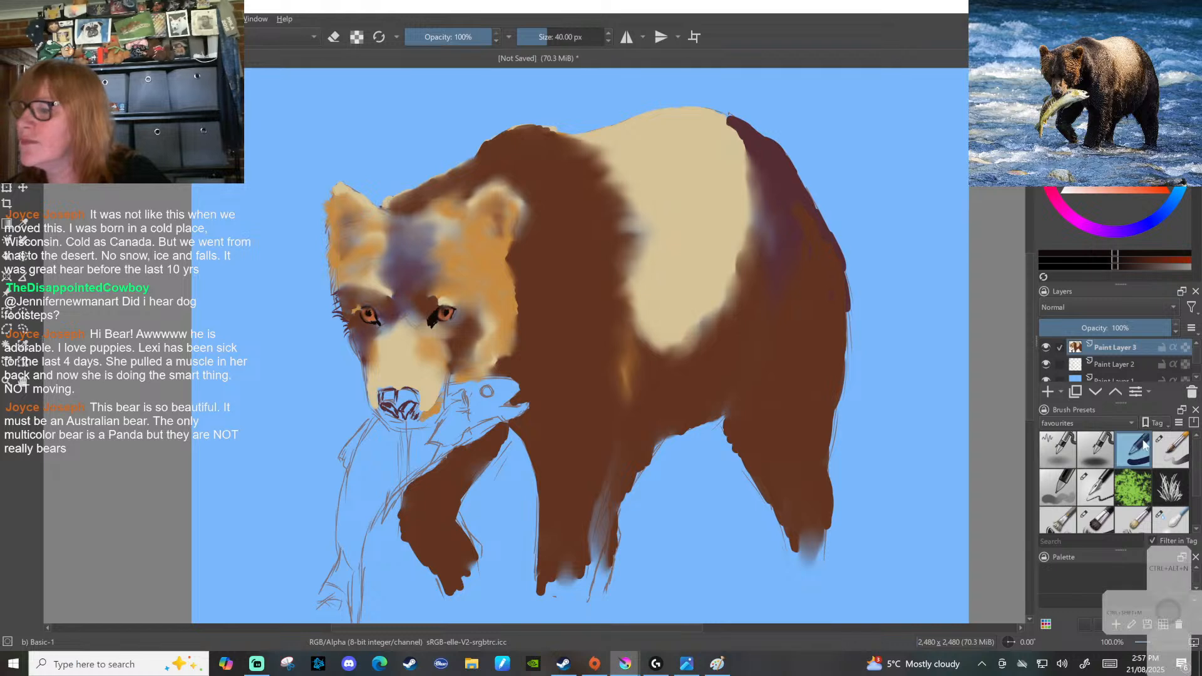
pyautogui.moveTo(1143, 444)
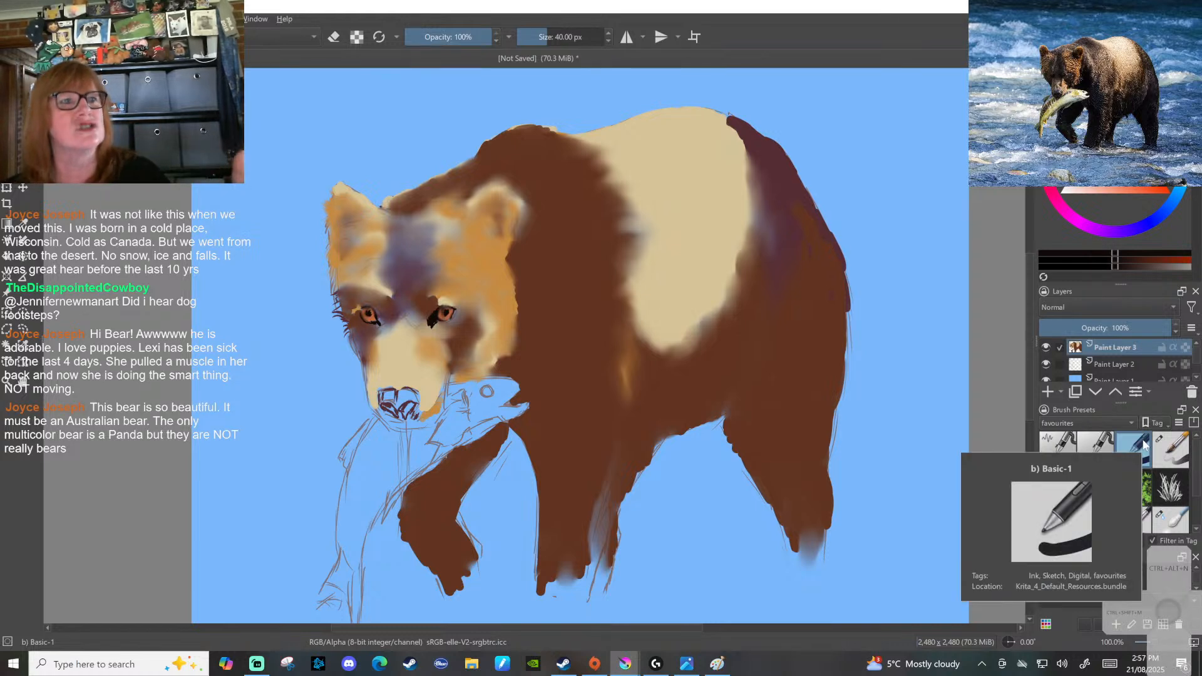
pyautogui.click(381, 393)
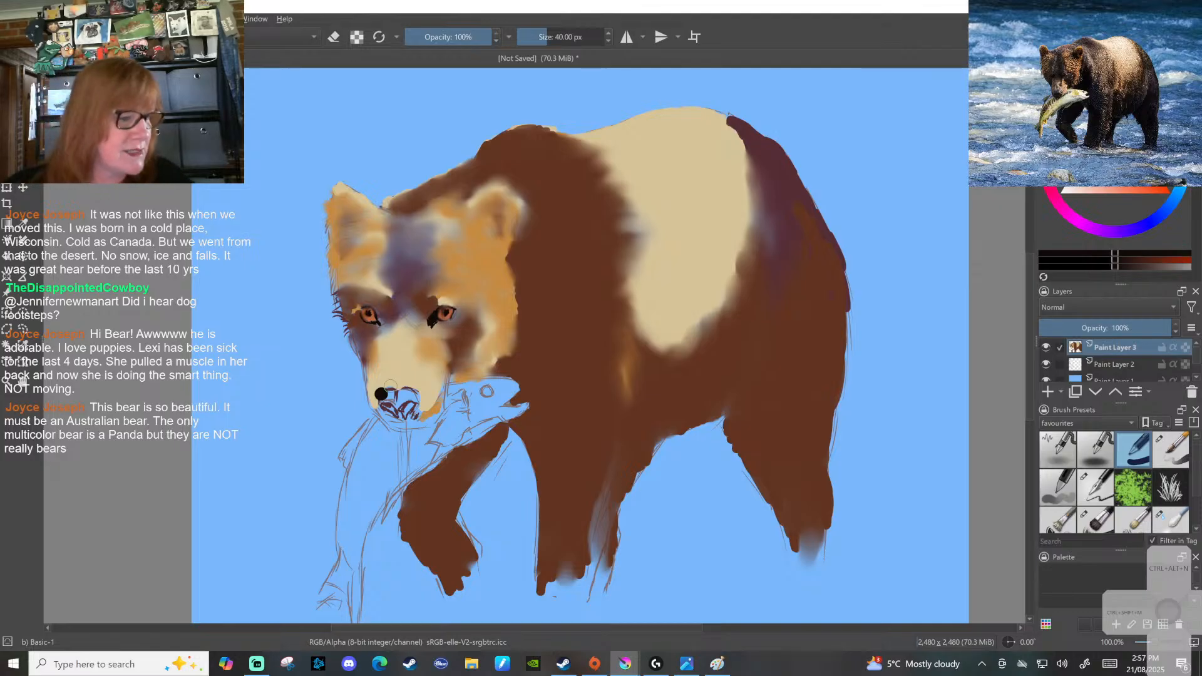
pyautogui.hotkey('ctrl', 'z')
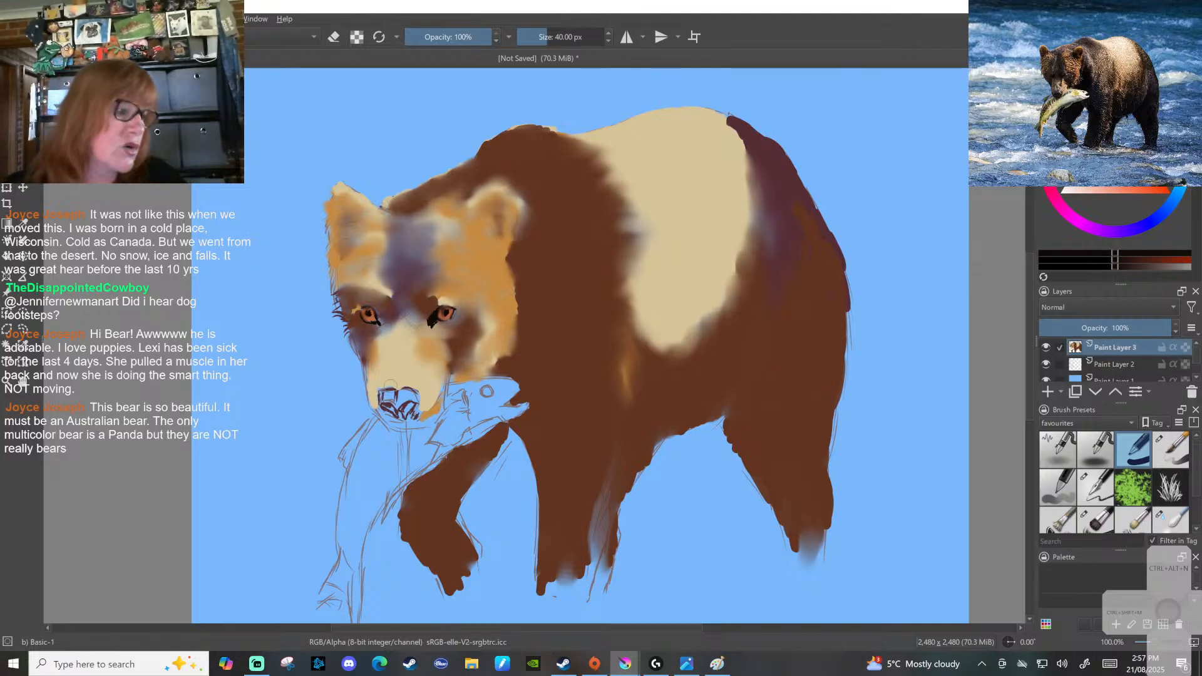
# Paint the nose's outline and nostril lines in near-black with Basic-1 at 9 px
pyautogui.press('[')
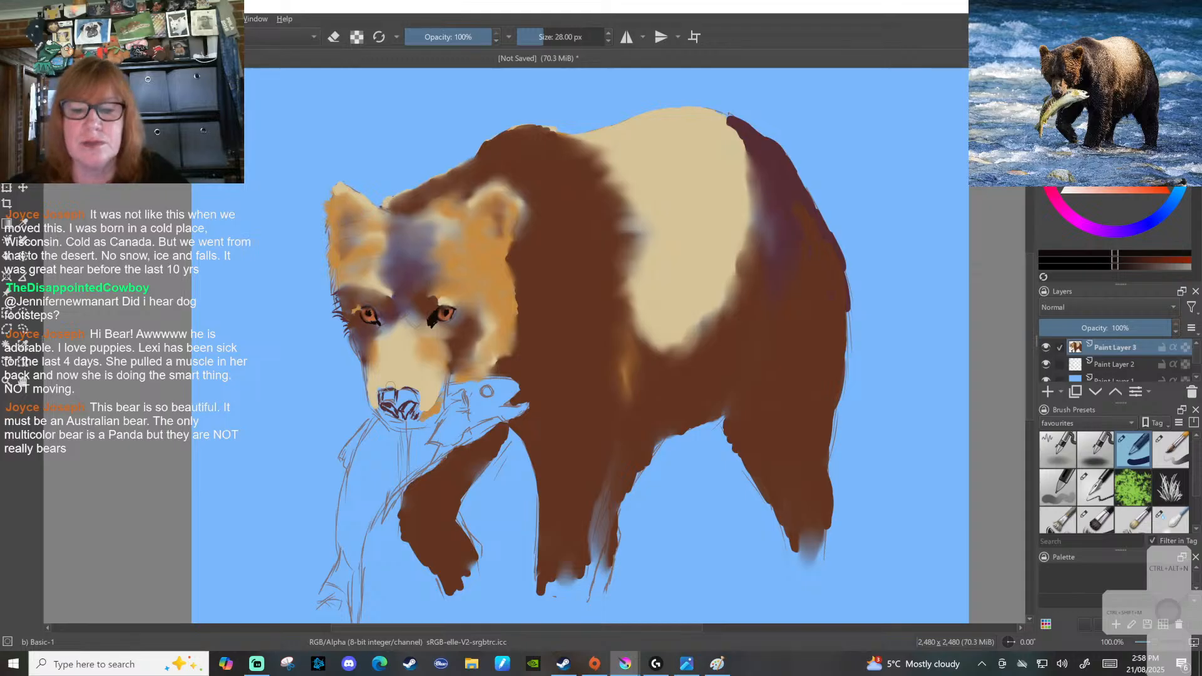
pyautogui.click(382, 393)
pyautogui.press('[')
pyautogui.press('[')
pyautogui.press('[')
pyautogui.press('[')
pyautogui.press('[')
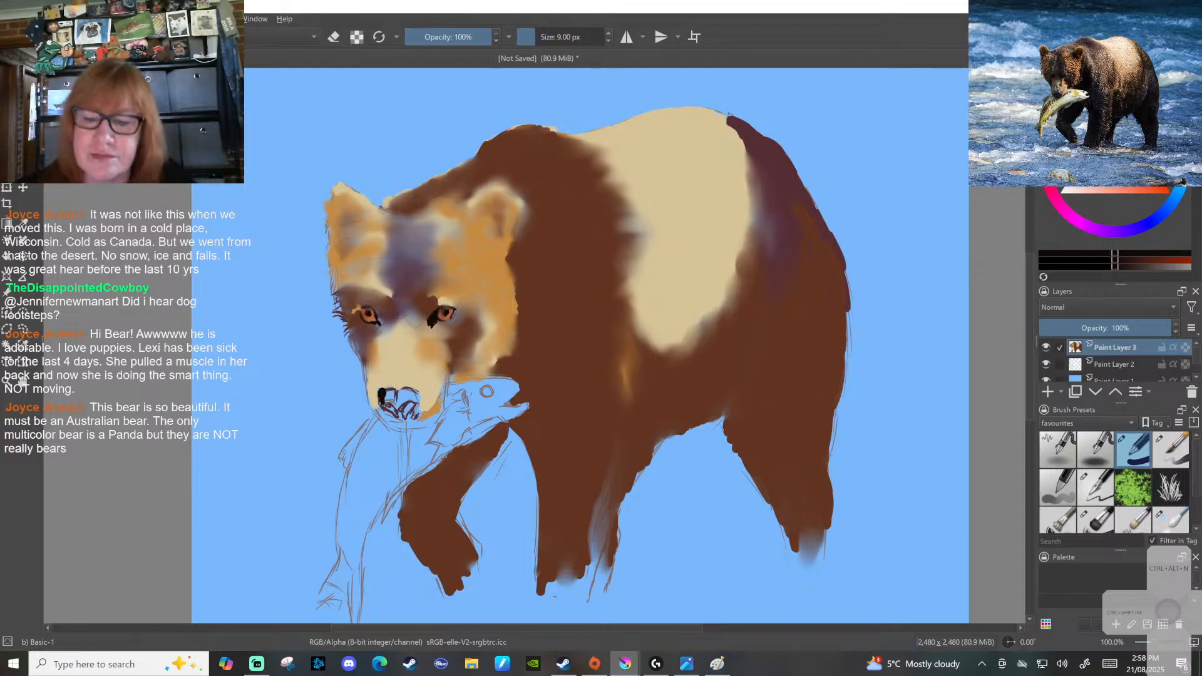
pyautogui.moveTo(380, 401)
pyautogui.mouseDown()
pyautogui.moveTo(389, 415)
pyautogui.moveTo(403, 406)
pyautogui.moveTo(397, 421)
pyautogui.moveTo(408, 415)
pyautogui.mouseUp()
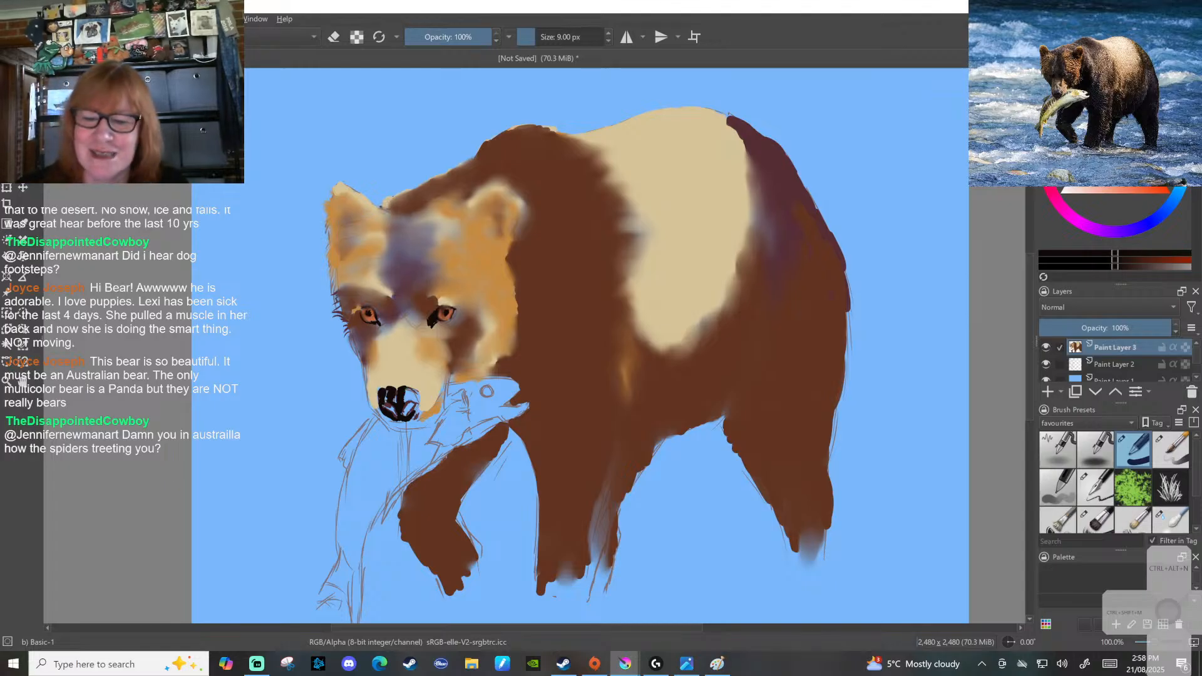
pyautogui.moveTo(406, 388)
pyautogui.mouseDown()
pyautogui.moveTo(415, 386)
pyautogui.moveTo(404, 388)
pyautogui.mouseUp()
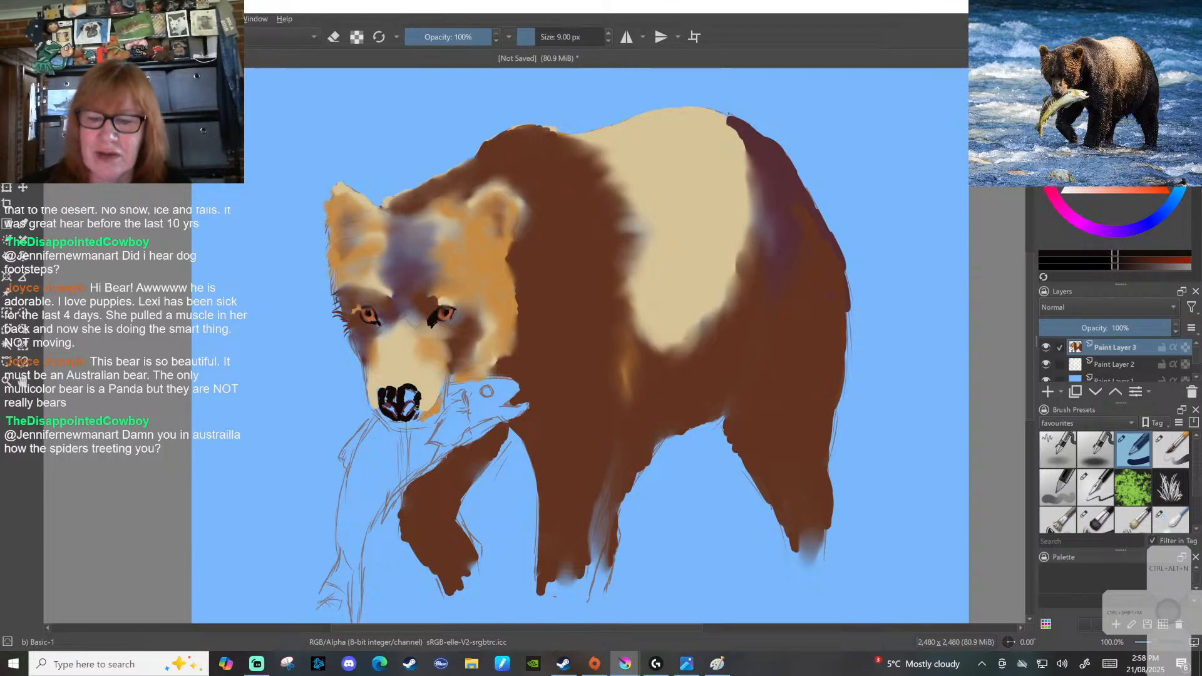
pyautogui.moveTo(405, 402); pyautogui.dragTo(413, 407)
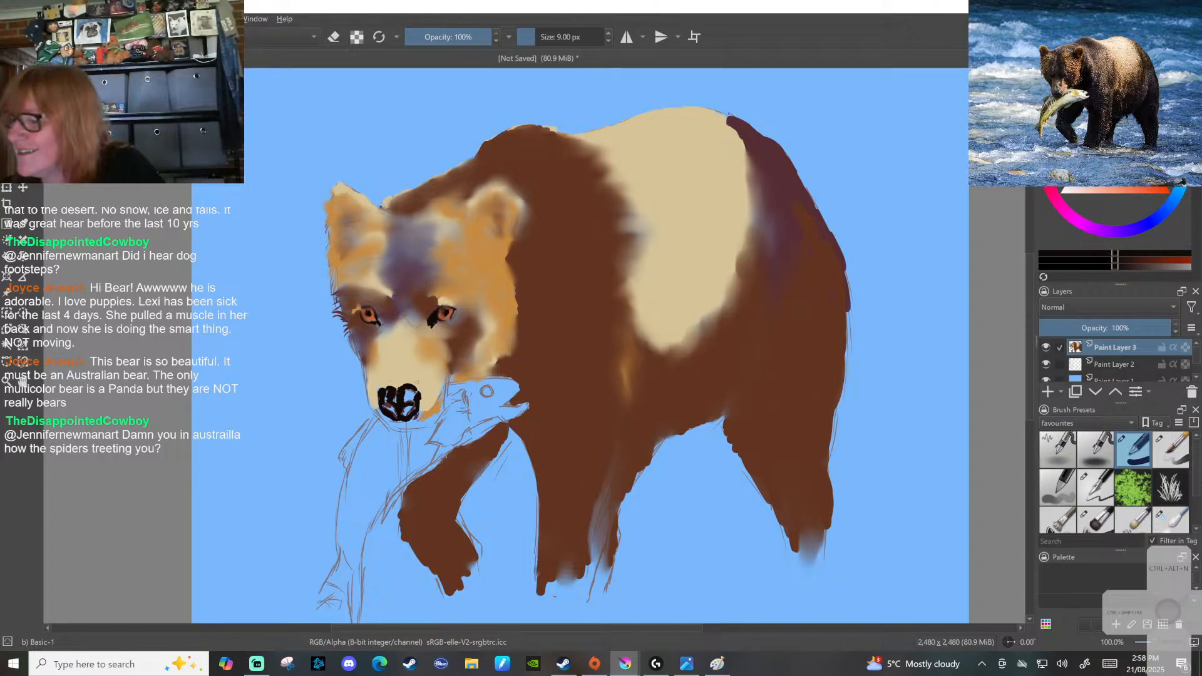
# Soften and blend the near-black nose with Blender Blur, reducing the brush to 28 px
pyautogui.click(1172, 521)
pyautogui.moveTo(406, 391)
pyautogui.mouseDown()
pyautogui.moveTo(404, 404)
pyautogui.moveTo(385, 398)
pyautogui.moveTo(415, 390)
pyautogui.mouseUp()
pyautogui.press('[')
pyautogui.press('[')
pyautogui.press('[')
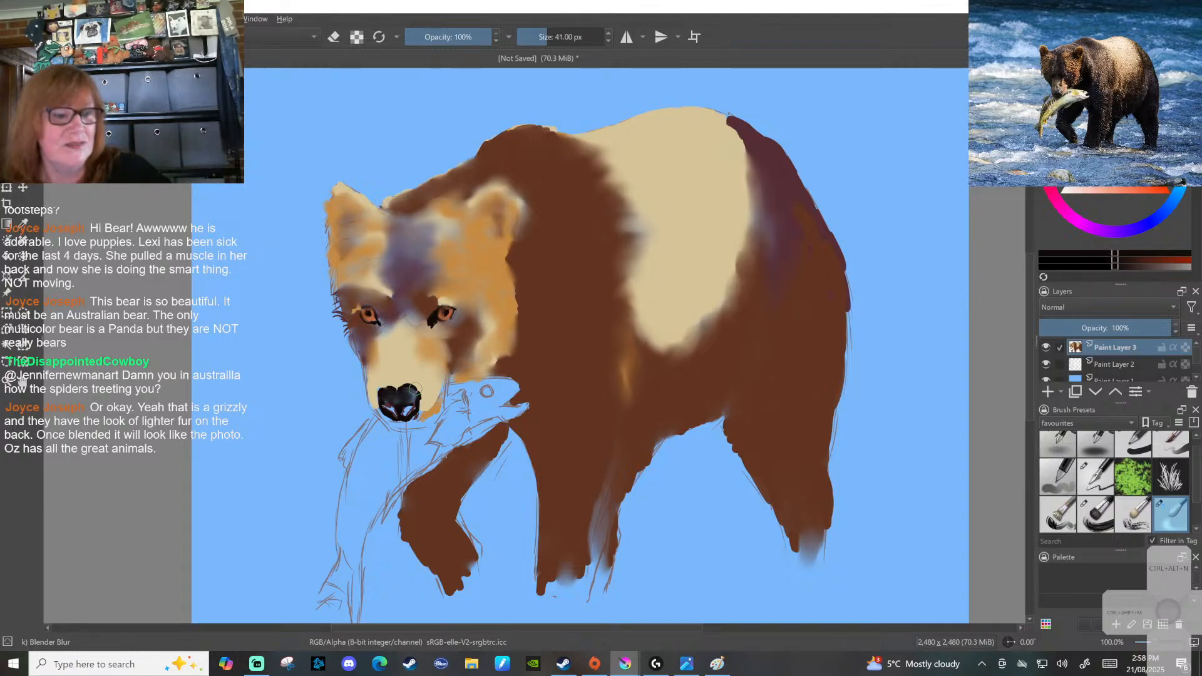
pyautogui.press('[')
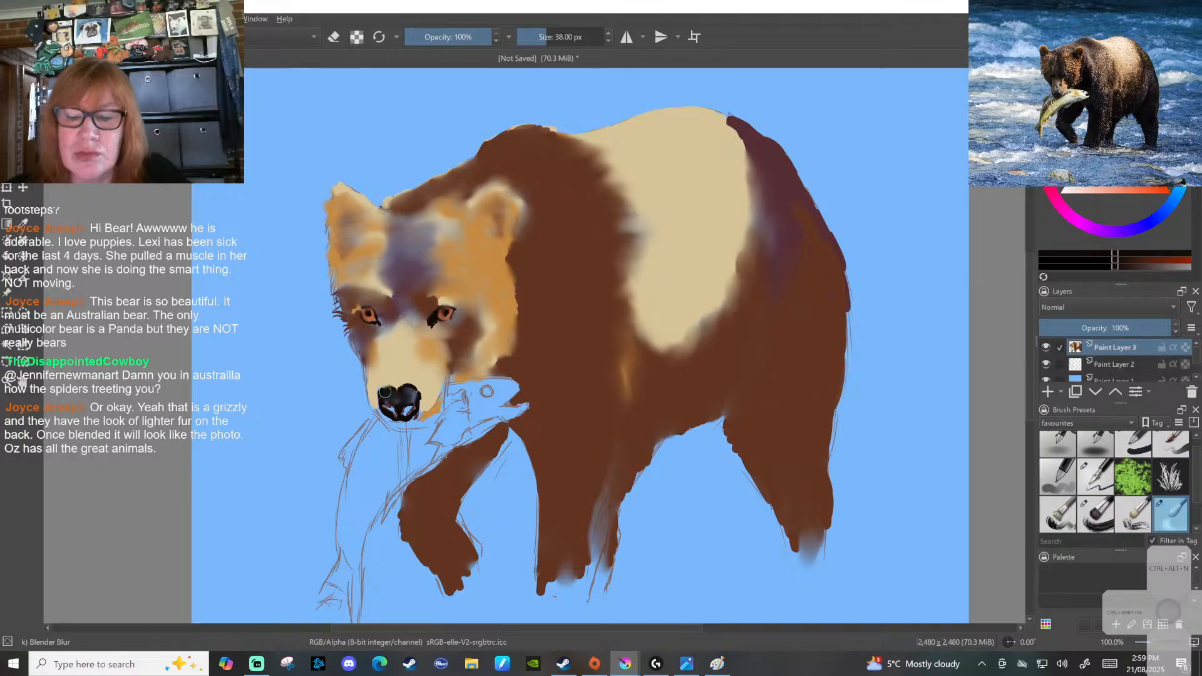
pyautogui.press('[')
pyautogui.press('[')
pyautogui.press('[')
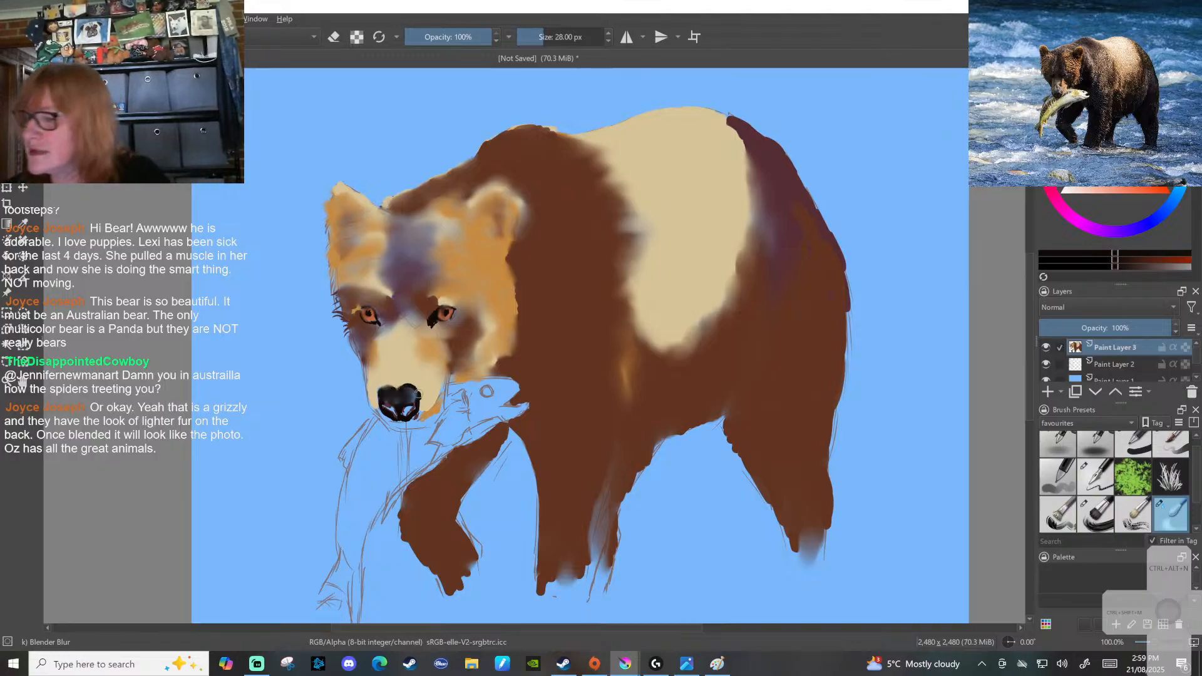
# Mark short dark hairs on brow and muzzle with Ink-4 Pen Rough at 9 px, and brown the ears and face using Bristles-3 Large Smooth at 44 px
pyautogui.click(1096, 476)
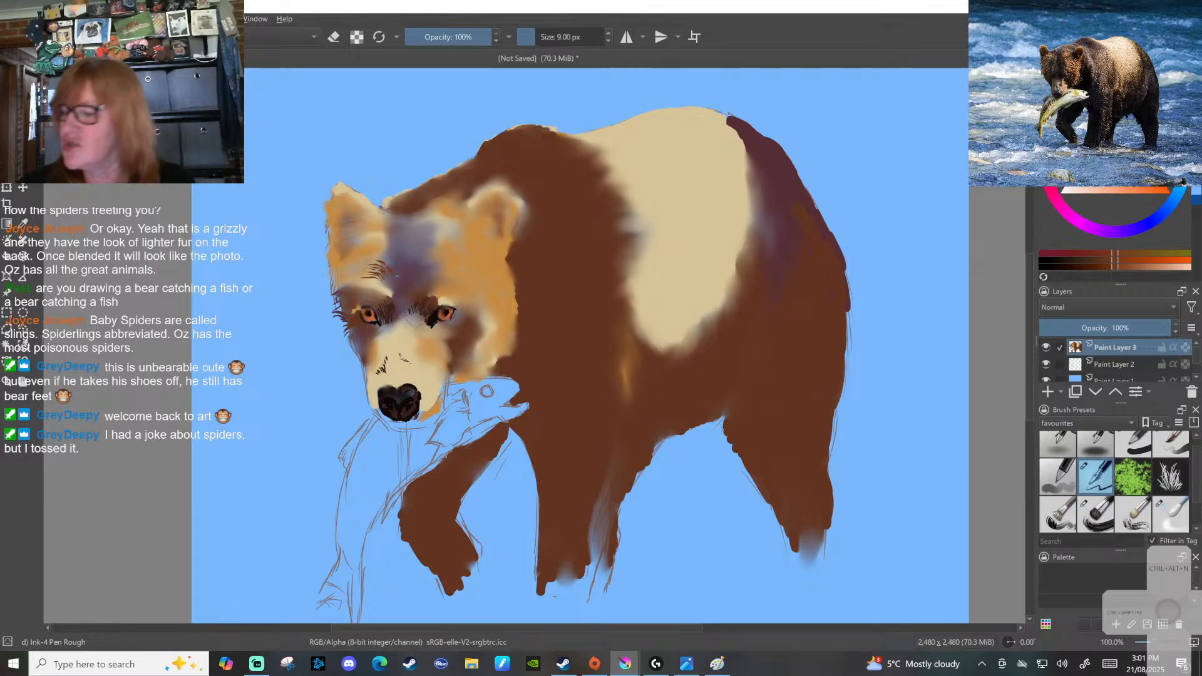
pyautogui.click(1100, 512)
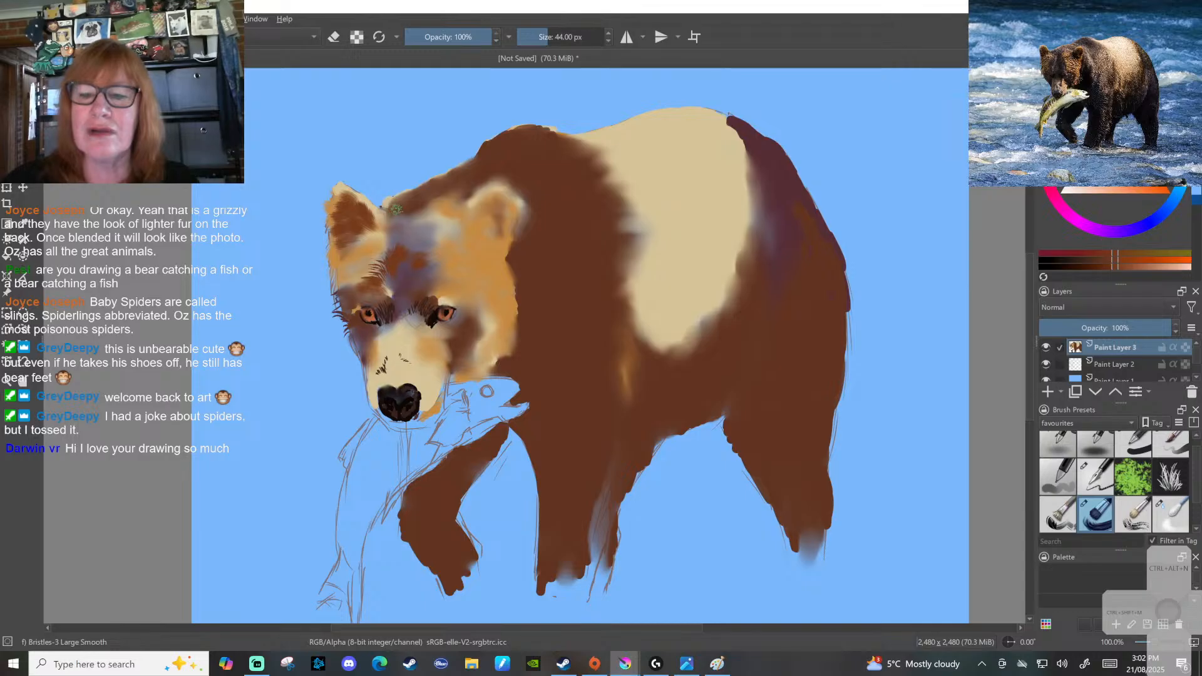
pyautogui.moveTo(478, 224)
pyautogui.mouseDown()
pyautogui.moveTo(510, 199)
pyautogui.moveTo(512, 212)
pyautogui.mouseUp()
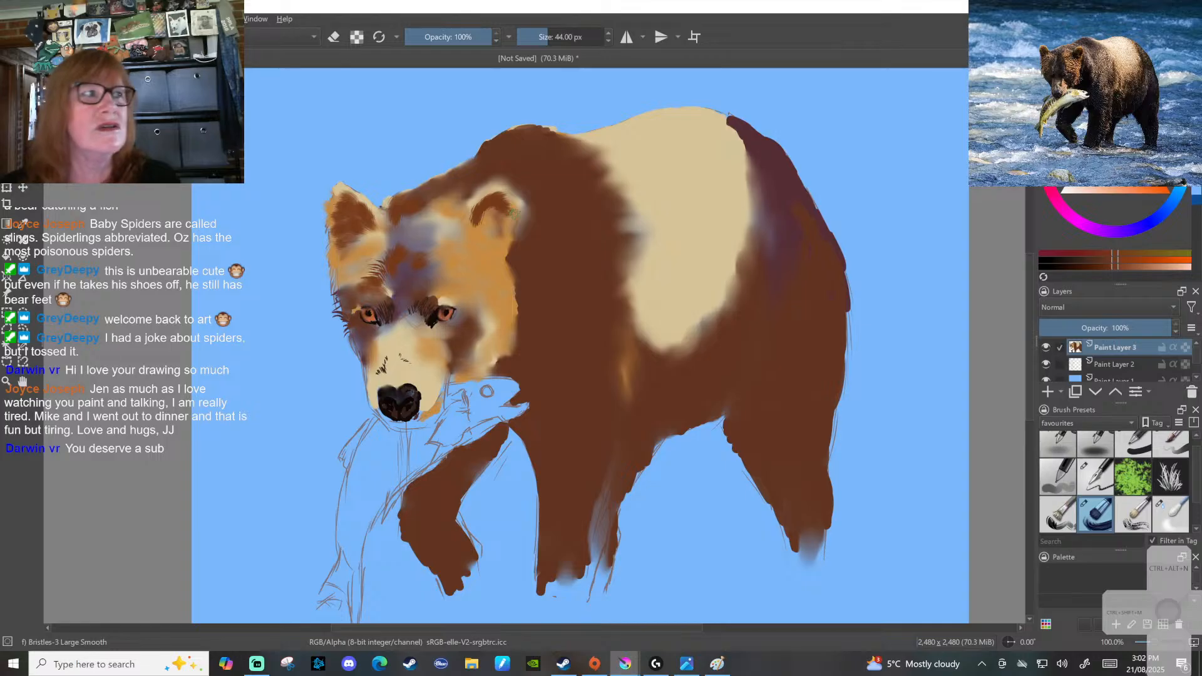
pyautogui.moveTo(493, 229)
pyautogui.mouseDown()
pyautogui.moveTo(481, 232)
pyautogui.moveTo(487, 246)
pyautogui.moveTo(485, 213)
pyautogui.moveTo(498, 236)
pyautogui.moveTo(465, 238)
pyautogui.mouseUp()
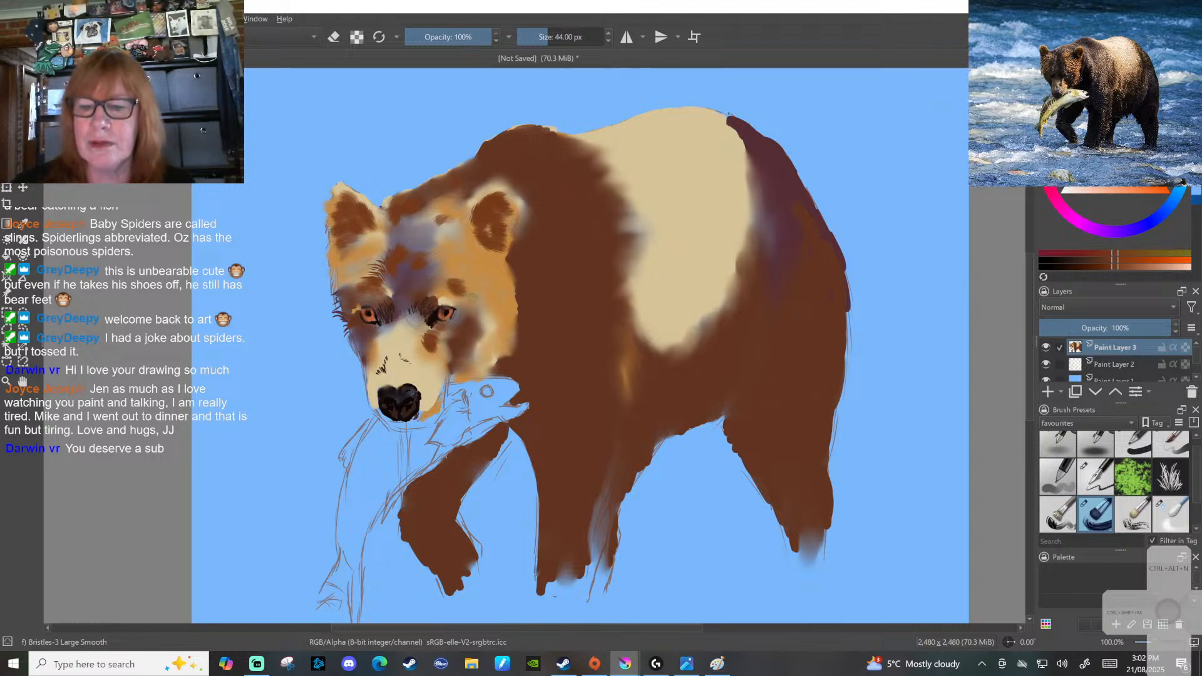
# Draw fine brown fur strokes over the forehead, cheeks and ear edges with Ink-4 Pen Rough at 9 px
pyautogui.click(1106, 475)
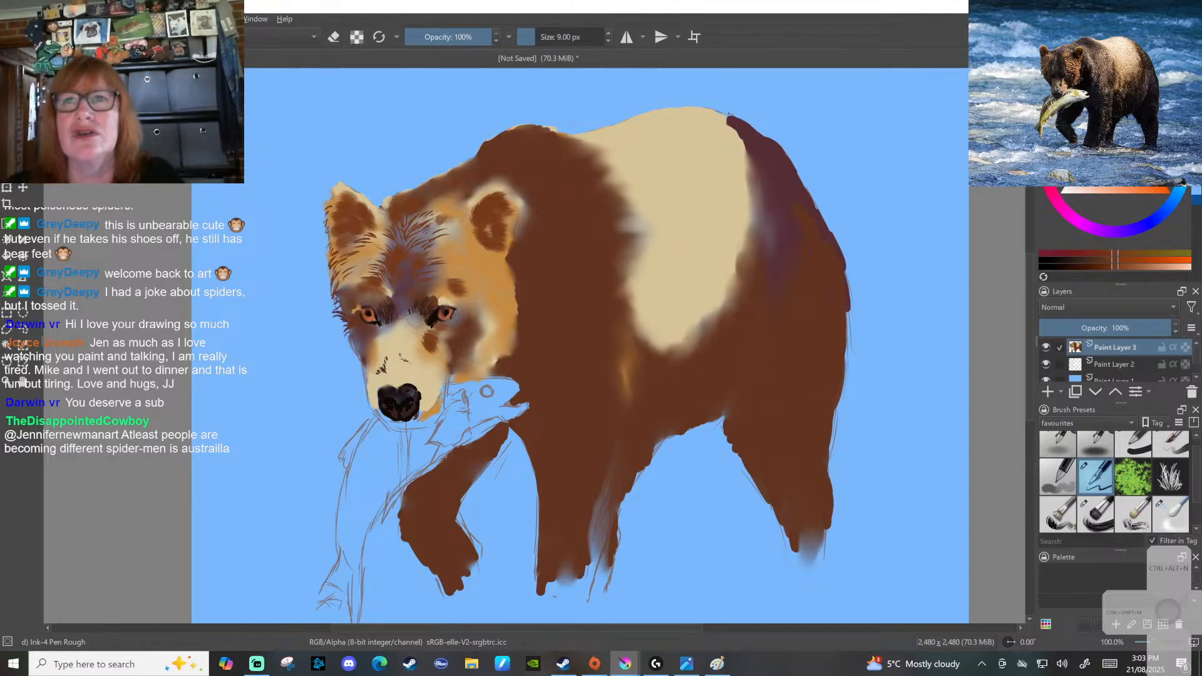
pyautogui.moveTo(427, 213)
pyautogui.mouseDown()
pyautogui.moveTo(439, 205)
pyautogui.moveTo(462, 228)
pyautogui.mouseUp()
pyautogui.moveTo(446, 238); pyautogui.dragTo(484, 241)
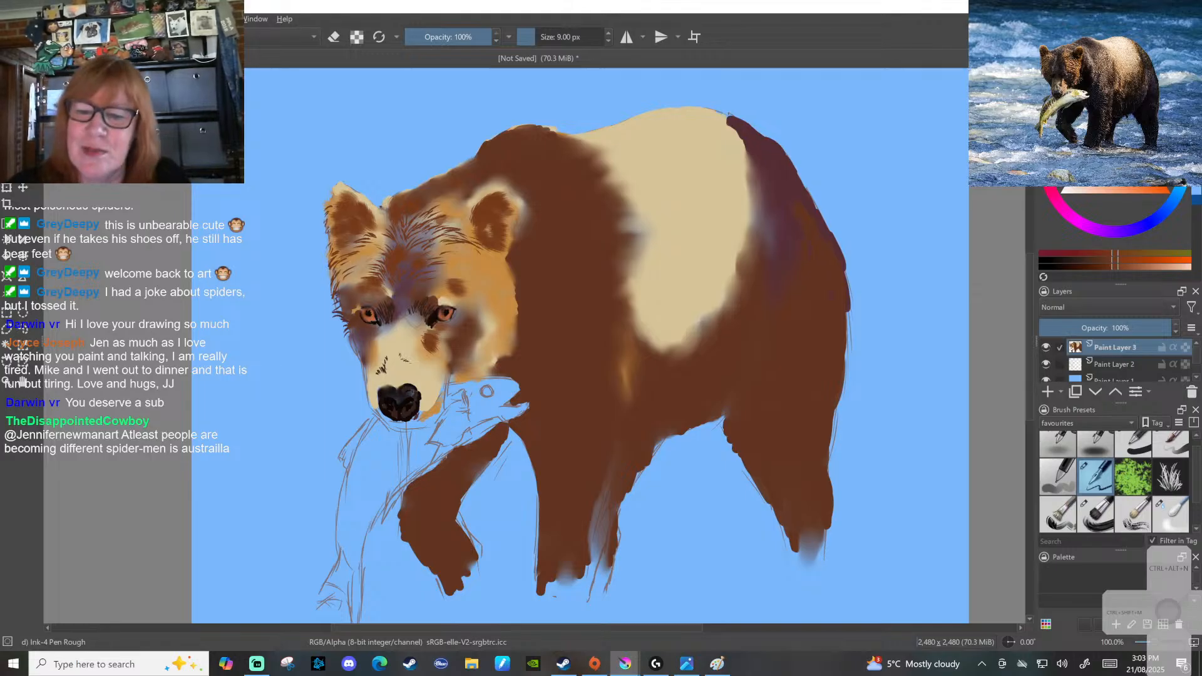
pyautogui.moveTo(482, 354); pyautogui.dragTo(490, 348)
pyautogui.moveTo(444, 277)
pyautogui.mouseDown()
pyautogui.moveTo(472, 246)
pyautogui.moveTo(496, 249)
pyautogui.mouseUp()
pyautogui.moveTo(480, 260); pyautogui.dragTo(496, 252)
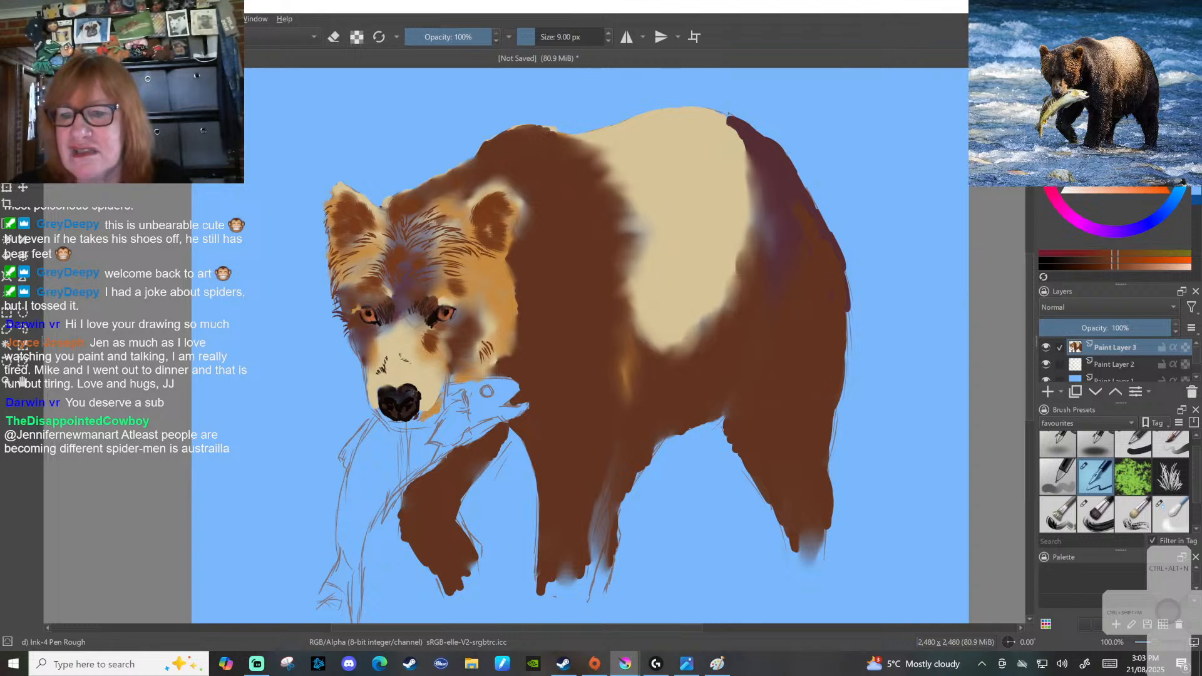
pyautogui.moveTo(471, 203); pyautogui.dragTo(484, 192)
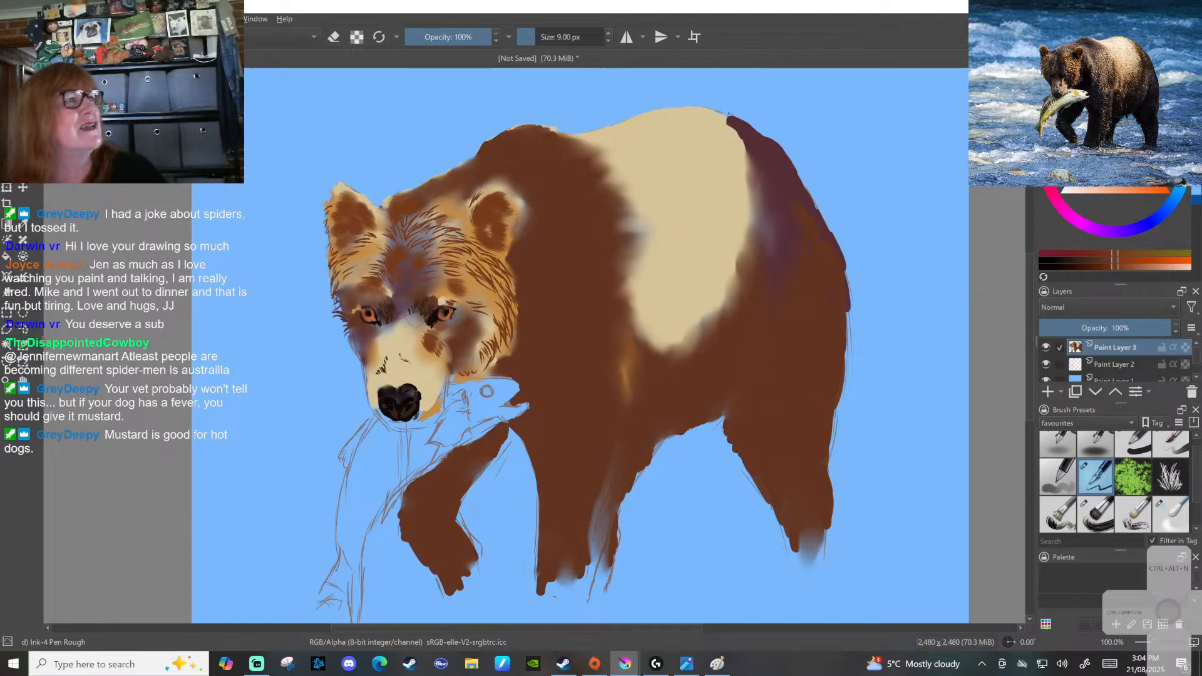
# Dry-brush fur texture over the forehead, brow and muzzle with Dry Brushing, going from 70 px to 59 px
pyautogui.click(1127, 511)
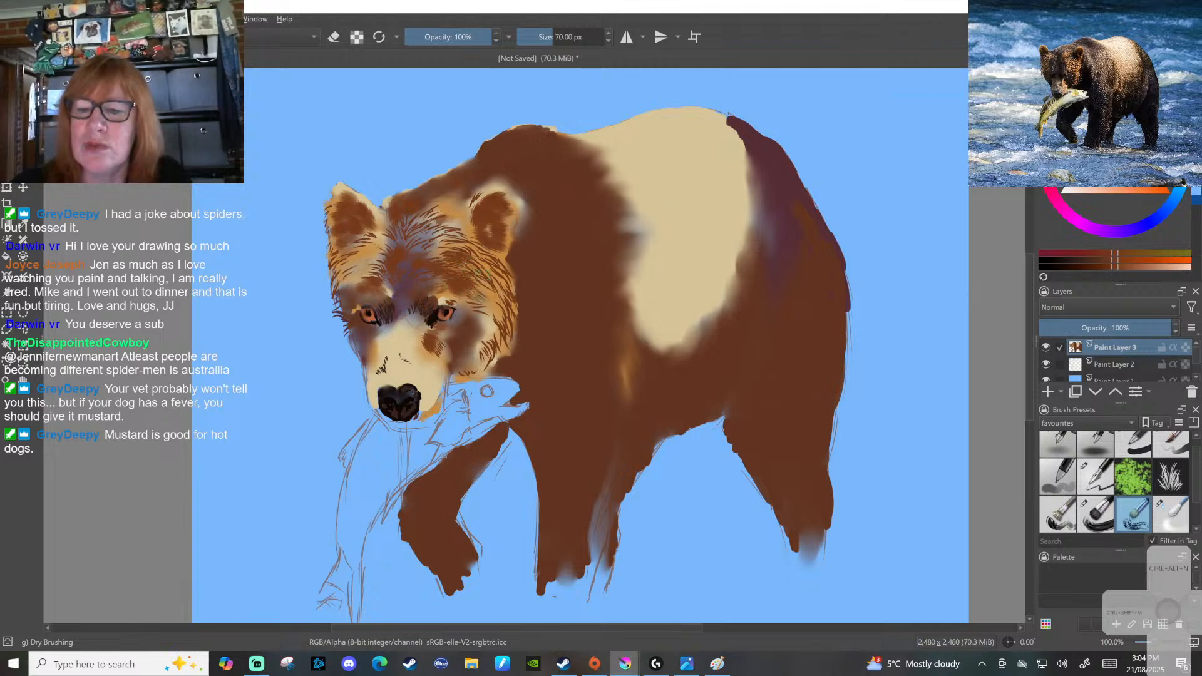
pyautogui.moveTo(417, 255)
pyautogui.mouseDown()
pyautogui.moveTo(425, 233)
pyautogui.moveTo(453, 235)
pyautogui.mouseUp()
pyautogui.moveTo(380, 250); pyautogui.dragTo(360, 270)
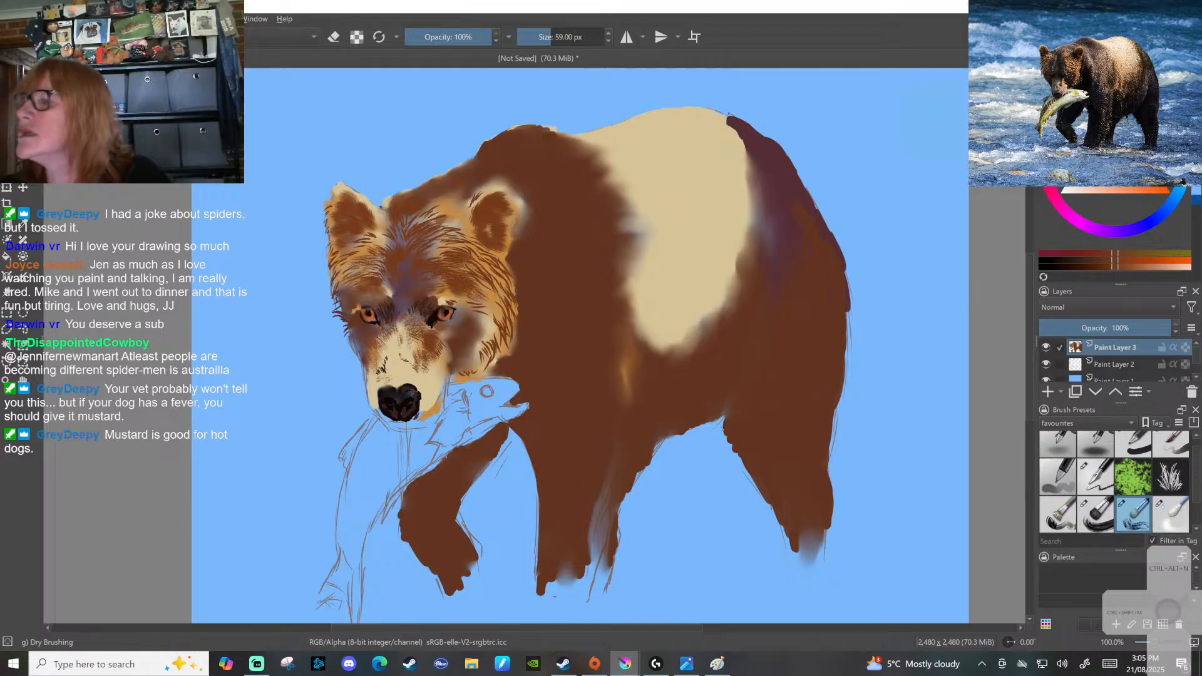
# Darken the brown and dry-brush it between the eyes and up the centre of the forehead at 59 px
pyautogui.press('k')
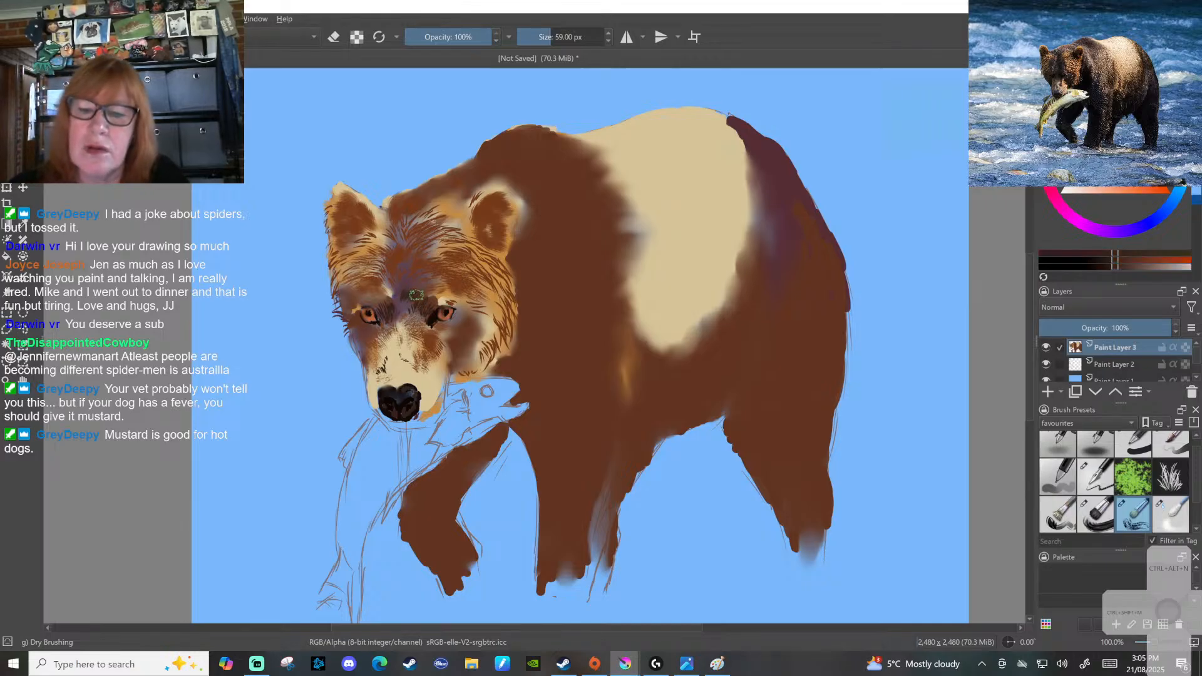
pyautogui.moveTo(398, 292); pyautogui.dragTo(420, 259)
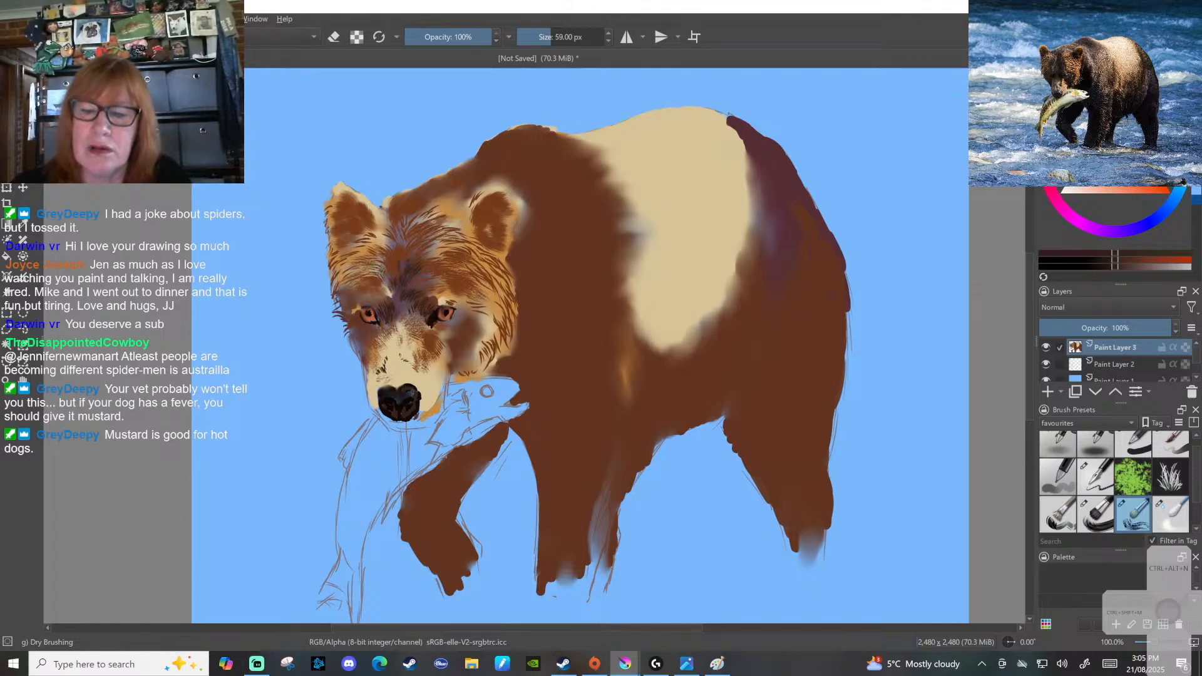
pyautogui.moveTo(395, 240); pyautogui.dragTo(402, 265)
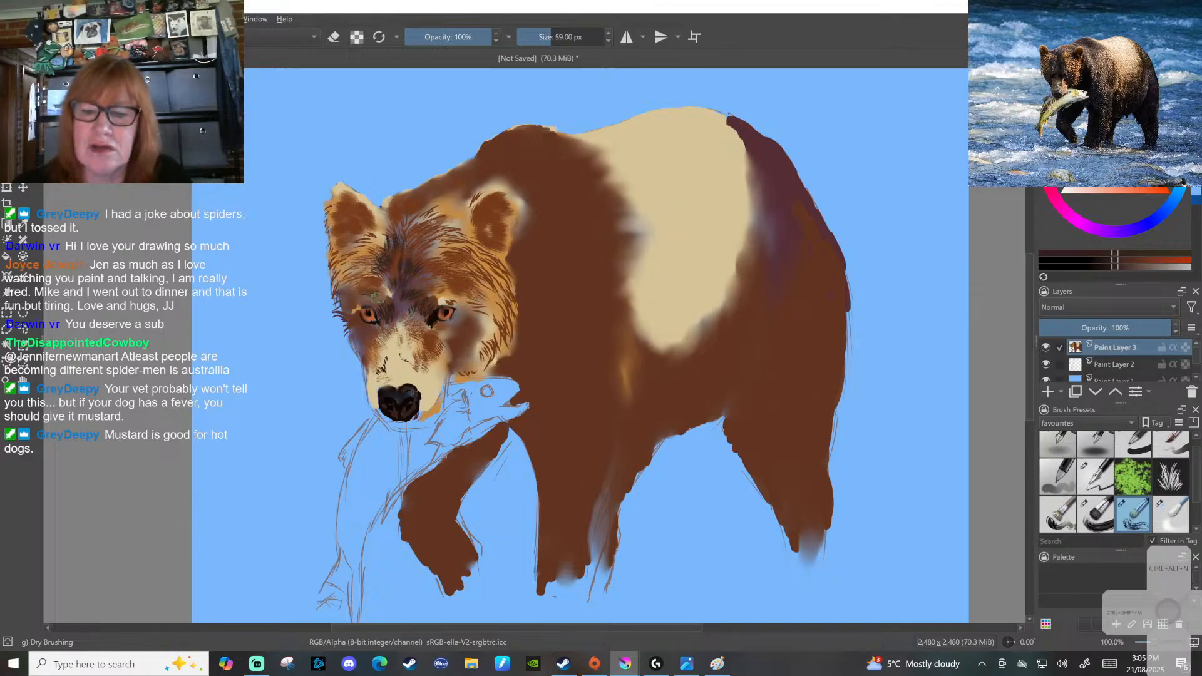
pyautogui.moveTo(374, 303); pyautogui.dragTo(395, 302)
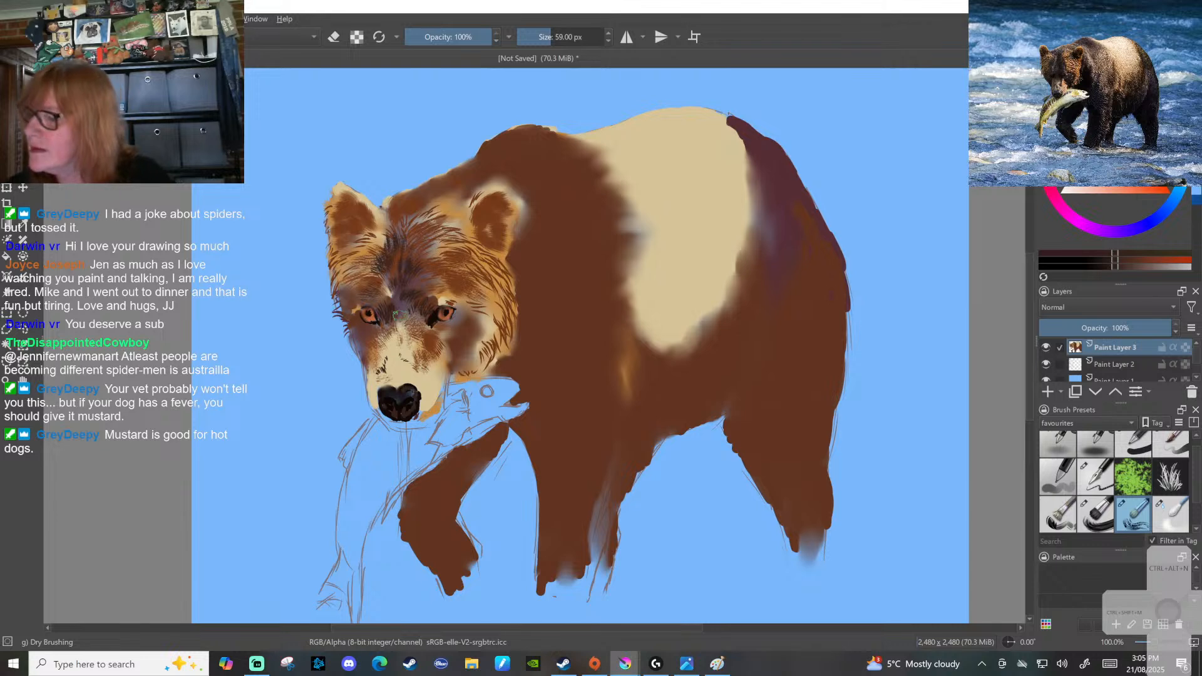
# Show the Essential Hair & Fur brush presets and choose the Essential Hair Furry11 brush
pyautogui.click(1130, 419)
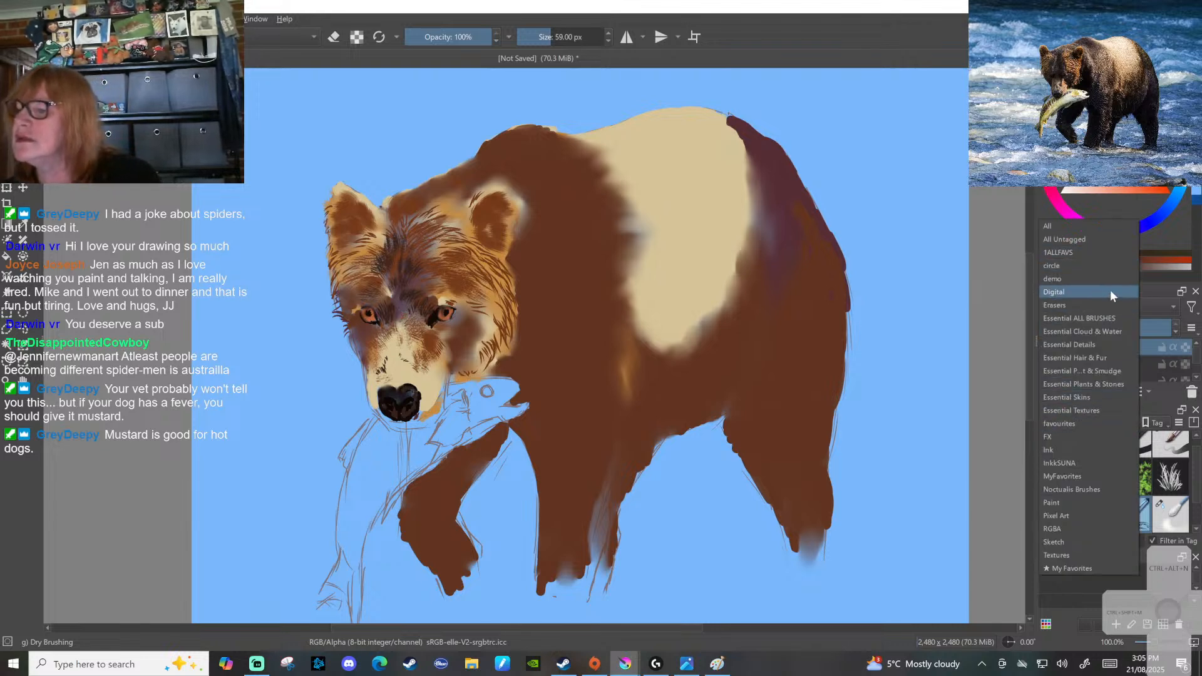
pyautogui.click(1112, 318)
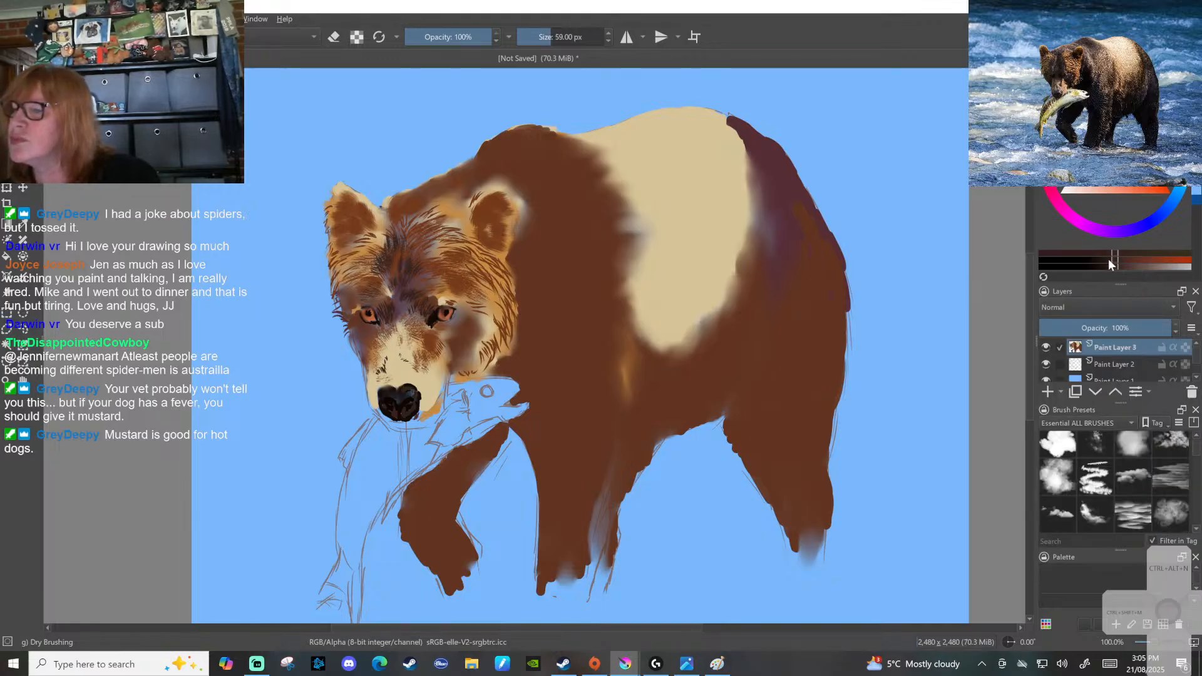
pyautogui.click(1115, 424)
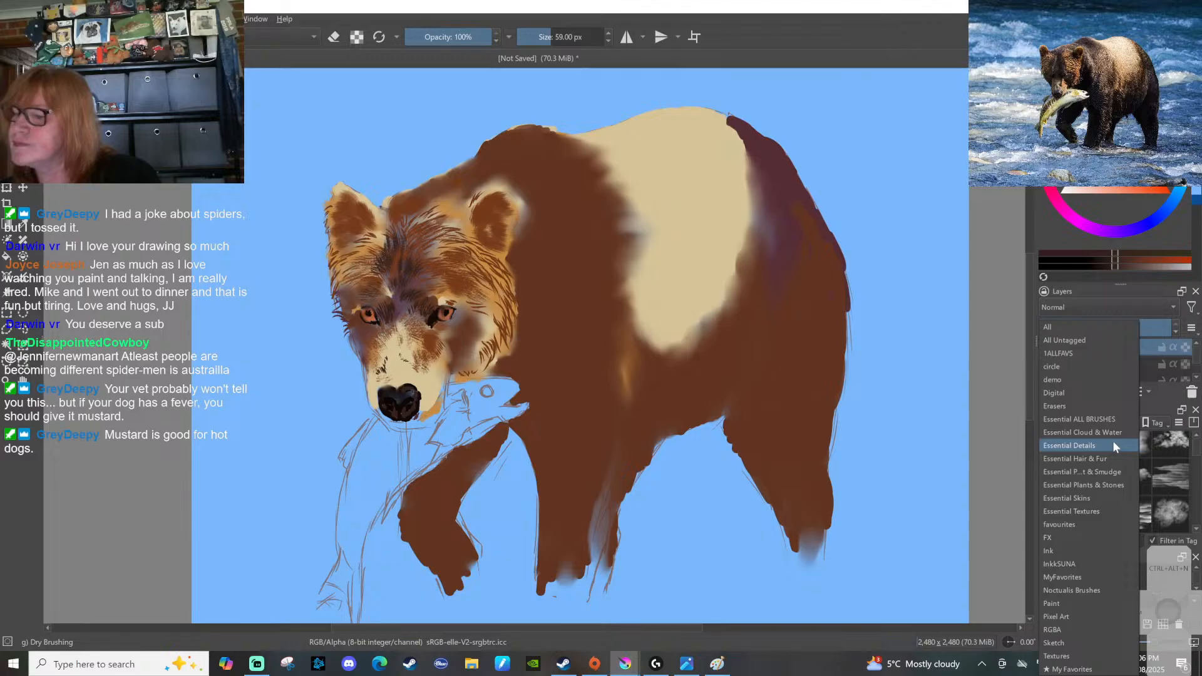
pyautogui.click(1114, 441)
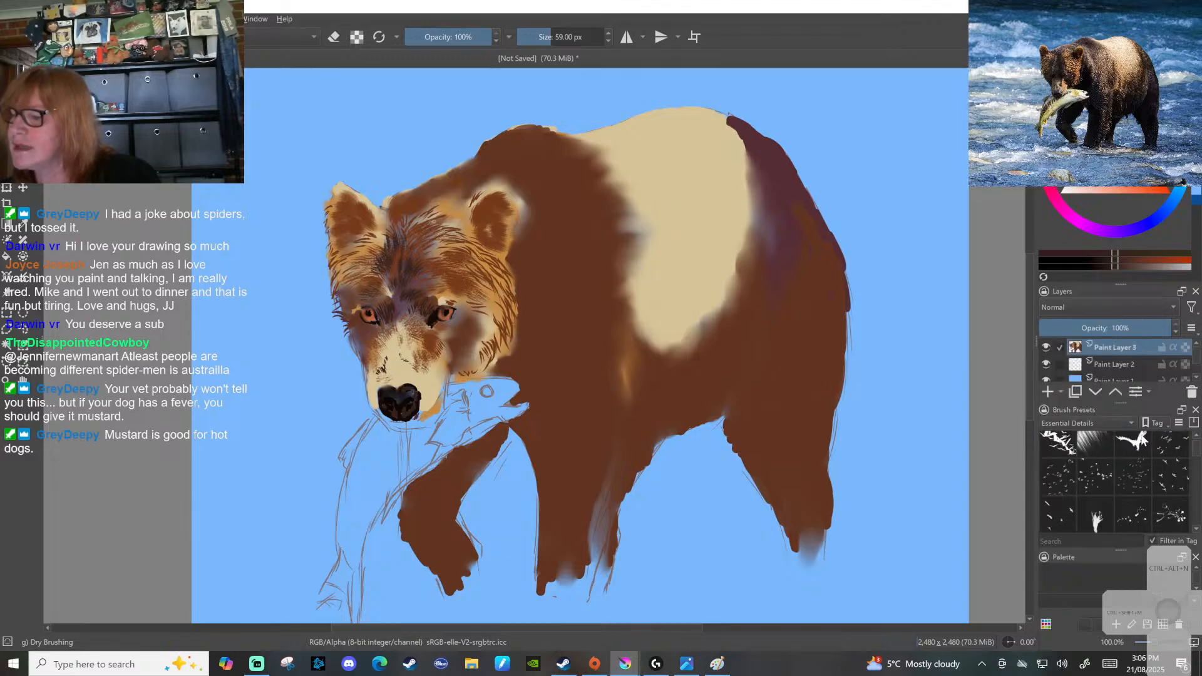
pyautogui.click(1135, 428)
pyautogui.click(1110, 437)
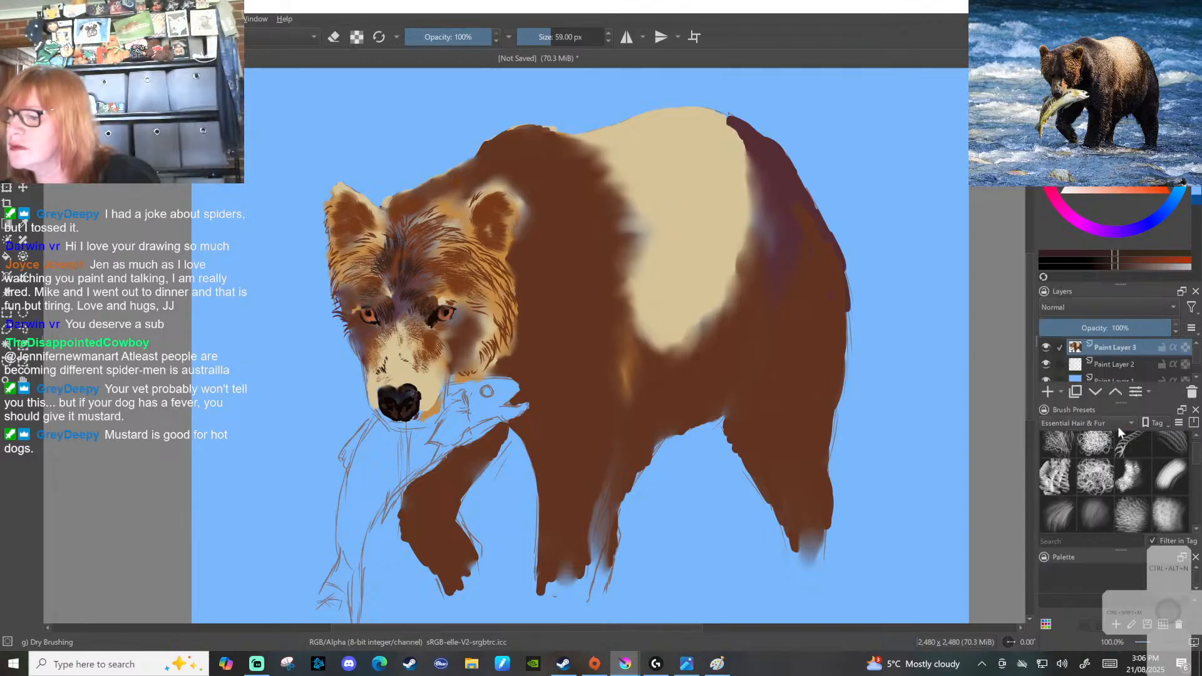
pyautogui.click(1062, 517)
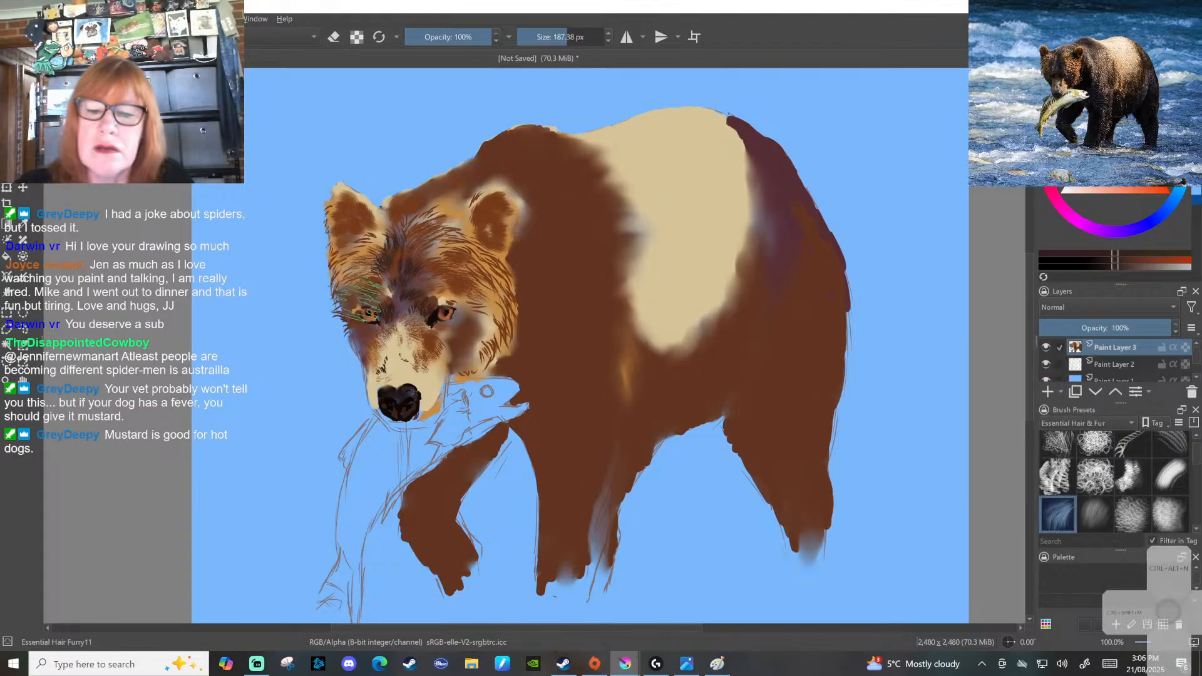
# Reduce the fur brush to 84 px and add dark brown fur over the ears, face and cheeks
pyautogui.press('[')
pyautogui.press('[')
pyautogui.press('[')
pyautogui.press('[')
pyautogui.press('[')
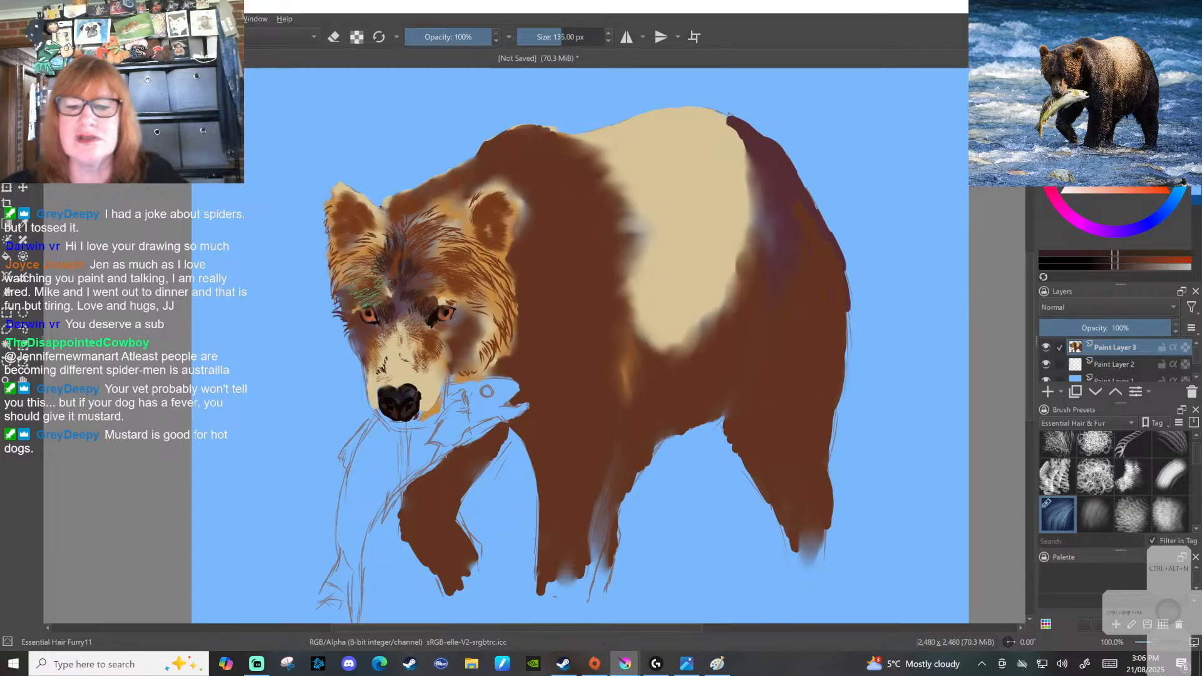
pyautogui.press('[')
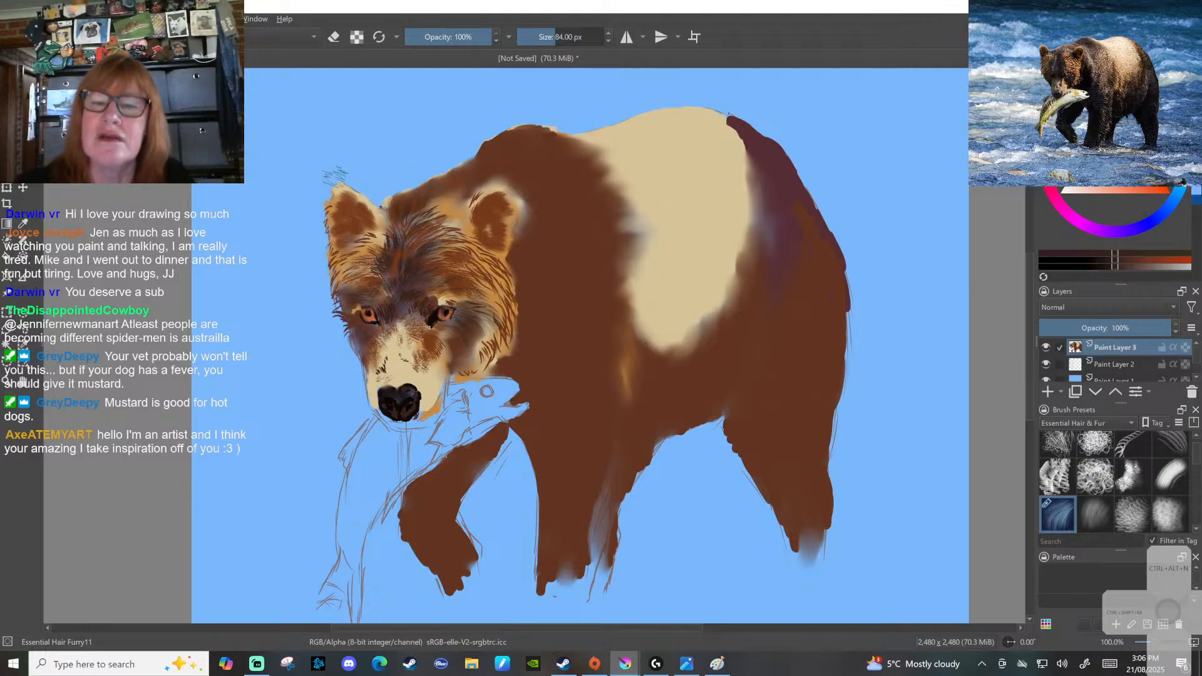
pyautogui.moveTo(347, 213)
pyautogui.mouseDown()
pyautogui.moveTo(349, 244)
pyautogui.moveTo(364, 256)
pyautogui.mouseUp()
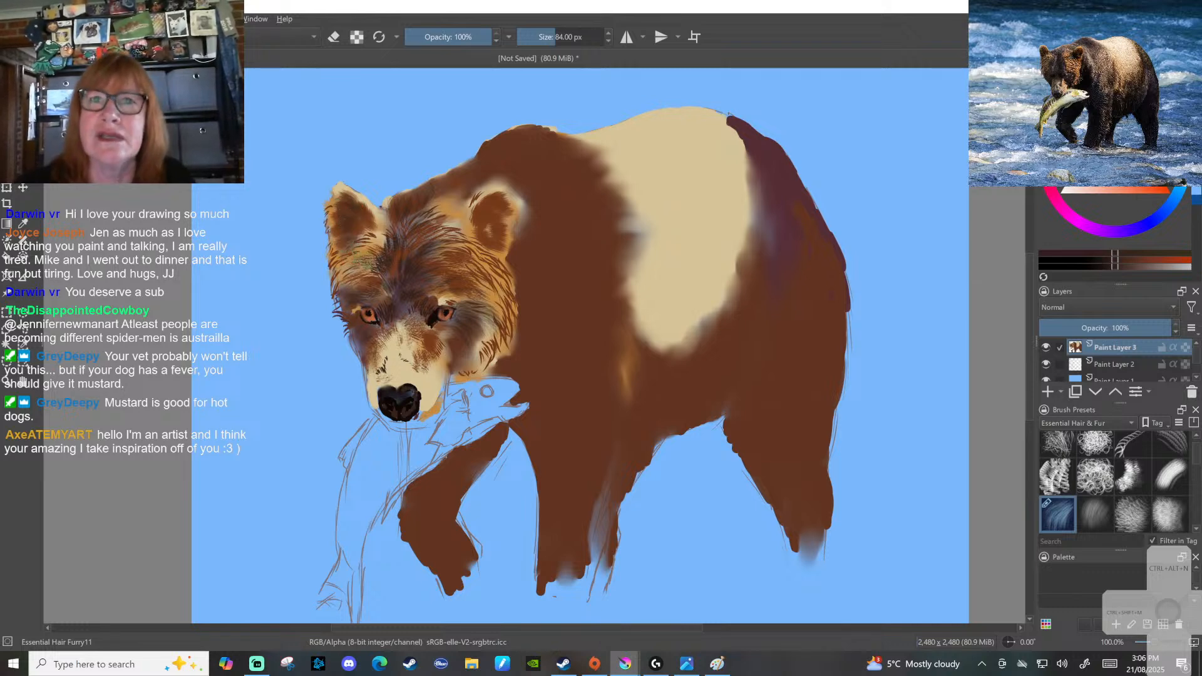
pyautogui.moveTo(348, 310); pyautogui.dragTo(378, 374)
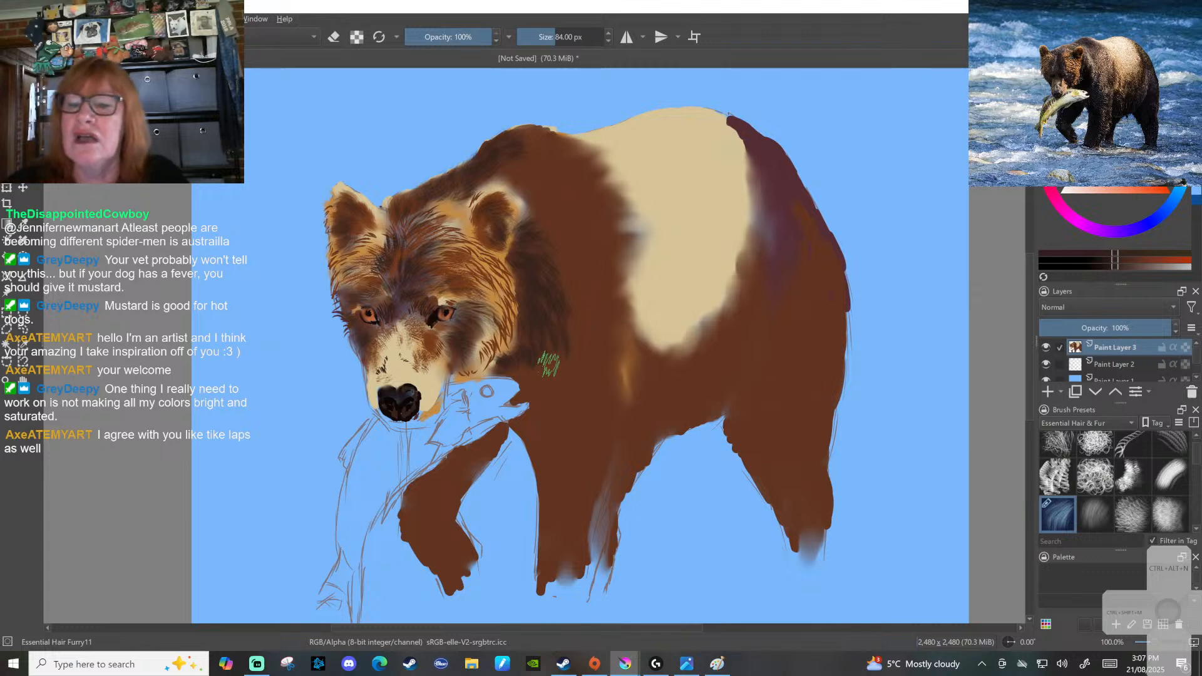
# Paint dark brown fur over the neck and shoulder hump, feathering it into the cream back with Essential Hair Furry11 at 84 px
pyautogui.moveTo(523, 180)
pyautogui.mouseDown()
pyautogui.moveTo(546, 193)
pyautogui.moveTo(526, 197)
pyautogui.moveTo(543, 184)
pyautogui.mouseUp()
pyautogui.moveTo(516, 139)
pyautogui.mouseDown()
pyautogui.moveTo(508, 142)
pyautogui.moveTo(564, 140)
pyautogui.moveTo(555, 166)
pyautogui.moveTo(590, 171)
pyautogui.moveTo(564, 187)
pyautogui.moveTo(602, 181)
pyautogui.moveTo(588, 204)
pyautogui.moveTo(549, 205)
pyautogui.moveTo(575, 229)
pyautogui.moveTo(561, 236)
pyautogui.moveTo(562, 223)
pyautogui.moveTo(611, 225)
pyautogui.mouseUp()
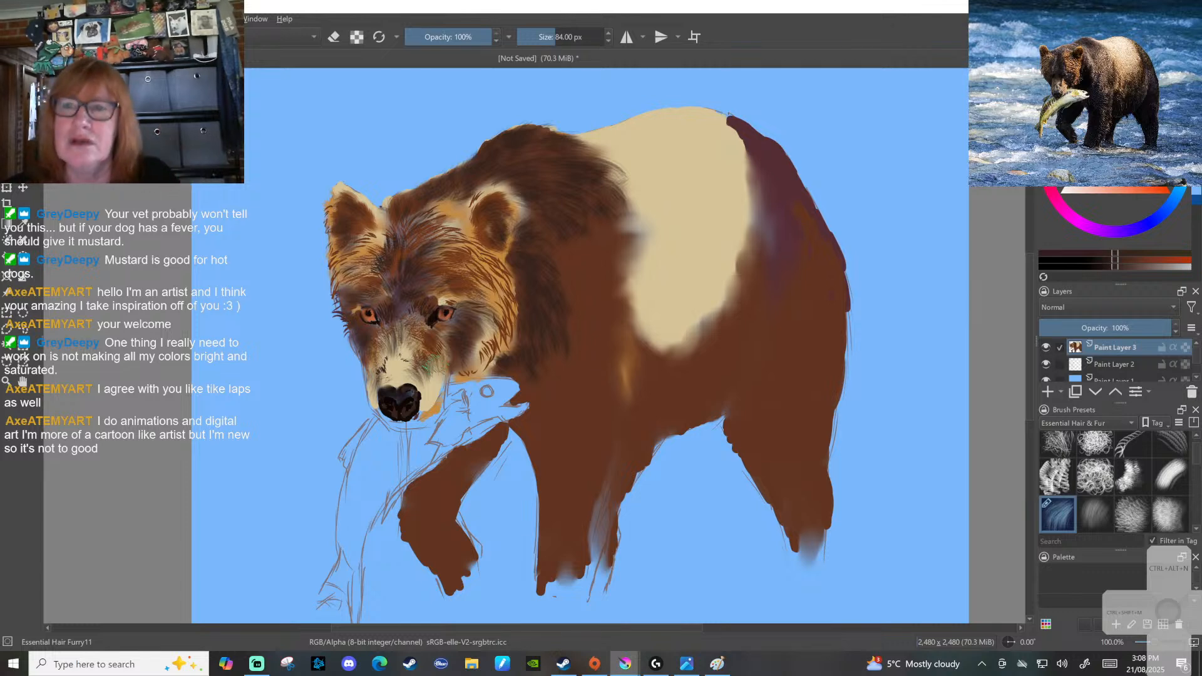
pyautogui.moveTo(592, 154)
pyautogui.mouseDown()
pyautogui.moveTo(616, 152)
pyautogui.moveTo(595, 139)
pyautogui.mouseUp()
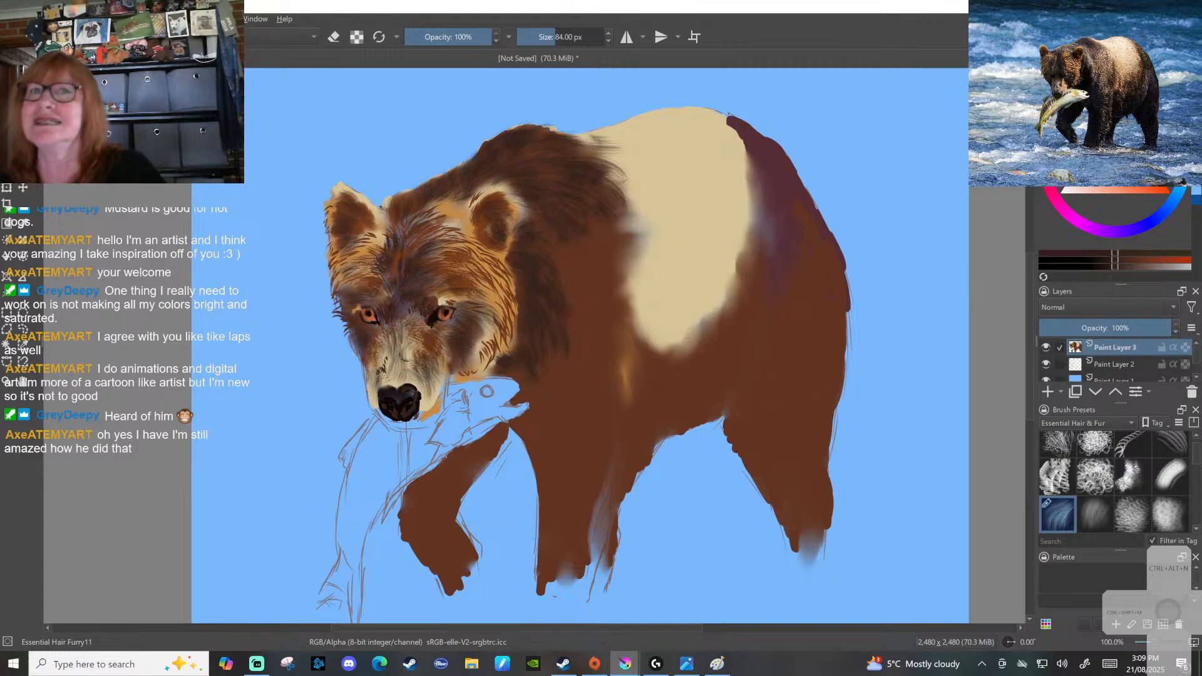
# Lighten the fur brush colour and stroke lighter hairs along the outer edge of the bear's right ear
pyautogui.press('l')
pyautogui.press('l')
pyautogui.press('l')
pyautogui.press('l')
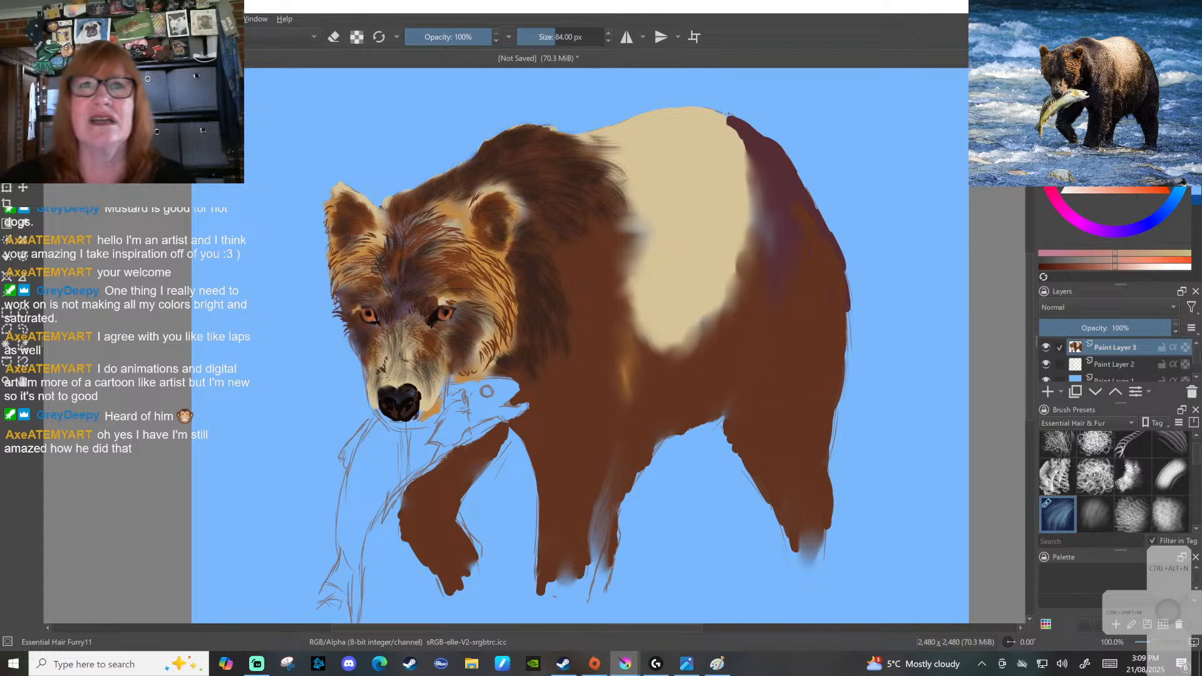
pyautogui.moveTo(339, 188)
pyautogui.mouseDown()
pyautogui.moveTo(373, 213)
pyautogui.moveTo(332, 222)
pyautogui.mouseUp()
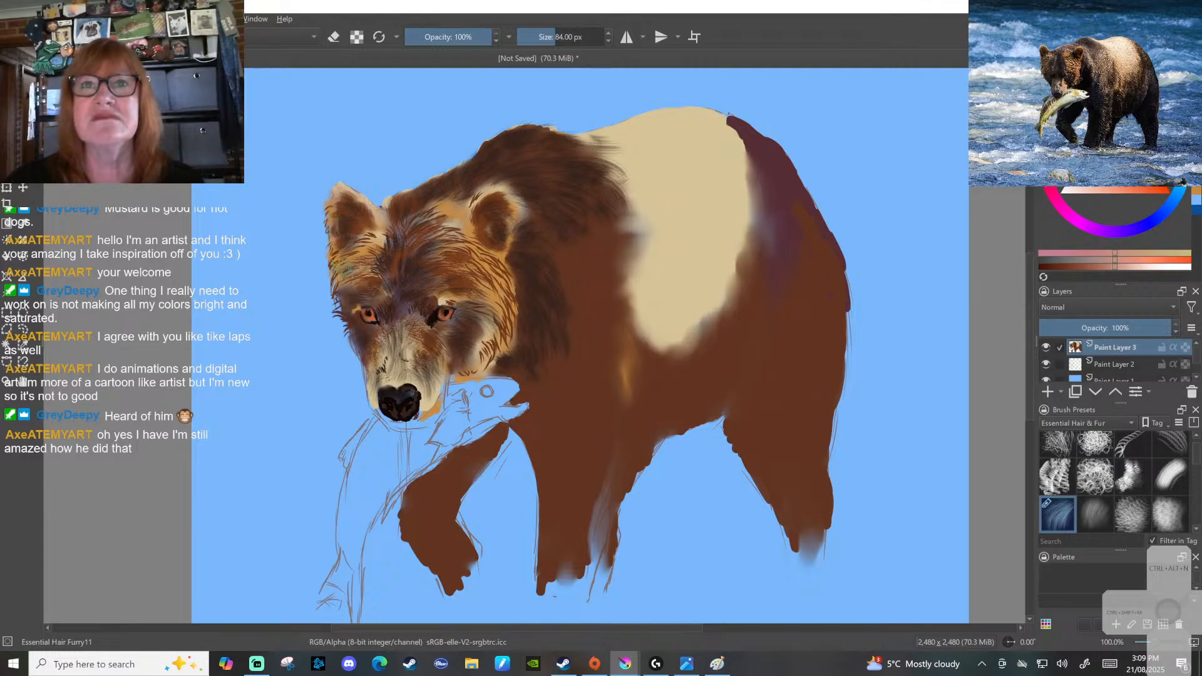
# Choose the Essential Hair FurryPelt2 brush and reduce its size to 118 px
pyautogui.moveTo(1197, 455)
pyautogui.mouseDown()
pyautogui.moveTo(1201, 517)
pyautogui.moveTo(1199, 450)
pyautogui.moveTo(1199, 496)
pyautogui.mouseUp()
pyautogui.click(1069, 483)
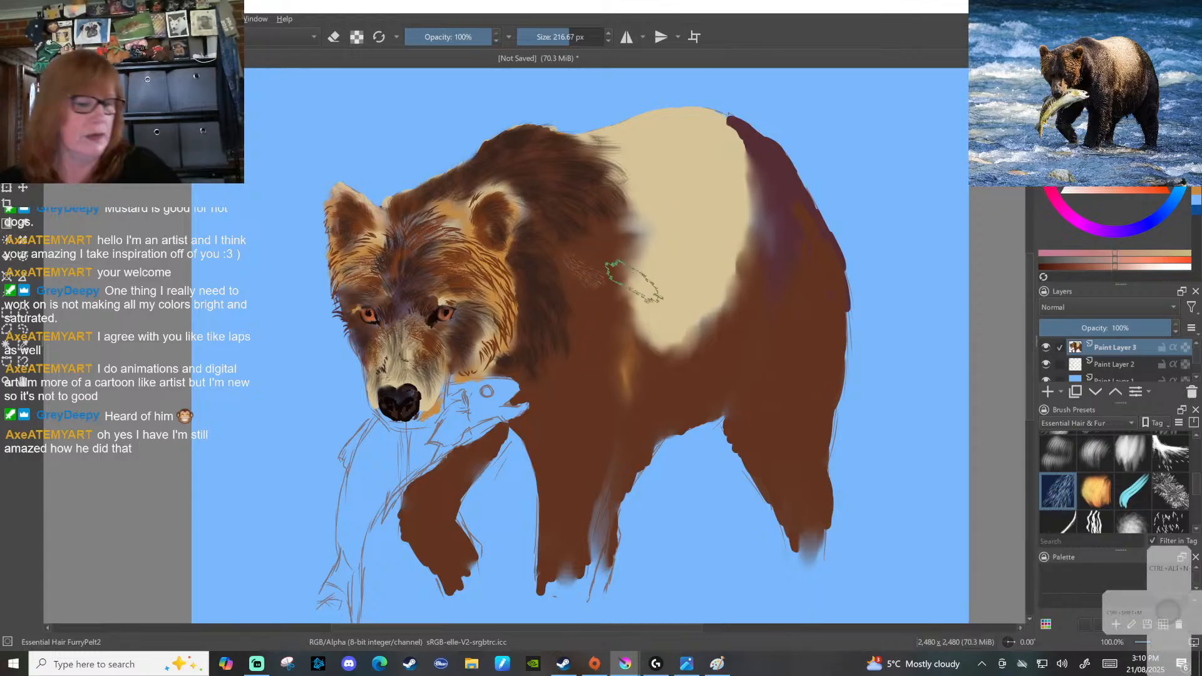
pyautogui.press('[')
pyautogui.press('[')
pyautogui.press('[')
pyautogui.press('[')
pyautogui.press('[')
pyautogui.press('[')
pyautogui.press('[')
pyautogui.press('[')
pyautogui.press('[')
pyautogui.press('[')
# Sample a dark brown near the bear's left ear and brush pelt texture over the shoulder and the side of the muzzle
pyautogui.rightClick(448, 213)
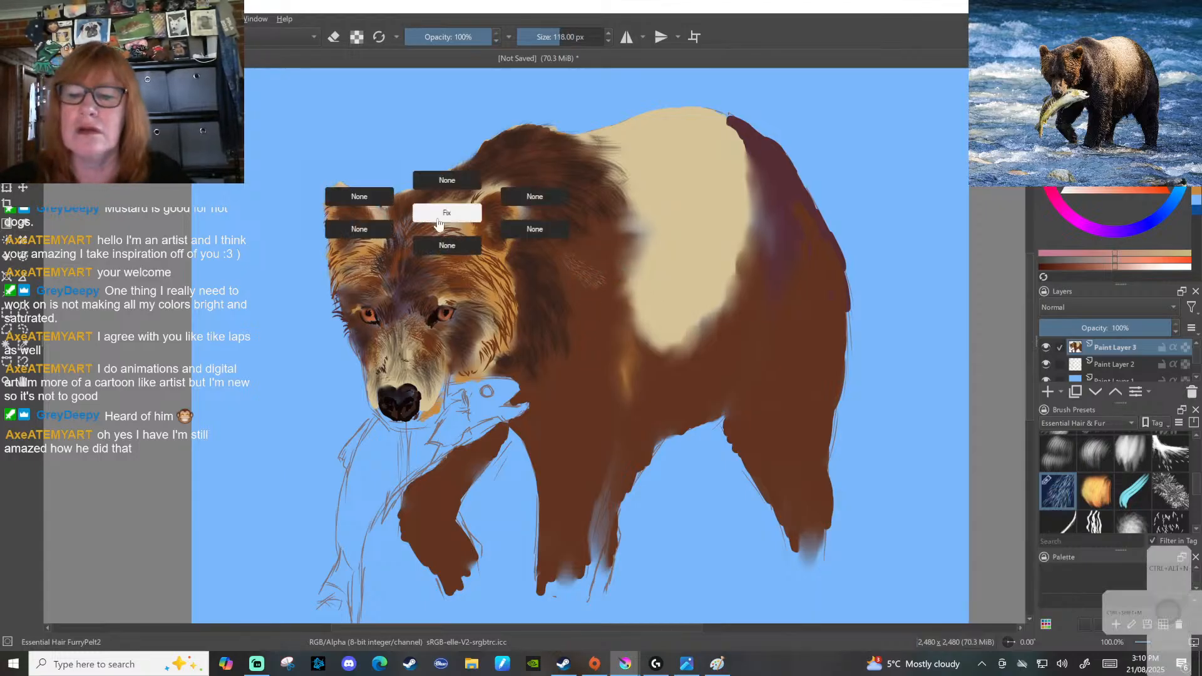
pyautogui.click(464, 217)
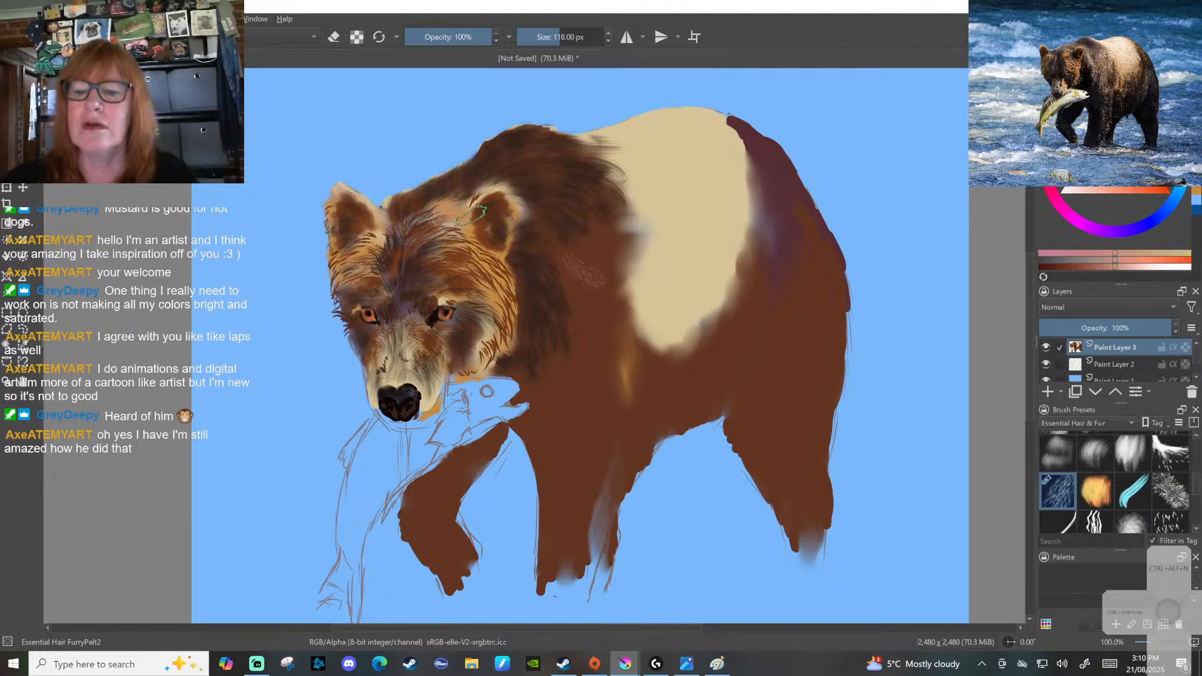
pyautogui.keyDown('ctrl'); pyautogui.click(474, 233); pyautogui.keyUp('ctrl')
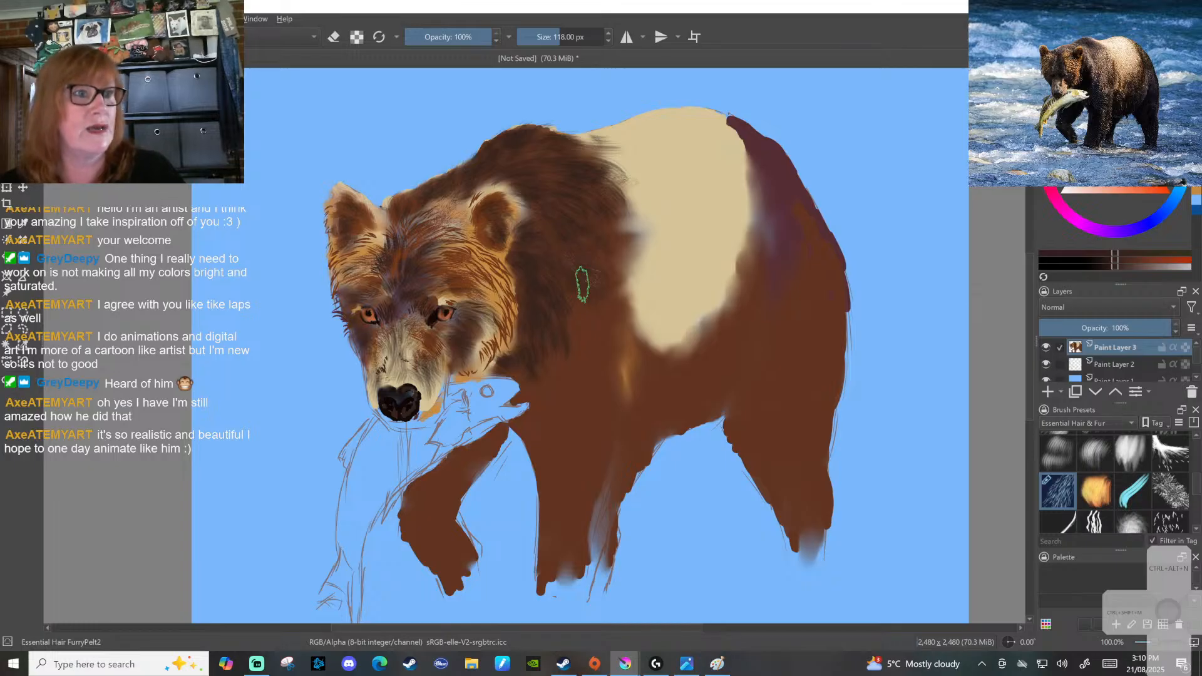
pyautogui.moveTo(432, 367)
pyautogui.mouseDown()
pyautogui.moveTo(437, 382)
pyautogui.moveTo(446, 375)
pyautogui.moveTo(421, 389)
pyautogui.moveTo(426, 408)
pyautogui.mouseUp()
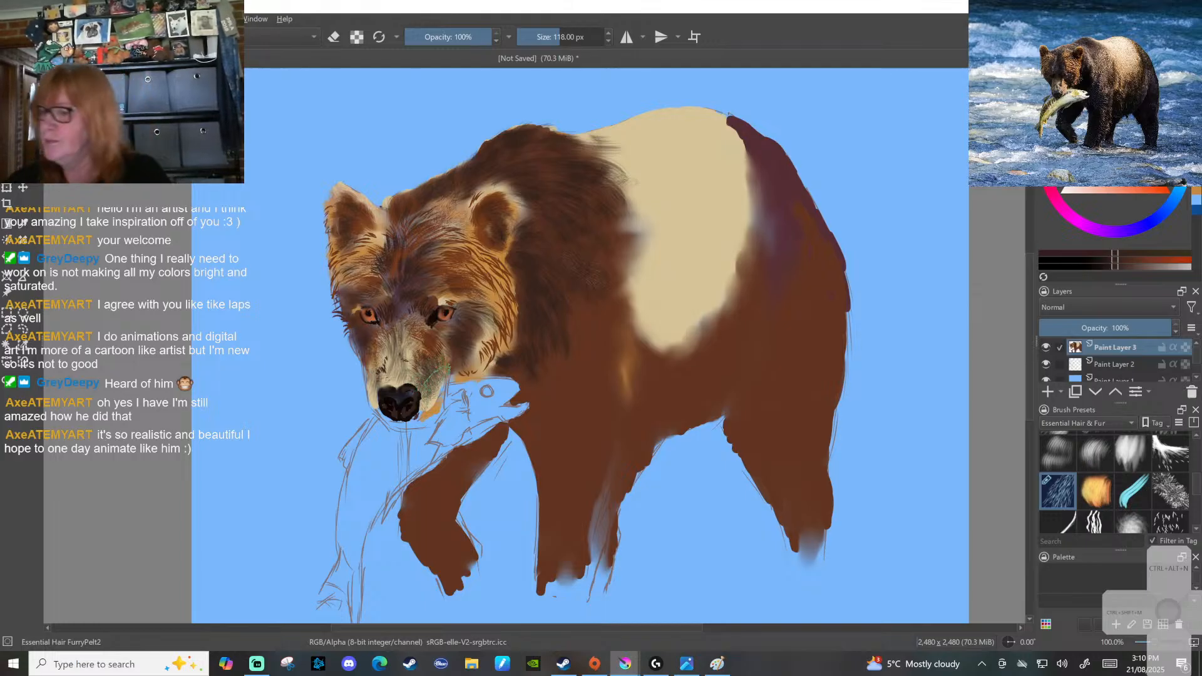
# Show the favourites brush presets and choose the Ink-4 Pen Rough brush at 9 px
pyautogui.moveTo(1178, 446)
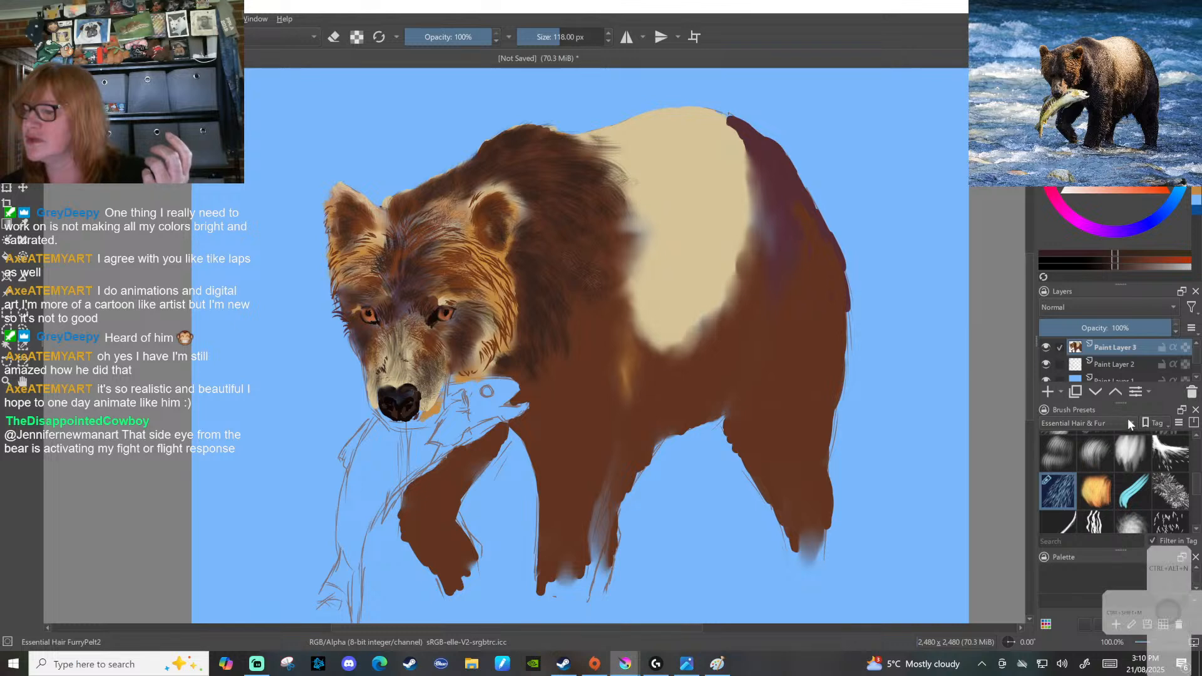
pyautogui.click(1129, 422)
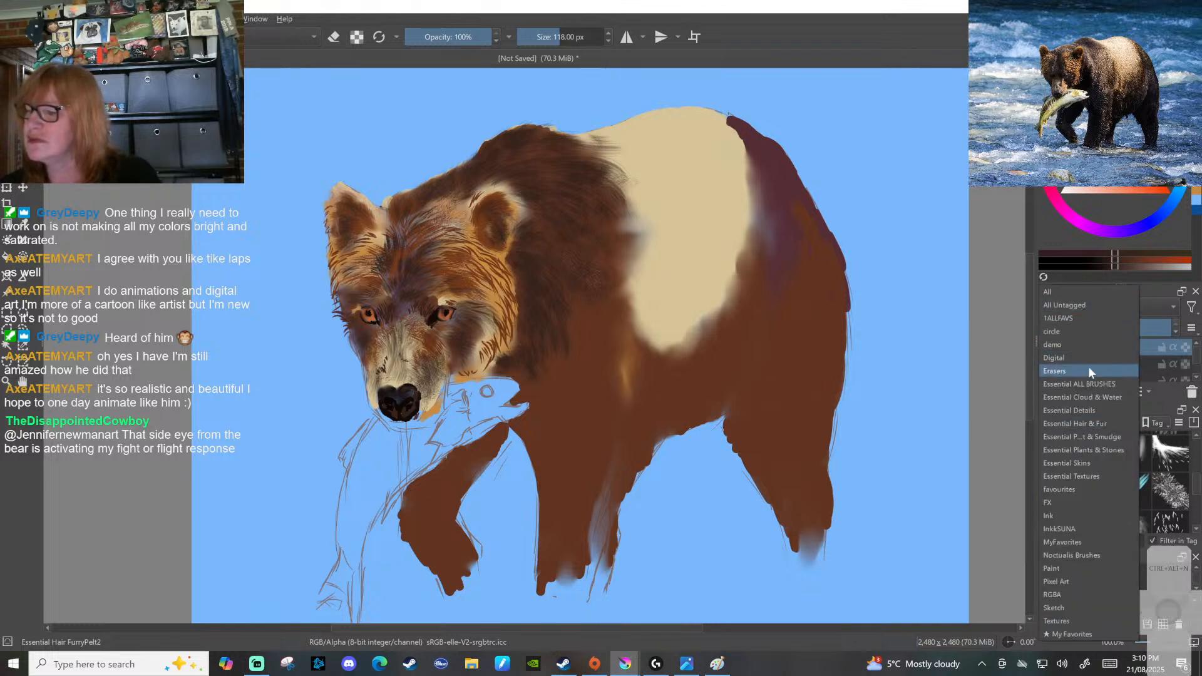
pyautogui.click(1081, 490)
pyautogui.click(1103, 443)
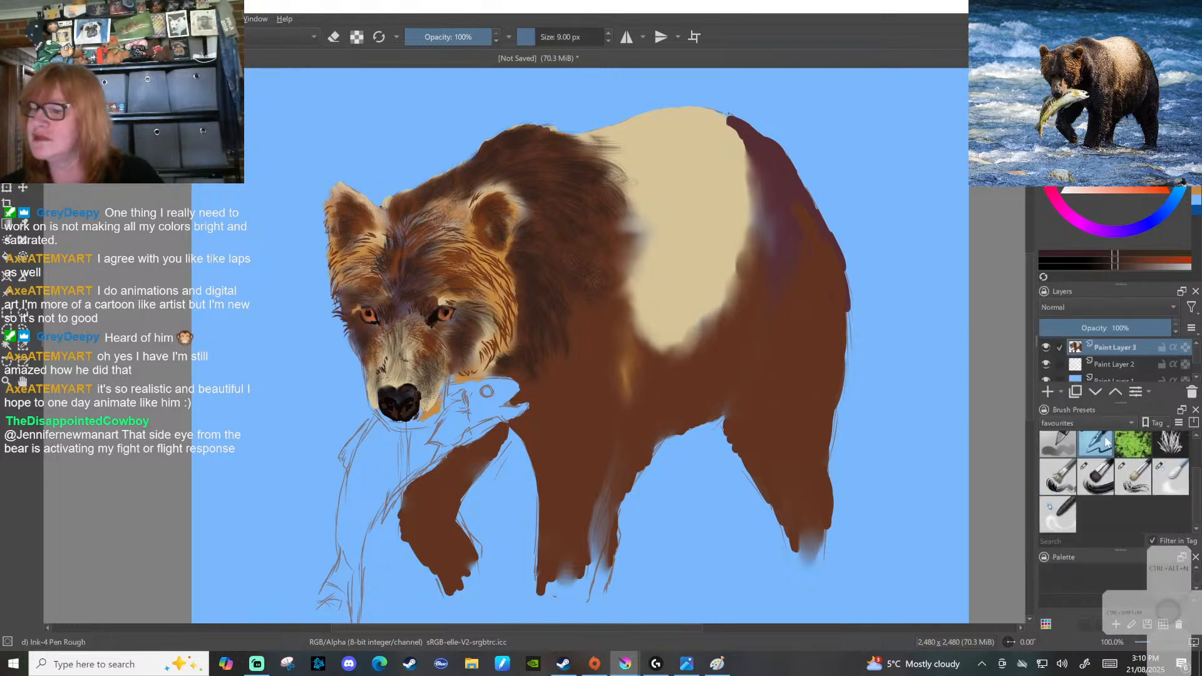
pyautogui.moveTo(1106, 442)
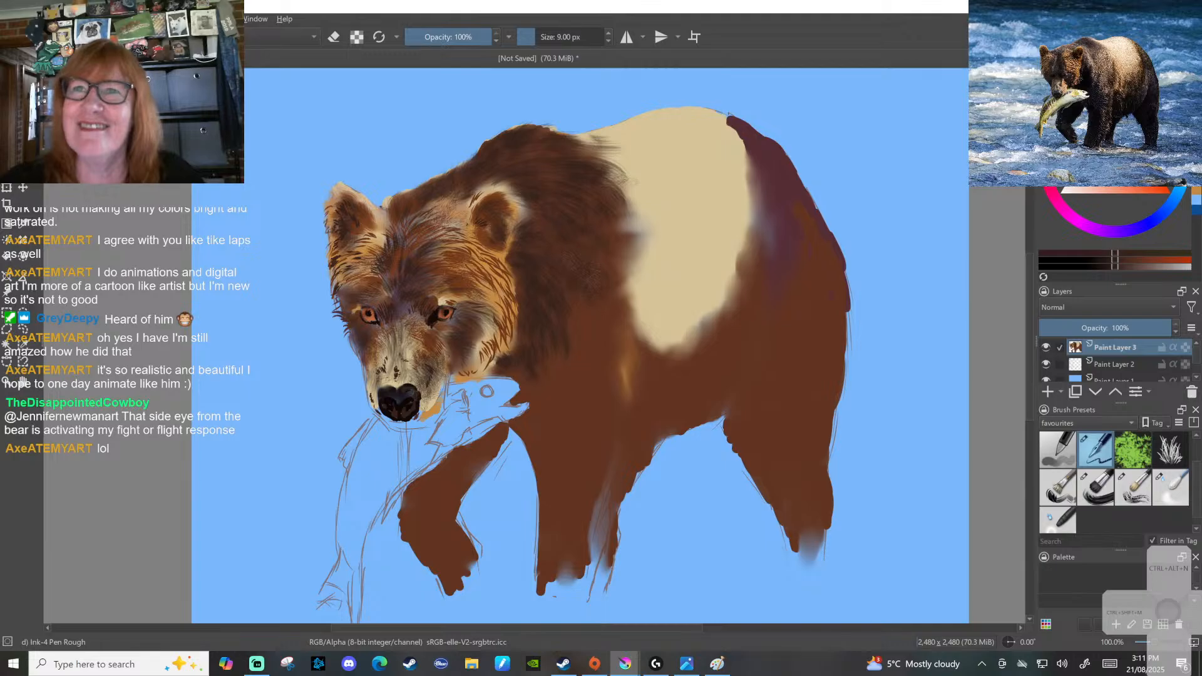
# Ink short dark hairs at the base of the bear's left ear, on the brow and along the top of the forehead
pyautogui.moveTo(464, 224); pyautogui.dragTo(460, 236)
pyautogui.moveTo(465, 222); pyautogui.dragTo(465, 236)
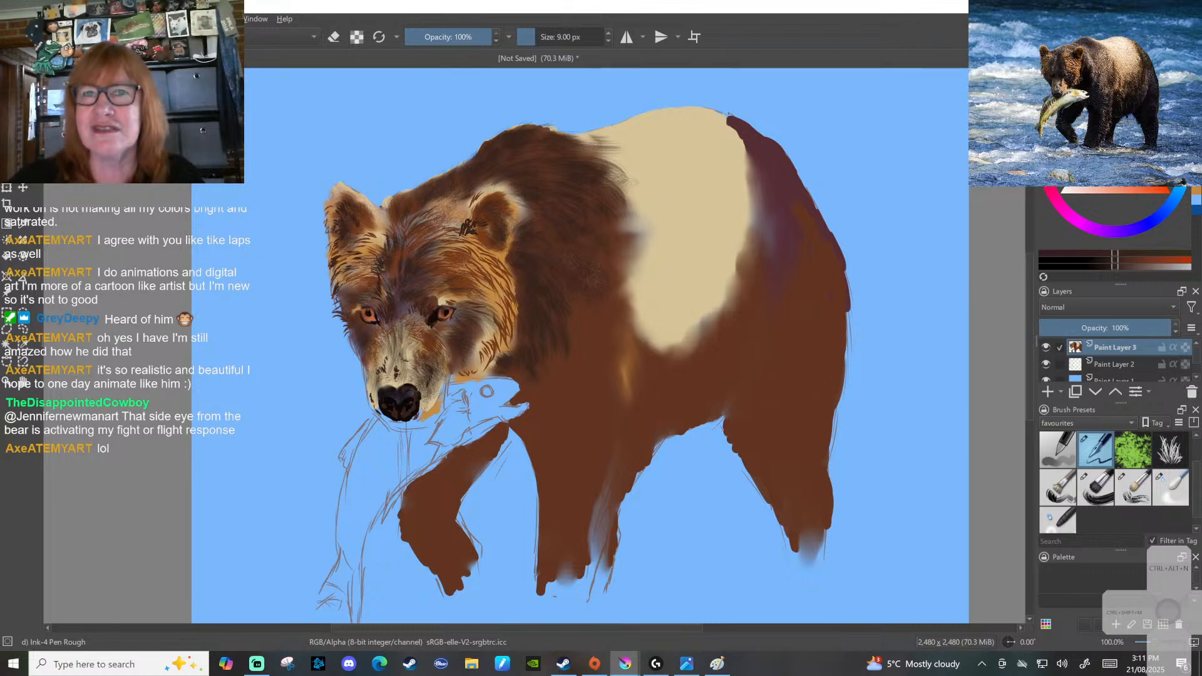
pyautogui.moveTo(372, 264); pyautogui.dragTo(378, 273)
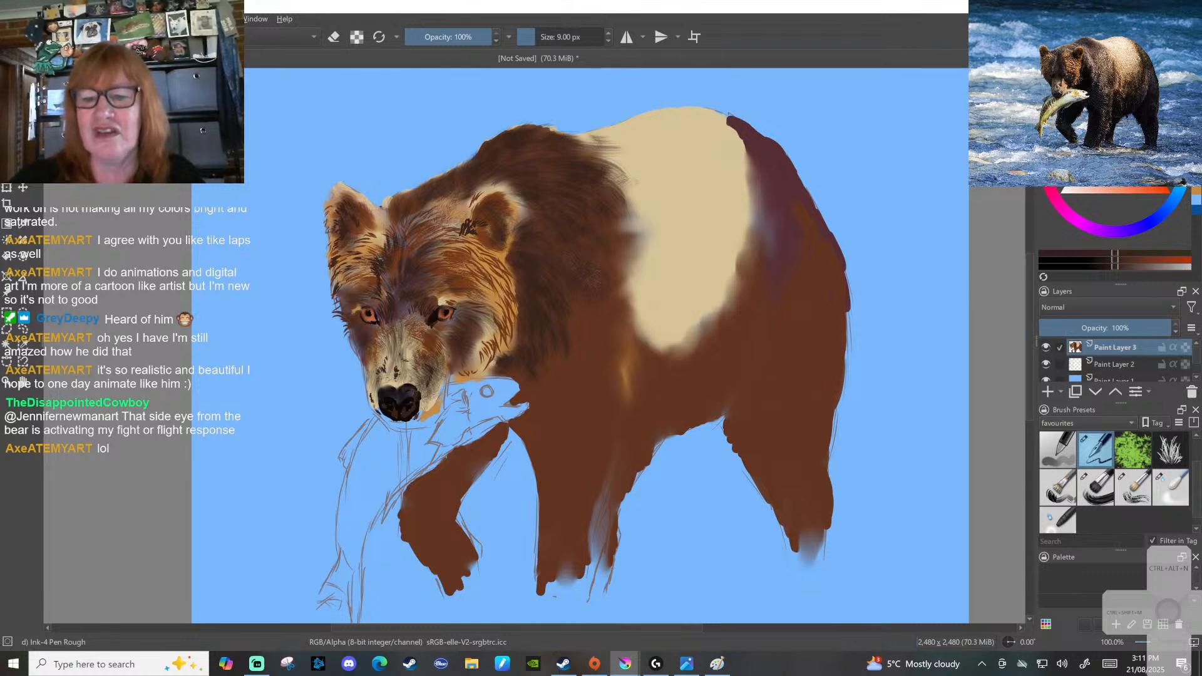
pyautogui.moveTo(384, 210); pyautogui.dragTo(389, 218)
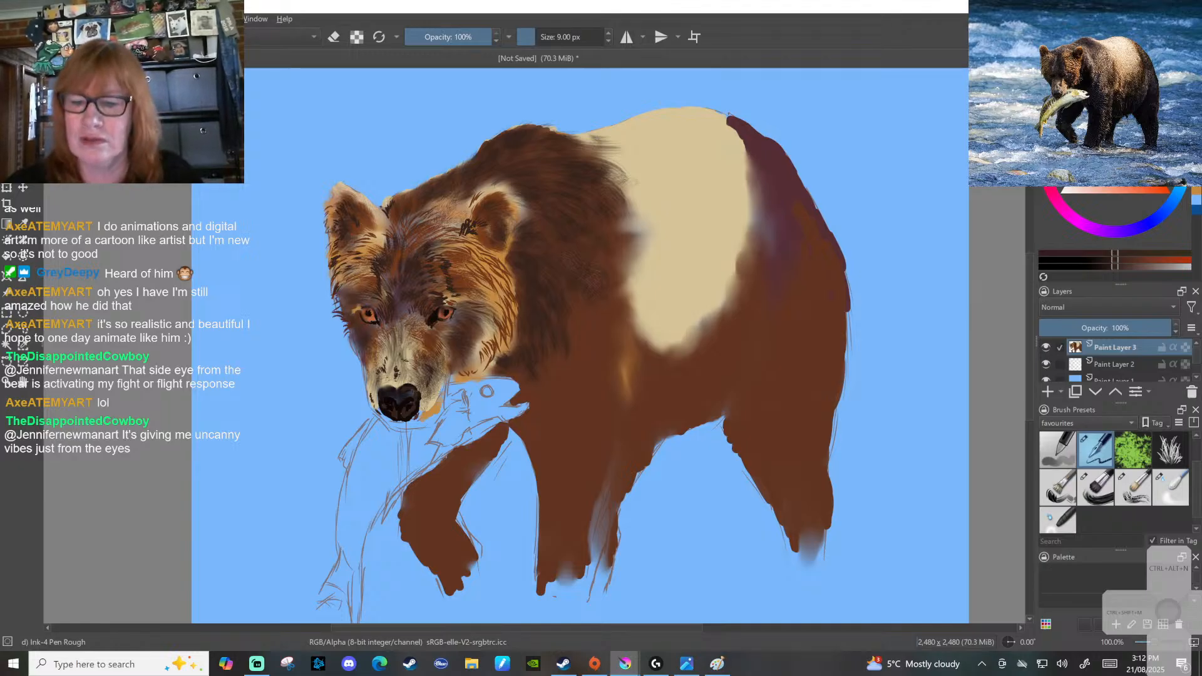
# Add dark ink hairs beside the eyes, down the cheek edge and along both sides of the muzzle
pyautogui.moveTo(461, 294); pyautogui.dragTo(478, 305)
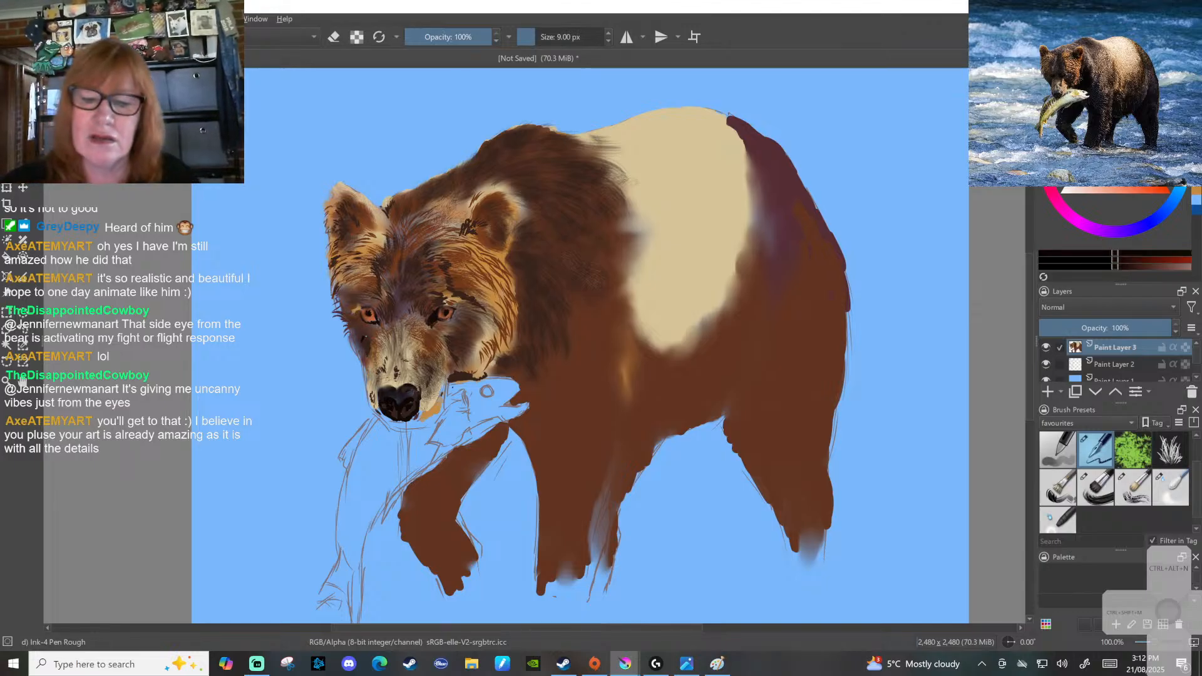
pyautogui.moveTo(369, 343); pyautogui.dragTo(368, 357)
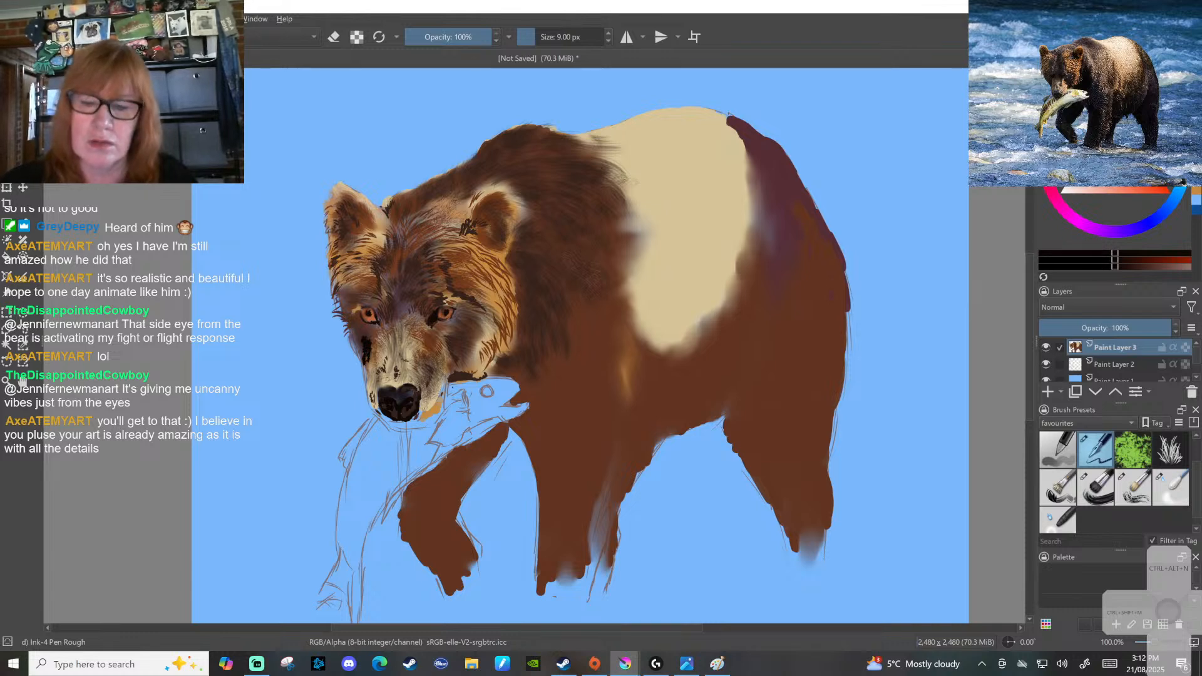
pyautogui.moveTo(366, 361); pyautogui.dragTo(369, 375)
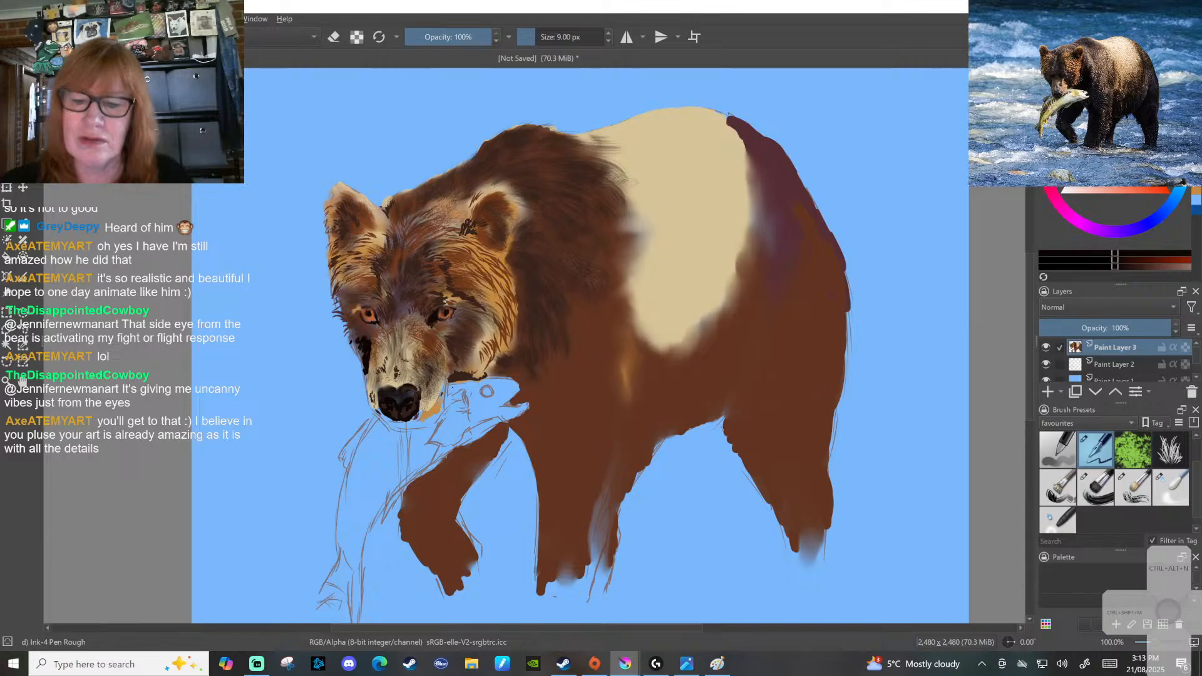
pyautogui.click(441, 342)
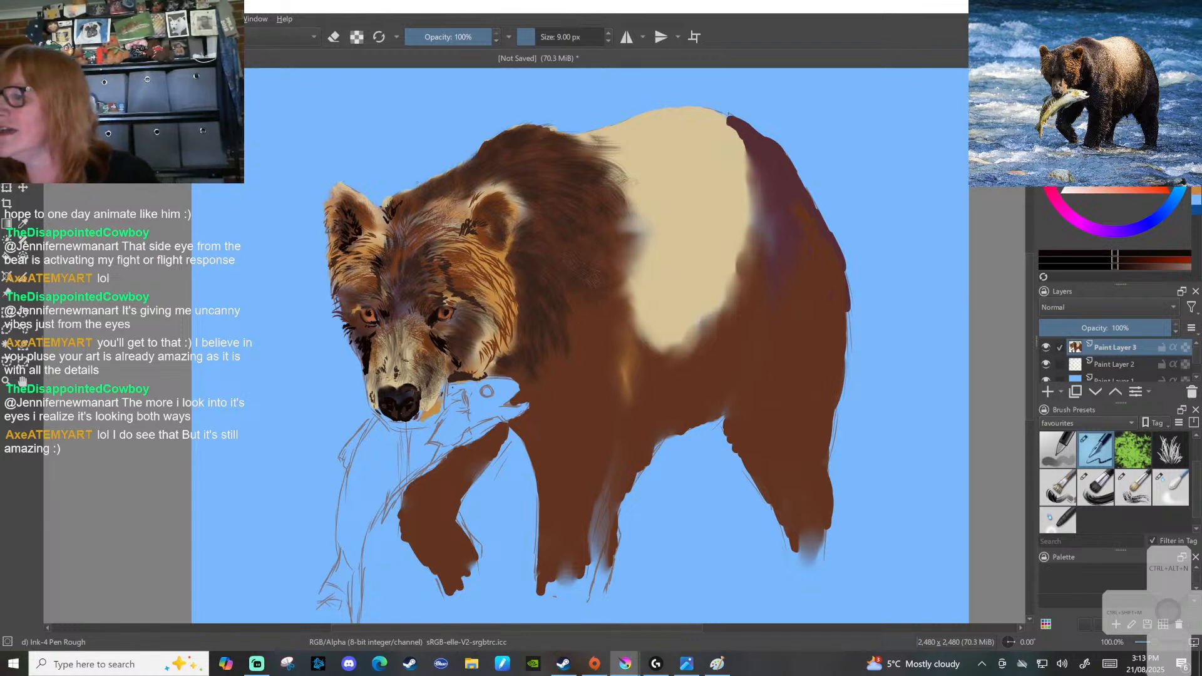
# Repaint the irises orange around dark pupils, add pale yellow highlights to the nose, and switch back to the dark colour
pyautogui.press('x')
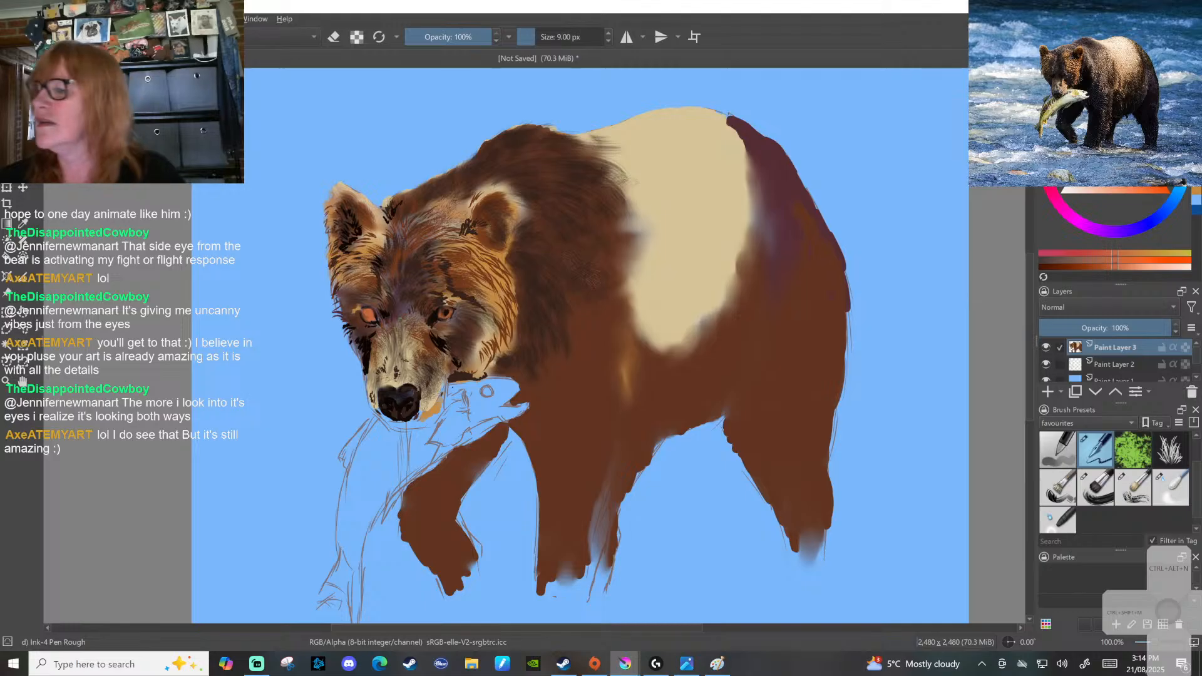
pyautogui.press('x')
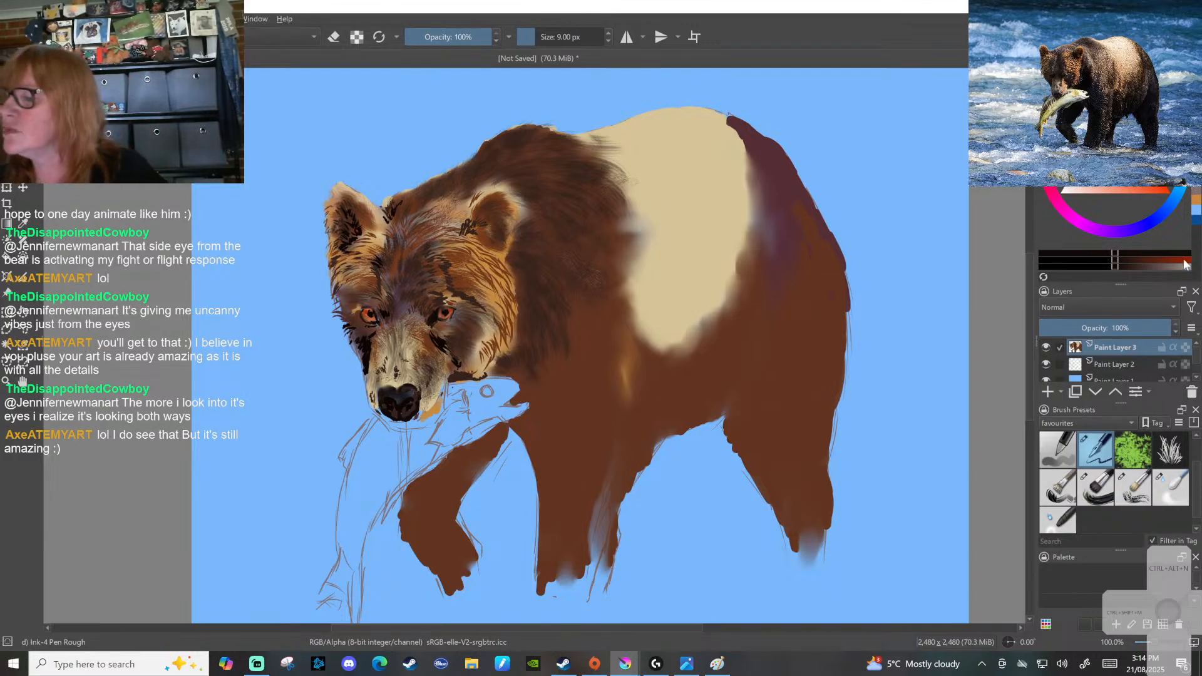
pyautogui.click(1194, 187)
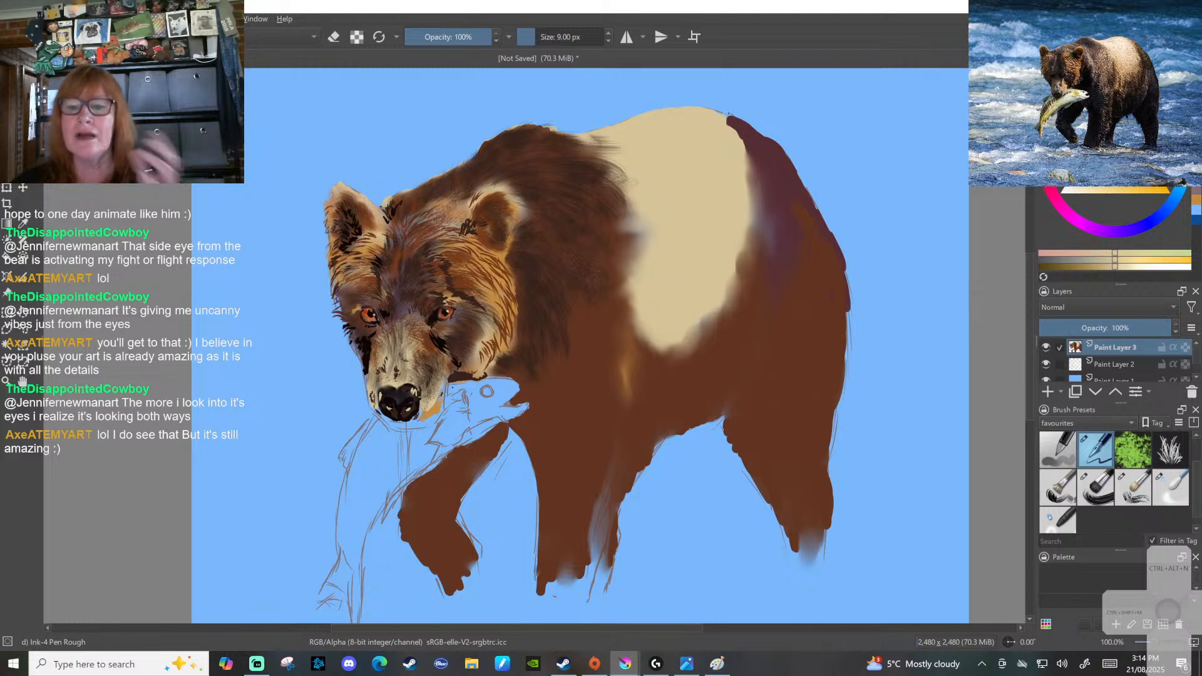
pyautogui.press('x')
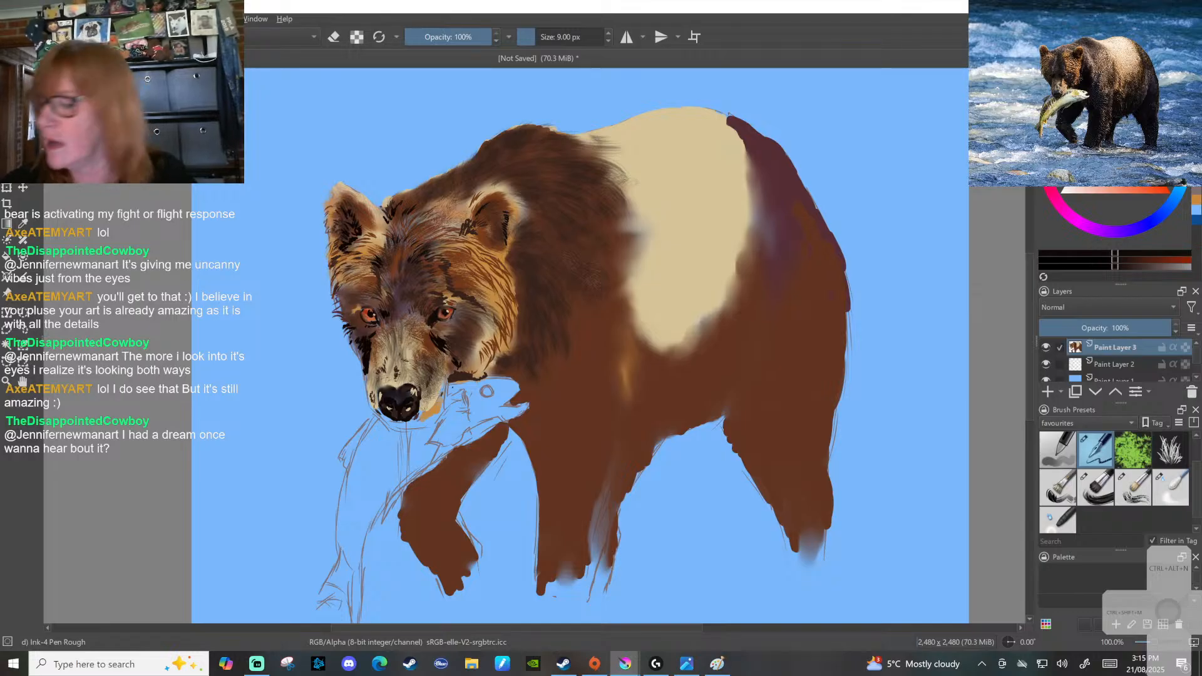
# Darken the forehead with Dry Brushing at 59 px, and add near-white highlights around the eyes and nose, finishing with Ink-4 Pen Rough
pyautogui.click(1134, 487)
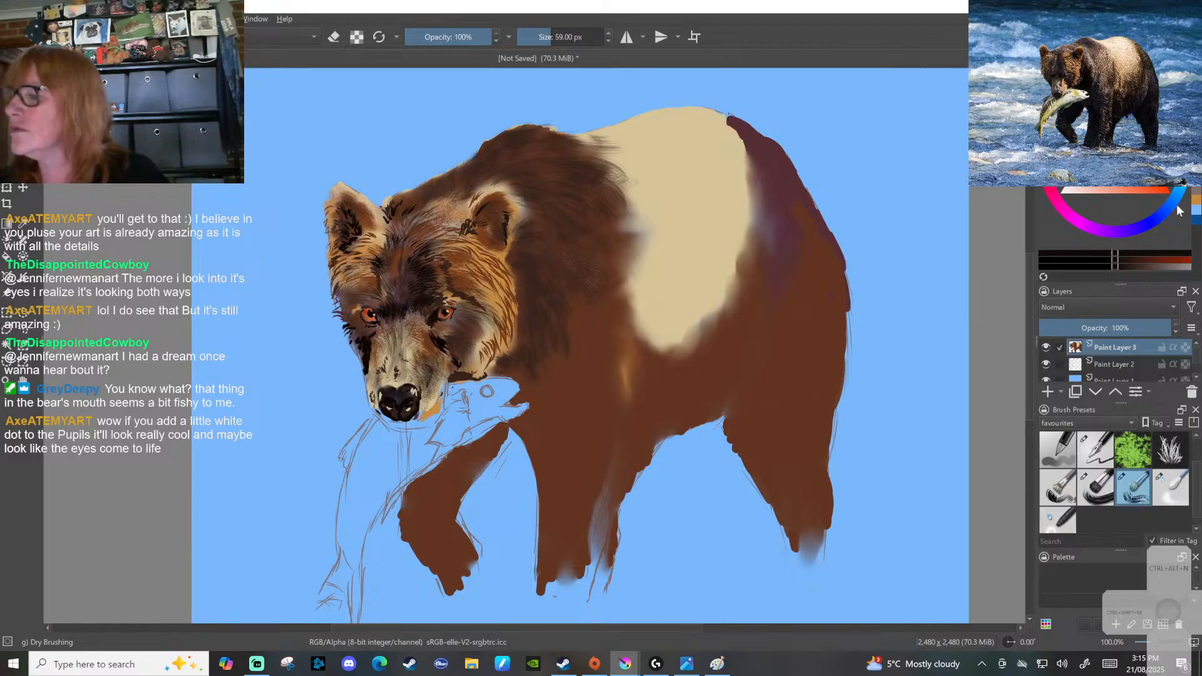
pyautogui.click(1063, 192)
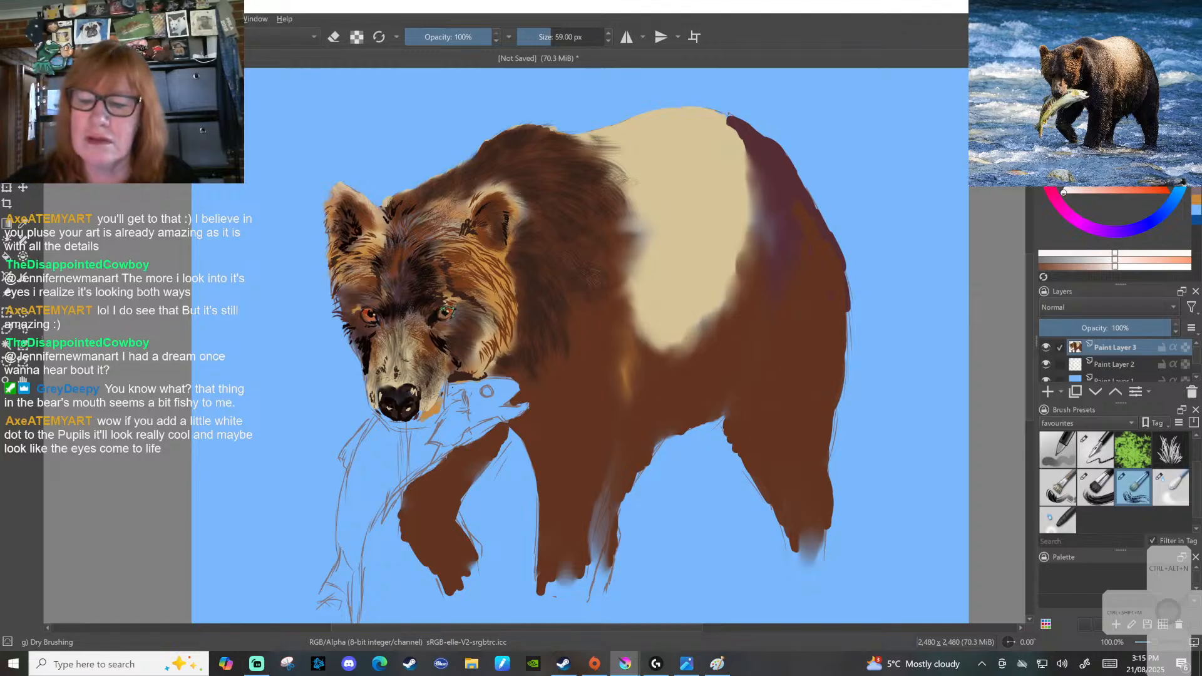
pyautogui.click(1098, 450)
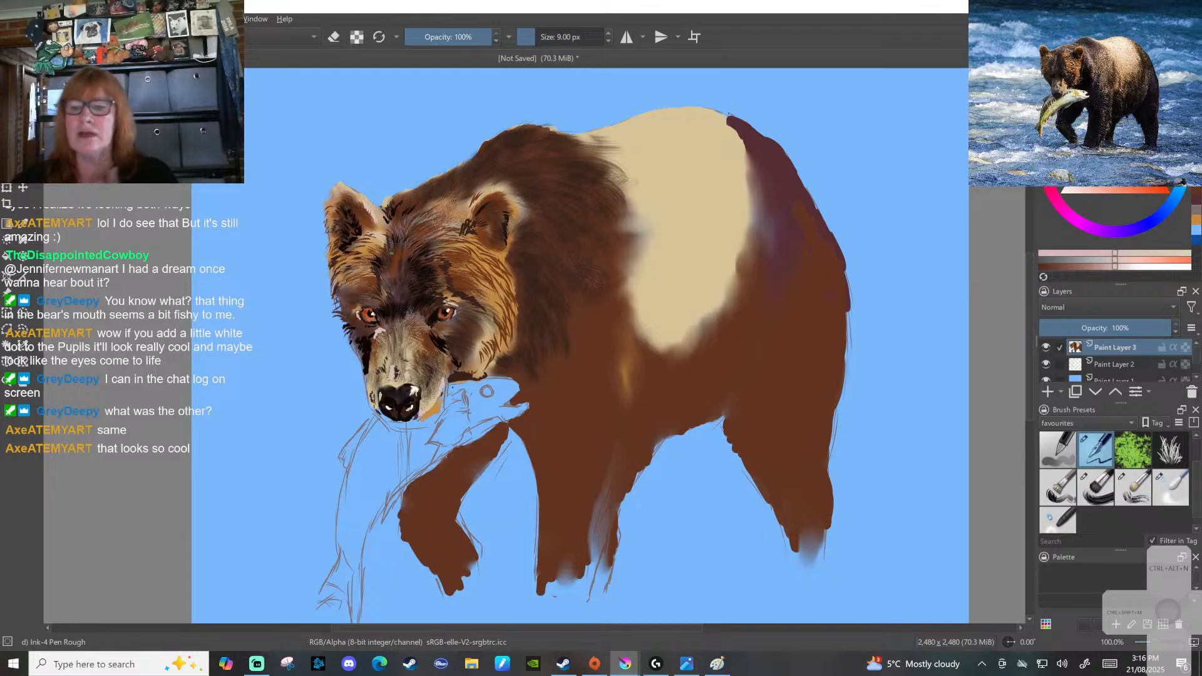
# Sample a dark brown from the forehead and ink hairs inside the bear's left ear and along the top of the head
pyautogui.keyDown('ctrl'); pyautogui.click(392, 253); pyautogui.keyUp('ctrl')
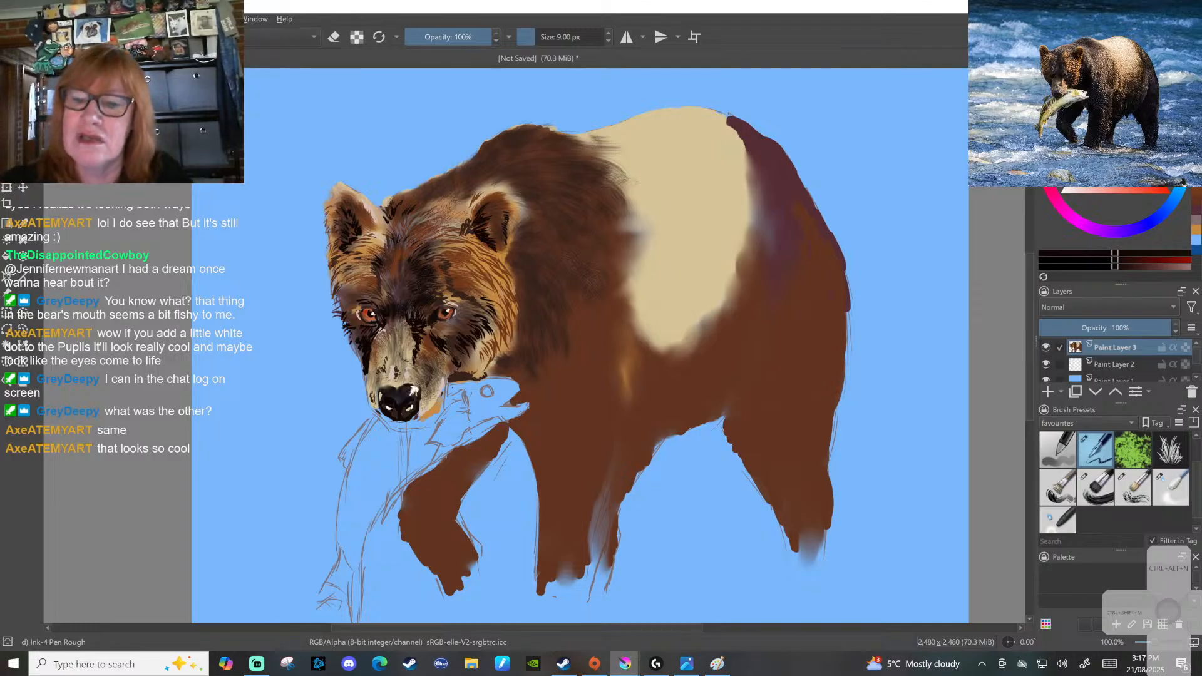
pyautogui.moveTo(484, 214)
pyautogui.mouseDown()
pyautogui.moveTo(492, 201)
pyautogui.moveTo(502, 210)
pyautogui.mouseUp()
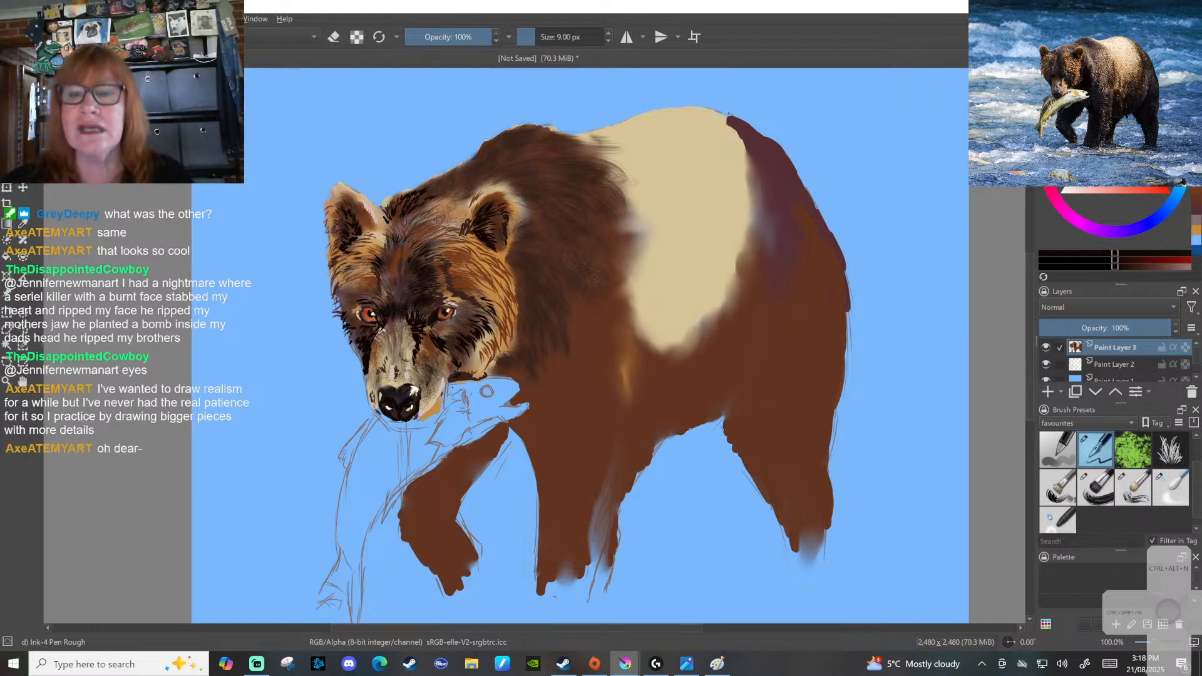
pyautogui.rightClick(425, 188)
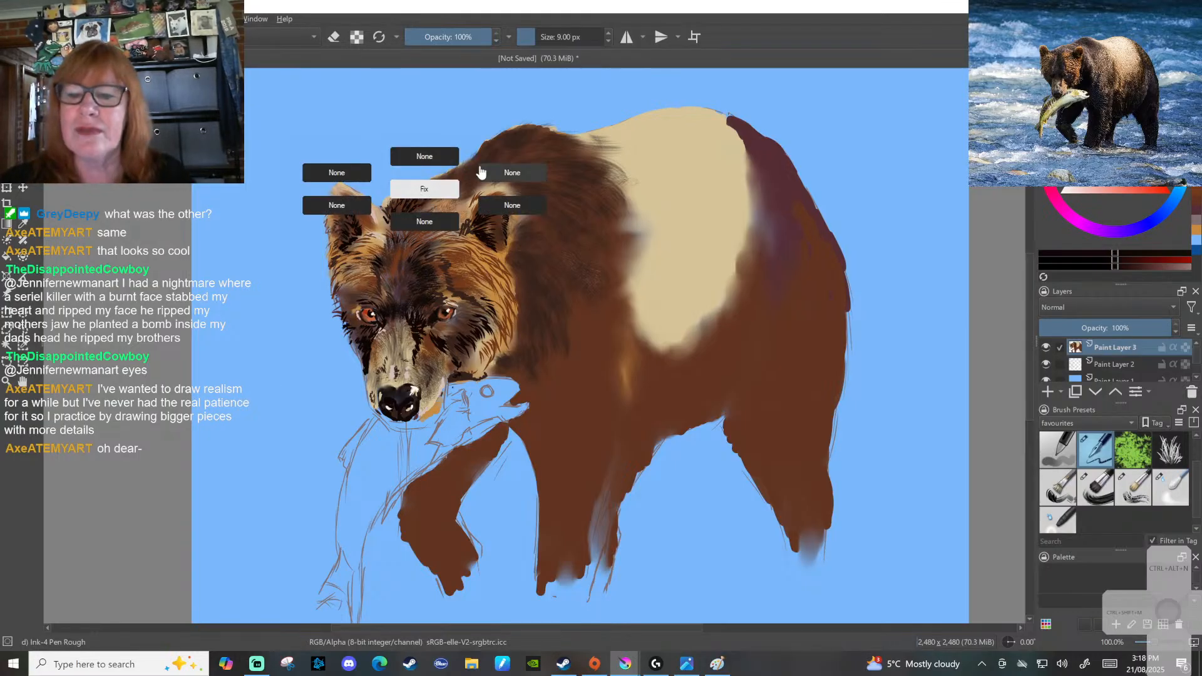
pyautogui.click(419, 192)
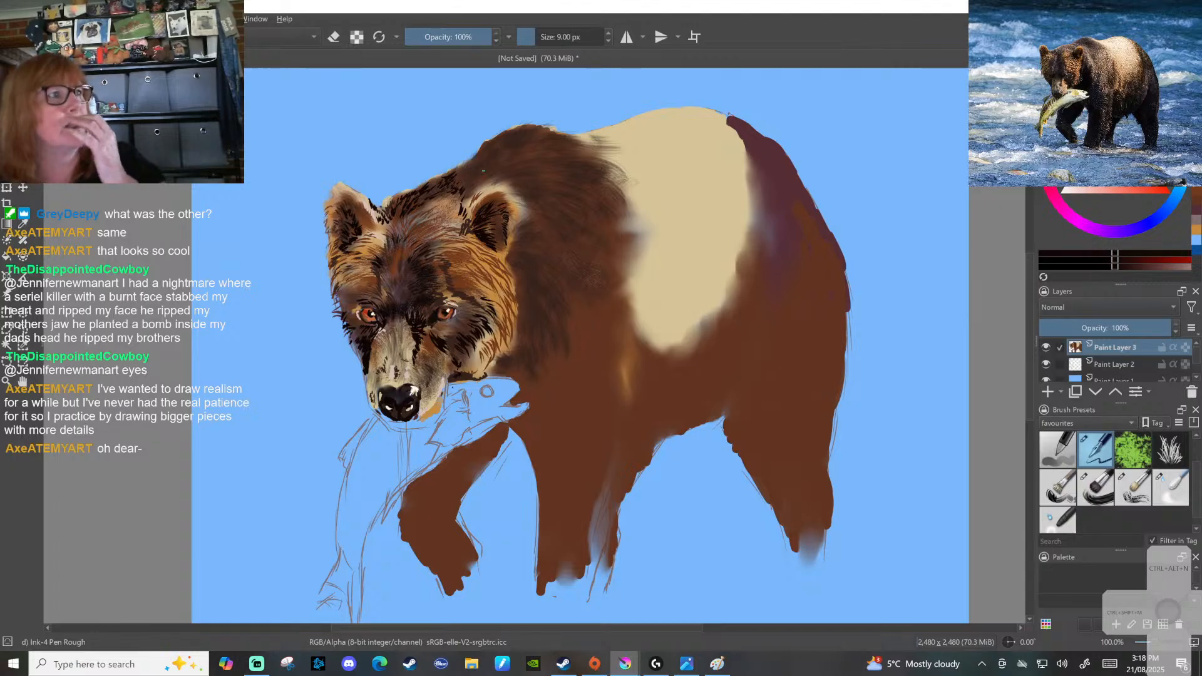
# Ink dark hairs under the cheek and down the neck edge behind the face with Ink-4 Pen Rough at 9 px
pyautogui.moveTo(506, 367)
pyautogui.mouseDown()
pyautogui.moveTo(516, 363)
pyautogui.moveTo(497, 369)
pyautogui.mouseUp()
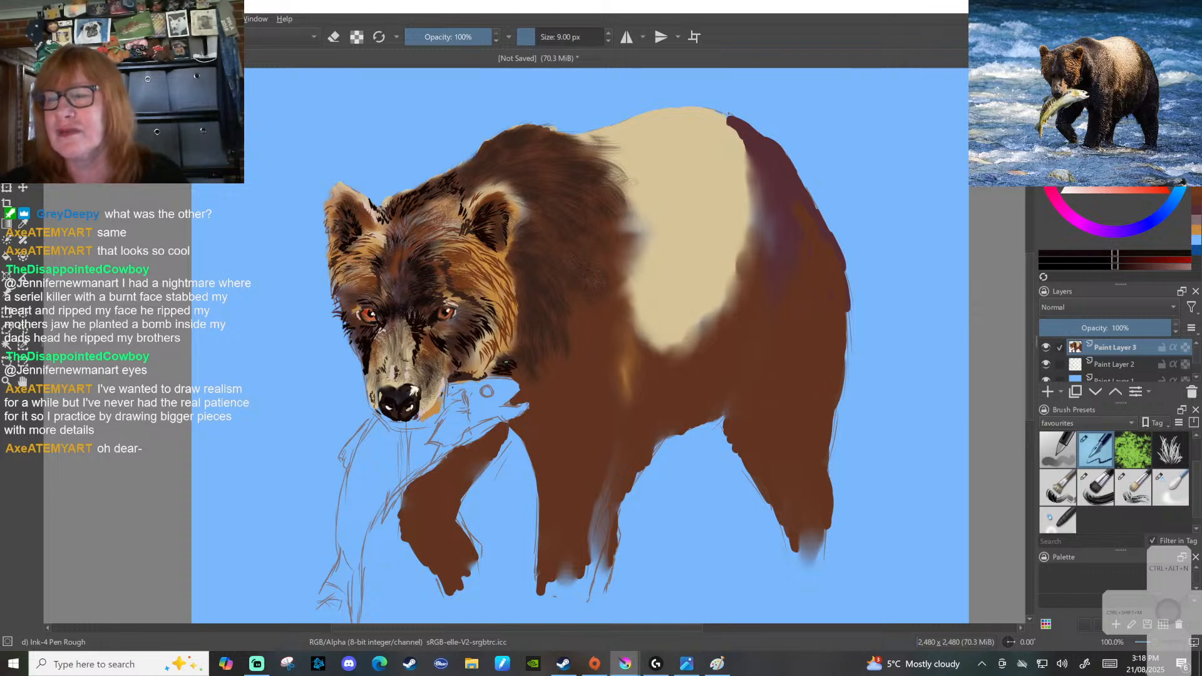
pyautogui.moveTo(514, 282); pyautogui.dragTo(518, 275)
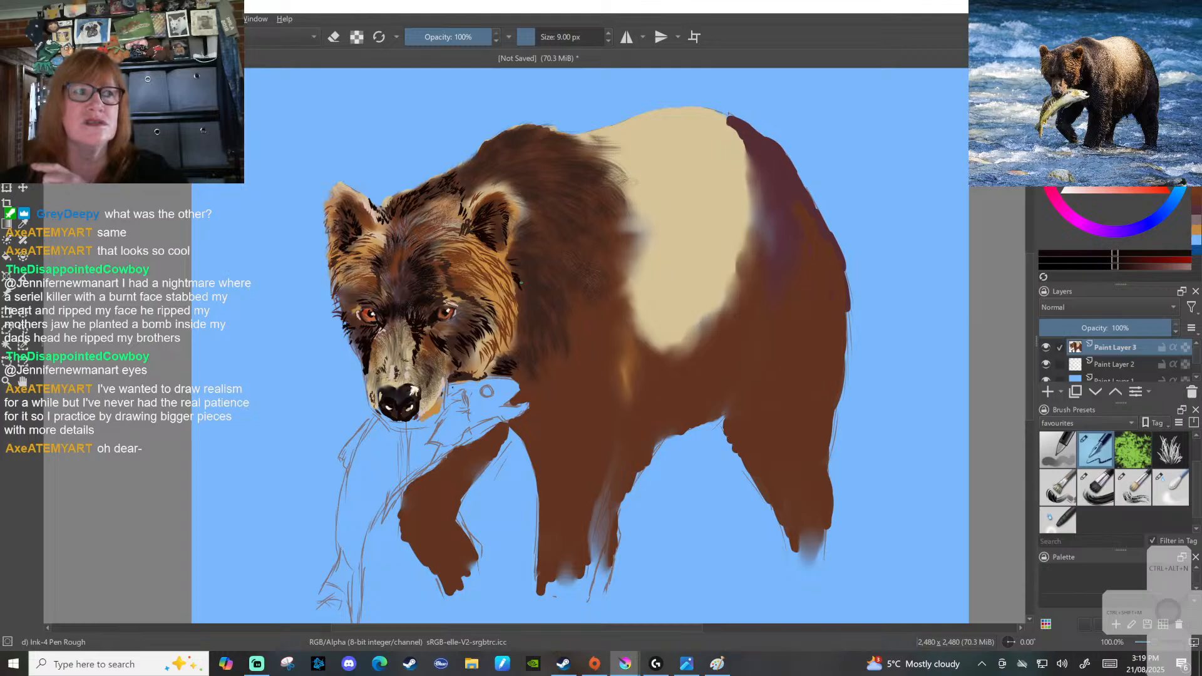
pyautogui.moveTo(517, 296); pyautogui.dragTo(517, 343)
pyautogui.moveTo(520, 293)
pyautogui.mouseDown()
pyautogui.moveTo(541, 280)
pyautogui.moveTo(533, 315)
pyautogui.mouseUp()
pyautogui.moveTo(524, 310); pyautogui.dragTo(534, 323)
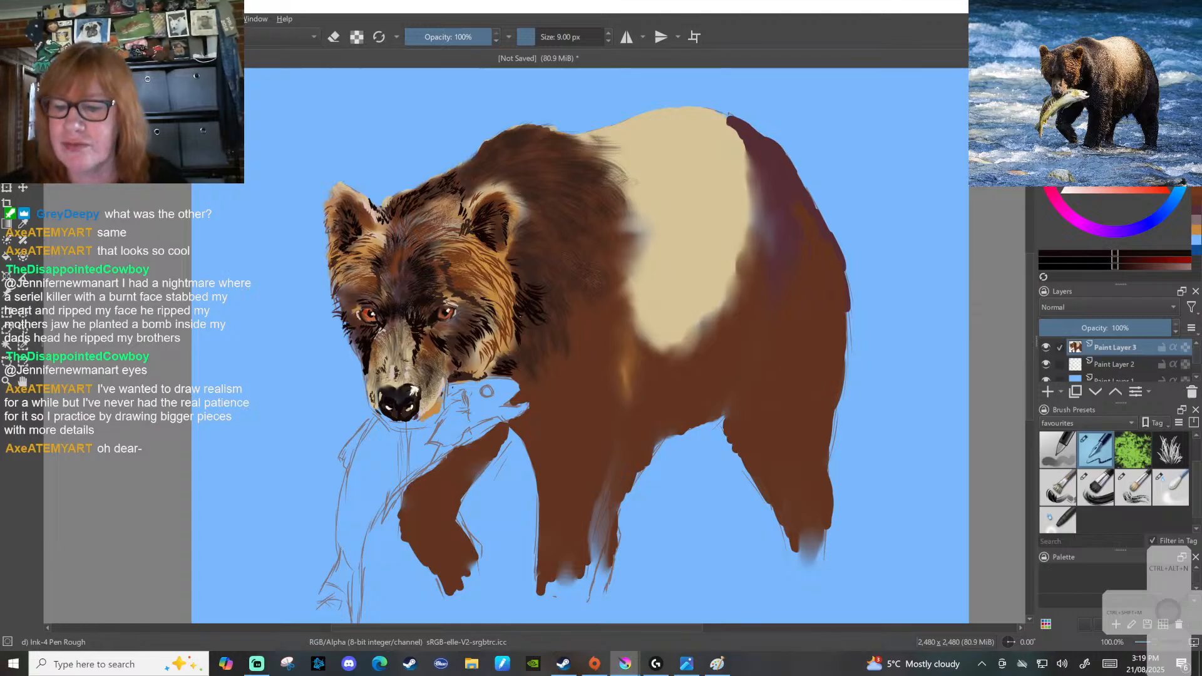
pyautogui.moveTo(526, 314); pyautogui.dragTo(549, 343)
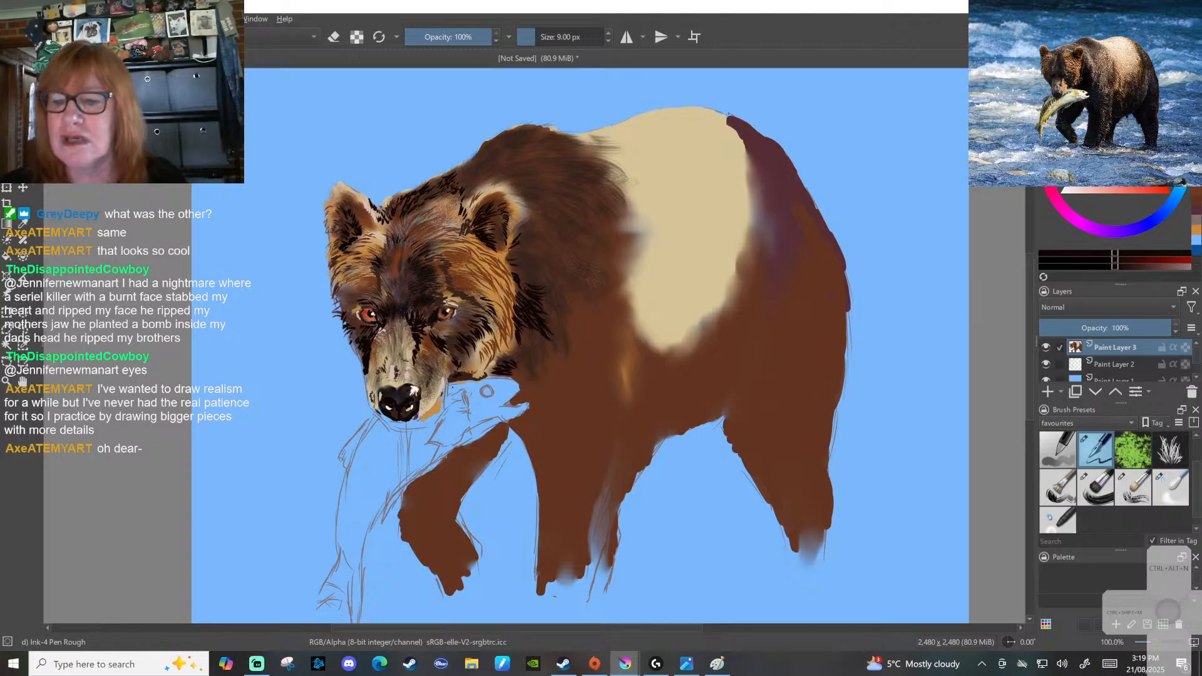
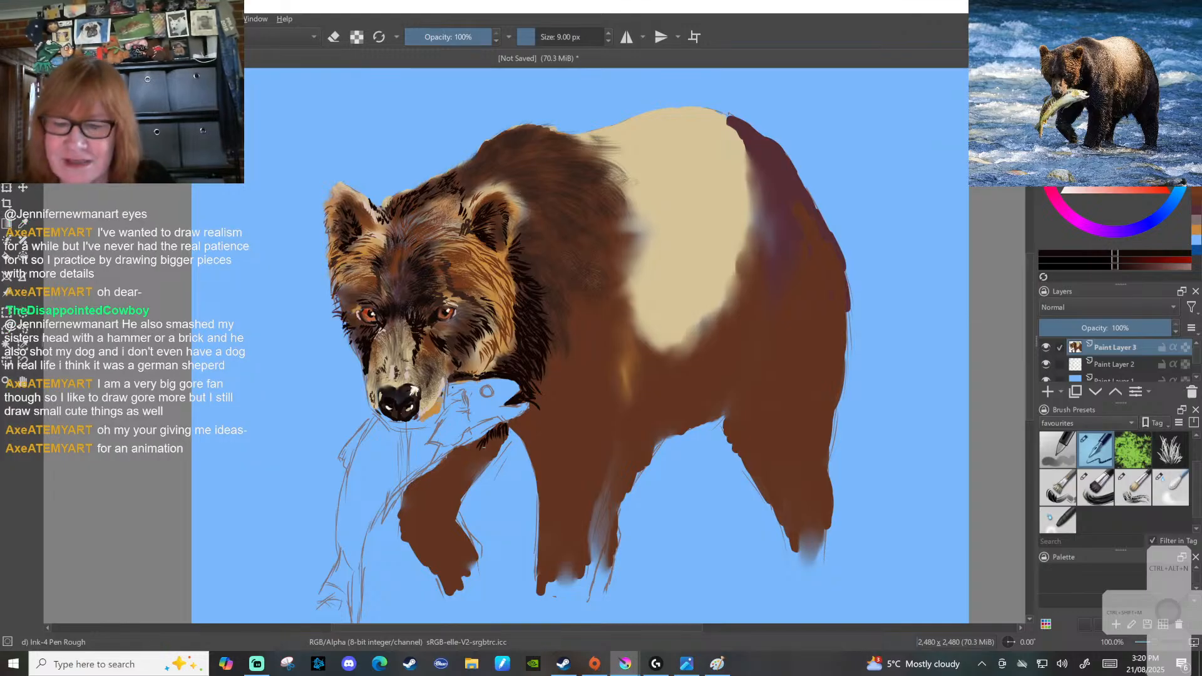
# Ink short dark fur strokes over the upper part of the raised front leg below the fish
pyautogui.moveTo(485, 459)
pyautogui.mouseDown()
pyautogui.moveTo(496, 435)
pyautogui.moveTo(497, 446)
pyautogui.moveTo(450, 461)
pyautogui.mouseUp()
pyautogui.moveTo(435, 471); pyautogui.dragTo(467, 450)
pyautogui.moveTo(463, 461); pyautogui.dragTo(473, 448)
pyautogui.moveTo(469, 458); pyautogui.dragTo(482, 447)
pyautogui.moveTo(477, 459)
pyautogui.mouseDown()
pyautogui.moveTo(496, 446)
pyautogui.moveTo(486, 458)
pyautogui.mouseUp()
pyautogui.moveTo(476, 469); pyautogui.dragTo(481, 452)
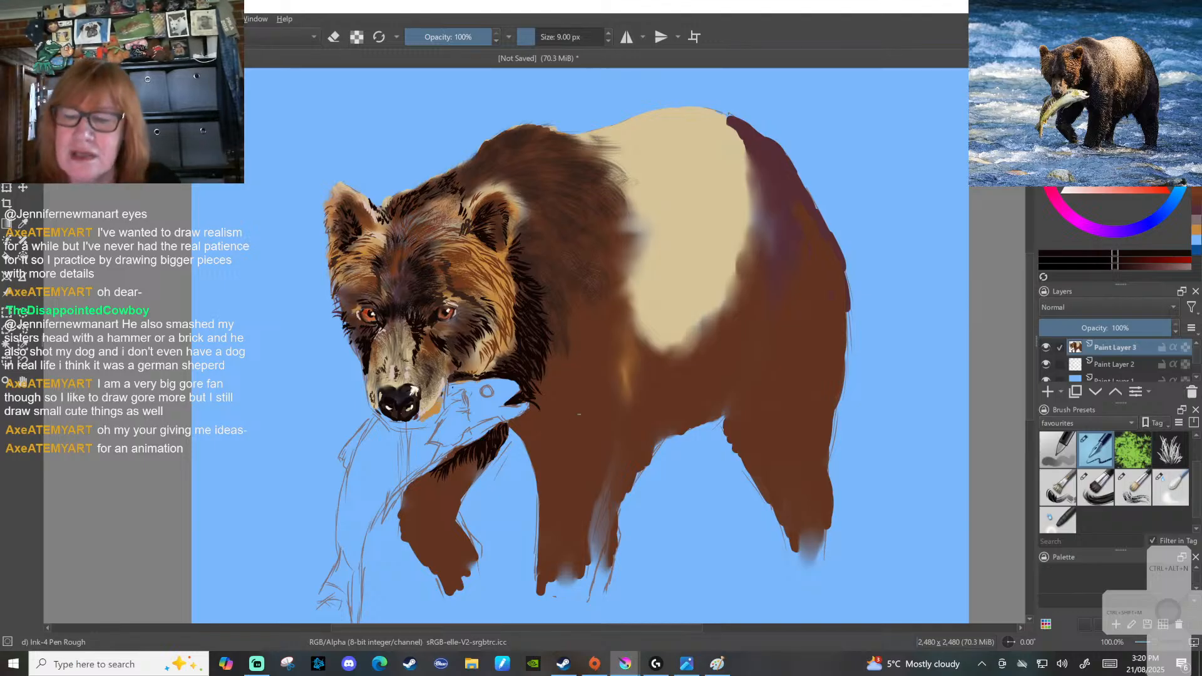
# Ink short dark fur strokes down the raised front leg to its bend, and add hairs along the top of the neck
pyautogui.moveTo(422, 495)
pyautogui.mouseDown()
pyautogui.moveTo(413, 478)
pyautogui.moveTo(426, 475)
pyautogui.mouseUp()
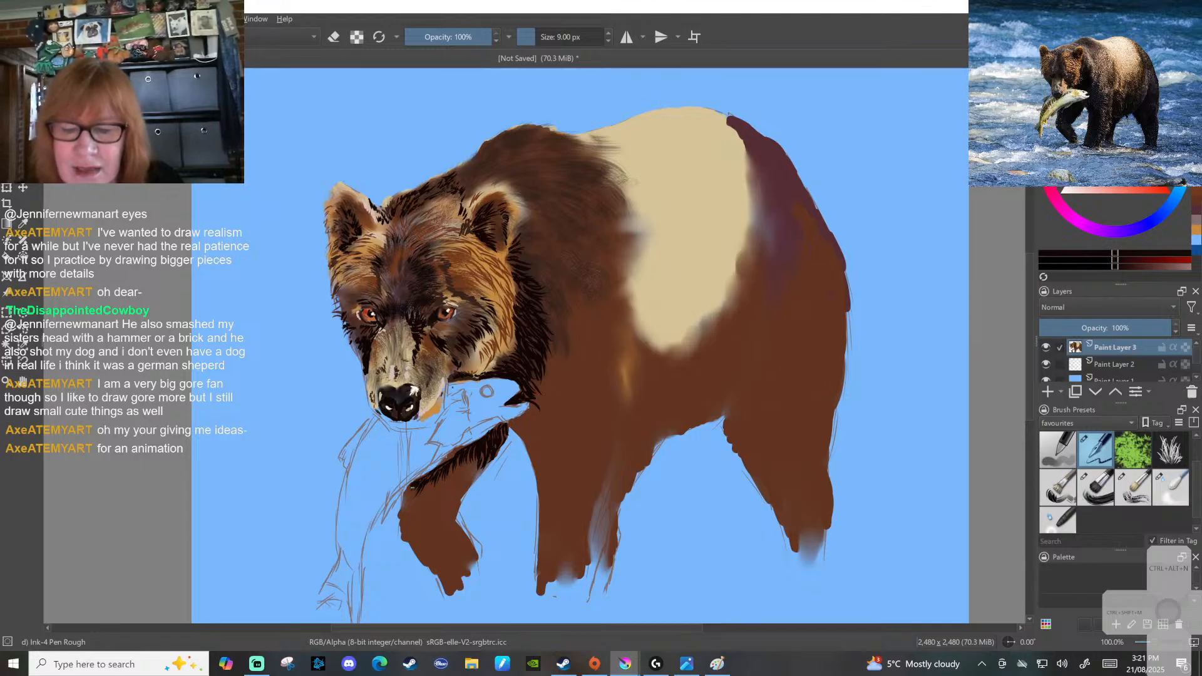
pyautogui.moveTo(412, 501)
pyautogui.mouseDown()
pyautogui.moveTo(403, 486)
pyautogui.moveTo(406, 507)
pyautogui.mouseUp()
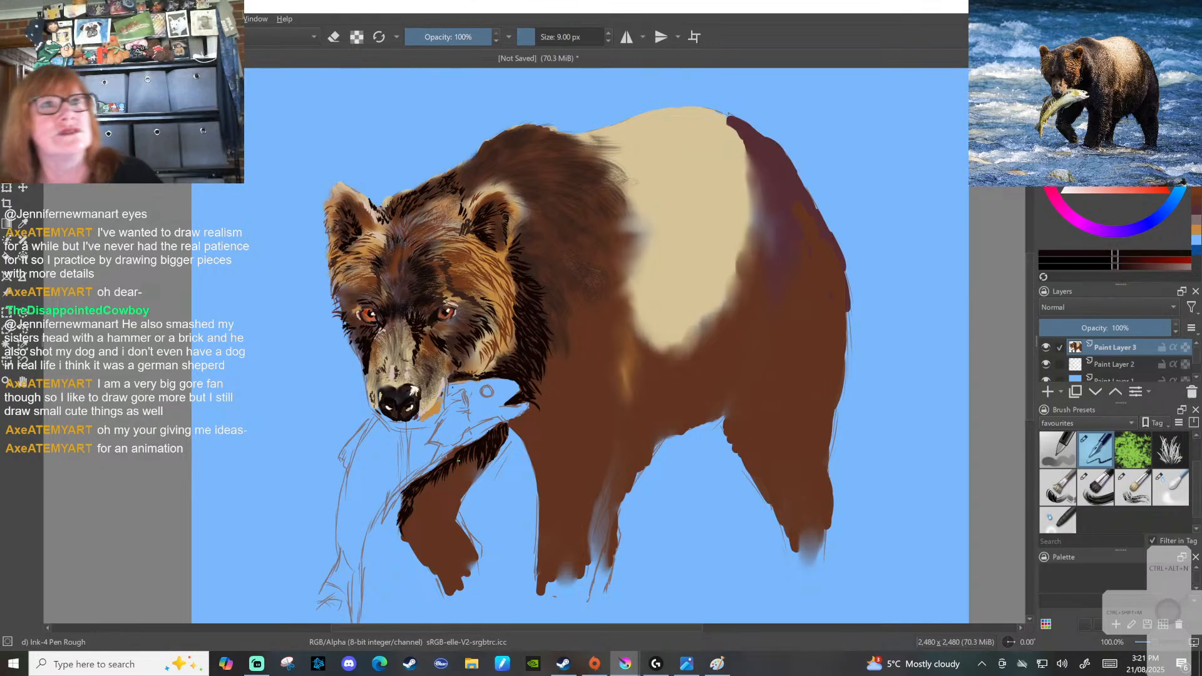
pyautogui.moveTo(454, 175)
pyautogui.mouseDown()
pyautogui.moveTo(485, 168)
pyautogui.moveTo(466, 189)
pyautogui.moveTo(488, 144)
pyautogui.mouseUp()
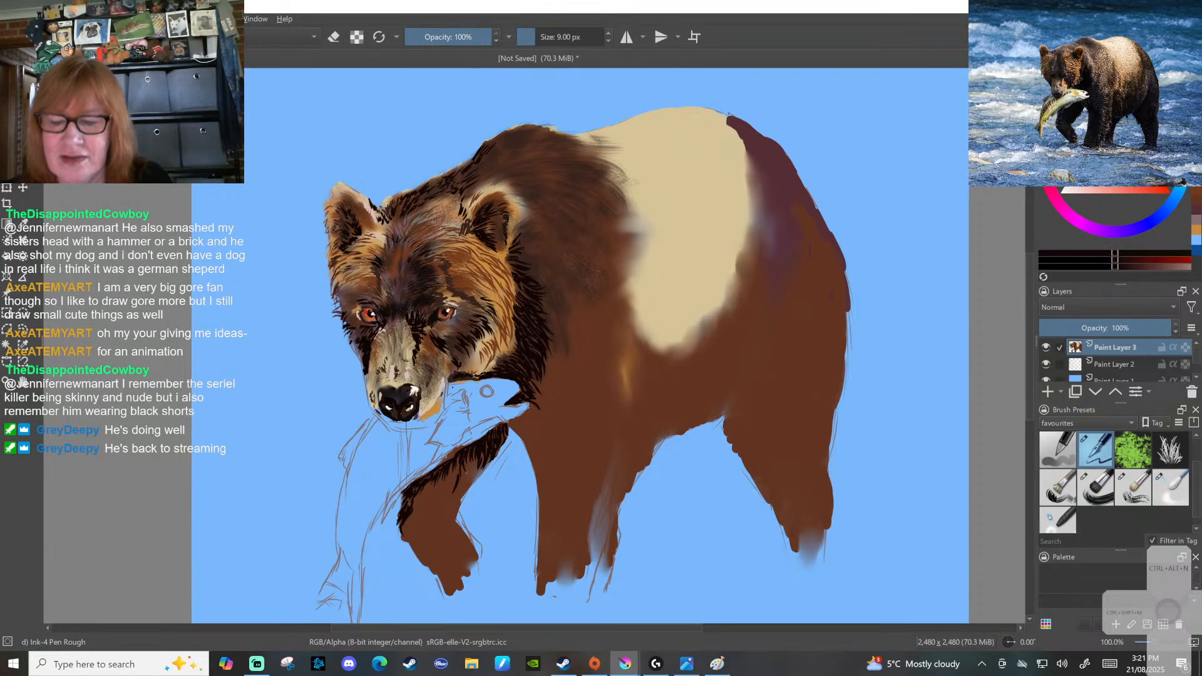
pyautogui.moveTo(473, 459); pyautogui.dragTo(473, 470)
pyautogui.moveTo(478, 469)
pyautogui.mouseDown()
pyautogui.moveTo(446, 492)
pyautogui.moveTo(458, 497)
pyautogui.mouseUp()
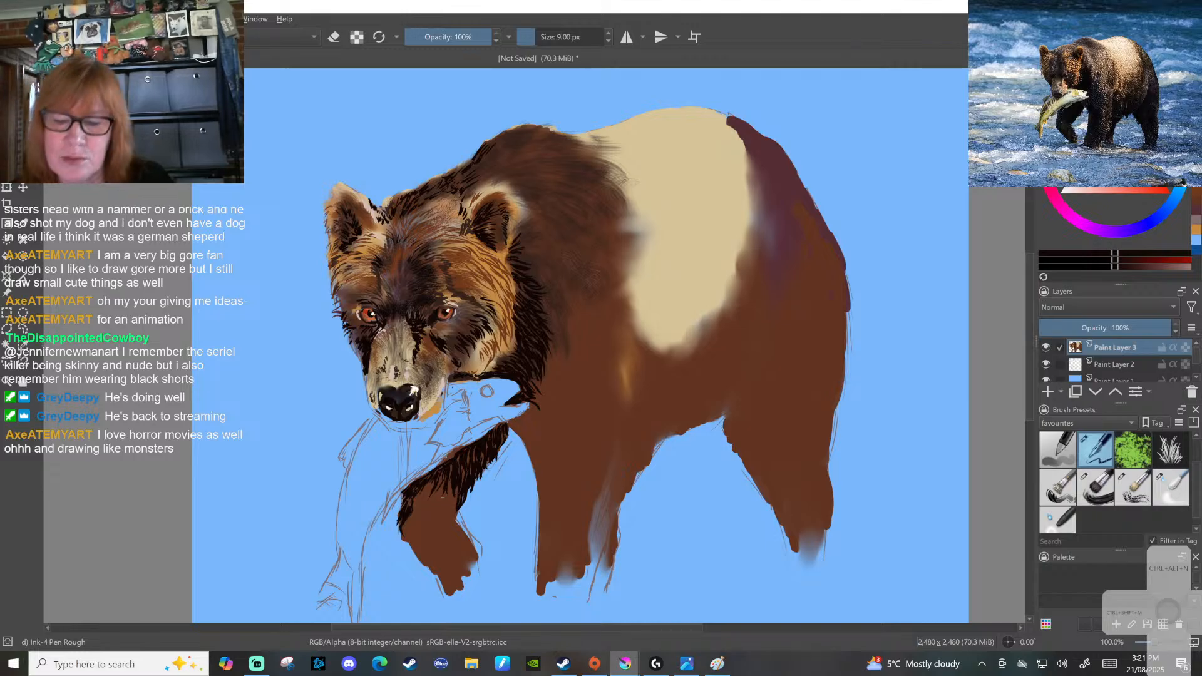
pyautogui.moveTo(421, 488)
pyautogui.mouseDown()
pyautogui.moveTo(416, 514)
pyautogui.moveTo(450, 507)
pyautogui.moveTo(449, 526)
pyautogui.mouseUp()
pyautogui.moveTo(445, 518); pyautogui.dragTo(475, 540)
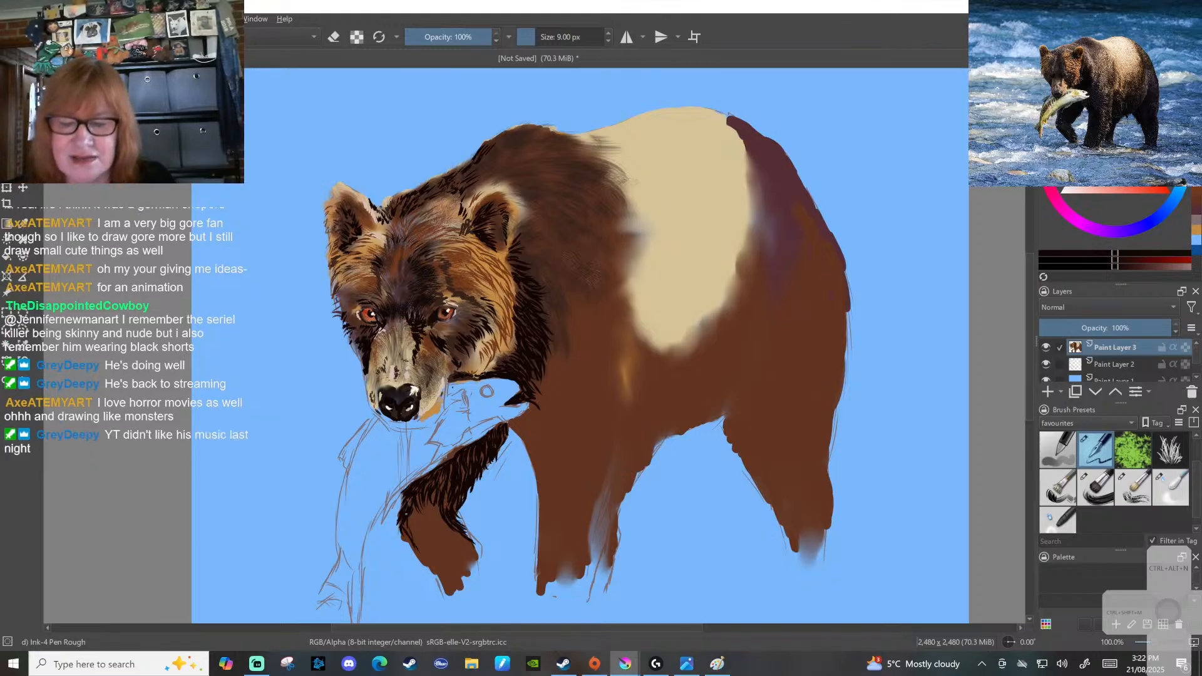
# Ink dense dark fur strokes over the lower part and paw of the raised front leg
pyautogui.moveTo(409, 515)
pyautogui.mouseDown()
pyautogui.moveTo(413, 531)
pyautogui.moveTo(434, 513)
pyautogui.moveTo(434, 524)
pyautogui.mouseUp()
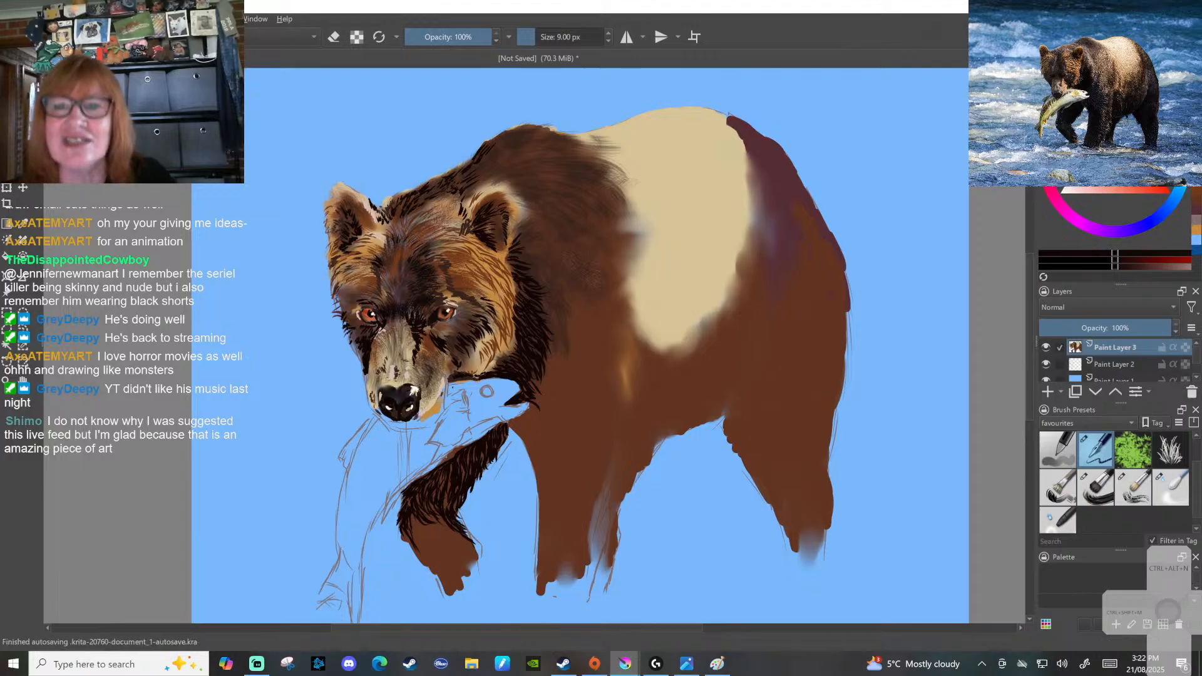
pyautogui.moveTo(412, 522); pyautogui.dragTo(429, 530)
pyautogui.moveTo(412, 518)
pyautogui.mouseDown()
pyautogui.moveTo(446, 520)
pyautogui.moveTo(429, 543)
pyautogui.mouseUp()
pyautogui.moveTo(415, 533); pyautogui.dragTo(429, 545)
pyautogui.moveTo(409, 533); pyautogui.dragTo(431, 558)
pyautogui.moveTo(421, 550); pyautogui.dragTo(441, 569)
pyautogui.moveTo(422, 557); pyautogui.dragTo(444, 578)
pyautogui.moveTo(428, 531); pyautogui.dragTo(445, 535)
pyautogui.moveTo(431, 525); pyautogui.dragTo(442, 535)
pyautogui.moveTo(434, 525)
pyautogui.mouseDown()
pyautogui.moveTo(460, 540)
pyautogui.moveTo(446, 552)
pyautogui.mouseUp()
pyautogui.moveTo(425, 537); pyautogui.dragTo(450, 556)
pyautogui.moveTo(428, 542)
pyautogui.mouseDown()
pyautogui.moveTo(446, 556)
pyautogui.moveTo(457, 546)
pyautogui.mouseUp()
pyautogui.moveTo(446, 539)
pyautogui.mouseDown()
pyautogui.moveTo(465, 541)
pyautogui.moveTo(448, 565)
pyautogui.mouseUp()
pyautogui.moveTo(430, 551)
pyautogui.mouseDown()
pyautogui.moveTo(445, 565)
pyautogui.moveTo(463, 549)
pyautogui.mouseUp()
pyautogui.moveTo(455, 548); pyautogui.dragTo(467, 542)
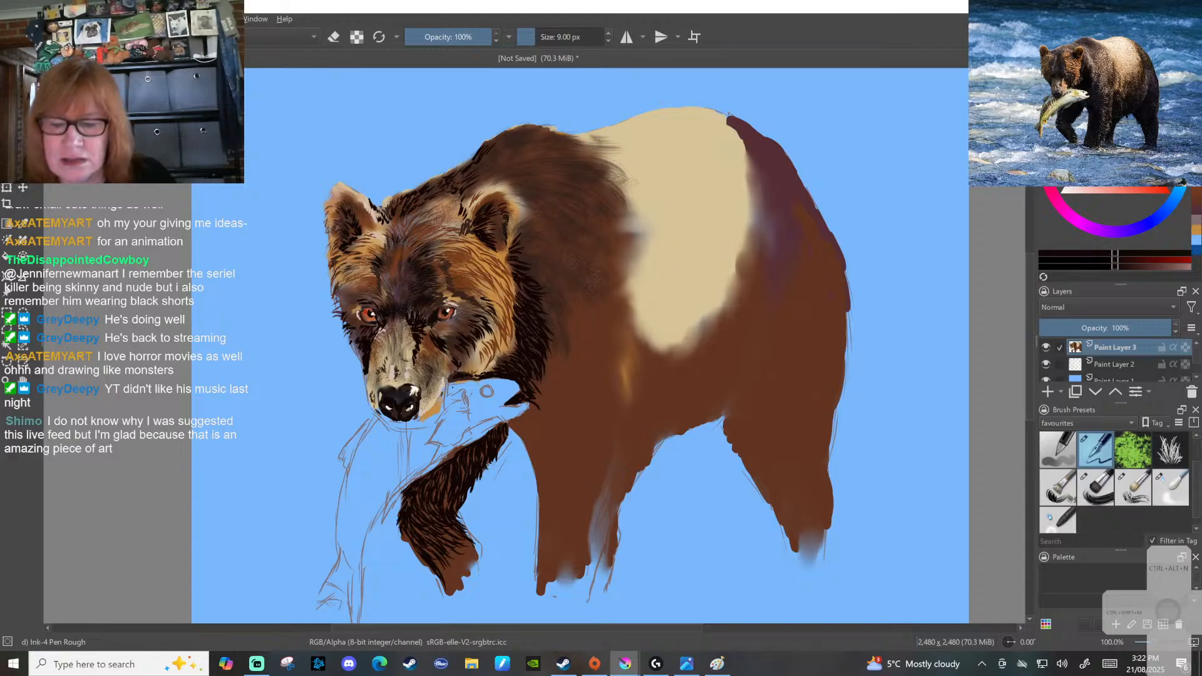
pyautogui.moveTo(449, 572); pyautogui.dragTo(463, 559)
pyautogui.moveTo(449, 566)
pyautogui.mouseDown()
pyautogui.moveTo(479, 545)
pyautogui.moveTo(452, 564)
pyautogui.mouseUp()
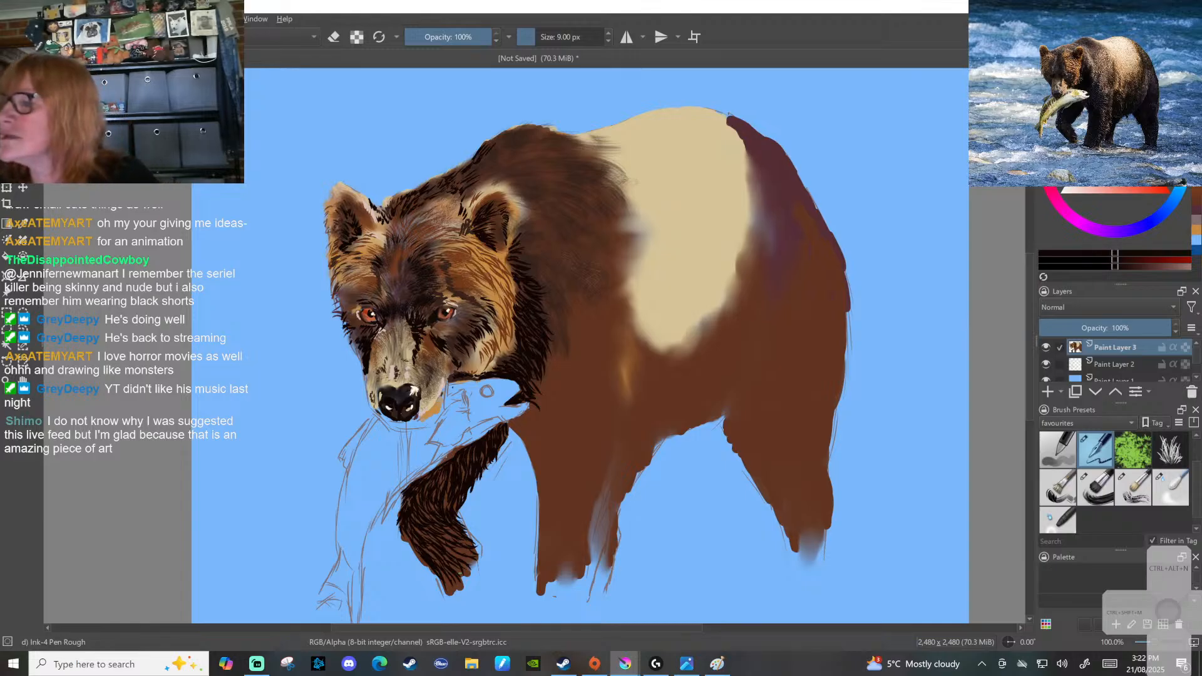
# Add near-white highlights to the bear's ear rims and forehead, and paint the fish's eye near-black
pyautogui.press('x')
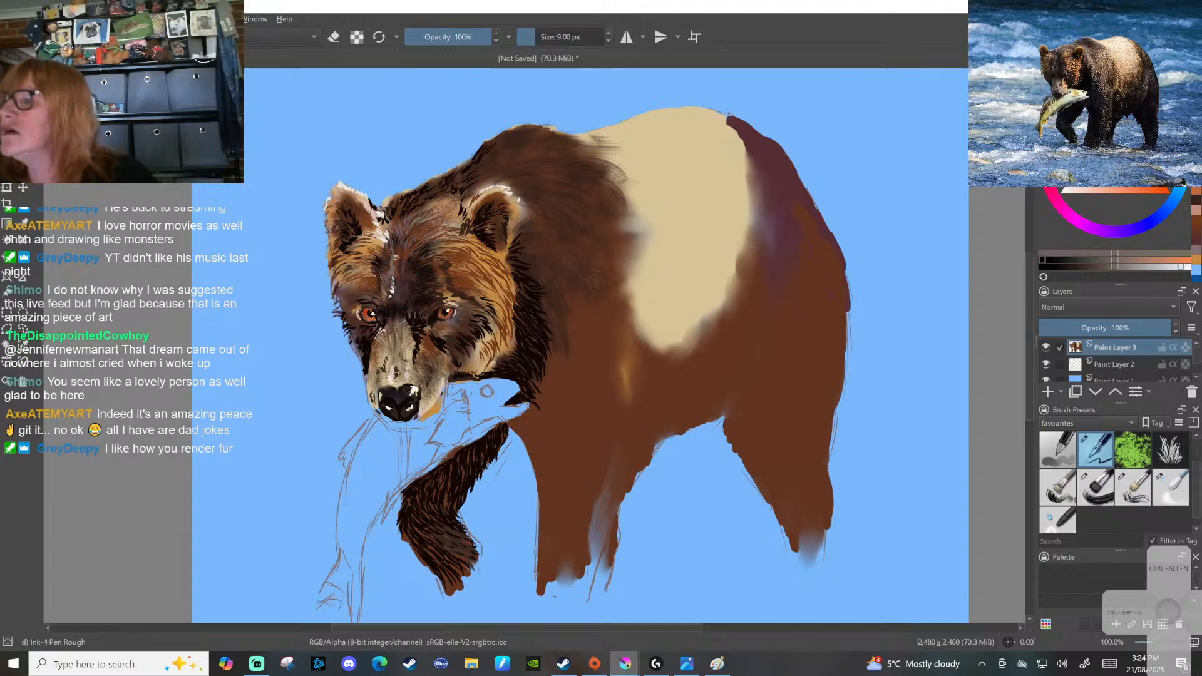
pyautogui.click(1051, 260)
pyautogui.click(487, 392)
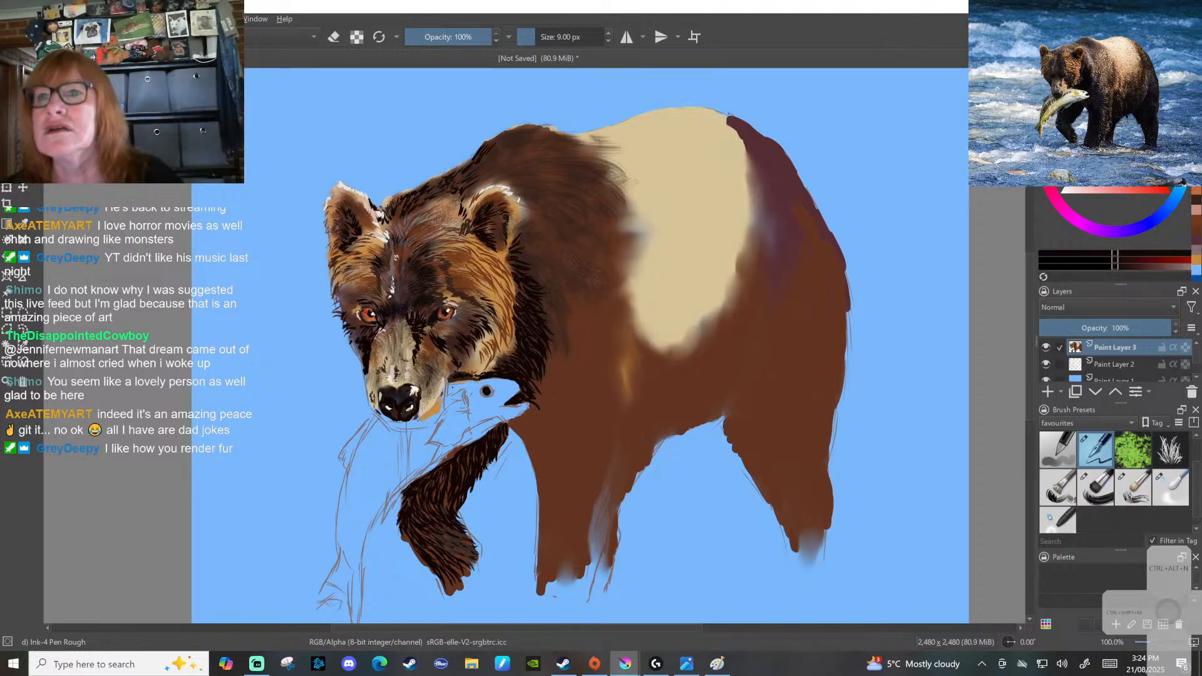
# Pick a light grey and paint in the fish's head and jaws around the eye and open mouth
pyautogui.click(1064, 192)
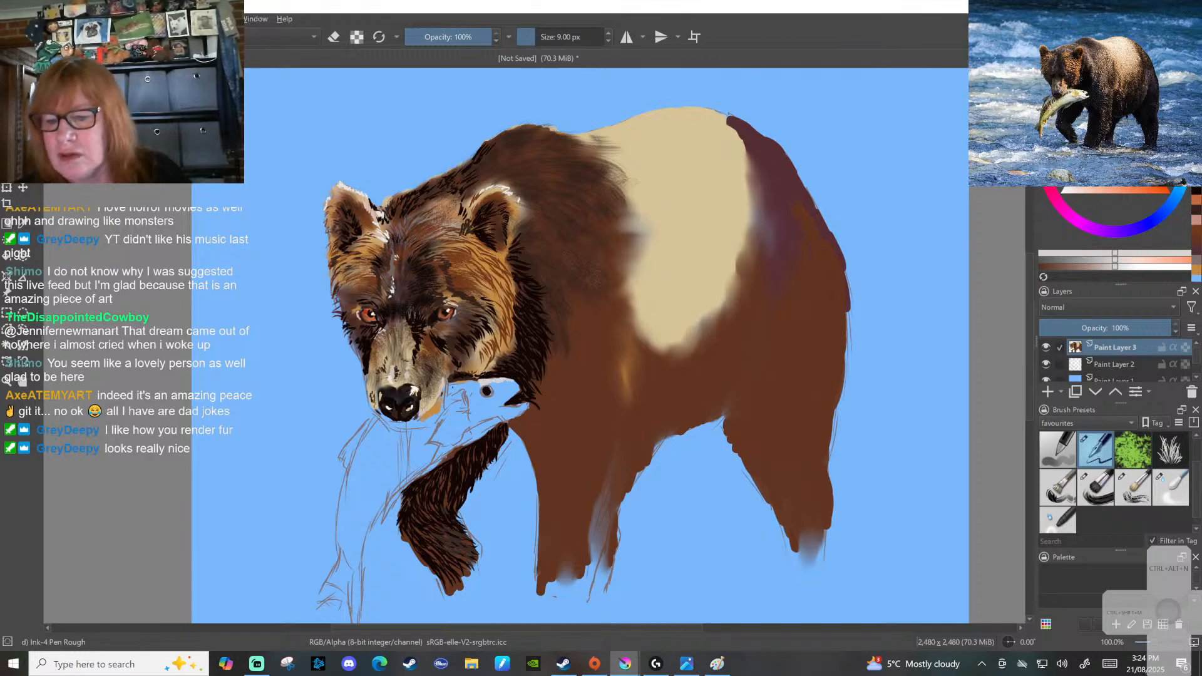
pyautogui.moveTo(491, 380); pyautogui.dragTo(506, 378)
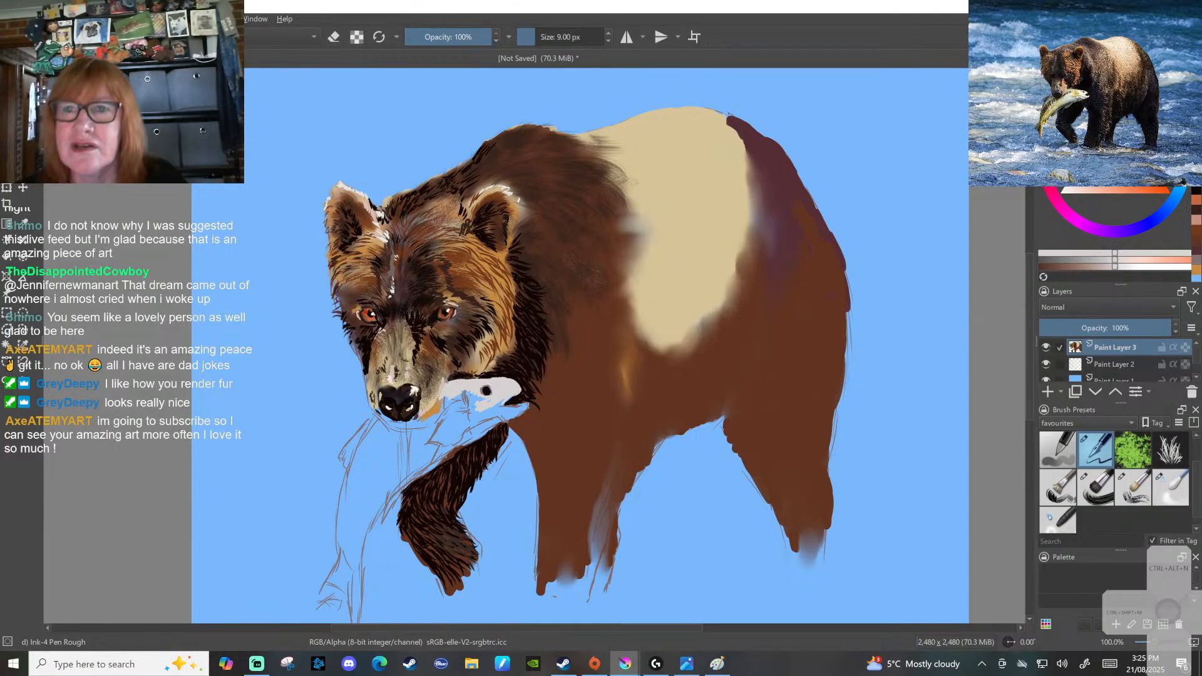
pyautogui.moveTo(474, 394)
pyautogui.mouseDown()
pyautogui.moveTo(470, 403)
pyautogui.moveTo(477, 393)
pyautogui.mouseUp()
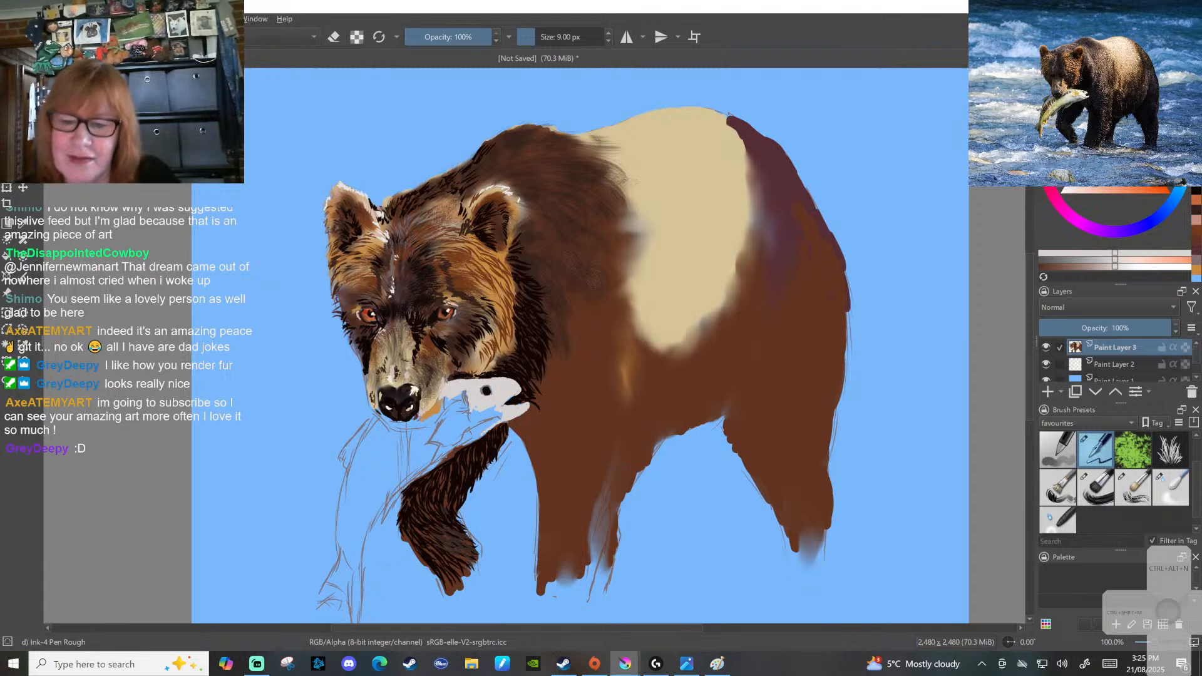
pyautogui.moveTo(481, 415); pyautogui.dragTo(498, 410)
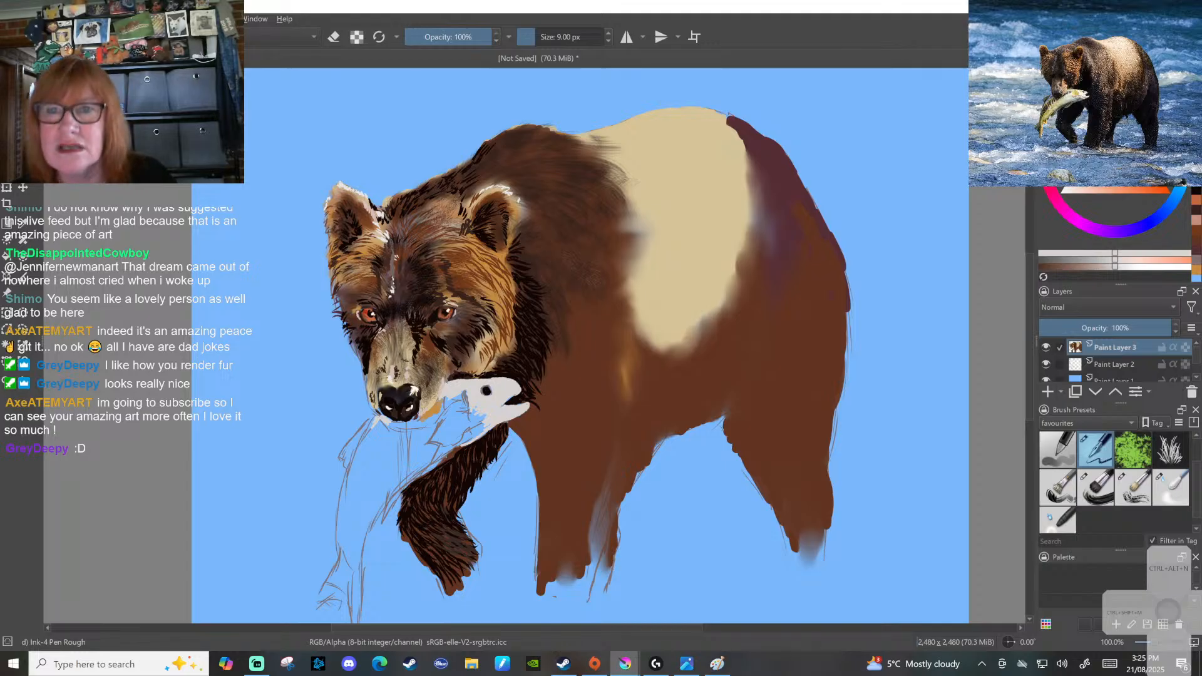
# Outline the fish's front body below the bear's muzzle in light grey and flood it with the Fill tool
pyautogui.moveTo(437, 418)
pyautogui.mouseDown()
pyautogui.moveTo(413, 479)
pyautogui.moveTo(437, 462)
pyautogui.mouseUp()
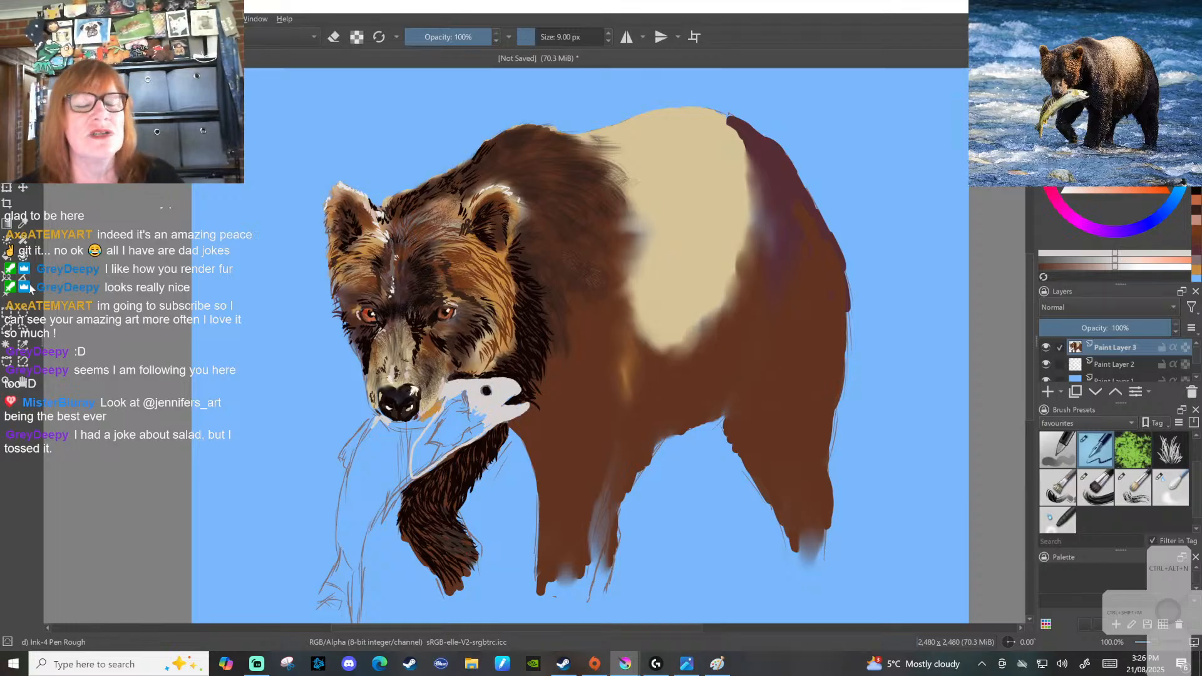
pyautogui.click(11, 256)
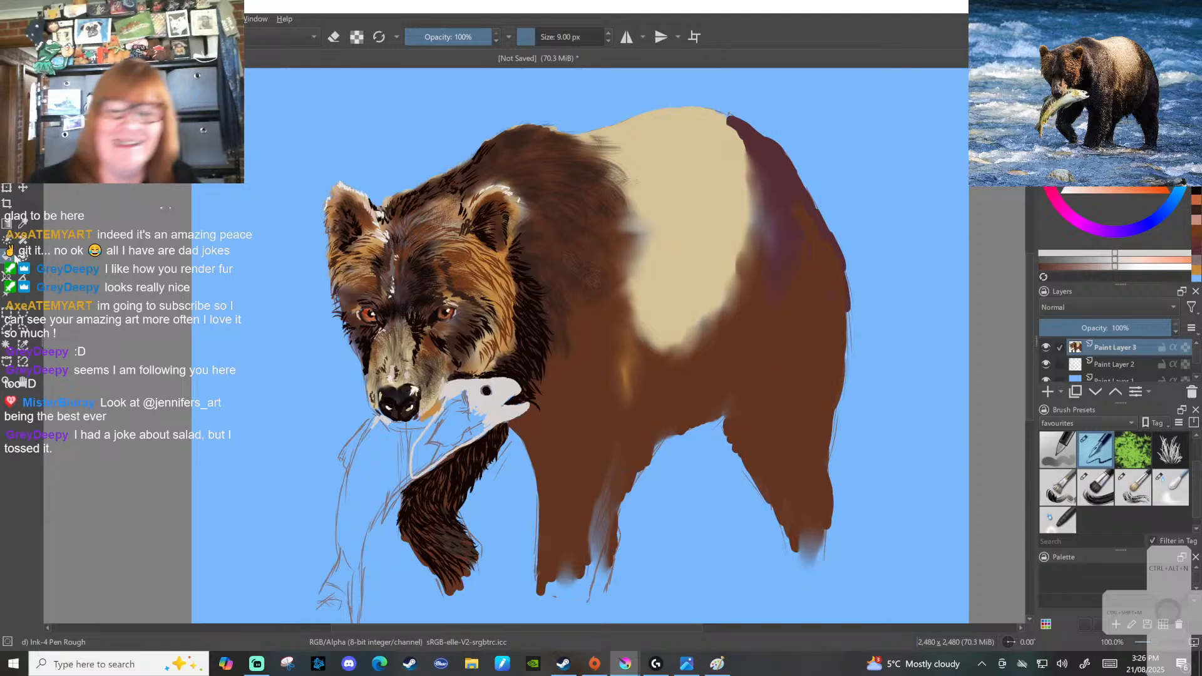
pyautogui.click(437, 443)
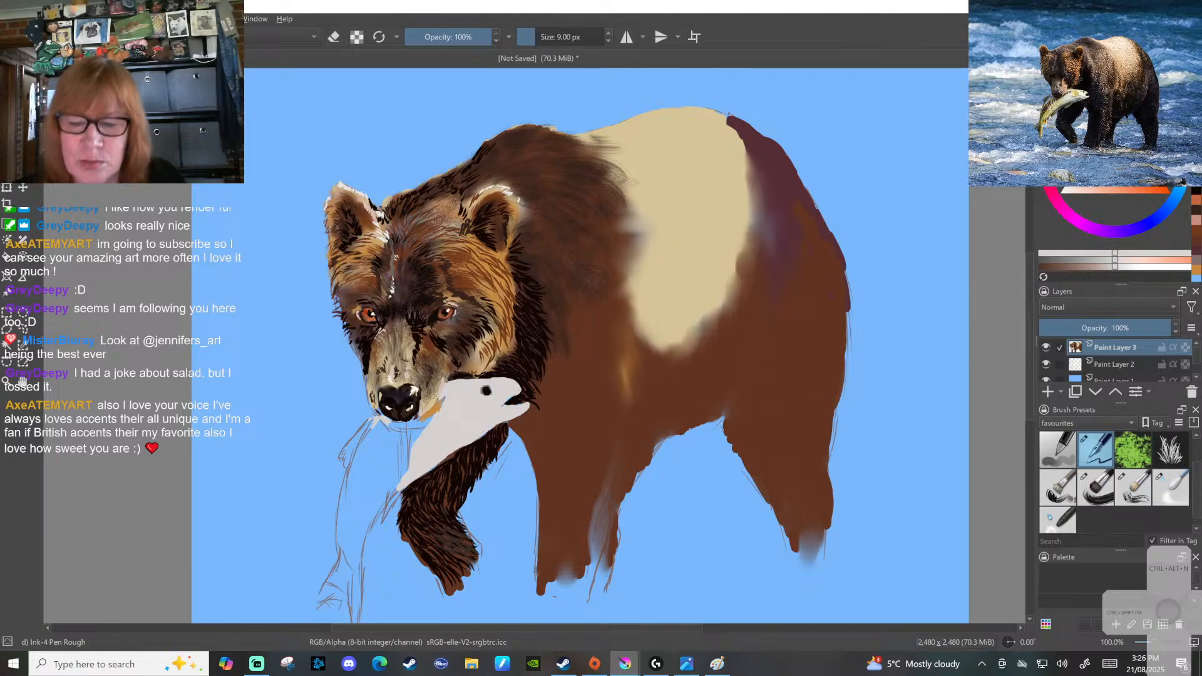
# Outline and fill the fish's lower belly in light grey, and soften its upper edge with Blender Blur at 28 px
pyautogui.moveTo(419, 440)
pyautogui.mouseDown()
pyautogui.moveTo(373, 483)
pyautogui.moveTo(353, 588)
pyautogui.mouseUp()
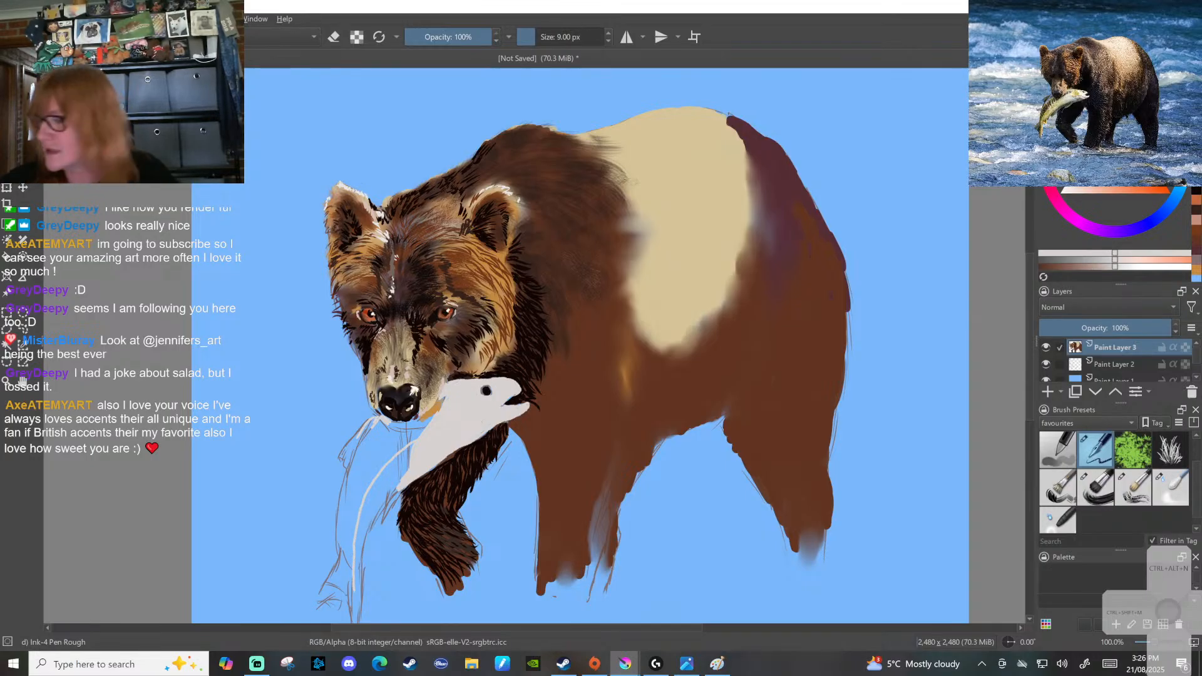
pyautogui.scroll(-1, 338, 602)
pyautogui.scroll(1, 338, 602)
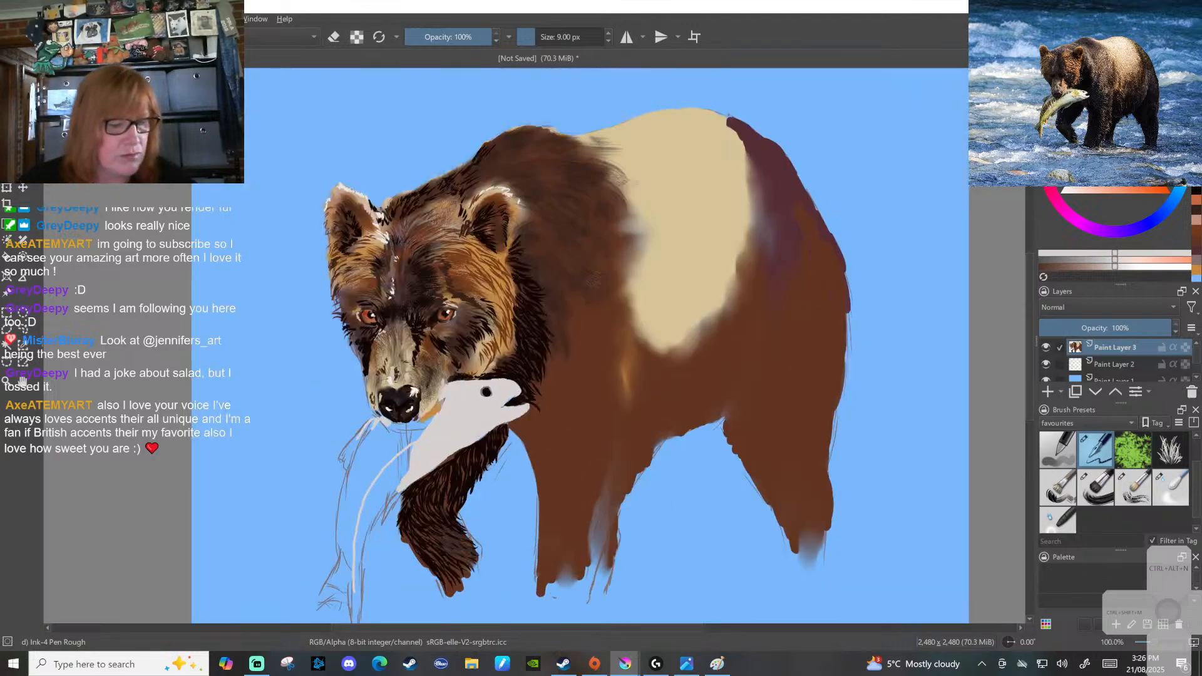
pyautogui.moveTo(619, 337); pyautogui.dragTo(623, 308)
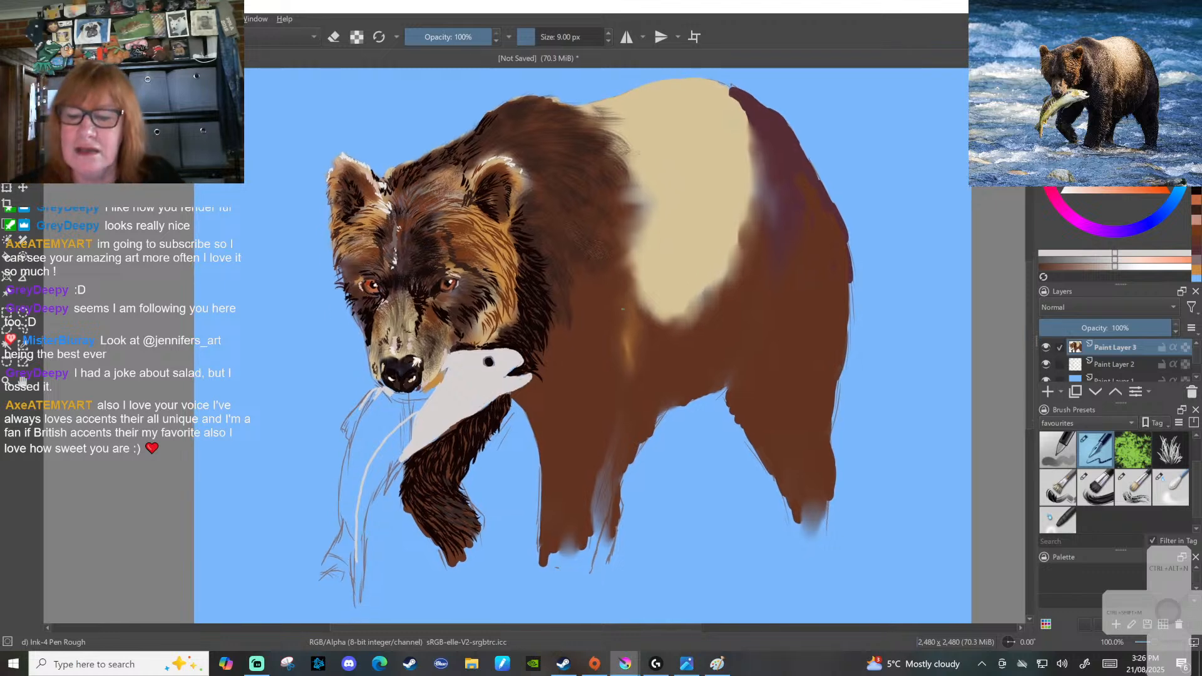
pyautogui.moveTo(412, 418); pyautogui.dragTo(360, 514)
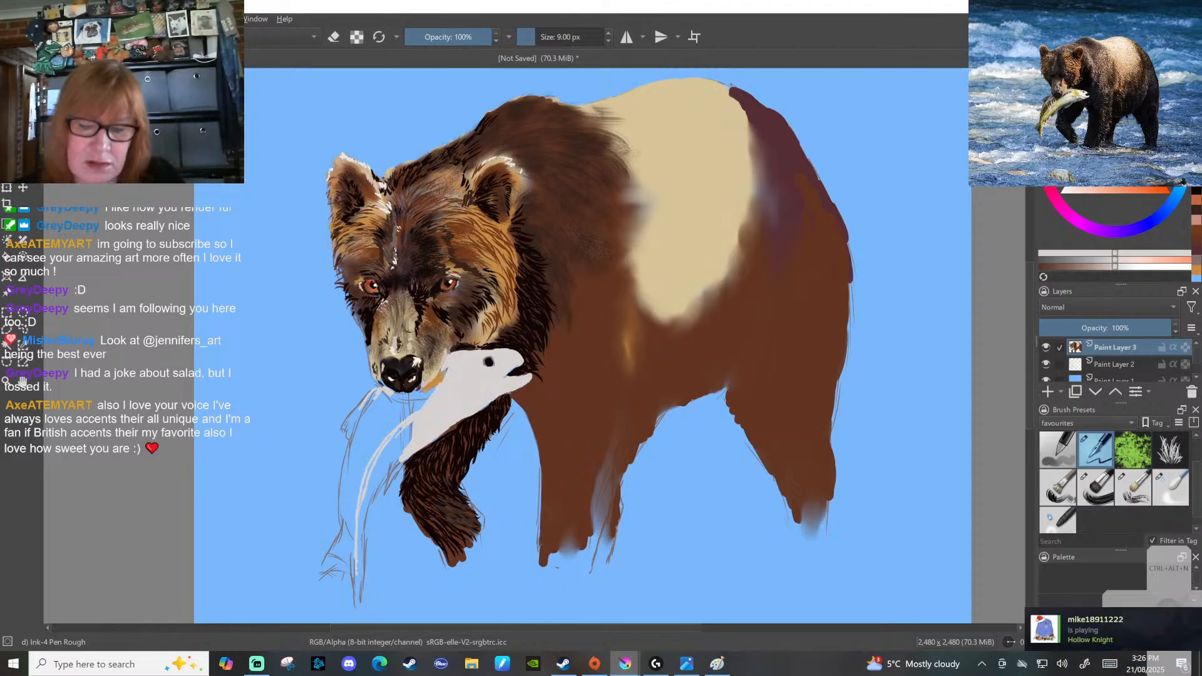
pyautogui.moveTo(360, 607); pyautogui.dragTo(380, 480)
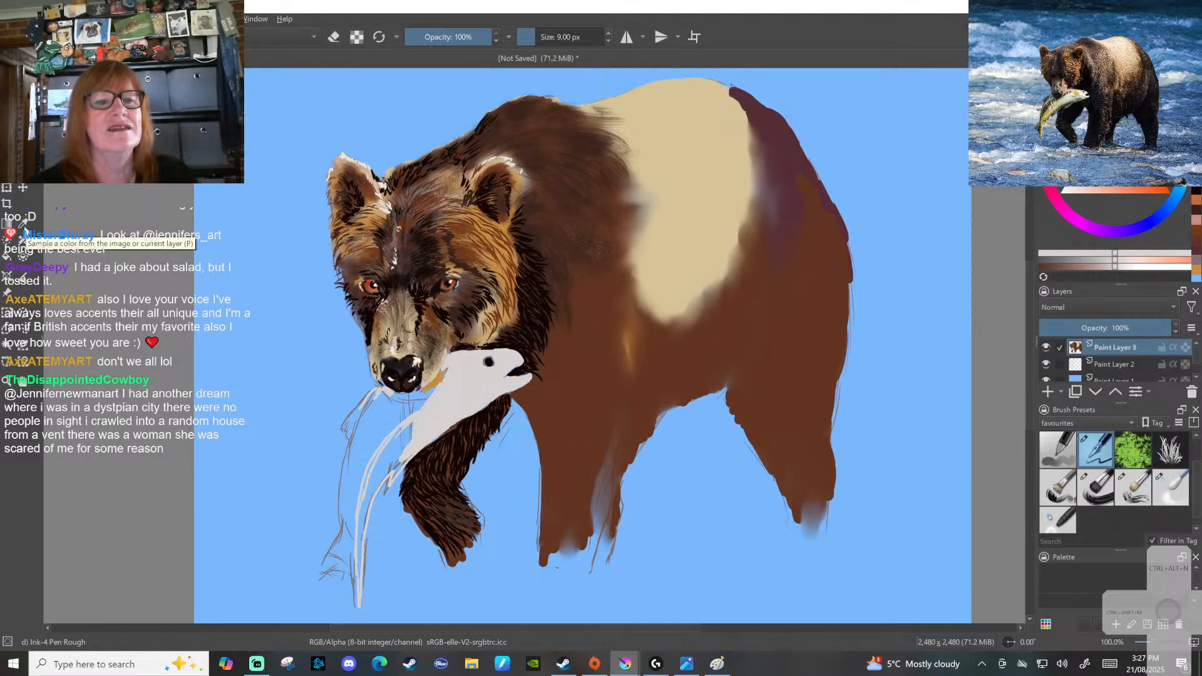
pyautogui.click(7, 257)
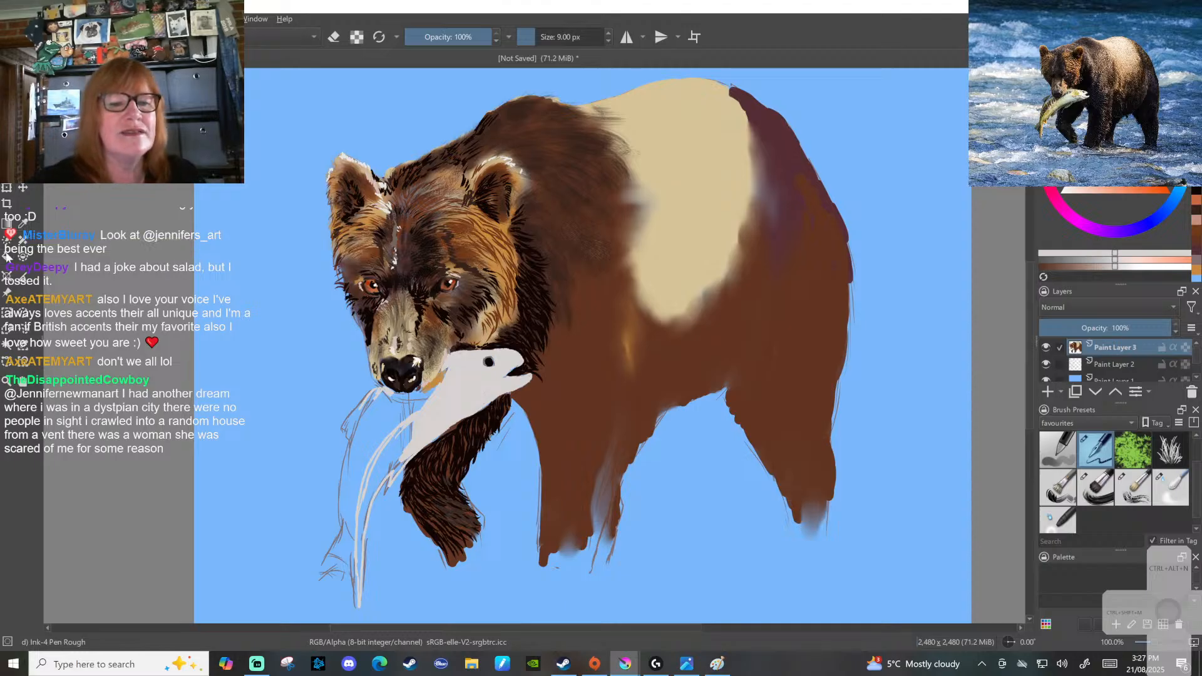
pyautogui.click(375, 485)
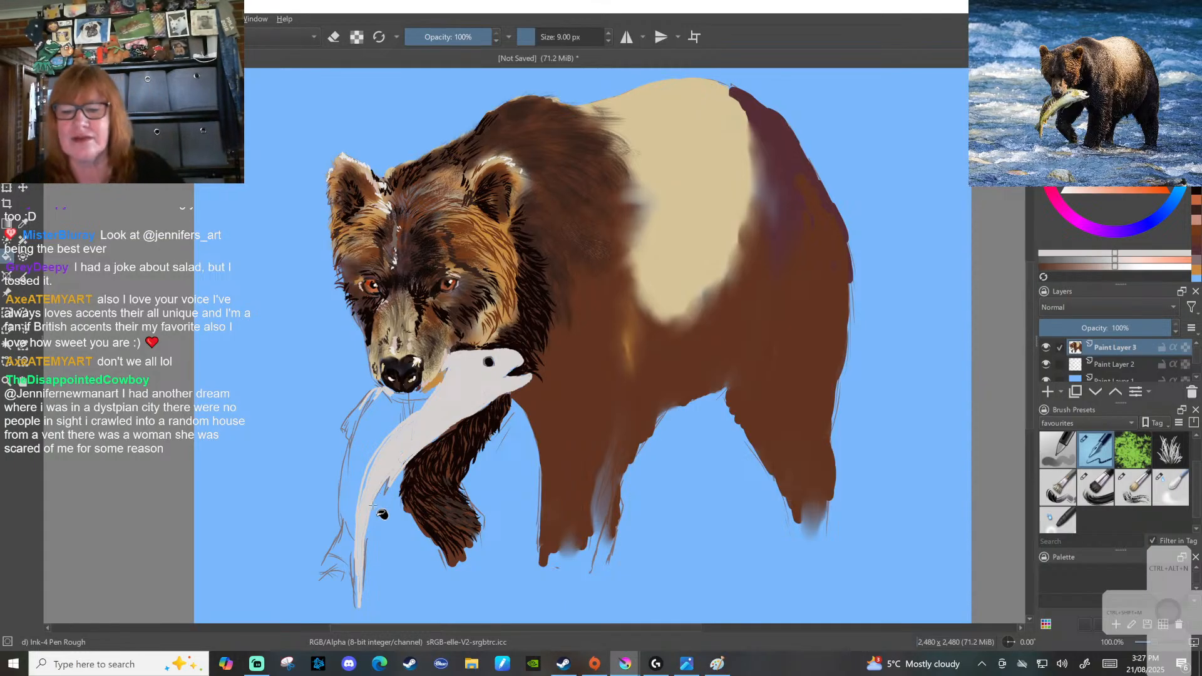
pyautogui.click(1171, 488)
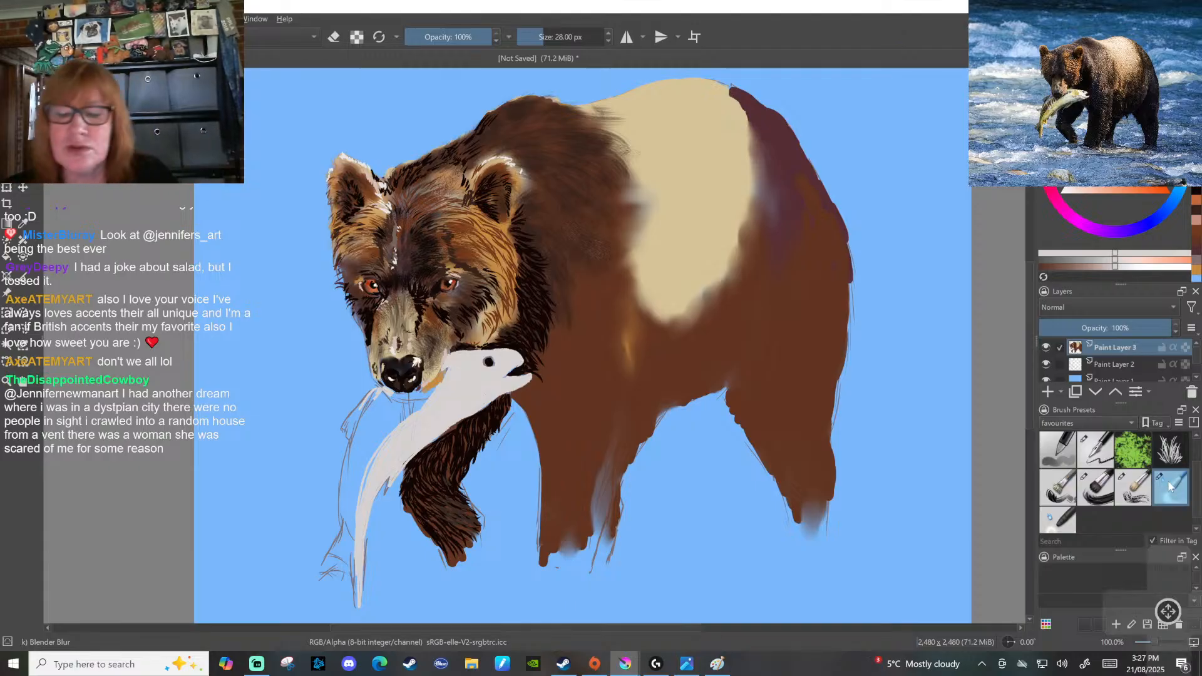
pyautogui.moveTo(395, 422)
pyautogui.mouseDown()
pyautogui.moveTo(360, 469)
pyautogui.moveTo(375, 457)
pyautogui.moveTo(362, 503)
pyautogui.mouseUp()
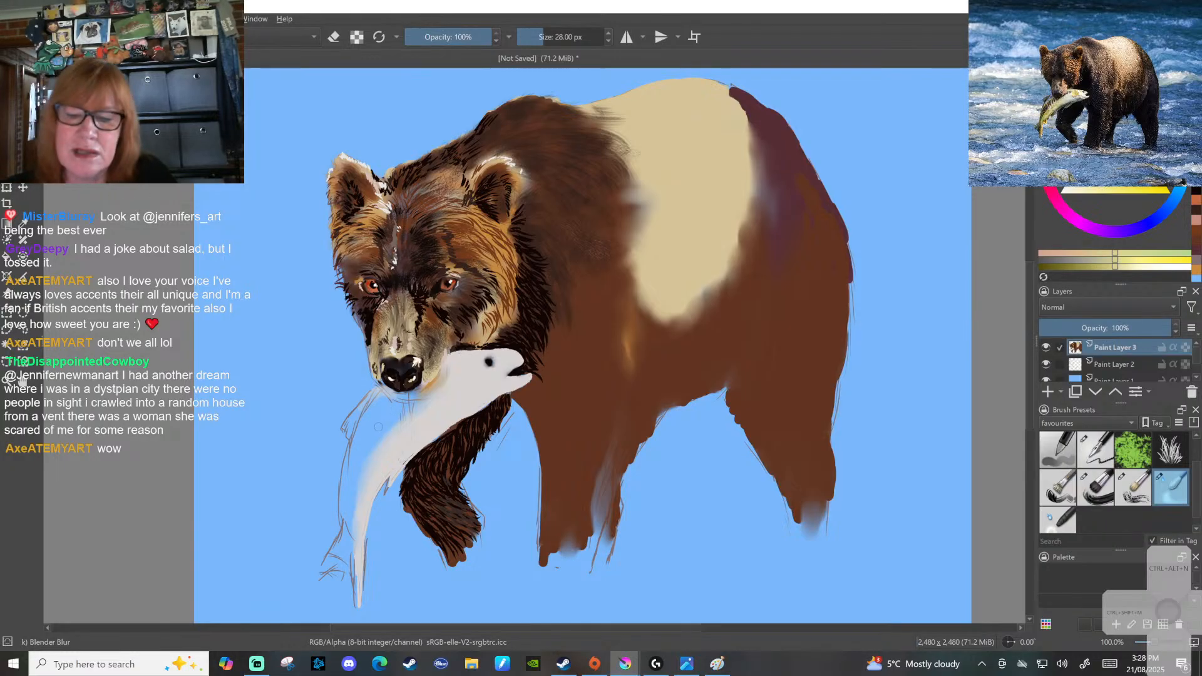
# Paint the fish's back and tail fin pale yellow with Basic-5 Size Opacity, reducing the brush to 22 px for the tail
pyautogui.click(1090, 448)
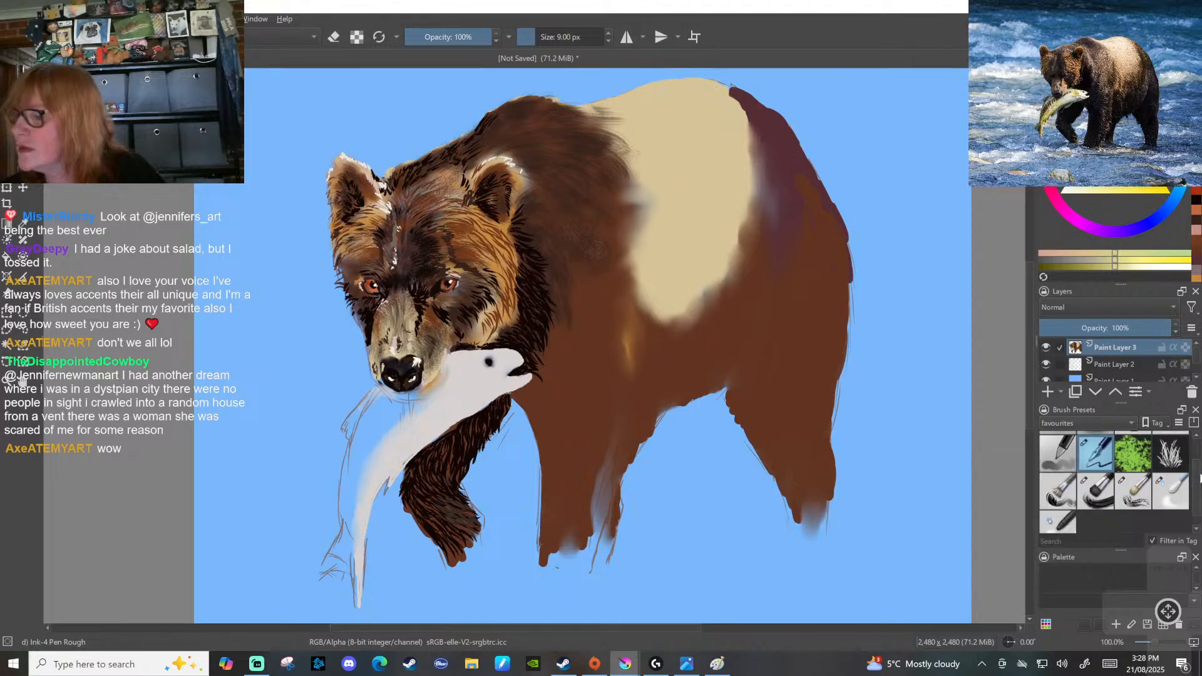
pyautogui.click(1172, 450)
pyautogui.moveTo(359, 441)
pyautogui.mouseDown()
pyautogui.moveTo(427, 391)
pyautogui.moveTo(371, 446)
pyautogui.mouseUp()
pyautogui.moveTo(423, 402)
pyautogui.mouseDown()
pyautogui.moveTo(390, 393)
pyautogui.moveTo(413, 395)
pyautogui.moveTo(384, 403)
pyautogui.moveTo(380, 393)
pyautogui.moveTo(365, 421)
pyautogui.moveTo(373, 394)
pyautogui.moveTo(343, 429)
pyautogui.moveTo(350, 436)
pyautogui.moveTo(378, 399)
pyautogui.moveTo(399, 405)
pyautogui.moveTo(381, 404)
pyautogui.moveTo(353, 444)
pyautogui.moveTo(380, 418)
pyautogui.moveTo(362, 439)
pyautogui.mouseUp()
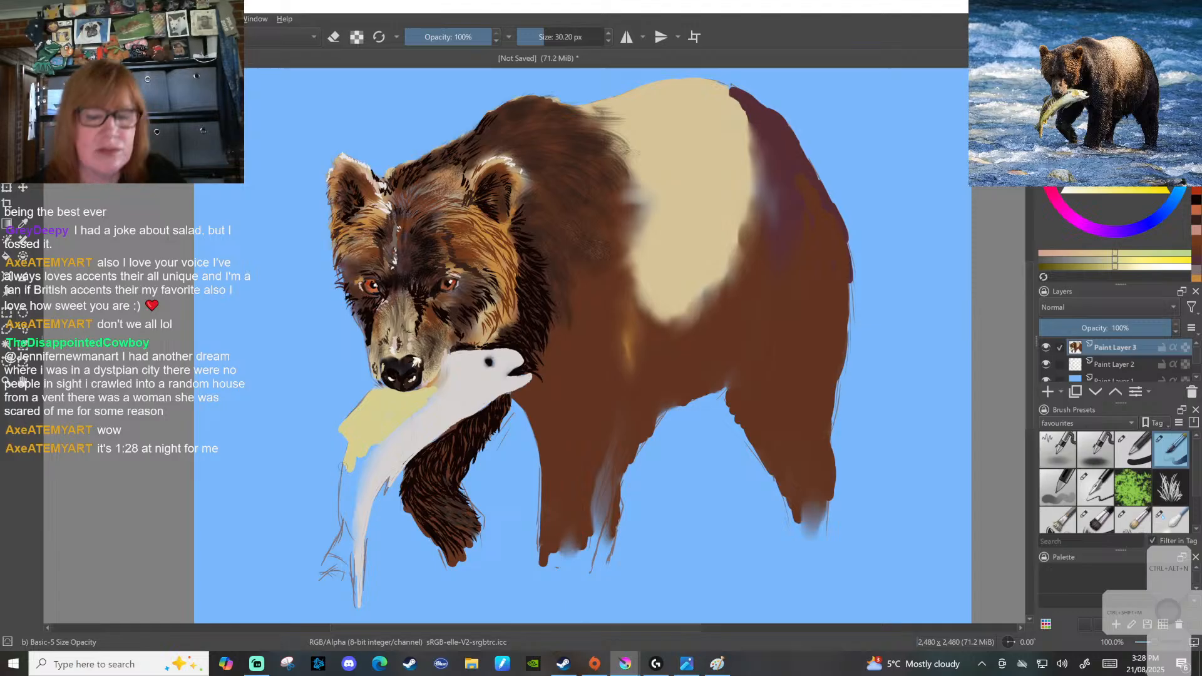
pyautogui.moveTo(352, 453); pyautogui.dragTo(343, 511)
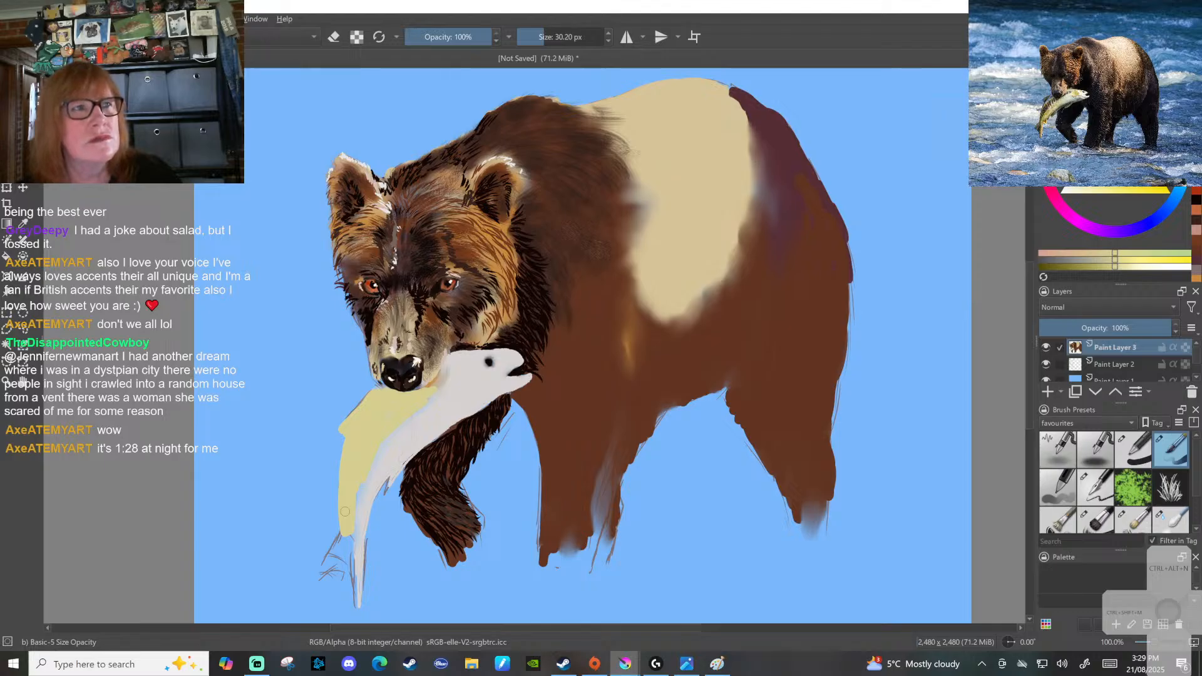
pyautogui.press('[')
pyautogui.moveTo(348, 538)
pyautogui.mouseDown()
pyautogui.moveTo(316, 582)
pyautogui.moveTo(355, 600)
pyautogui.moveTo(351, 542)
pyautogui.moveTo(329, 565)
pyautogui.moveTo(349, 566)
pyautogui.moveTo(338, 582)
pyautogui.moveTo(352, 576)
pyautogui.mouseUp()
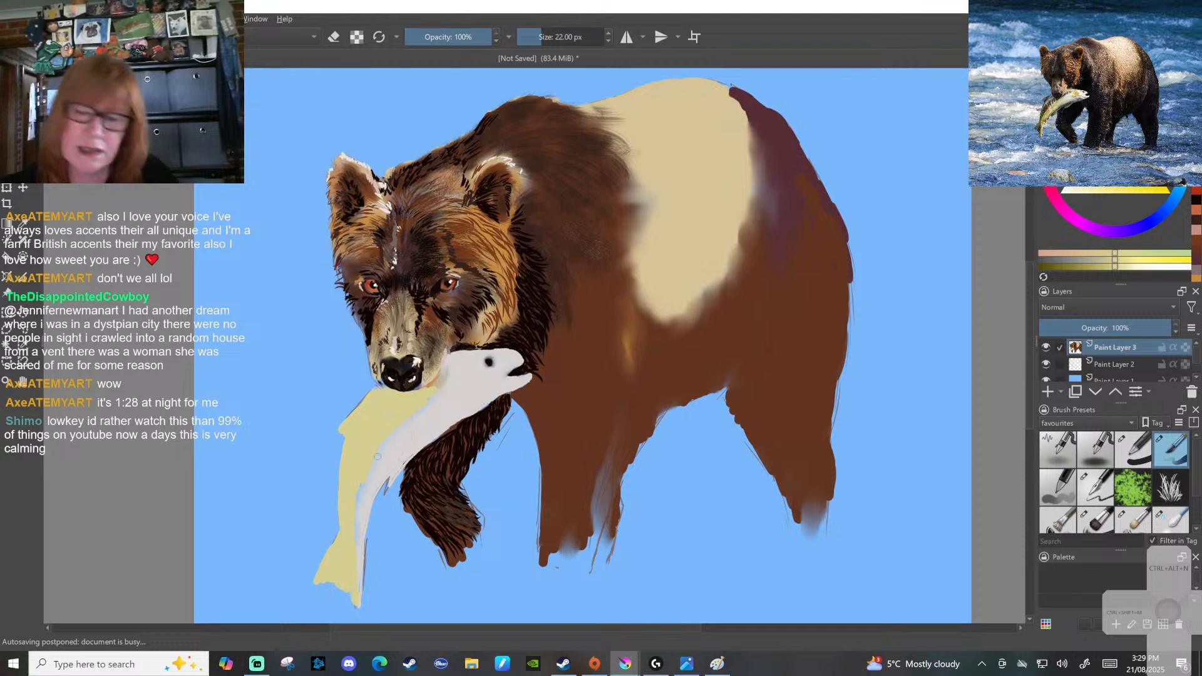
# Blend the pale yellow back into the light grey belly along the fish with Blender Blur at 28 px
pyautogui.click(1170, 520)
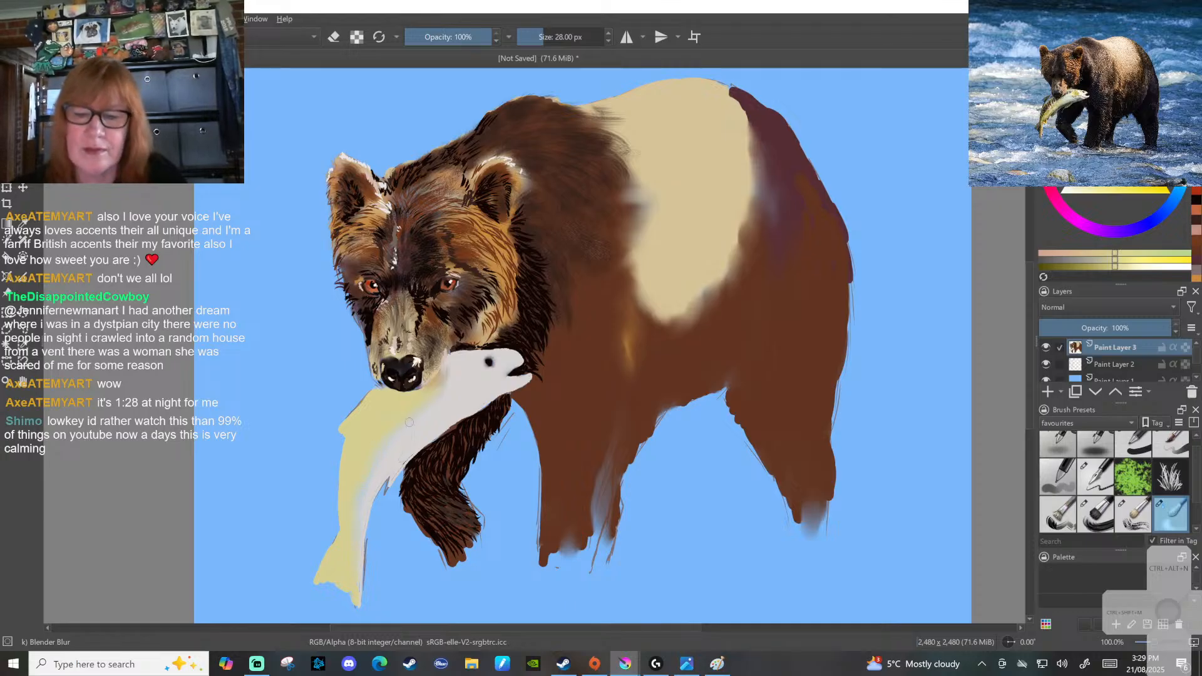
pyautogui.moveTo(442, 380); pyautogui.dragTo(447, 366)
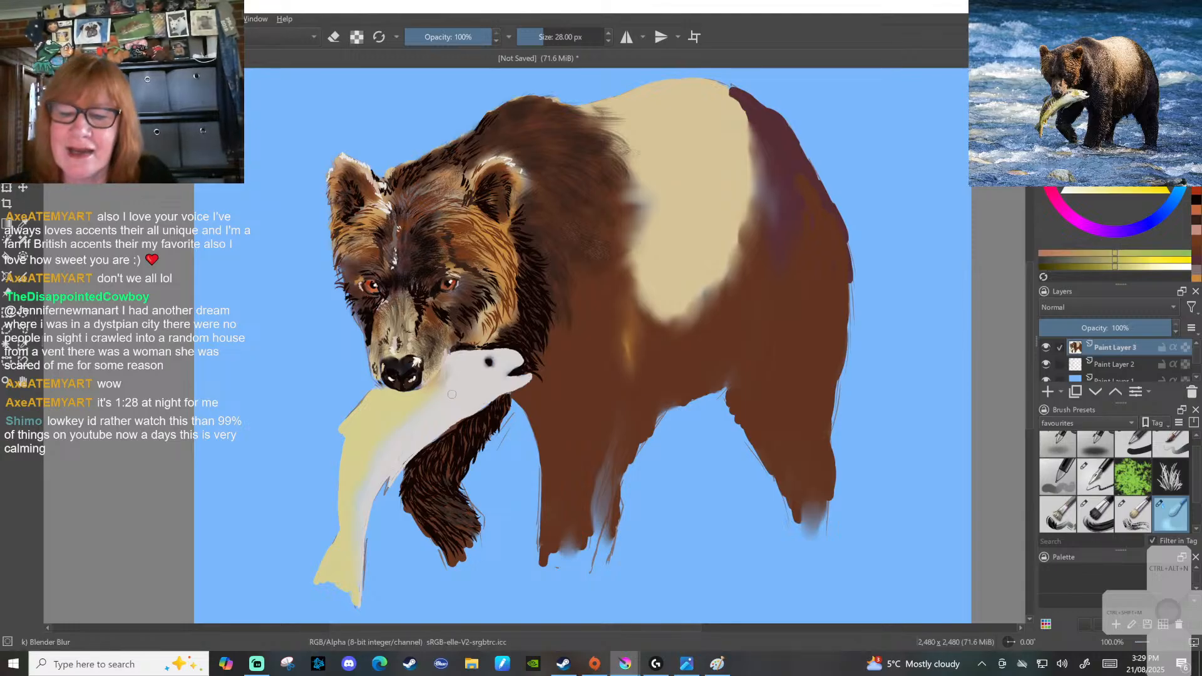
pyautogui.click(451, 394)
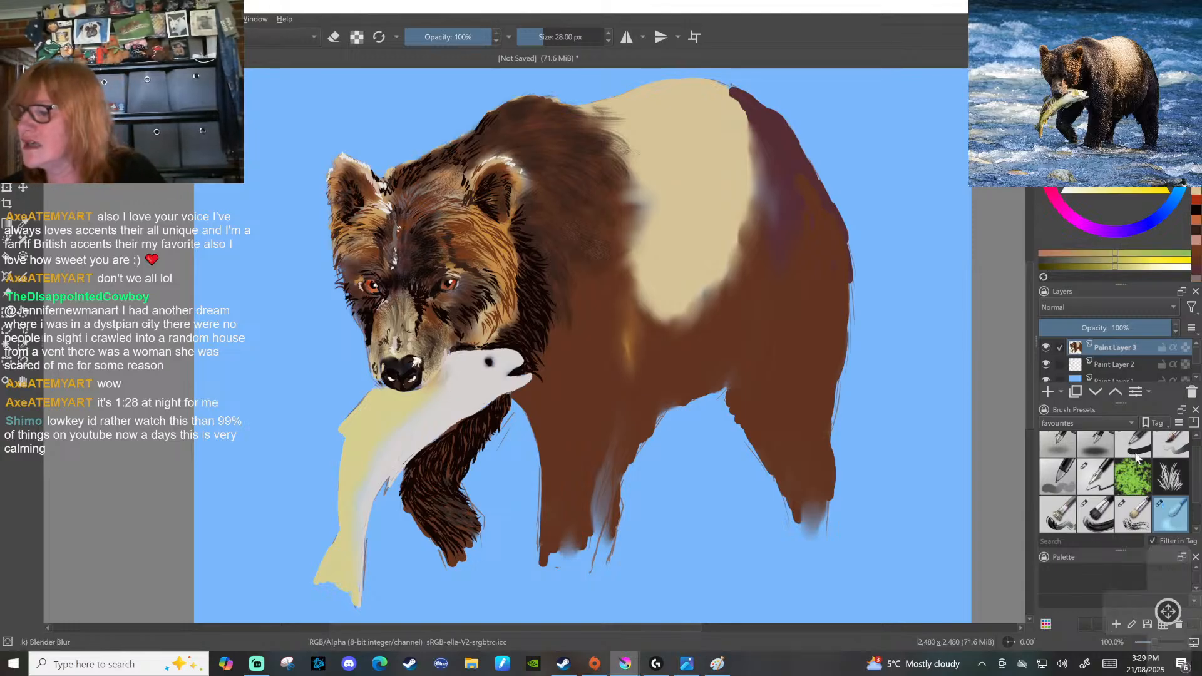
# Sketch the side fin behind the fish's head in olive yellow with Ink-4 Pen Rough at 9 px
pyautogui.scroll(1, 1193, 466)
pyautogui.click(1104, 490)
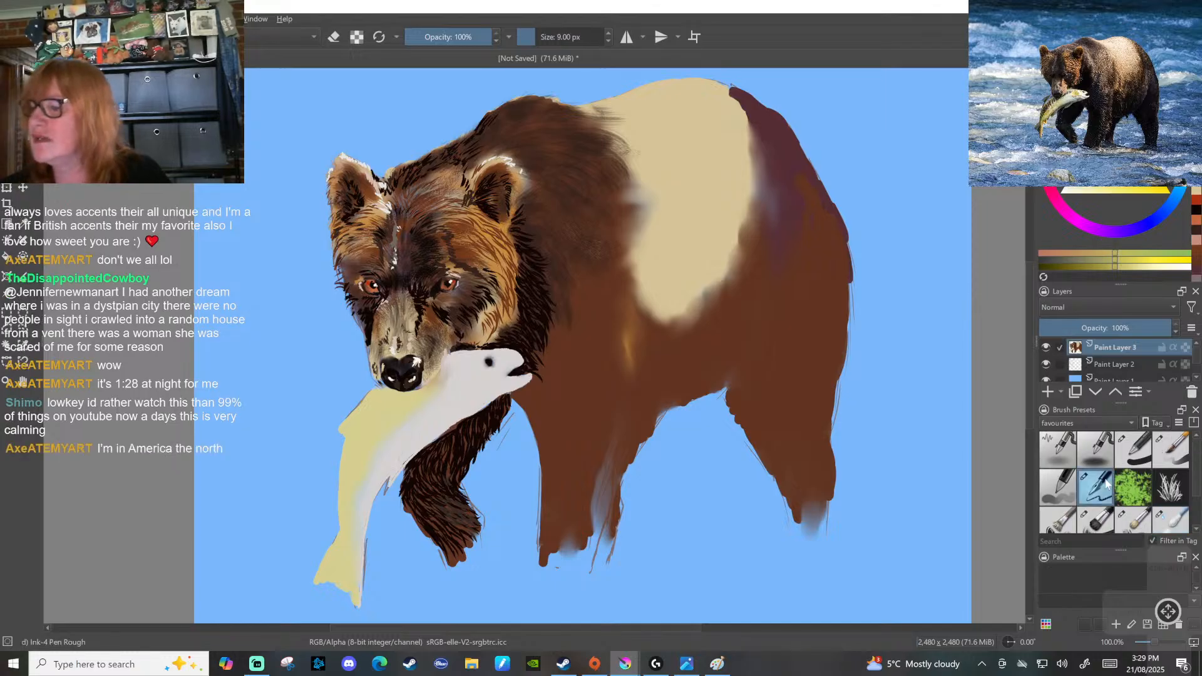
pyautogui.moveTo(450, 379); pyautogui.dragTo(445, 395)
pyautogui.rightClick(441, 400)
pyautogui.rightClick(437, 417)
pyautogui.click(450, 446)
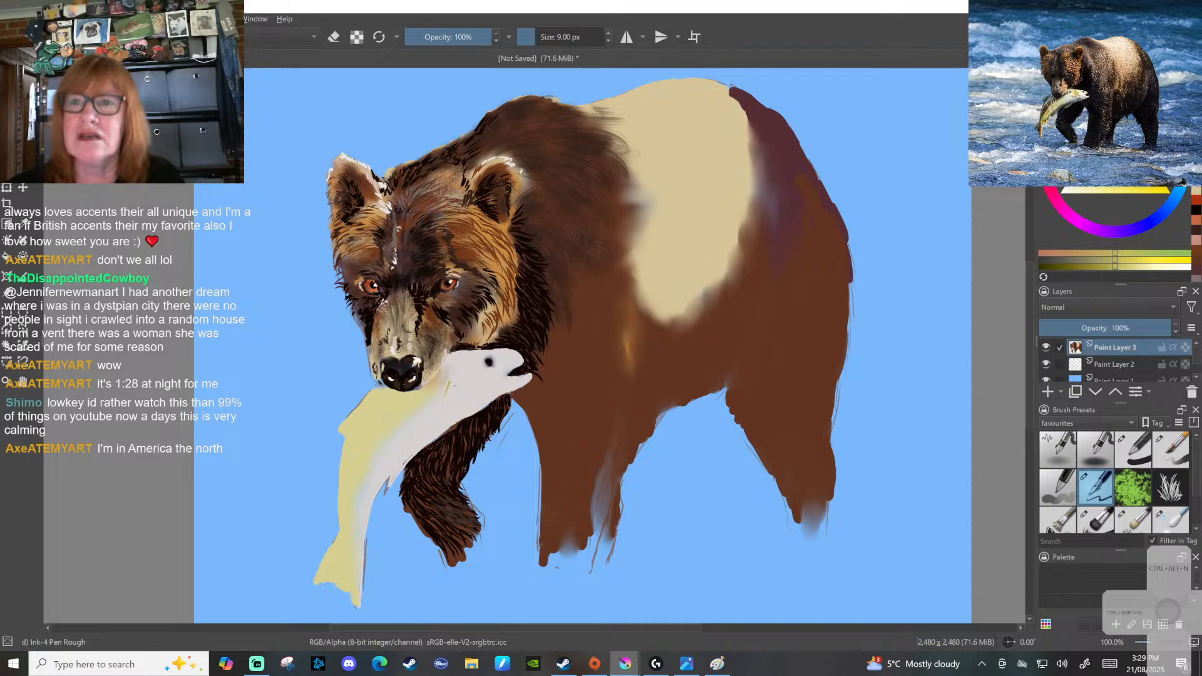
pyautogui.moveTo(443, 393); pyautogui.dragTo(434, 408)
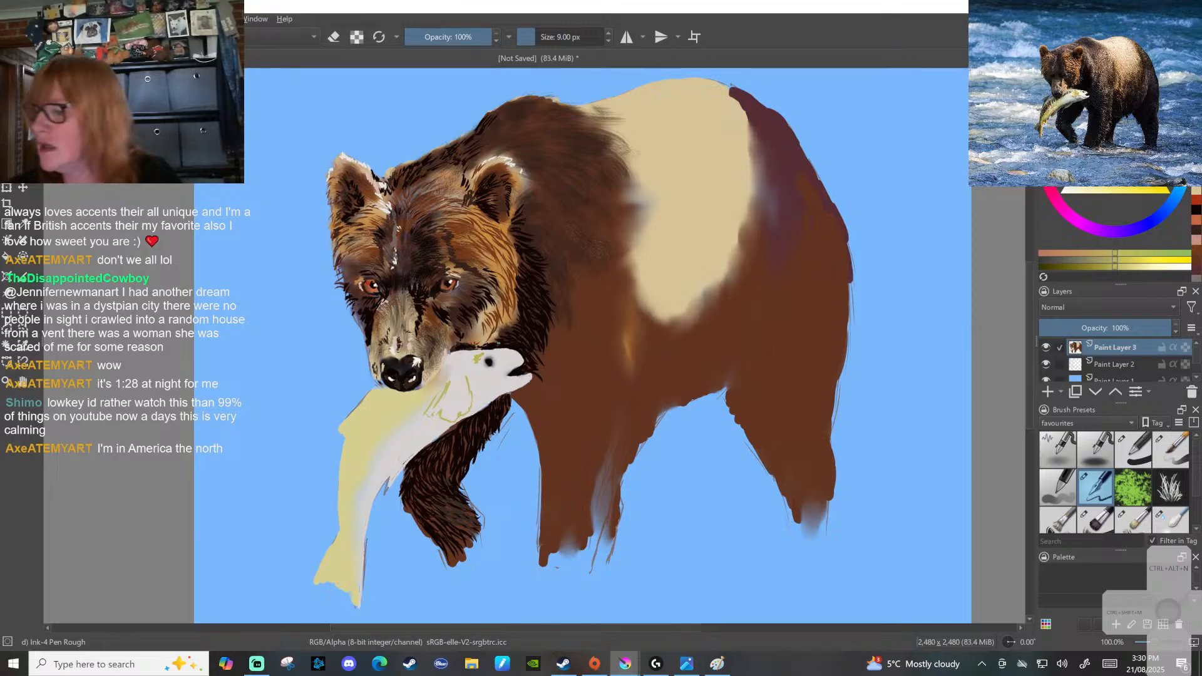
# Darken the fish's eye in black, add a green accent above it, and soften the accent with Blender Blur at 28 px
pyautogui.press('x')
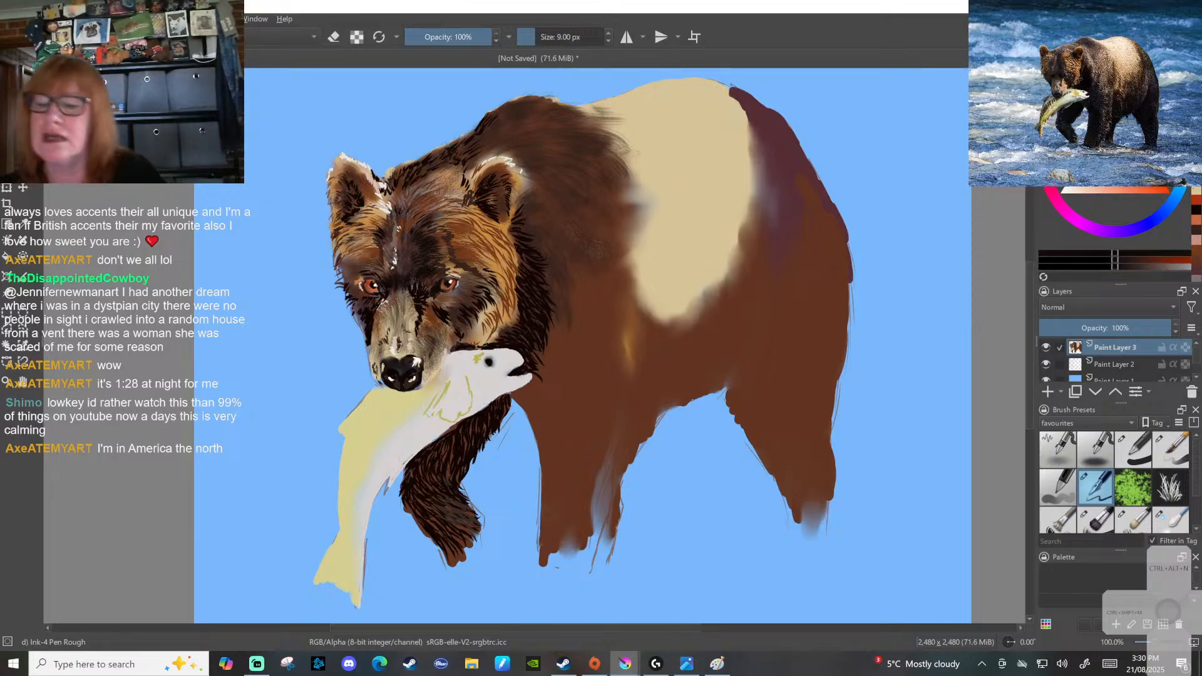
pyautogui.click(488, 361)
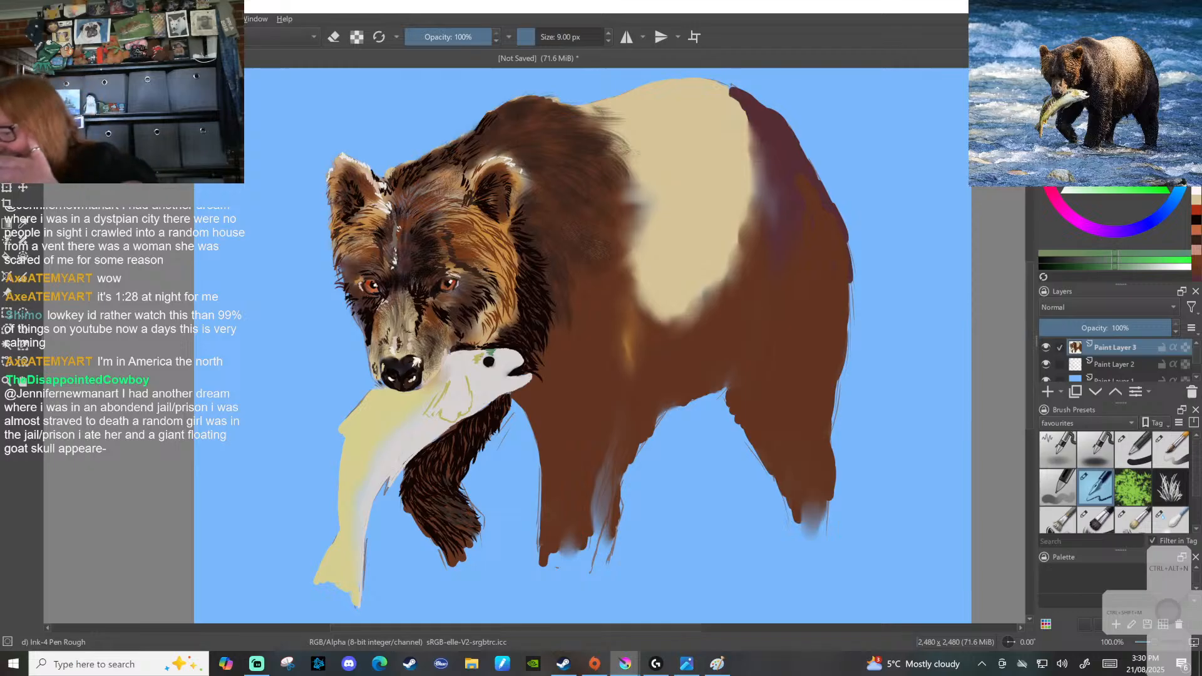
pyautogui.click(1170, 519)
pyautogui.moveTo(482, 356)
pyautogui.mouseDown()
pyautogui.moveTo(507, 355)
pyautogui.moveTo(485, 357)
pyautogui.mouseUp()
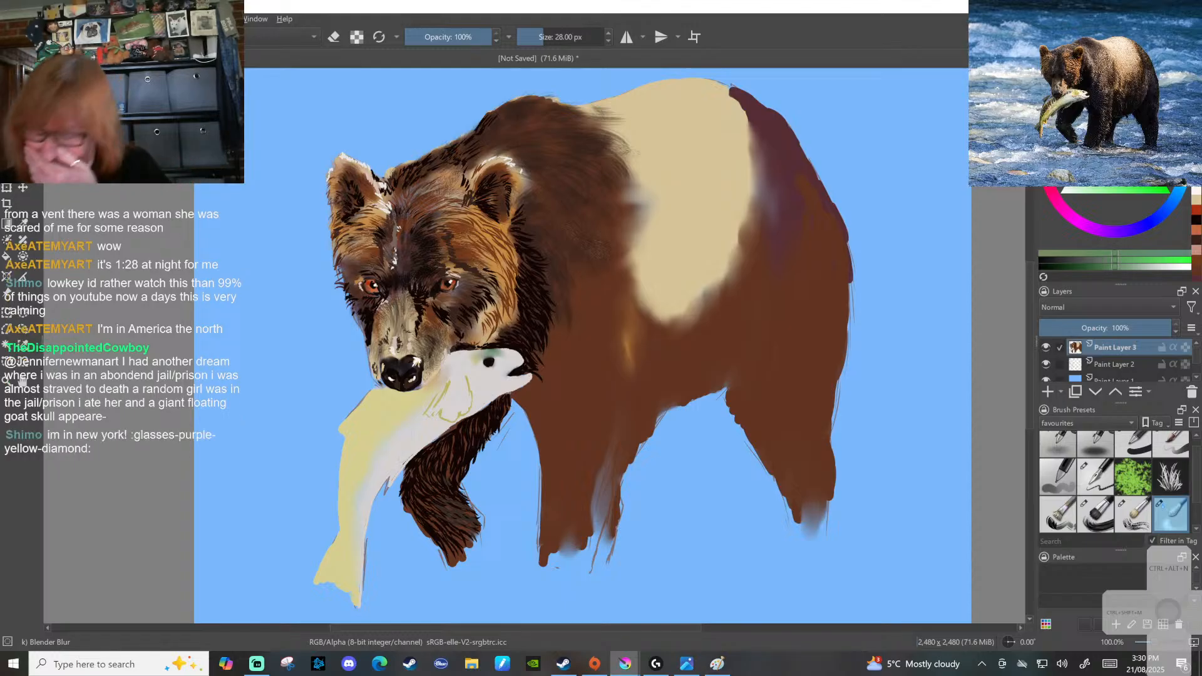
# Add white highlights to the fish's eye, head and back with Ink-4 Pen Rough at 9 px, and soften the body highlights with Blender Blur
pyautogui.click(1096, 476)
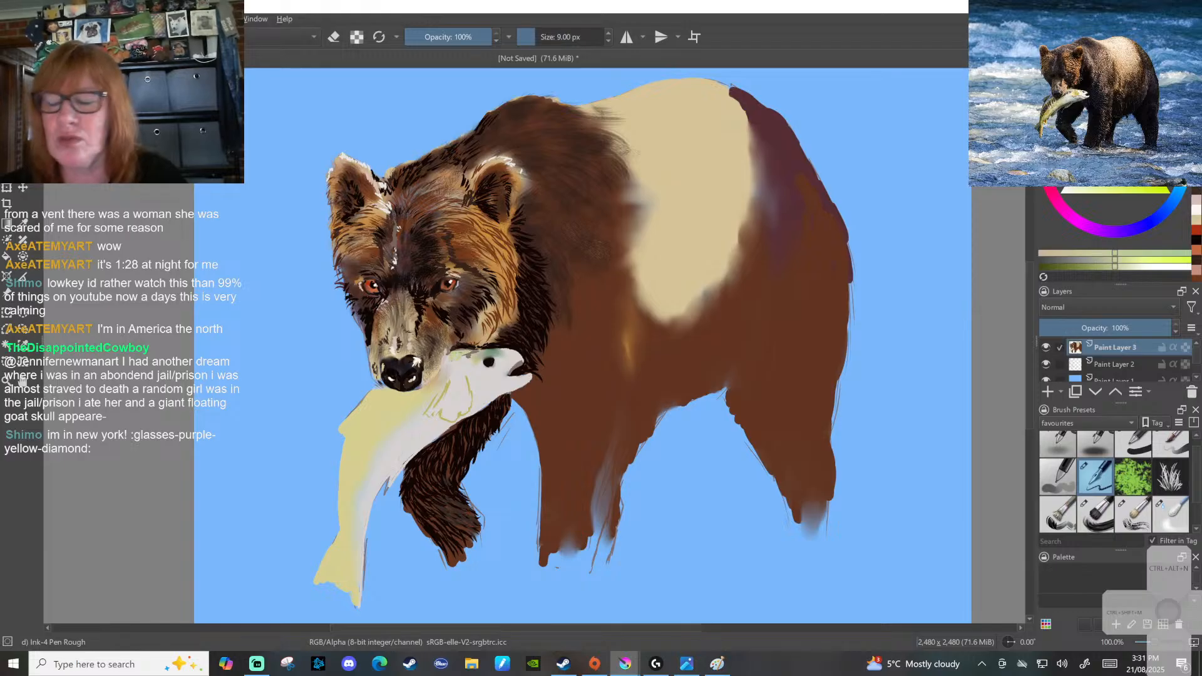
pyautogui.click(1171, 514)
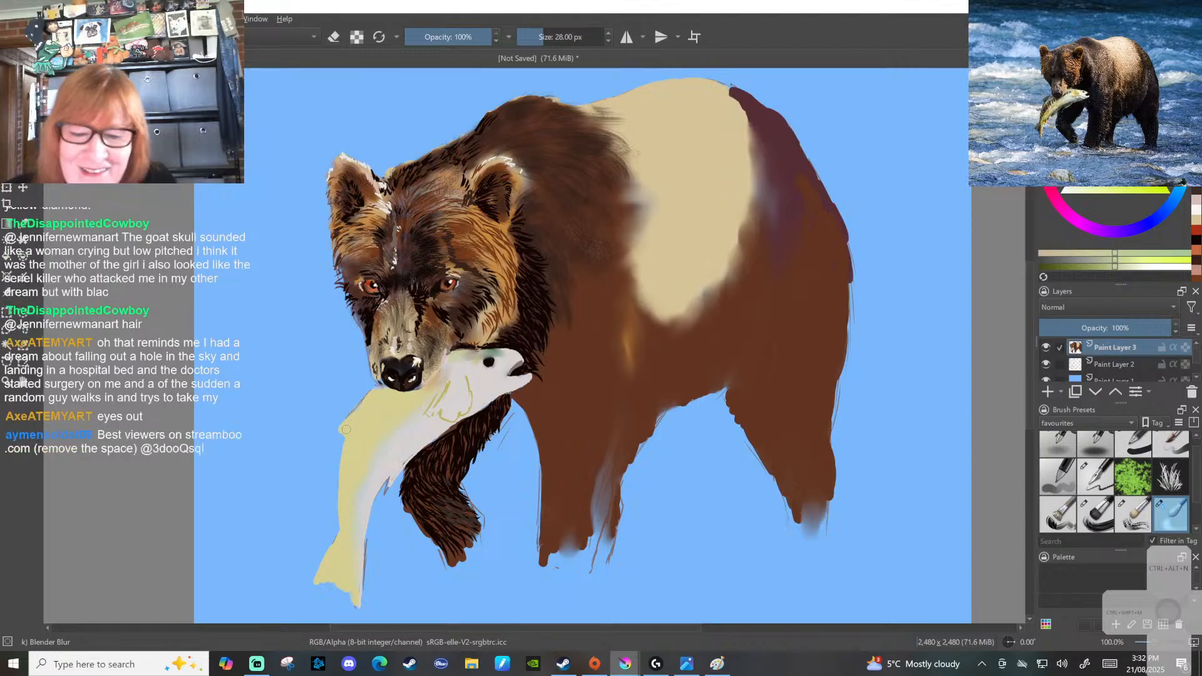
pyautogui.click(1096, 476)
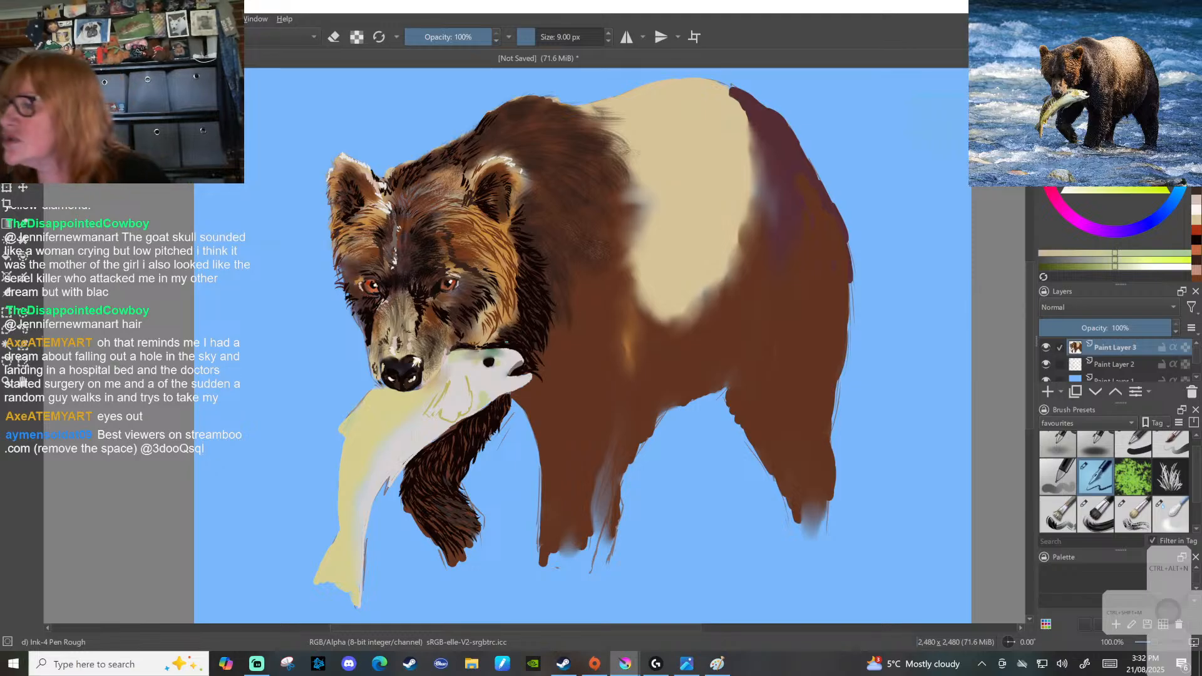
pyautogui.click(1197, 201)
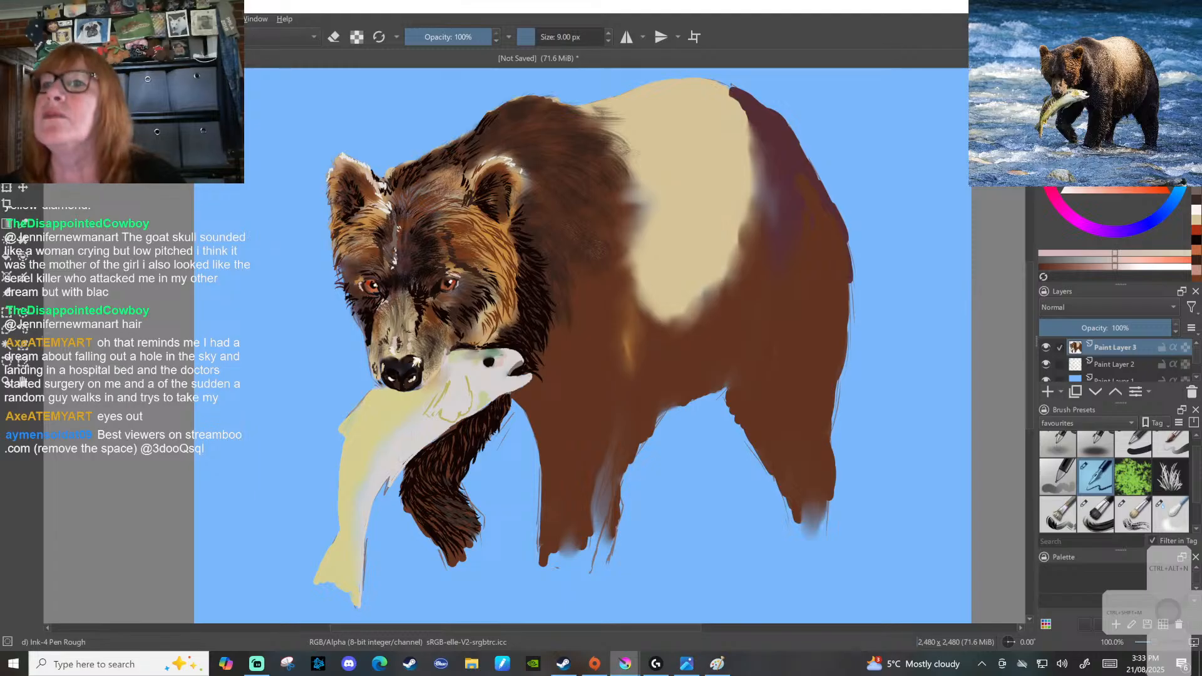
pyautogui.click(1063, 191)
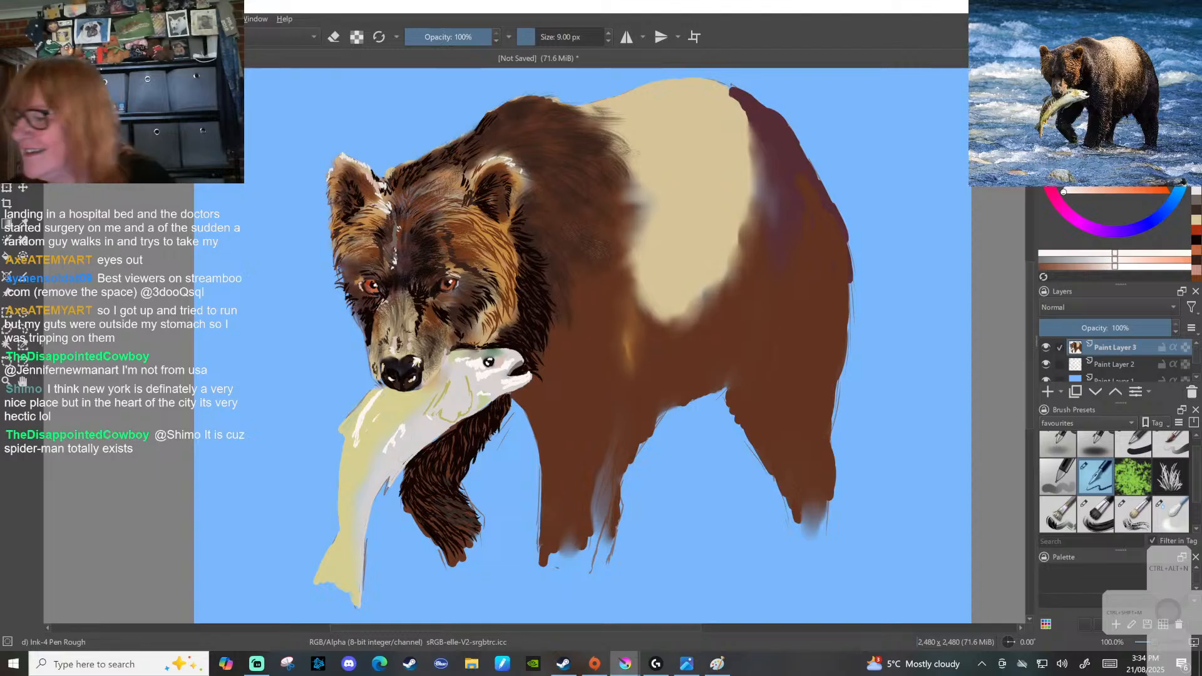
pyautogui.click(1171, 513)
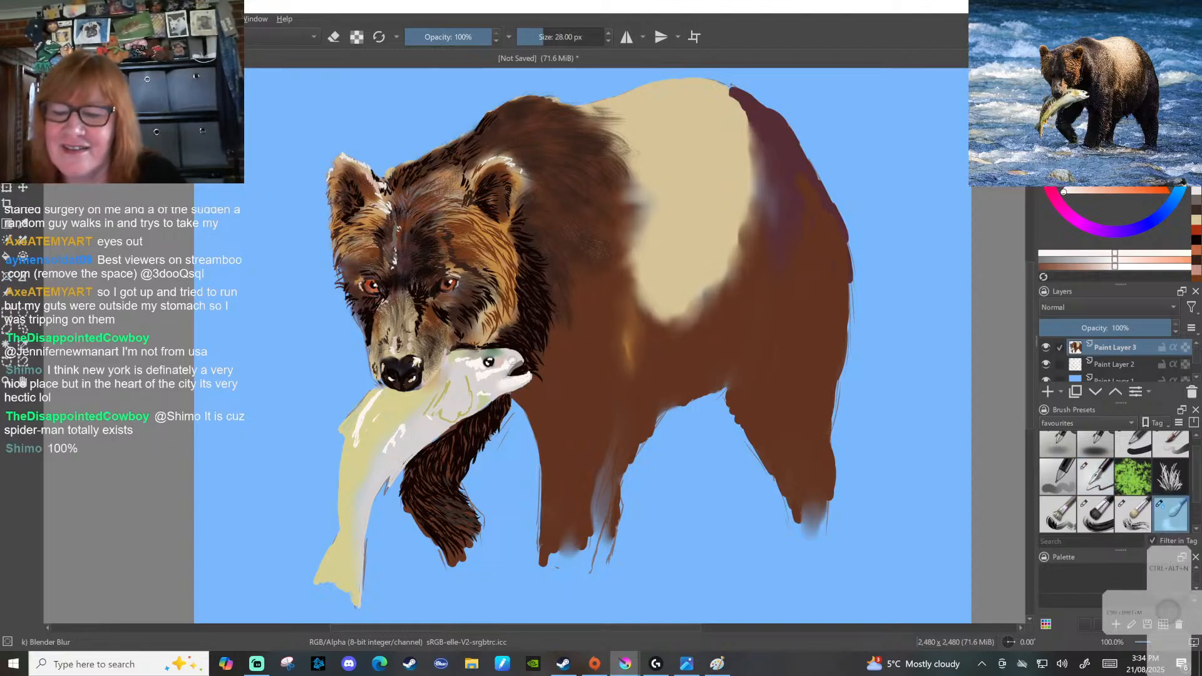
# Fill the fish's side fin in olive yellow with Basic-5 Size Opacity at 22 px, and soften it with Blender Blur at 28 px
pyautogui.keyDown('ctrl'); pyautogui.click(352, 498); pyautogui.keyUp('ctrl')
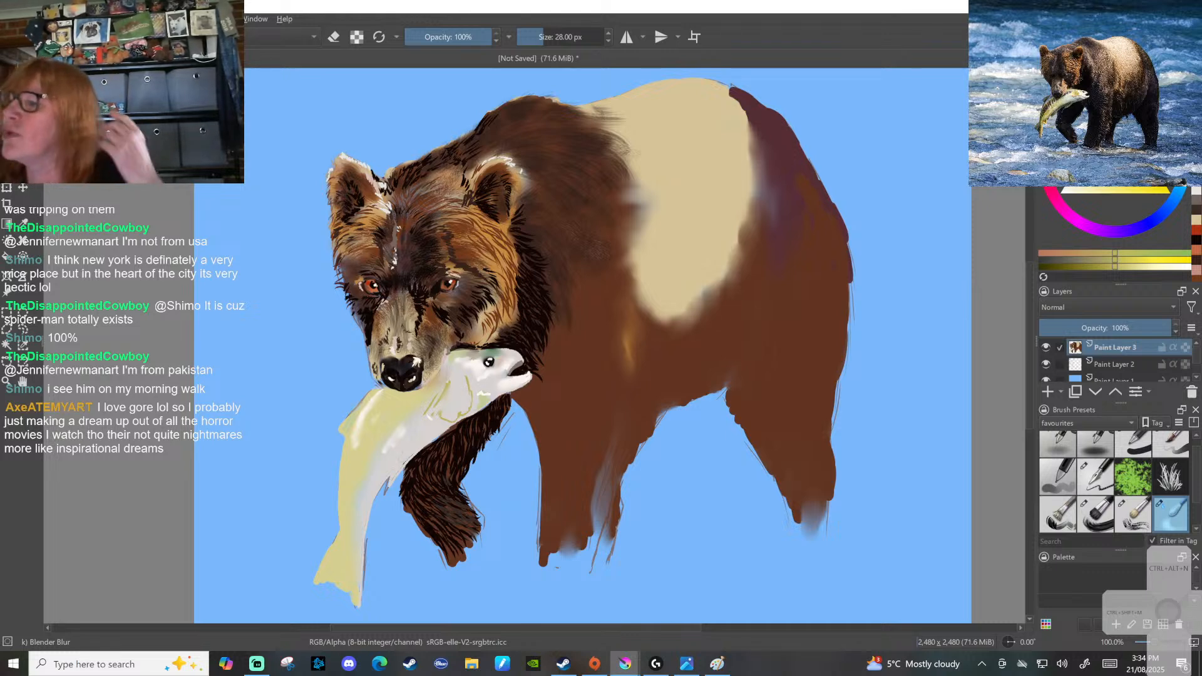
pyautogui.press('x')
pyautogui.press('x')
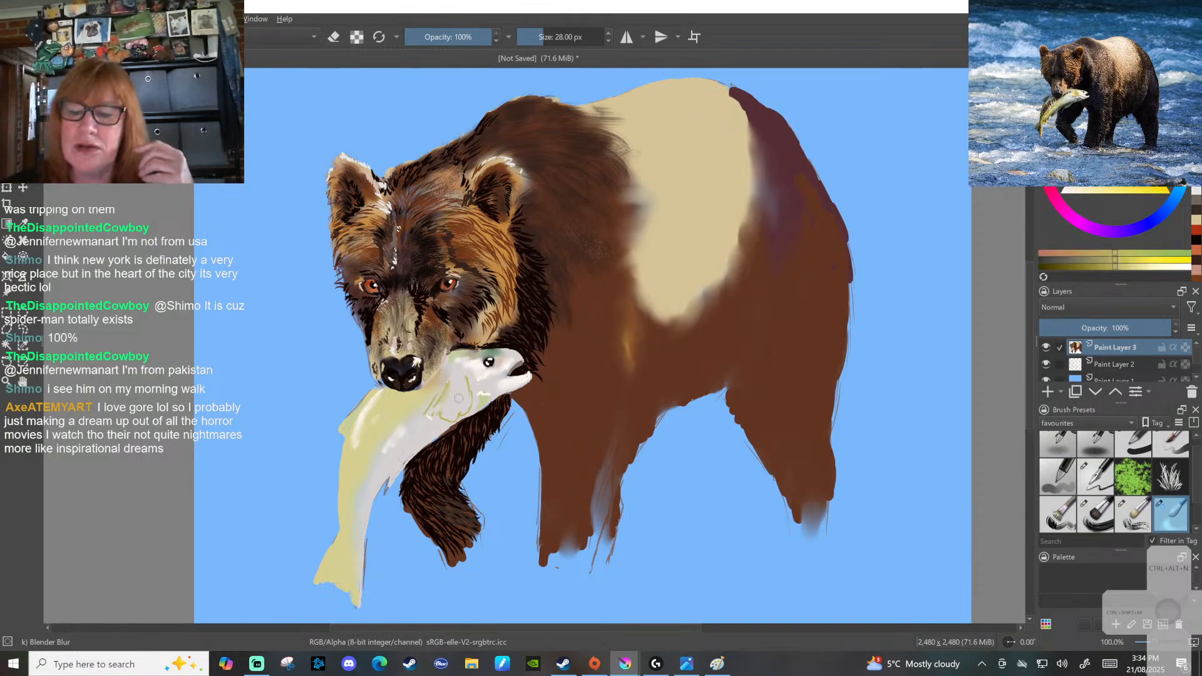
pyautogui.click(1173, 448)
pyautogui.moveTo(443, 409)
pyautogui.mouseDown()
pyautogui.moveTo(454, 379)
pyautogui.moveTo(468, 400)
pyautogui.moveTo(436, 404)
pyautogui.mouseUp()
pyautogui.moveTo(438, 412); pyautogui.dragTo(449, 402)
pyautogui.moveTo(450, 417); pyautogui.dragTo(460, 399)
pyautogui.moveTo(465, 409); pyautogui.dragTo(464, 398)
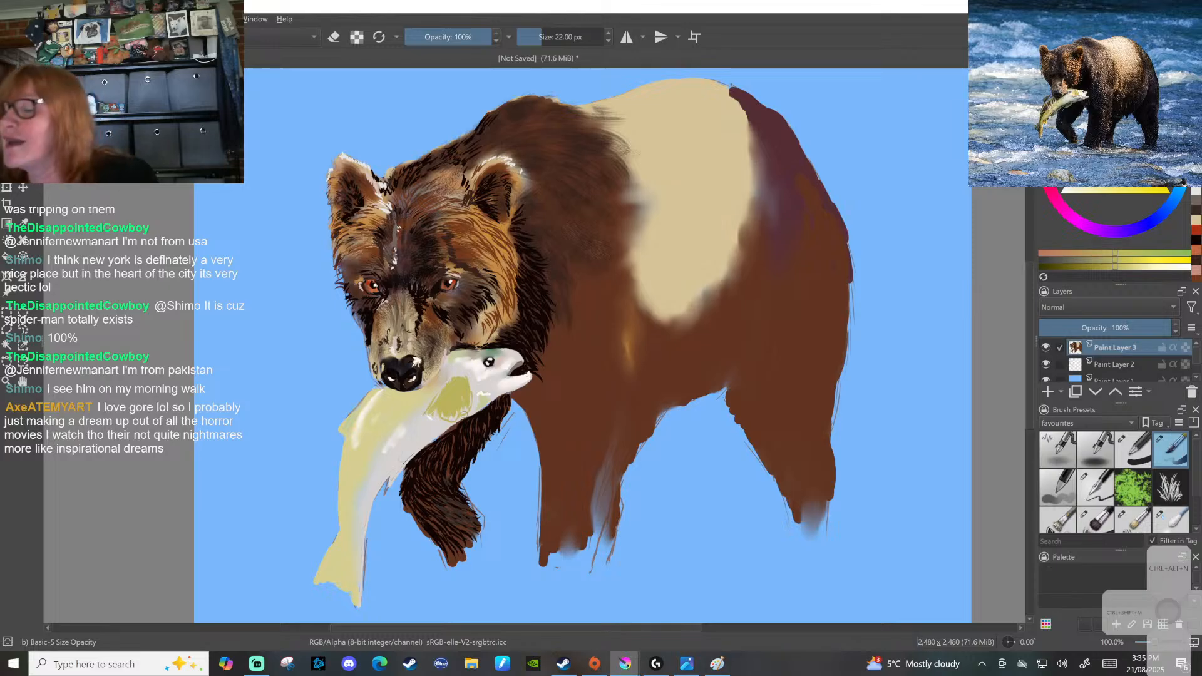
pyautogui.click(1170, 520)
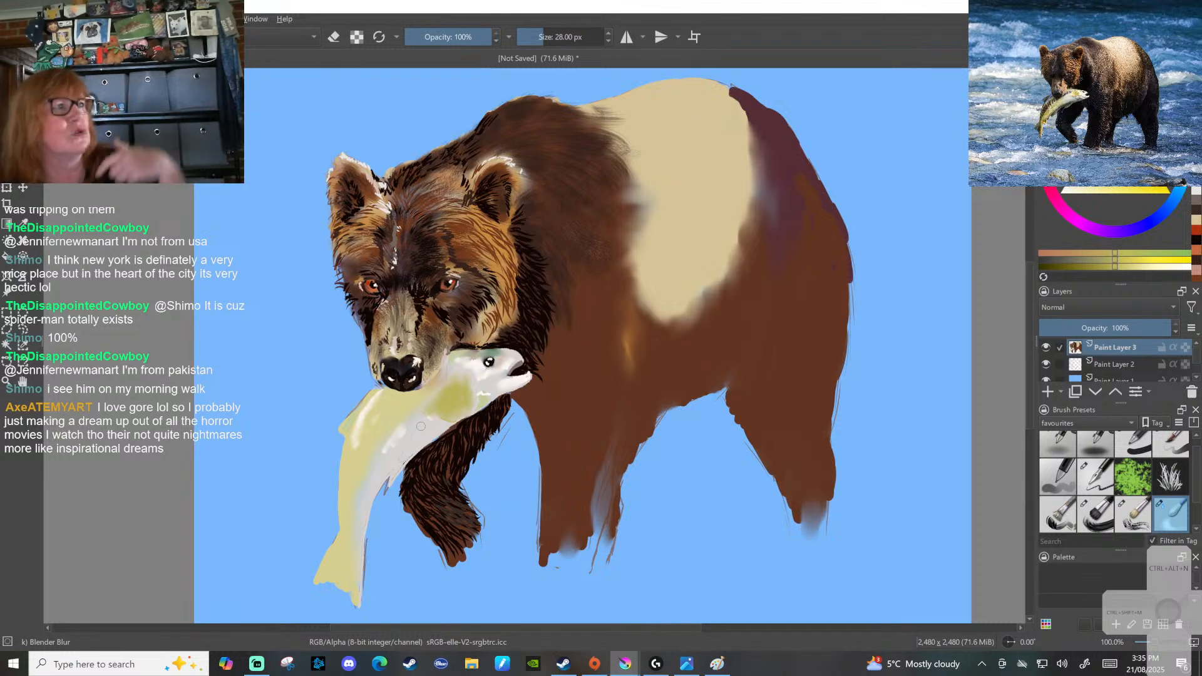
# Ink dark olive rays over the fish's side fin with Ink-4 Pen Rough at 9 px, and blend them with Blender Blur
pyautogui.moveTo(1141, 181); pyautogui.dragTo(1121, 134)
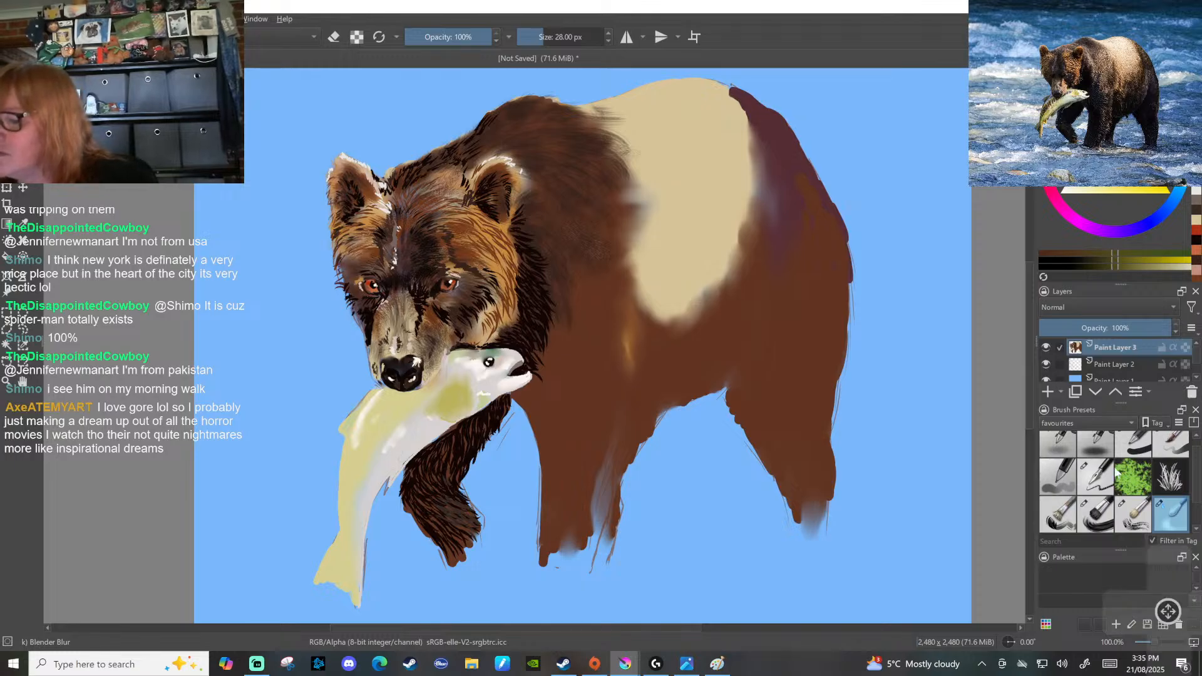
pyautogui.click(1097, 475)
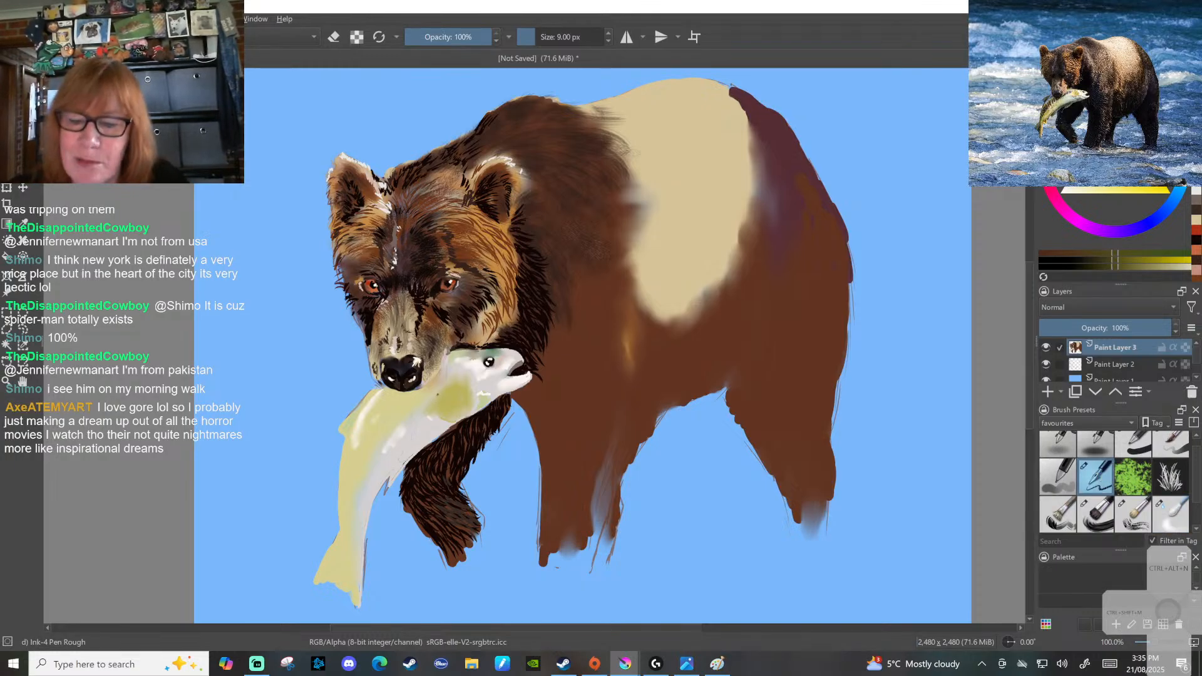
pyautogui.moveTo(438, 393); pyautogui.dragTo(431, 404)
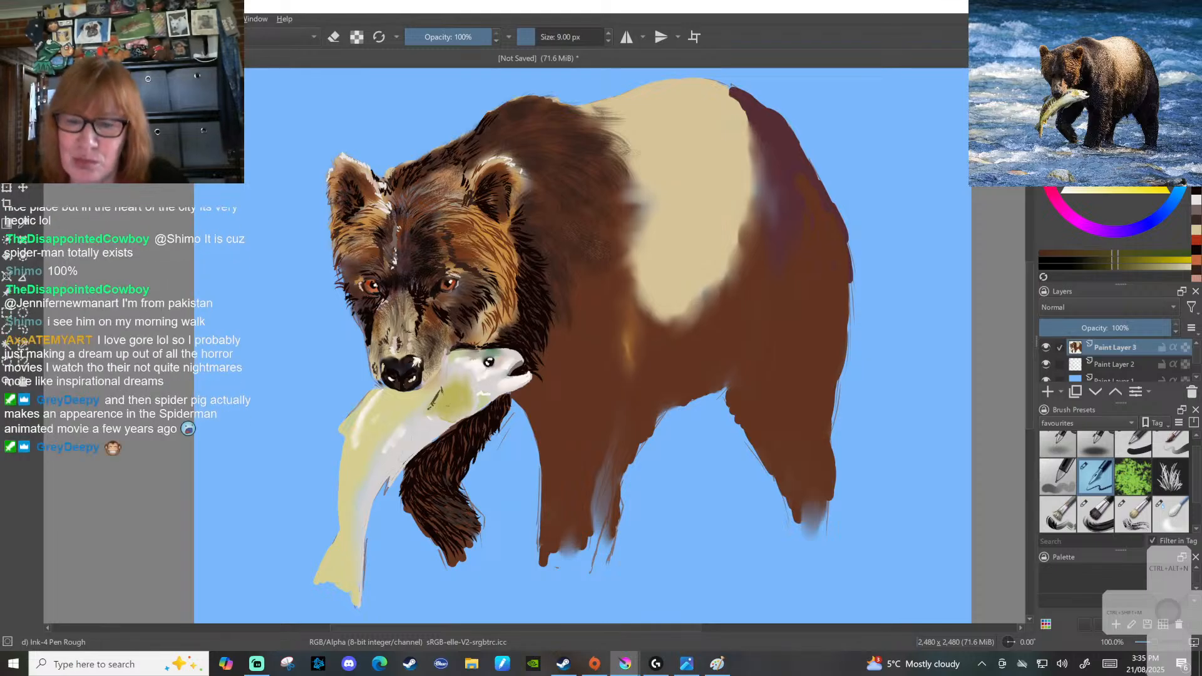
pyautogui.moveTo(443, 387); pyautogui.dragTo(447, 401)
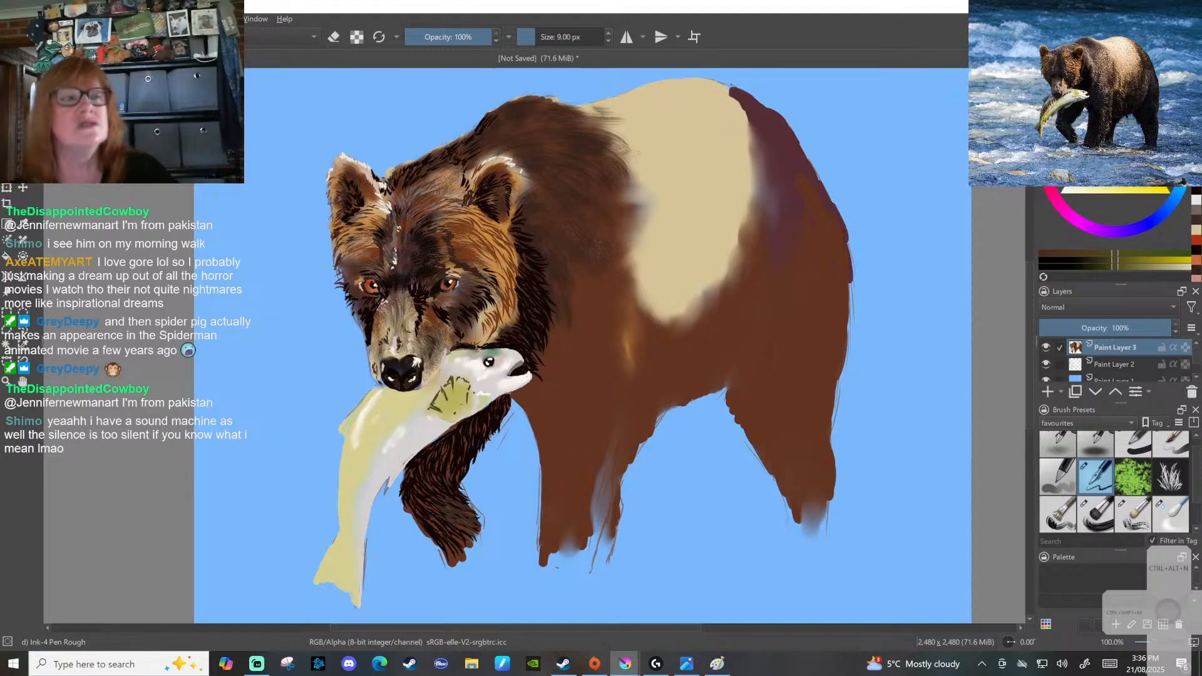
pyautogui.click(1171, 514)
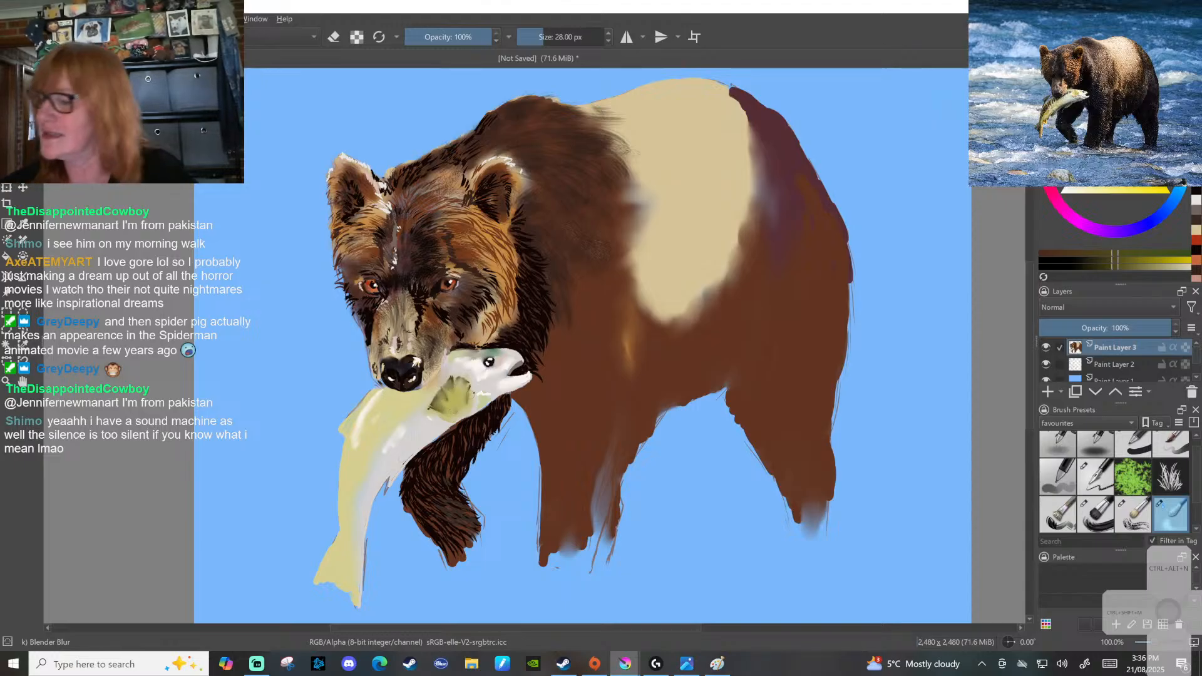
# Paint a dark olive patch above the side fin with Basic-5 Size Opacity at 22 px, and soften it with Blender Blur at 28 px
pyautogui.click(1170, 445)
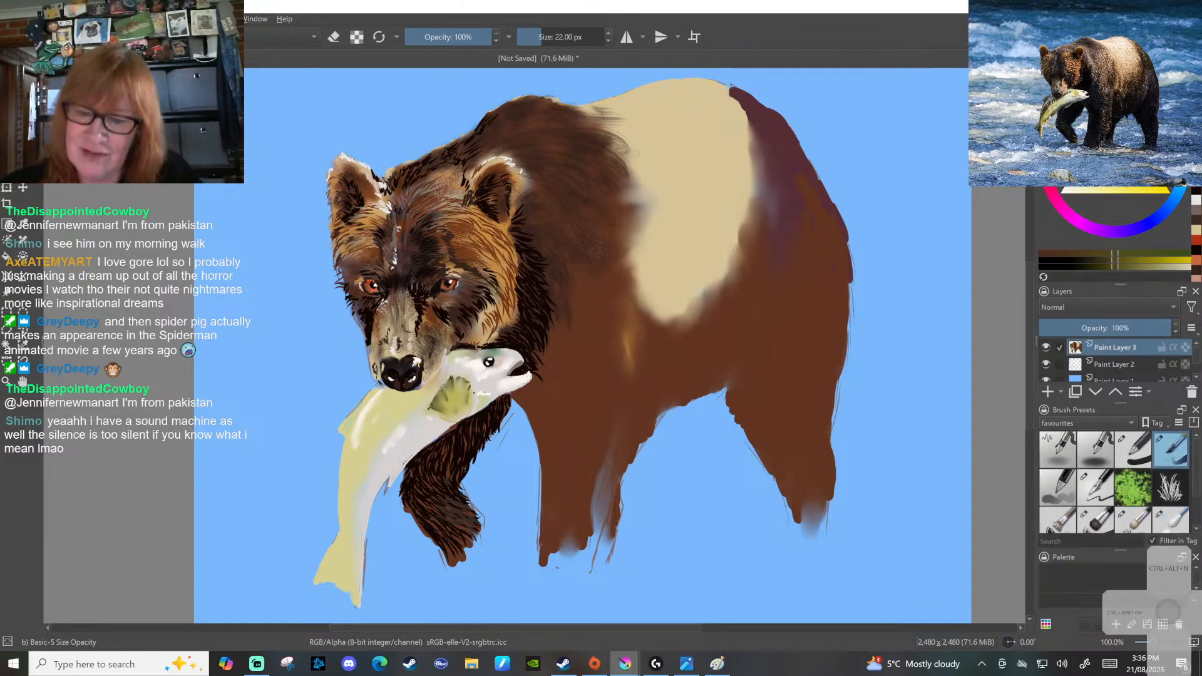
pyautogui.moveTo(440, 380); pyautogui.dragTo(454, 367)
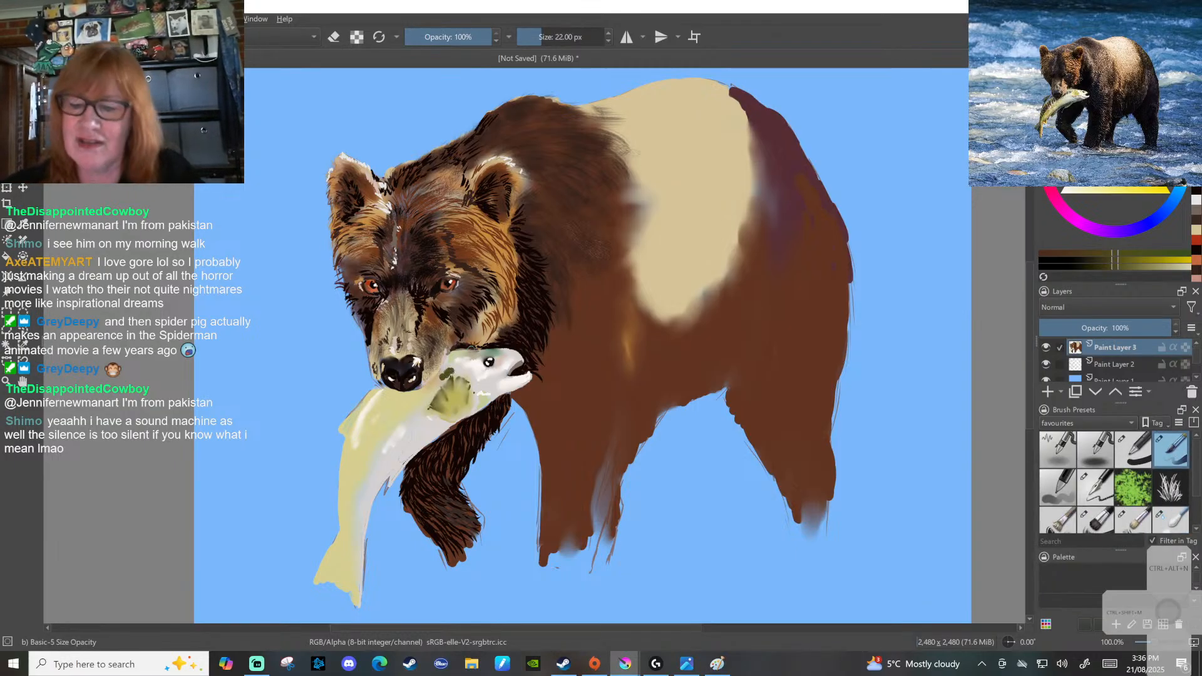
pyautogui.click(1171, 519)
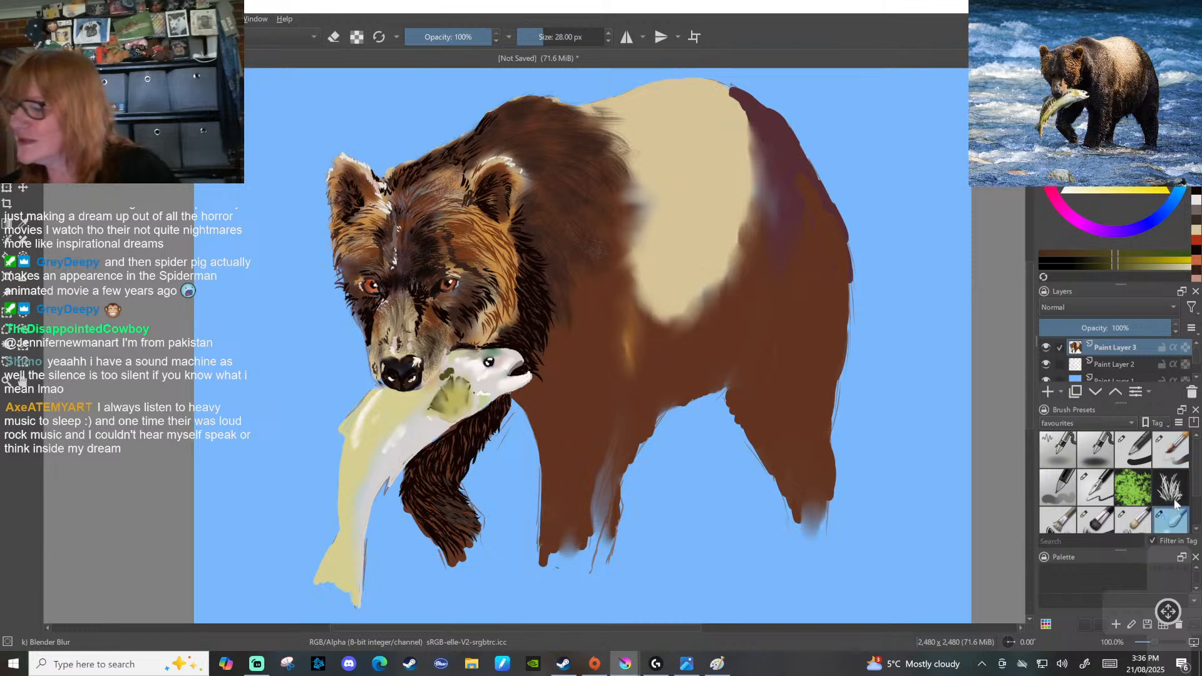
pyautogui.moveTo(444, 376); pyautogui.dragTo(451, 367)
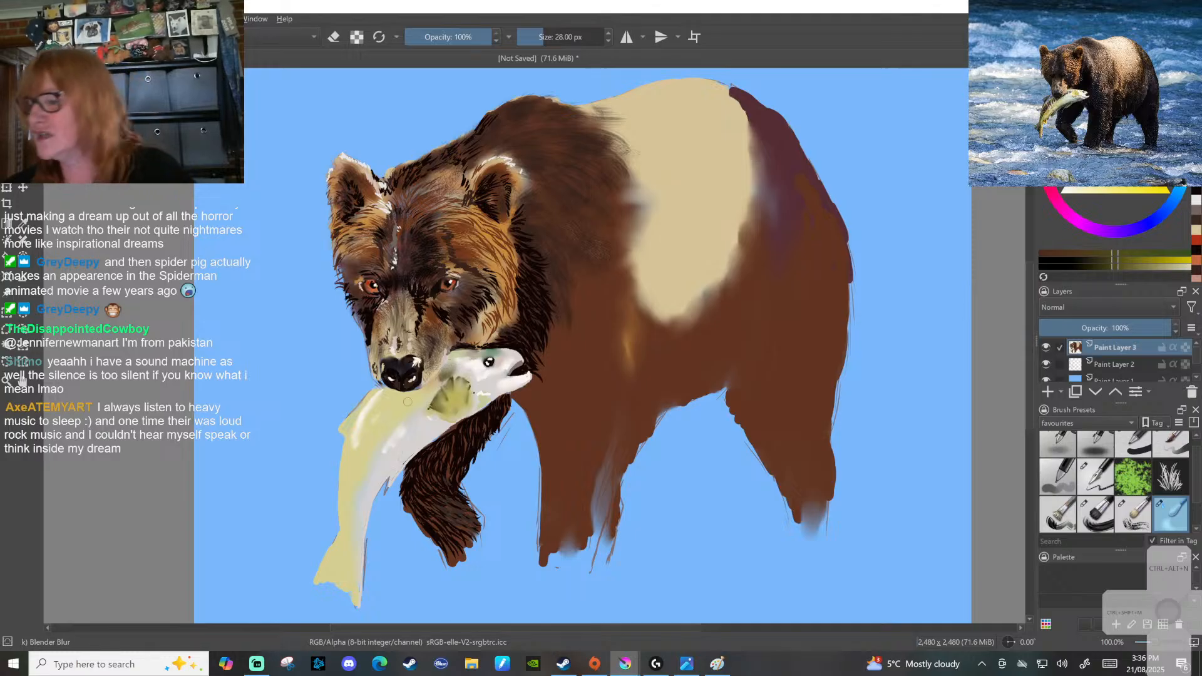
# Paint dark olive stripes across the fish's upper back with Basic-5 Size Opacity at 20 px, and soften them with Blender Blur at 28 px
pyautogui.scroll(-2, 1165, 476)
pyautogui.click(1180, 442)
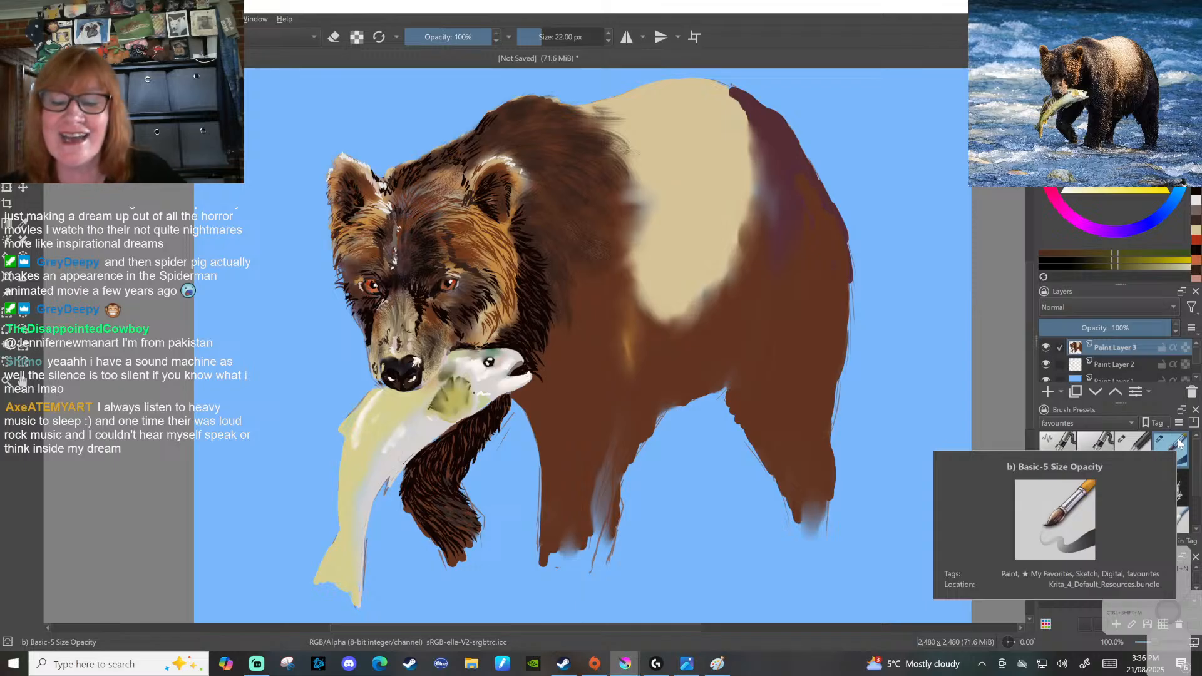
pyautogui.press('[')
pyautogui.click(427, 389)
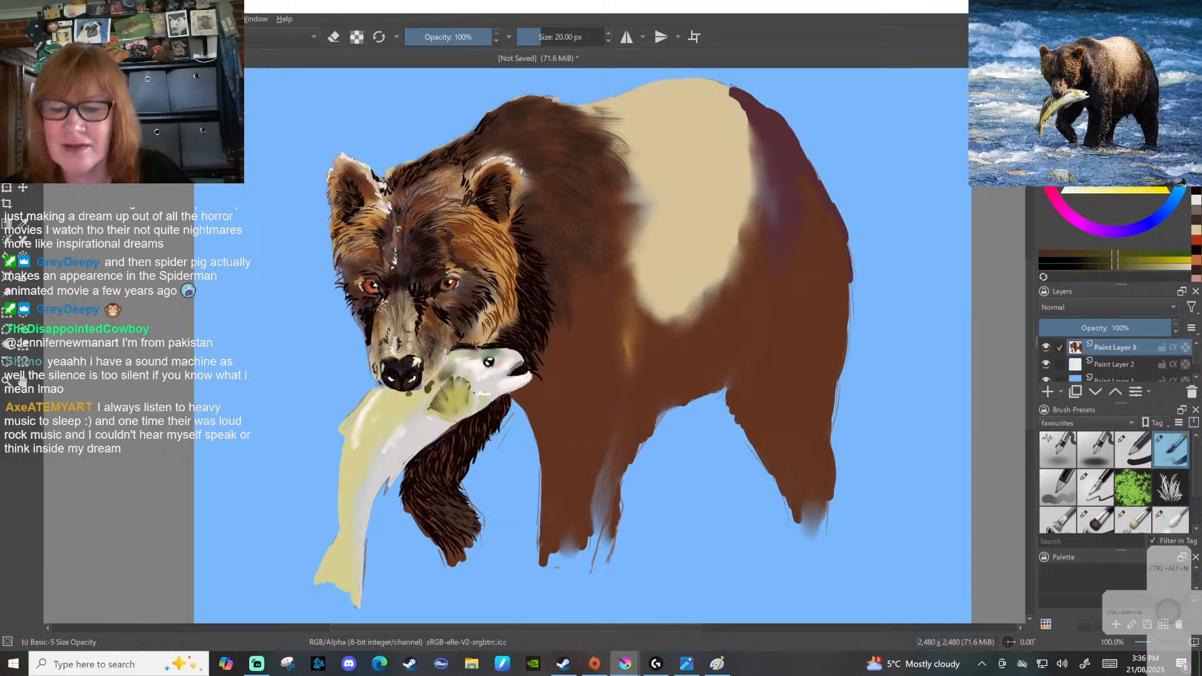
pyautogui.click(414, 408)
pyautogui.moveTo(414, 395)
pyautogui.mouseDown()
pyautogui.moveTo(392, 395)
pyautogui.moveTo(404, 421)
pyautogui.mouseUp()
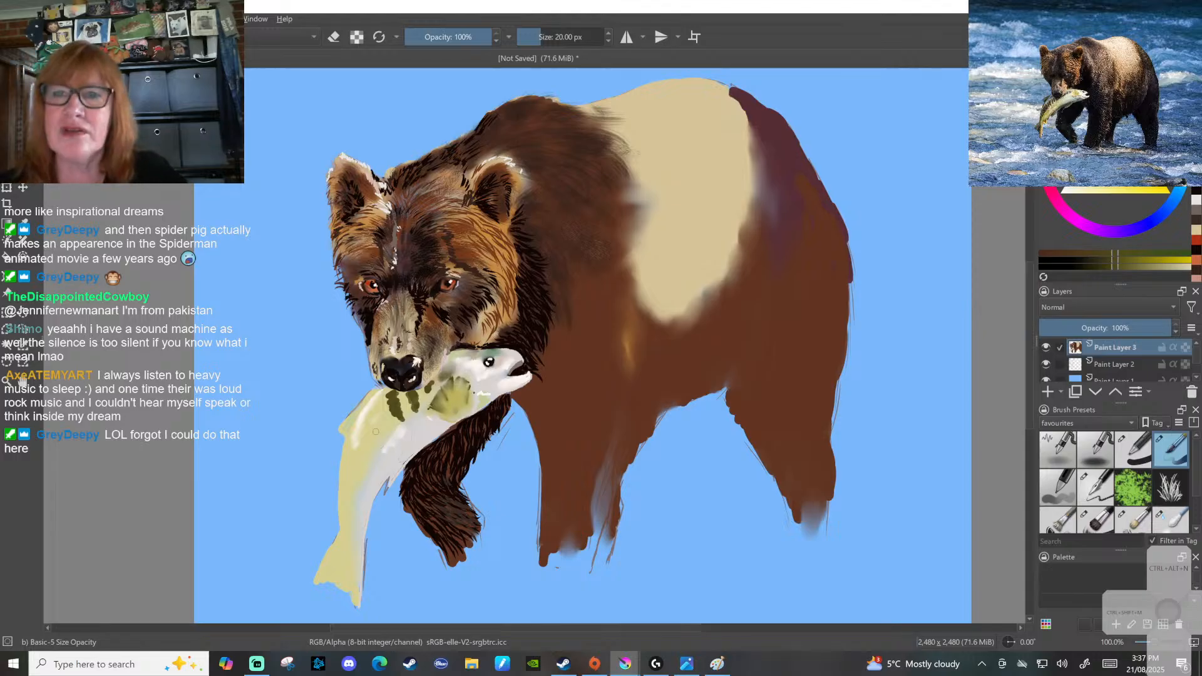
pyautogui.moveTo(377, 401)
pyautogui.mouseDown()
pyautogui.moveTo(391, 437)
pyautogui.moveTo(364, 421)
pyautogui.moveTo(372, 451)
pyautogui.mouseUp()
pyautogui.click(1171, 520)
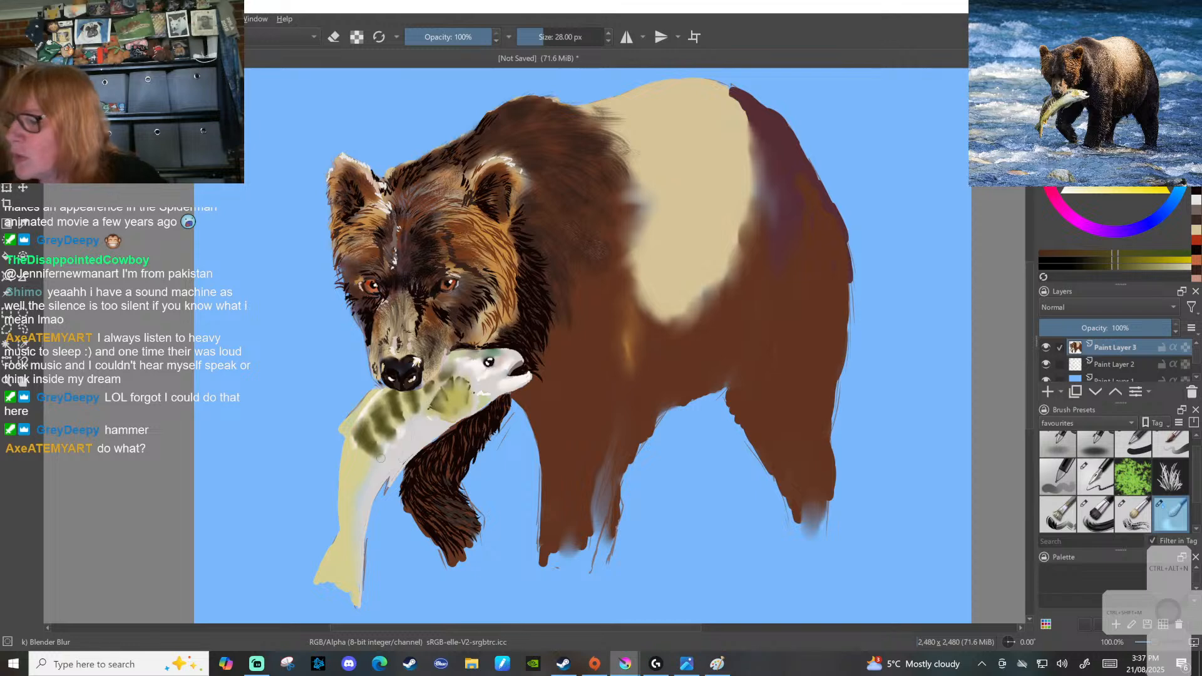
# Paint dark olive spots down the fish's rear body and streaks on its tail fin with Basic-5 Size Opacity at 20 px
pyautogui.click(1169, 438)
pyautogui.moveTo(348, 452)
pyautogui.mouseDown()
pyautogui.moveTo(361, 481)
pyautogui.moveTo(342, 516)
pyautogui.moveTo(356, 538)
pyautogui.mouseUp()
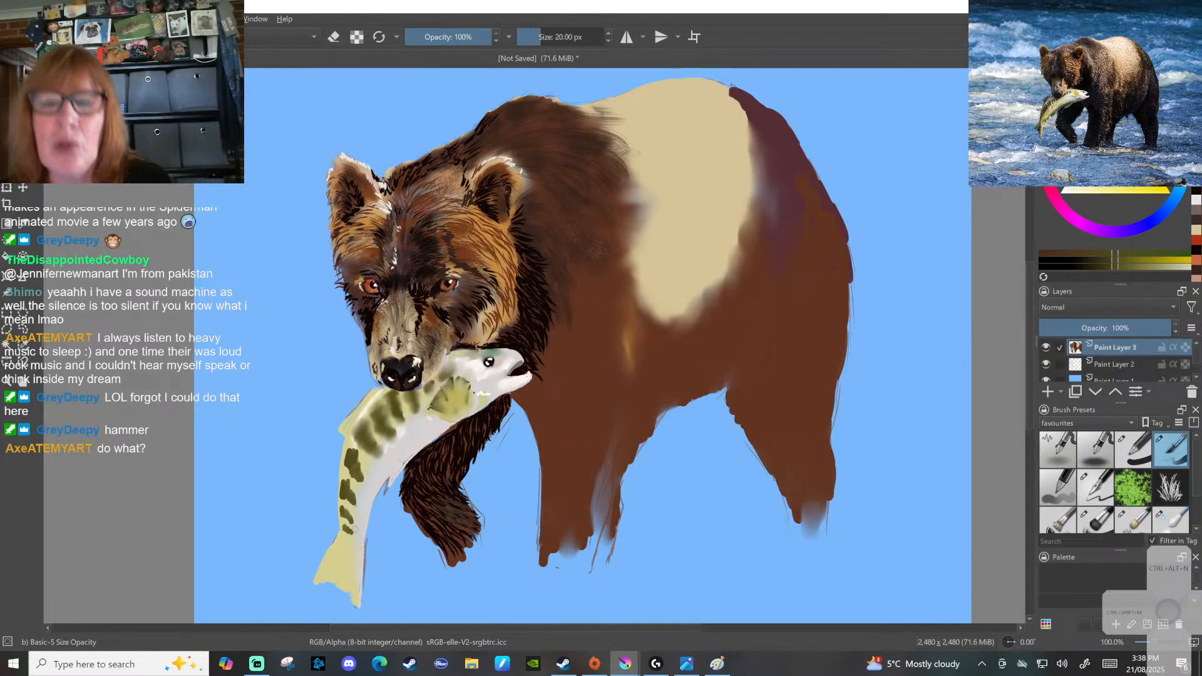
pyautogui.moveTo(330, 567)
pyautogui.mouseDown()
pyautogui.moveTo(323, 544)
pyautogui.moveTo(345, 561)
pyautogui.moveTo(335, 585)
pyautogui.moveTo(352, 600)
pyautogui.mouseUp()
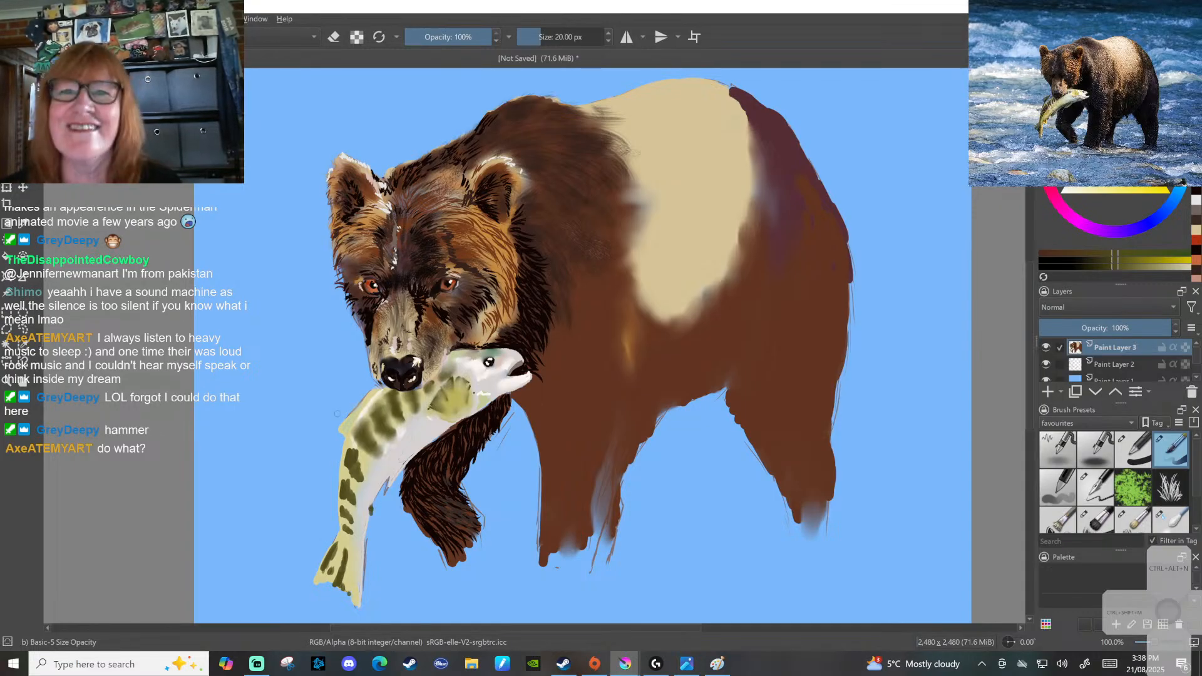
# Ink the dorsal fin with Ink-4 Pen Rough at 9 px, and soften it, the rear spots and the tail with Blender Blur at 28 px
pyautogui.click(1096, 488)
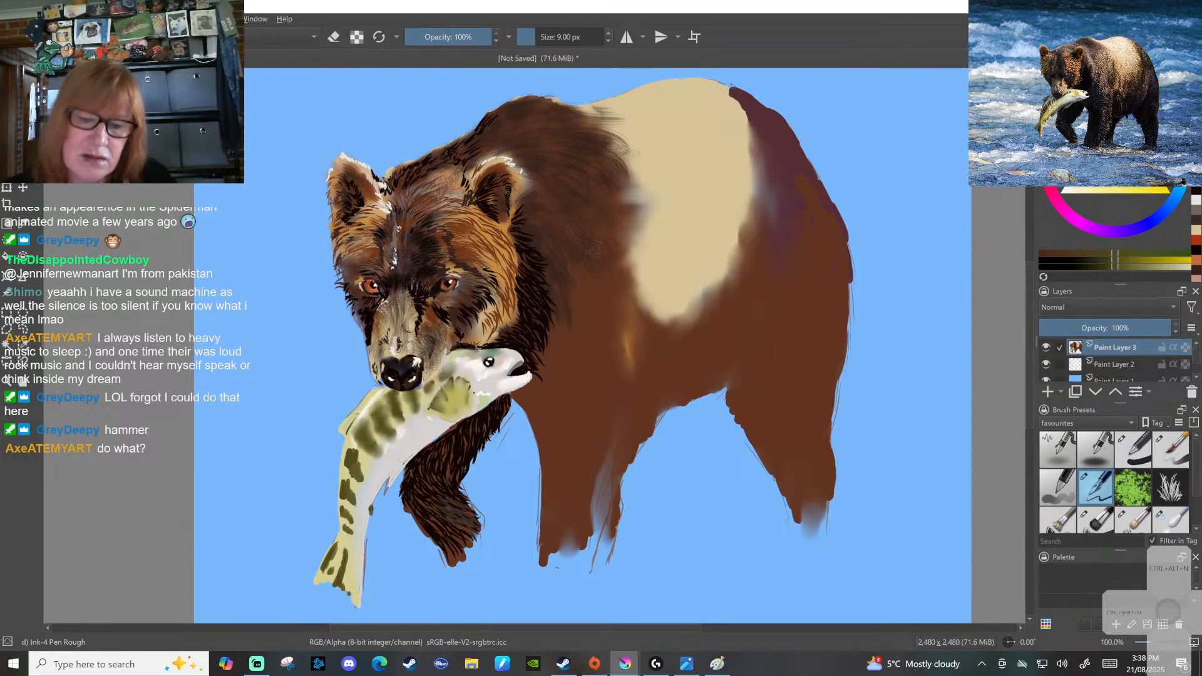
pyautogui.moveTo(343, 429)
pyautogui.mouseDown()
pyautogui.moveTo(379, 391)
pyautogui.moveTo(367, 393)
pyautogui.mouseUp()
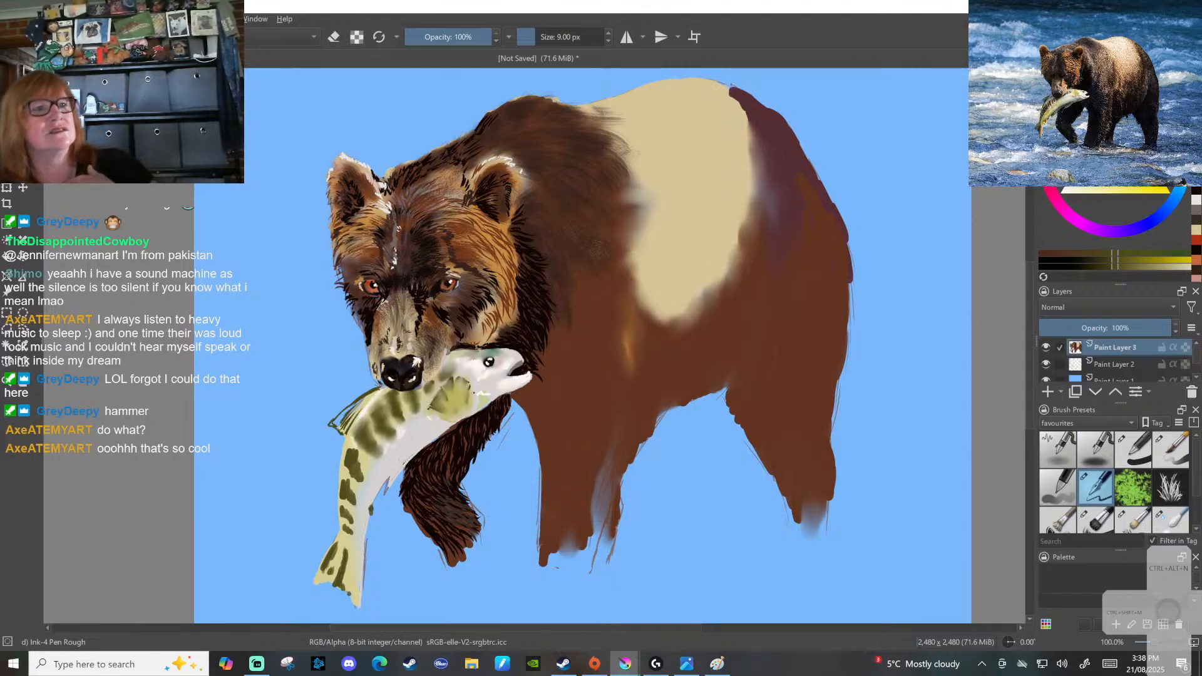
pyautogui.click(1172, 520)
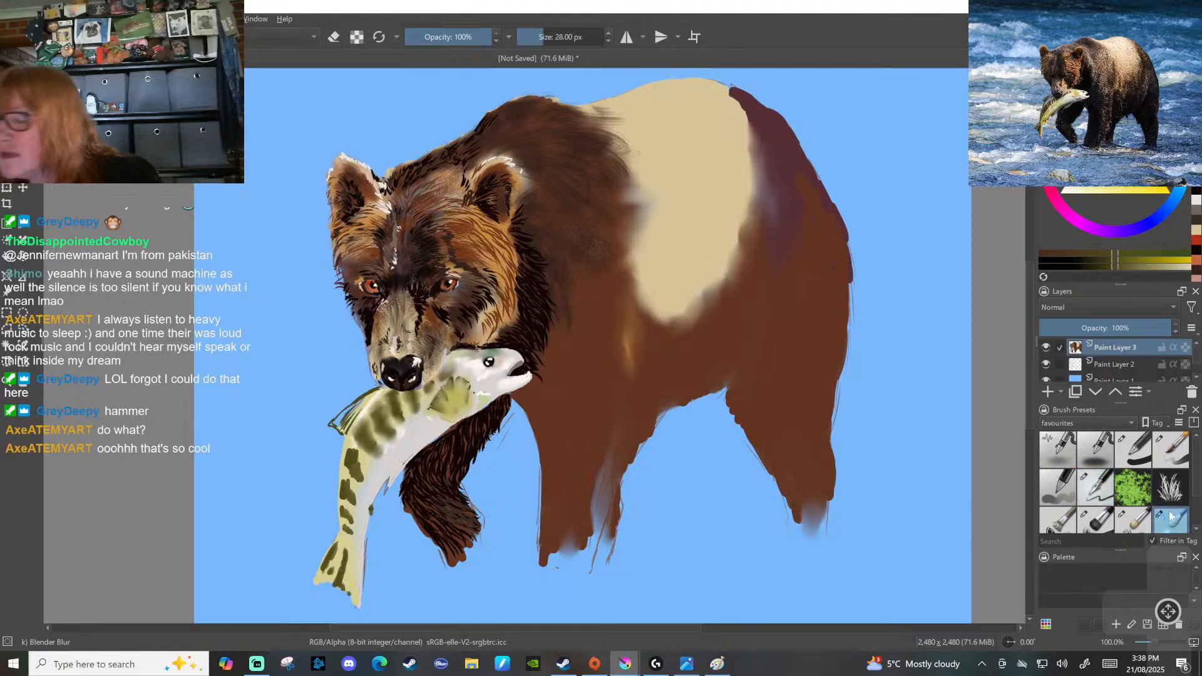
pyautogui.moveTo(348, 416)
pyautogui.mouseDown()
pyautogui.moveTo(334, 425)
pyautogui.moveTo(353, 413)
pyautogui.moveTo(347, 458)
pyautogui.moveTo(362, 477)
pyautogui.moveTo(348, 469)
pyautogui.moveTo(360, 483)
pyautogui.moveTo(342, 497)
pyautogui.moveTo(357, 501)
pyautogui.moveTo(342, 508)
pyautogui.moveTo(358, 531)
pyautogui.moveTo(322, 574)
pyautogui.moveTo(346, 551)
pyautogui.moveTo(336, 577)
pyautogui.moveTo(346, 549)
pyautogui.moveTo(358, 608)
pyautogui.mouseUp()
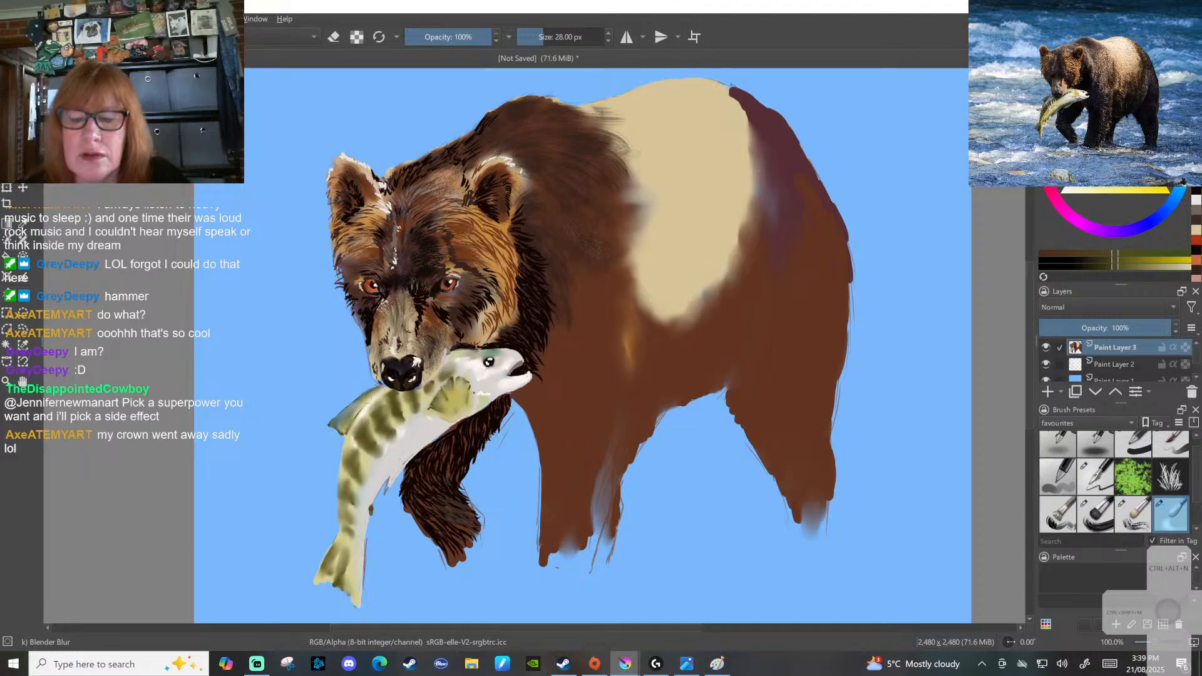
# Ink the edge of the fish's dorsal fin in dark green with Ink-4 Pen Rough at 9 px, and soften it with Blender Blur at 28 px
pyautogui.click(1096, 476)
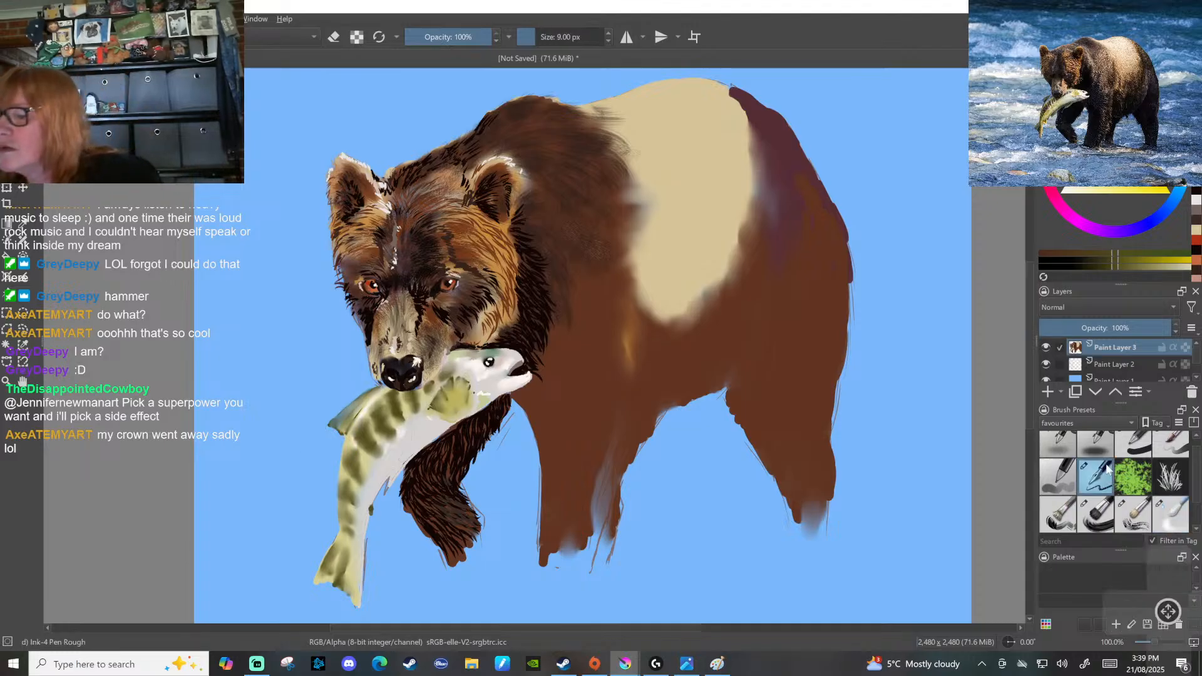
pyautogui.click(1195, 196)
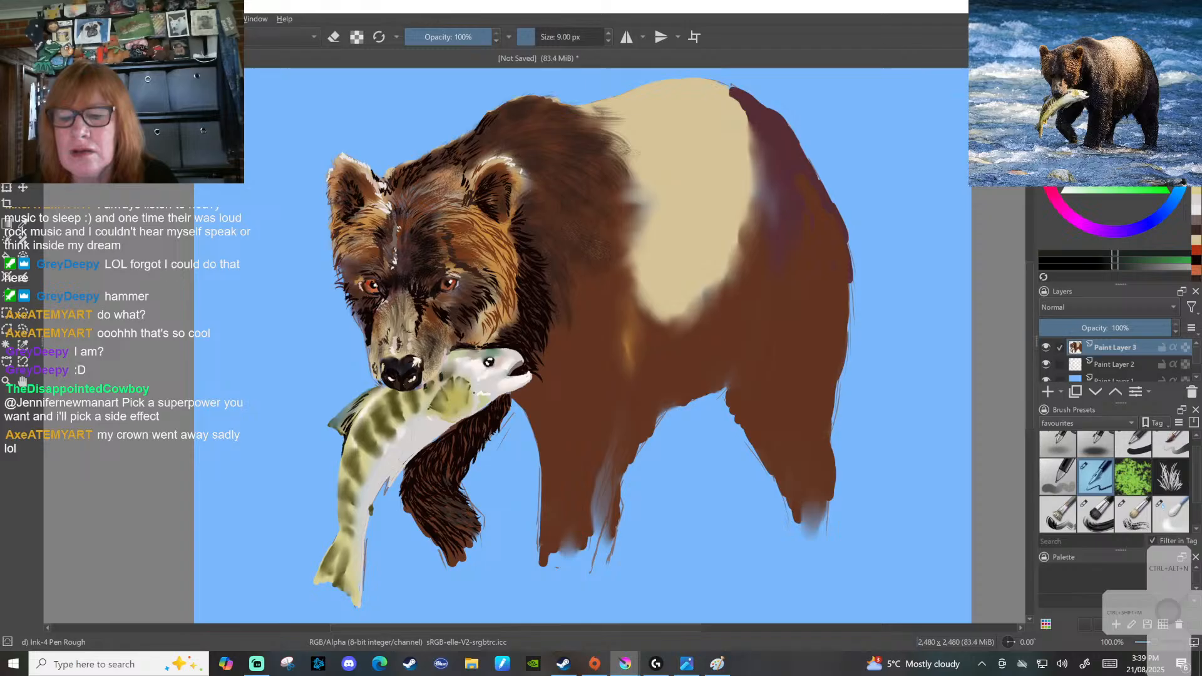
pyautogui.click(1171, 514)
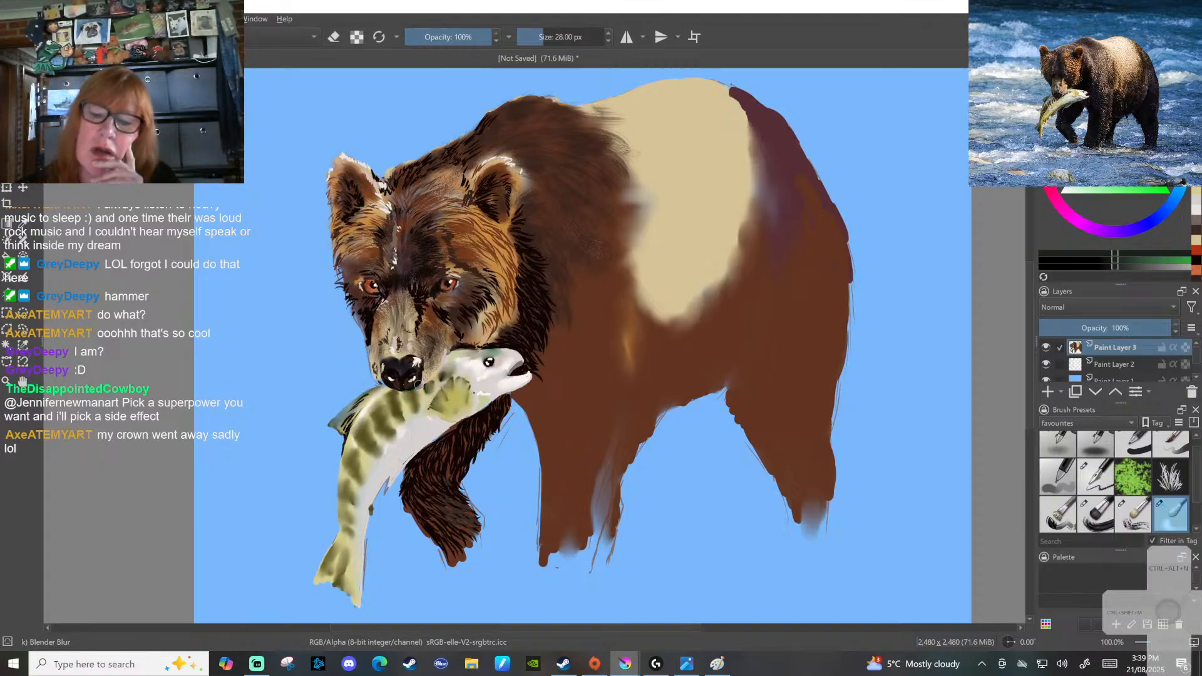
# Ink dark marks into the fish's back stripes and rear spots with Ink-4 Pen Rough at 9 px, softening them with Blender Blur at 28 px
pyautogui.click(1106, 464)
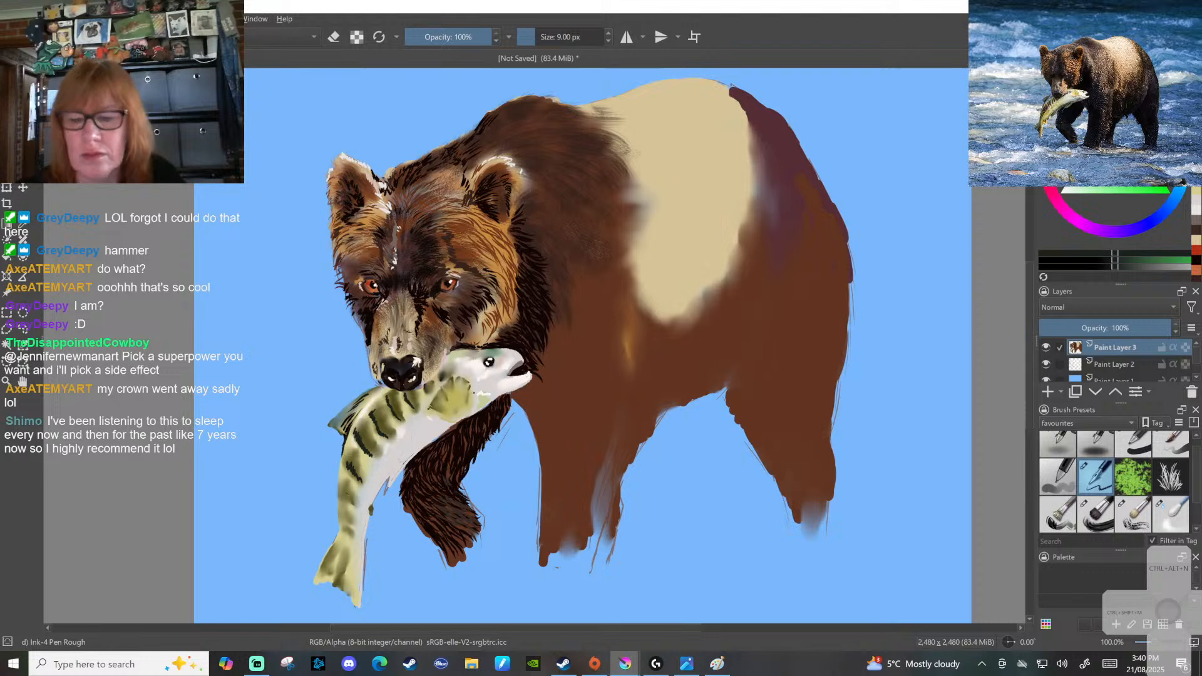
pyautogui.click(1173, 514)
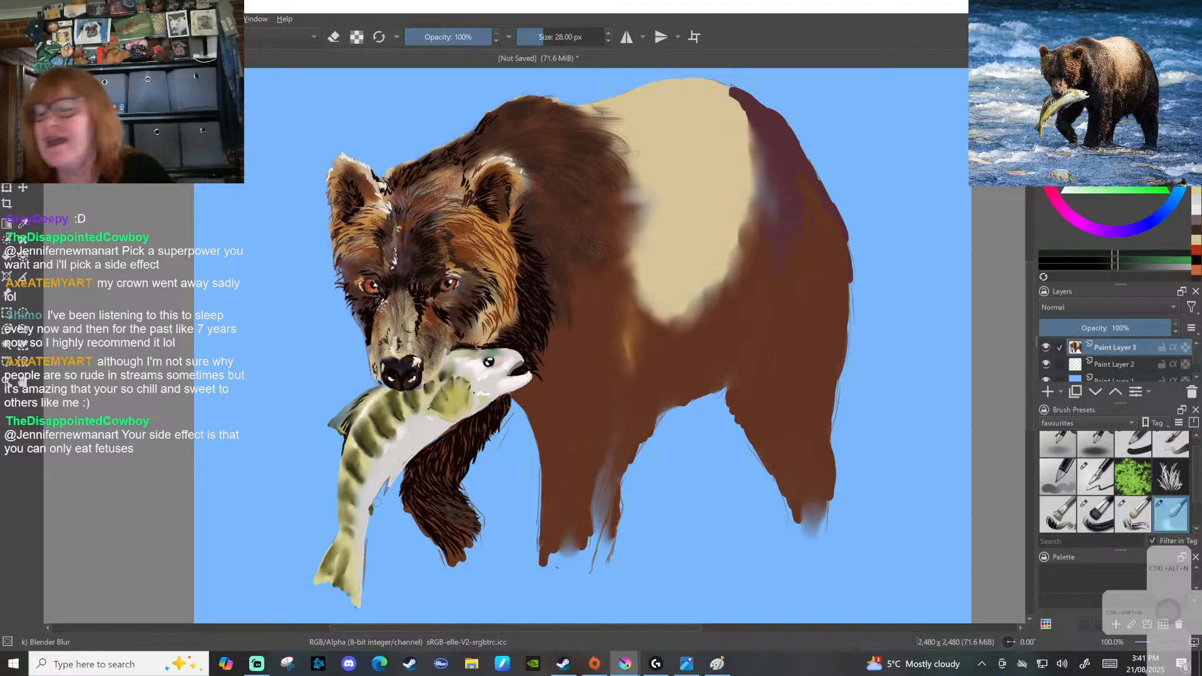
pyautogui.click(1096, 476)
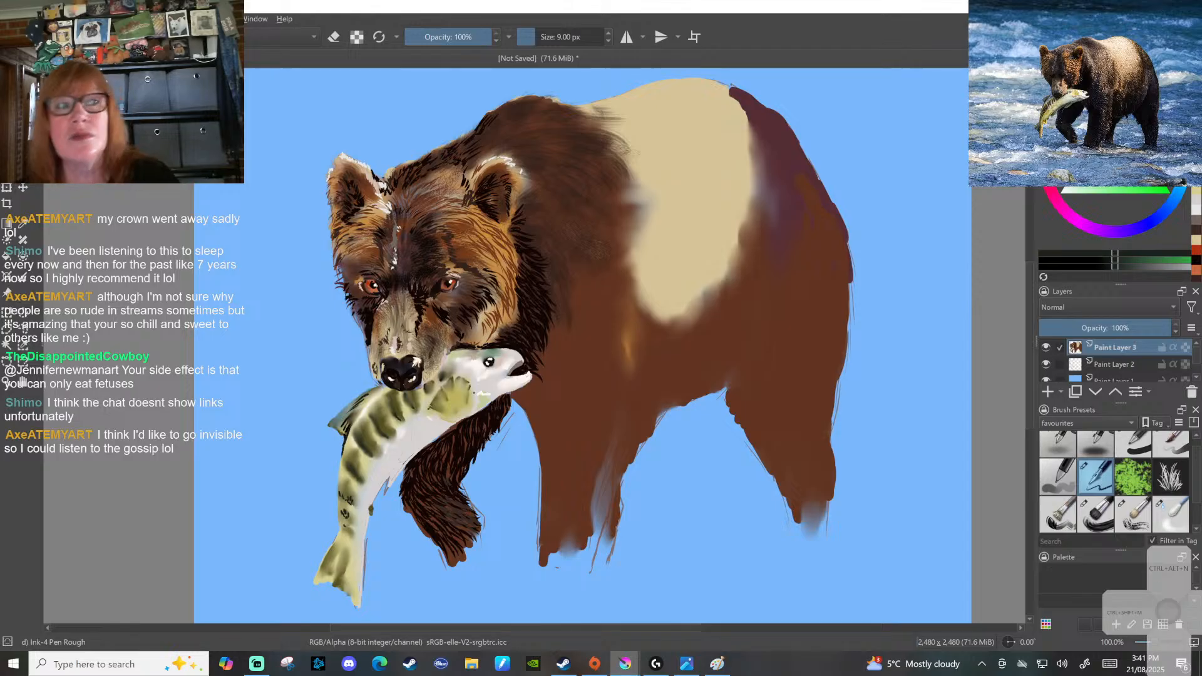
pyautogui.click(1170, 515)
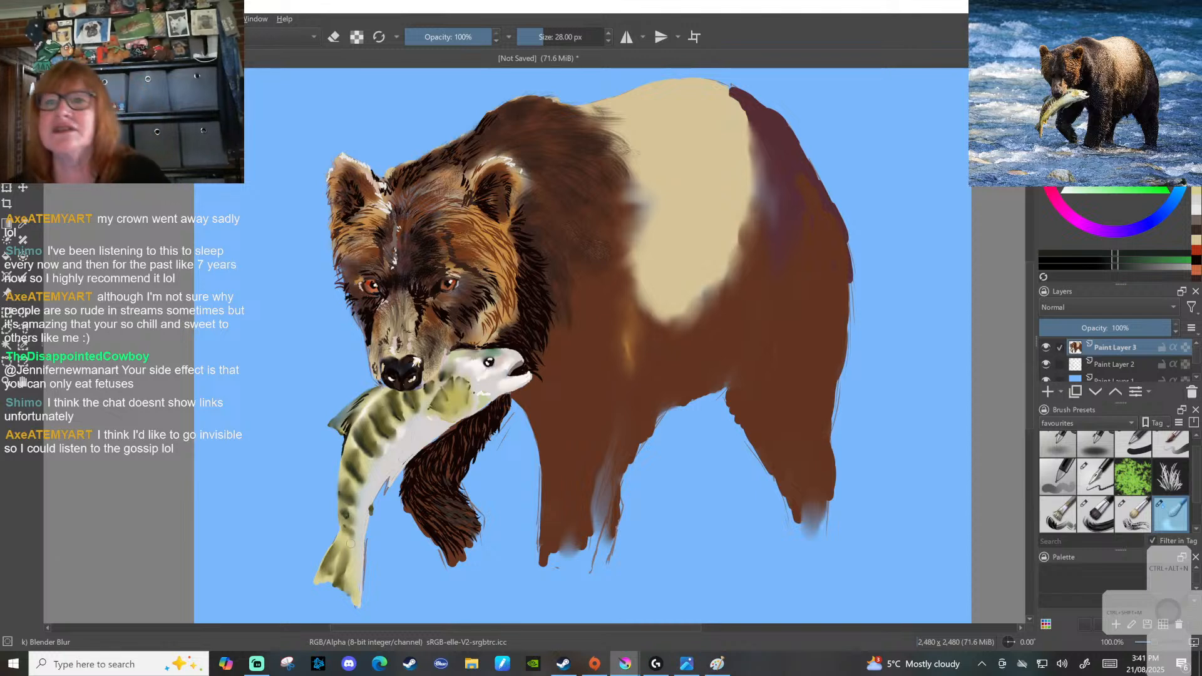
# Paint pale highlights around the fish's side fin with Ink-4 Pen Rough at 9 px, and soften them with Blender Blur at 28 px
pyautogui.click(1194, 209)
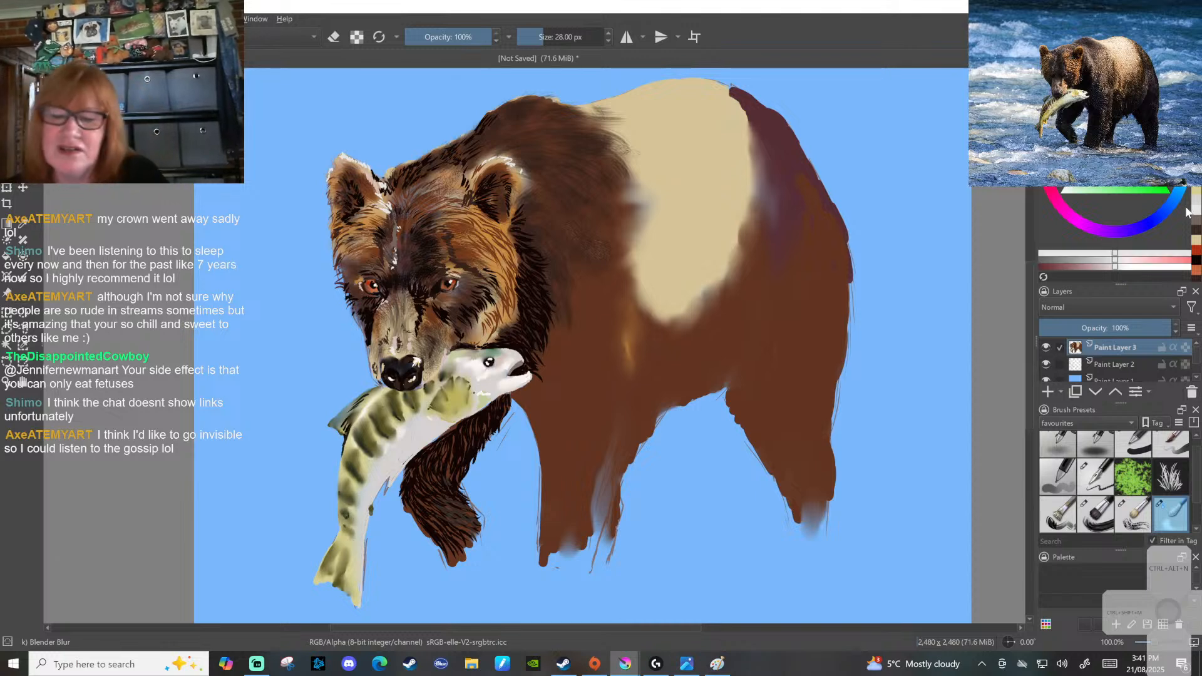
pyautogui.click(470, 395)
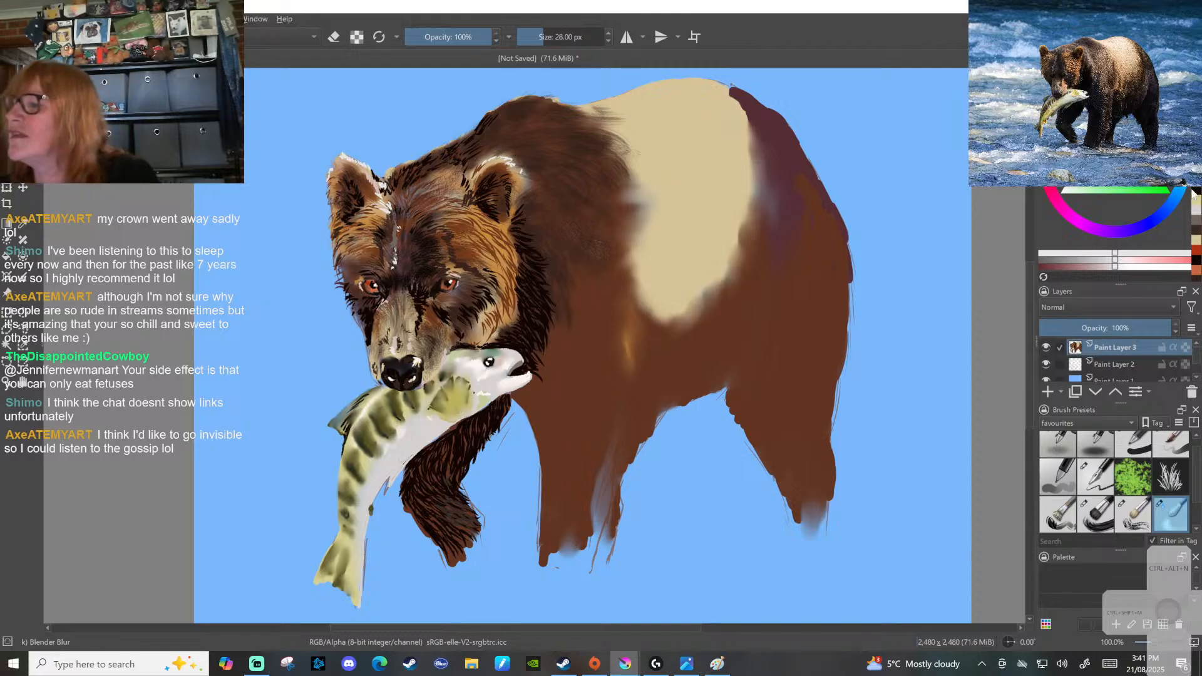
pyautogui.click(1195, 211)
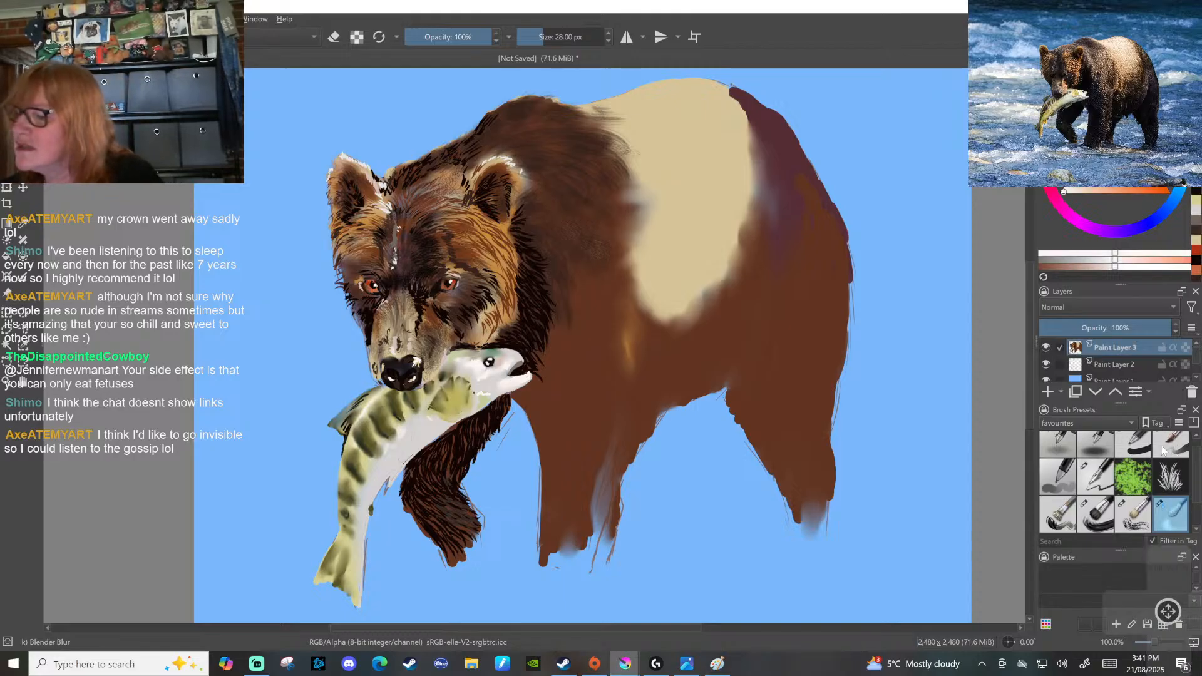
pyautogui.click(1087, 466)
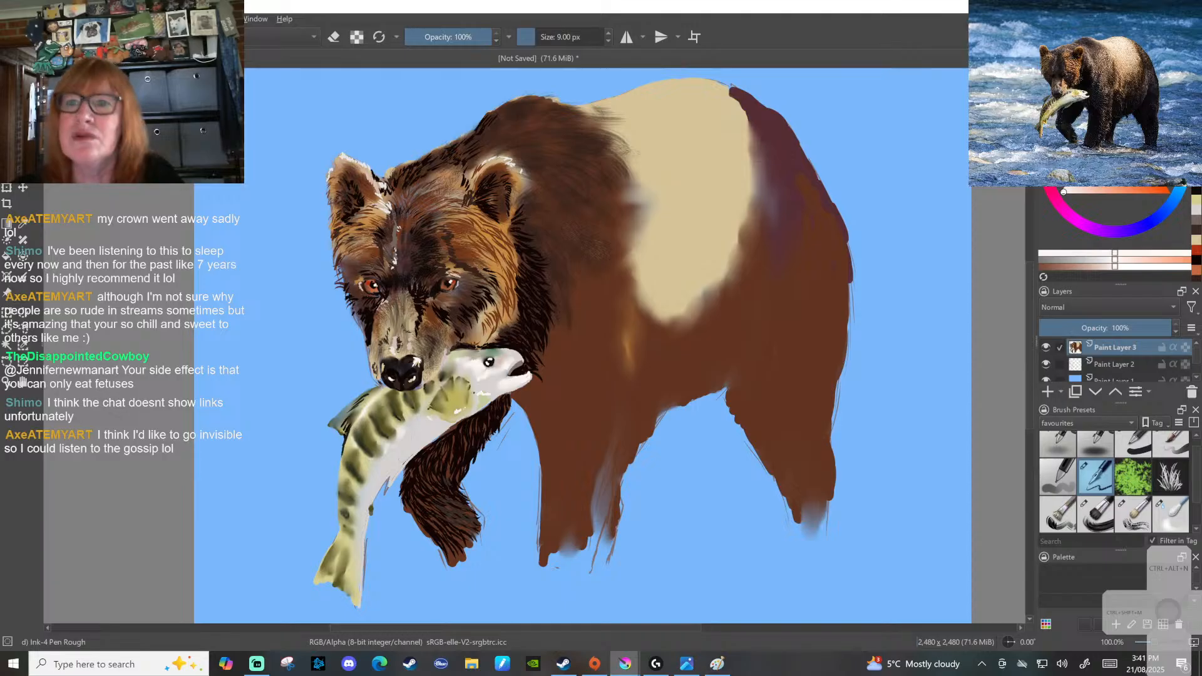
pyautogui.moveTo(451, 409); pyautogui.dragTo(461, 408)
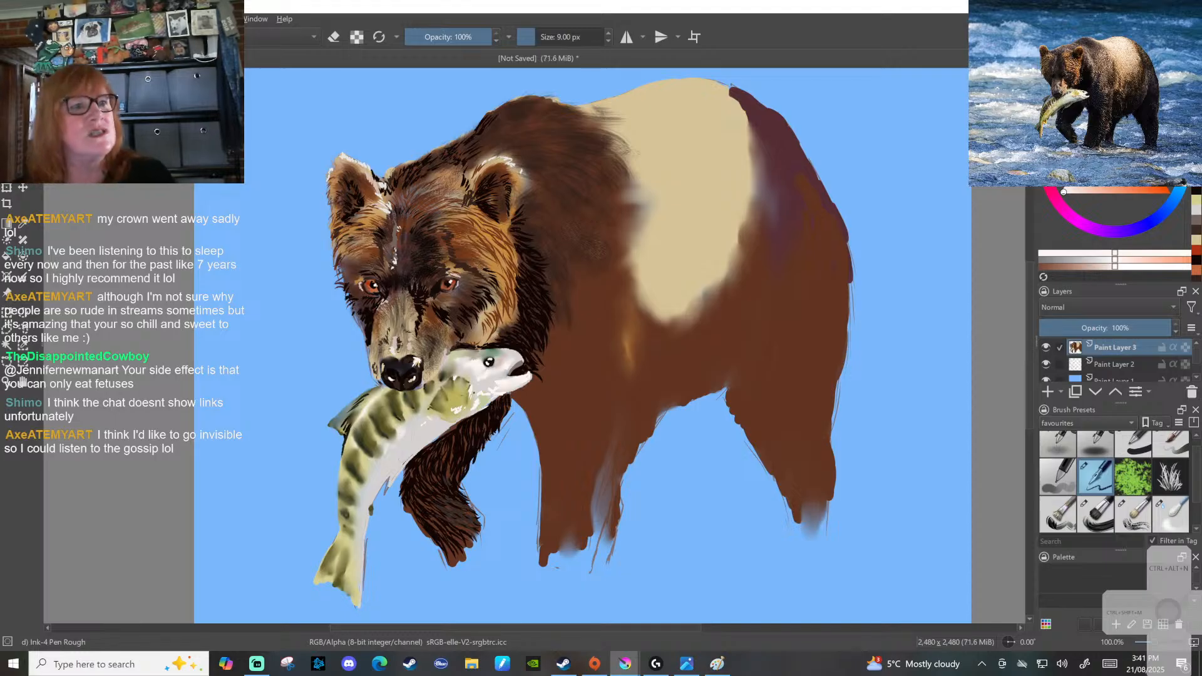
pyautogui.click(1174, 520)
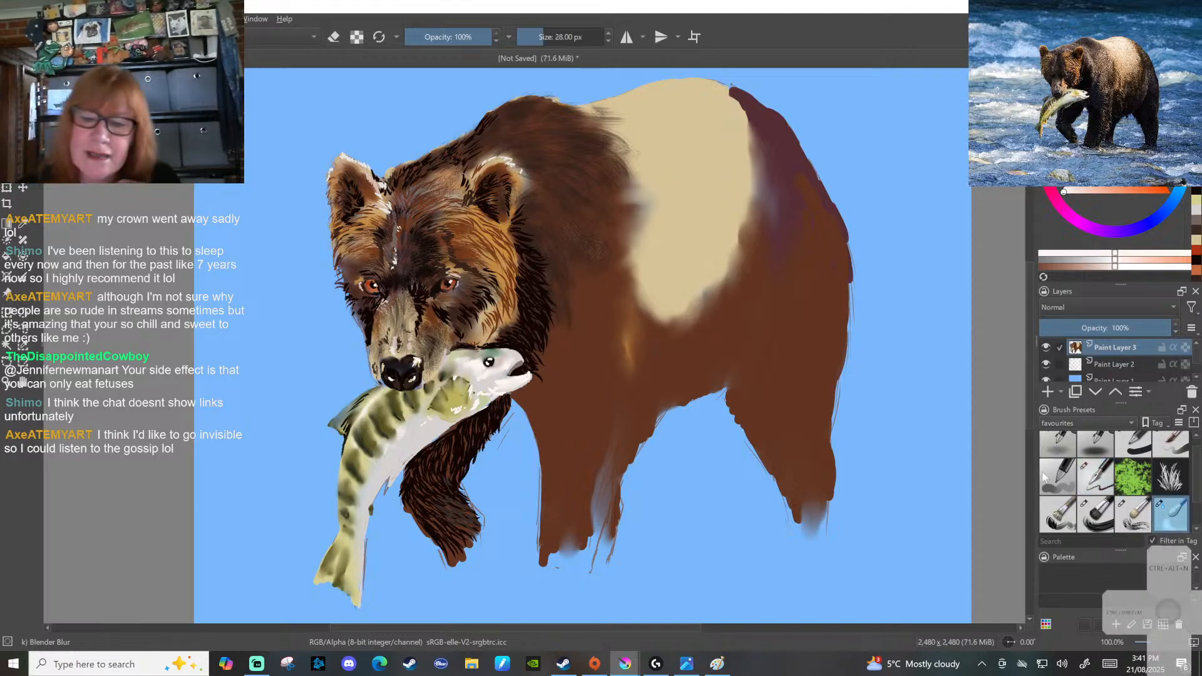
pyautogui.rightClick(432, 424)
pyautogui.click(440, 456)
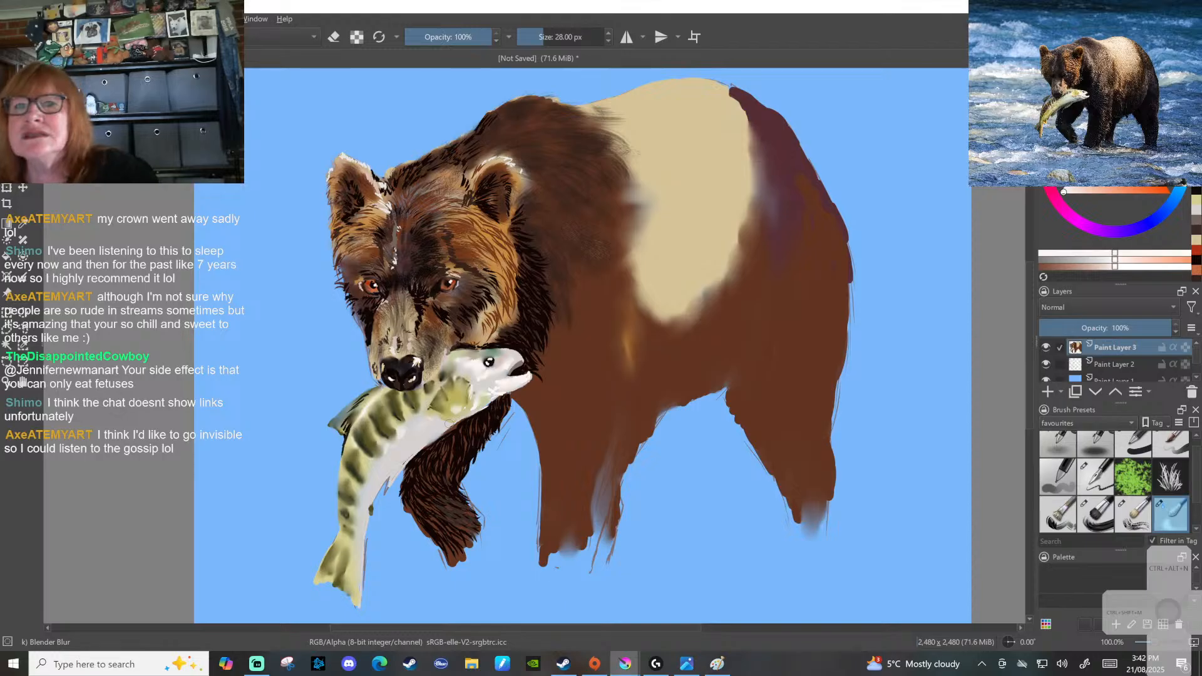
# Paint pale olive-green streaks along the fish's belly and lower body with Basic-5 Size Opacity at 20 px, and soften them with Blender Blur at 28 px
pyautogui.click(1186, 195)
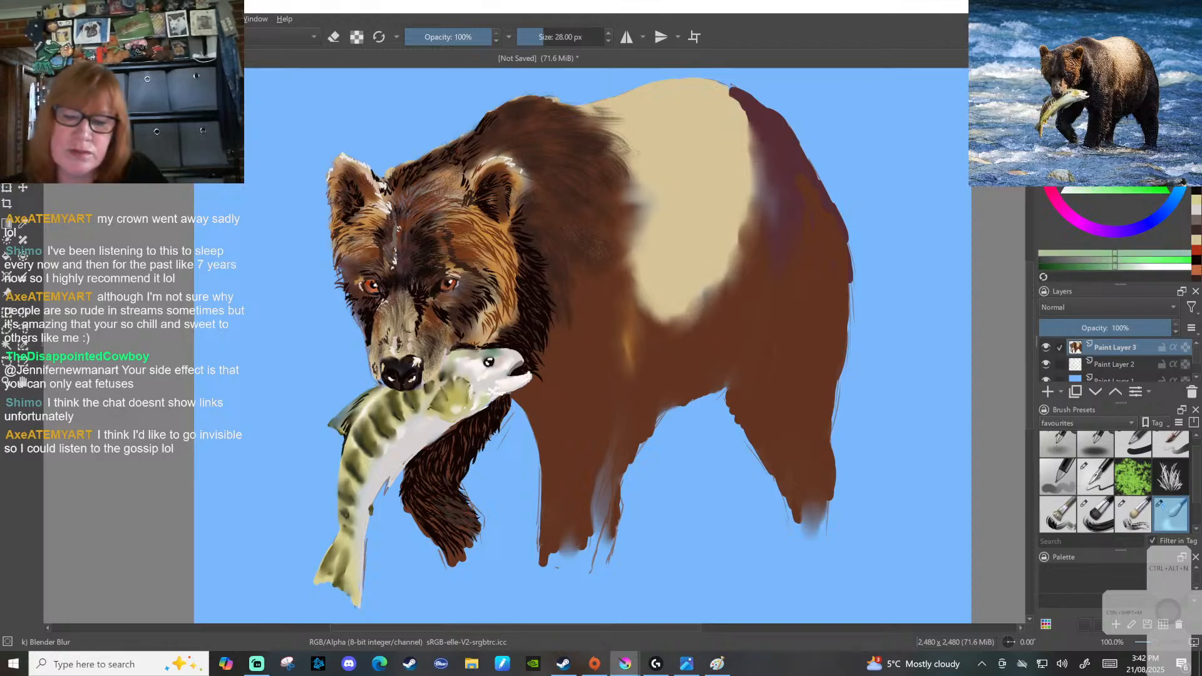
pyautogui.click(1166, 446)
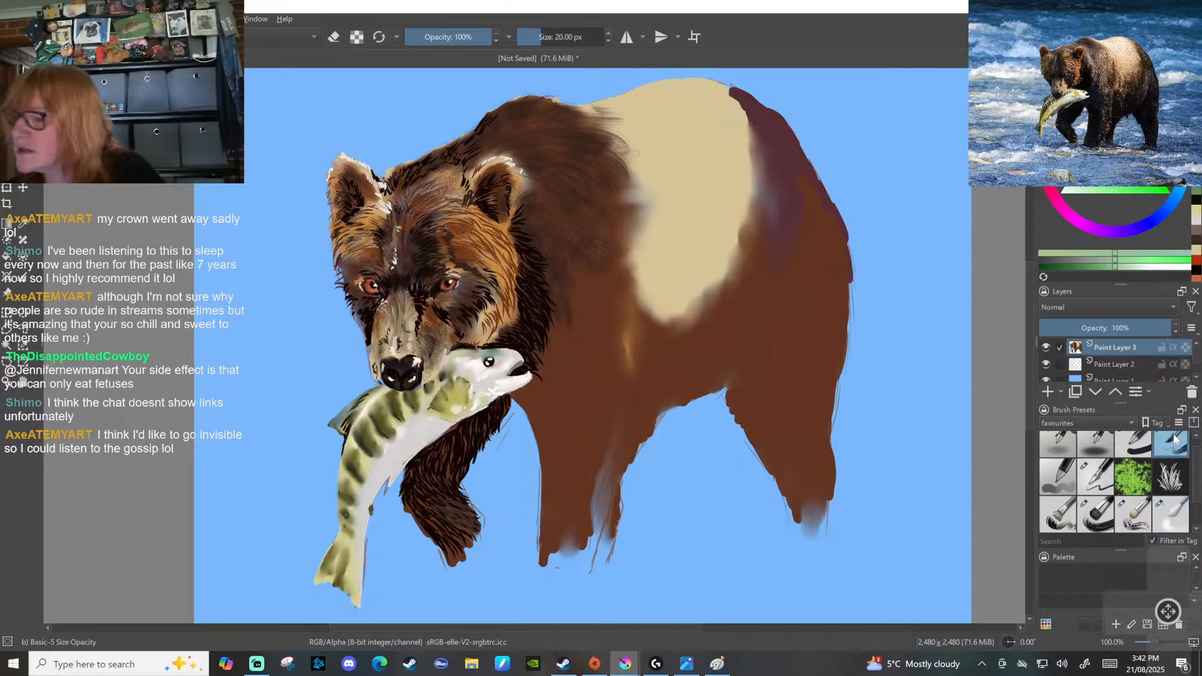
pyautogui.moveTo(385, 464)
pyautogui.mouseDown()
pyautogui.moveTo(404, 448)
pyautogui.moveTo(377, 469)
pyautogui.mouseUp()
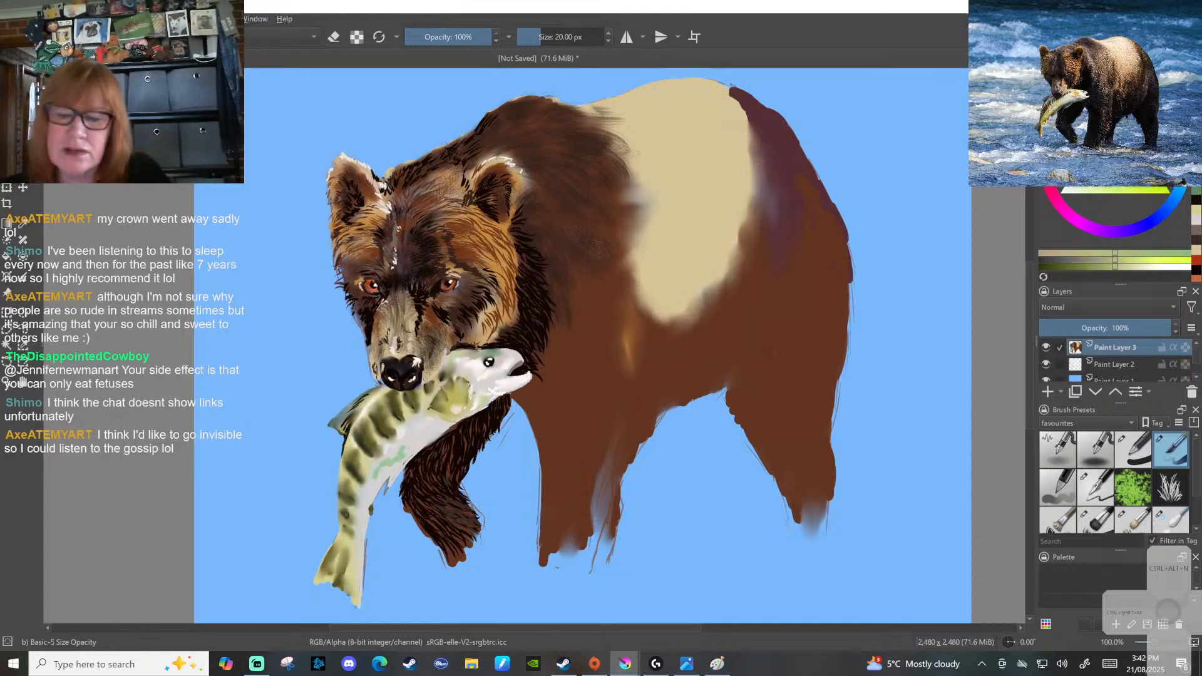
pyautogui.moveTo(402, 458); pyautogui.dragTo(383, 468)
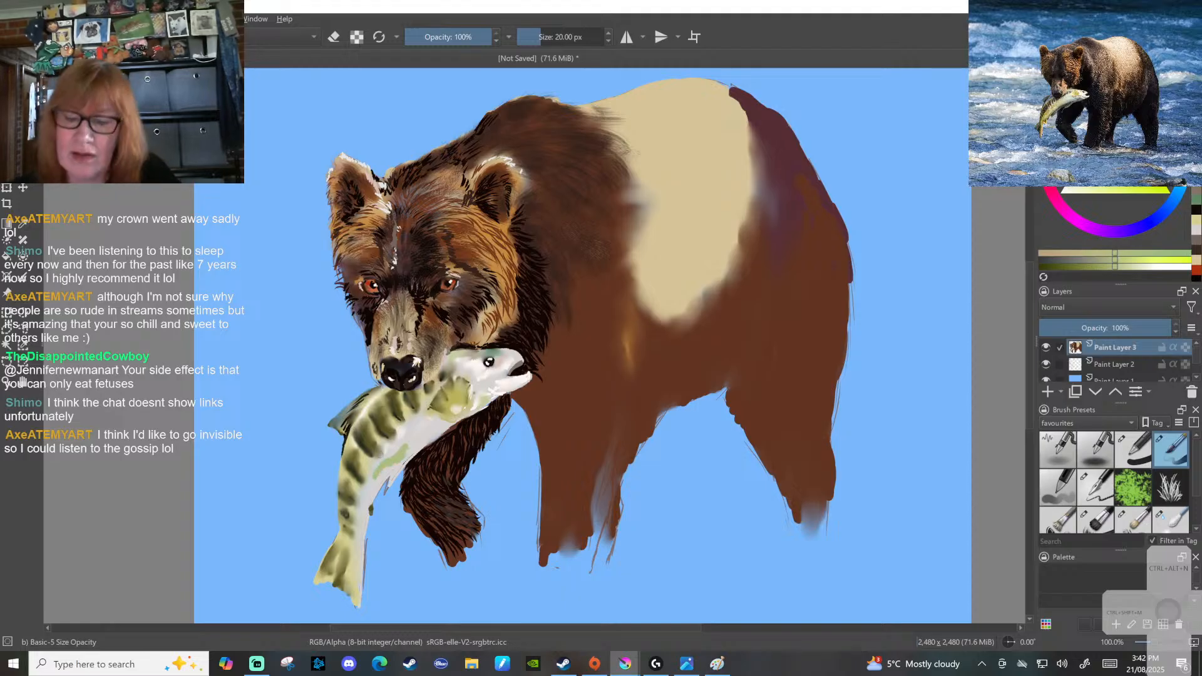
pyautogui.moveTo(383, 470); pyautogui.dragTo(362, 505)
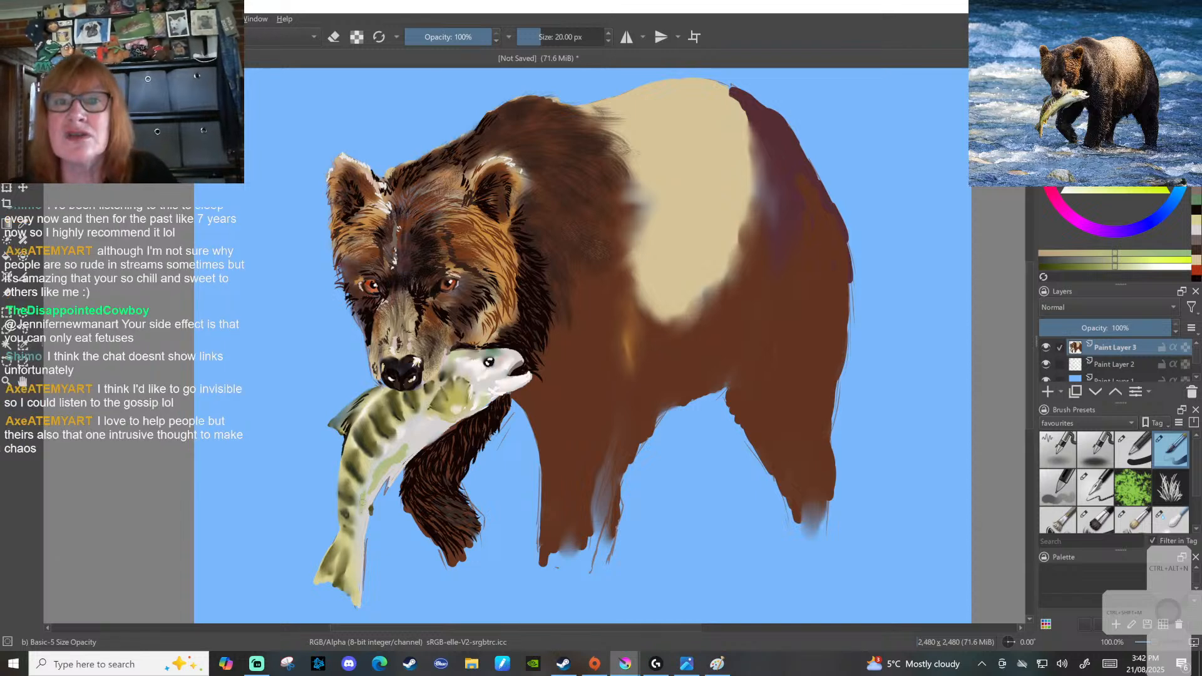
pyautogui.moveTo(364, 525); pyautogui.dragTo(361, 539)
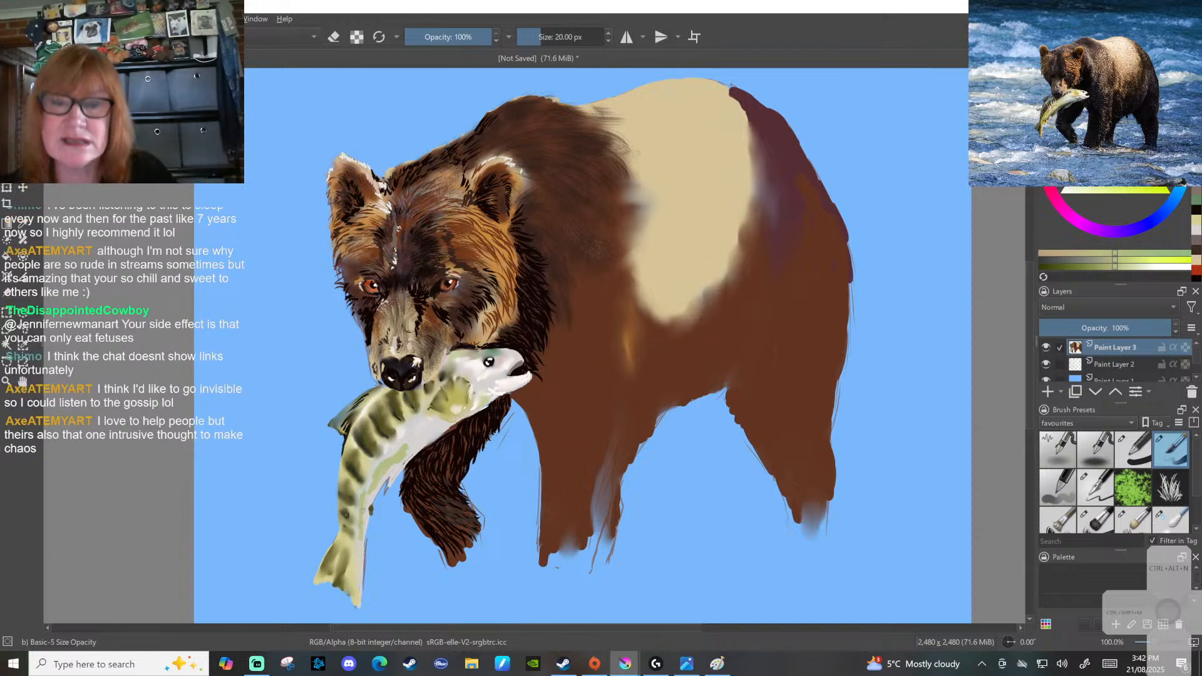
pyautogui.moveTo(411, 428)
pyautogui.mouseDown()
pyautogui.moveTo(415, 440)
pyautogui.moveTo(418, 424)
pyautogui.mouseUp()
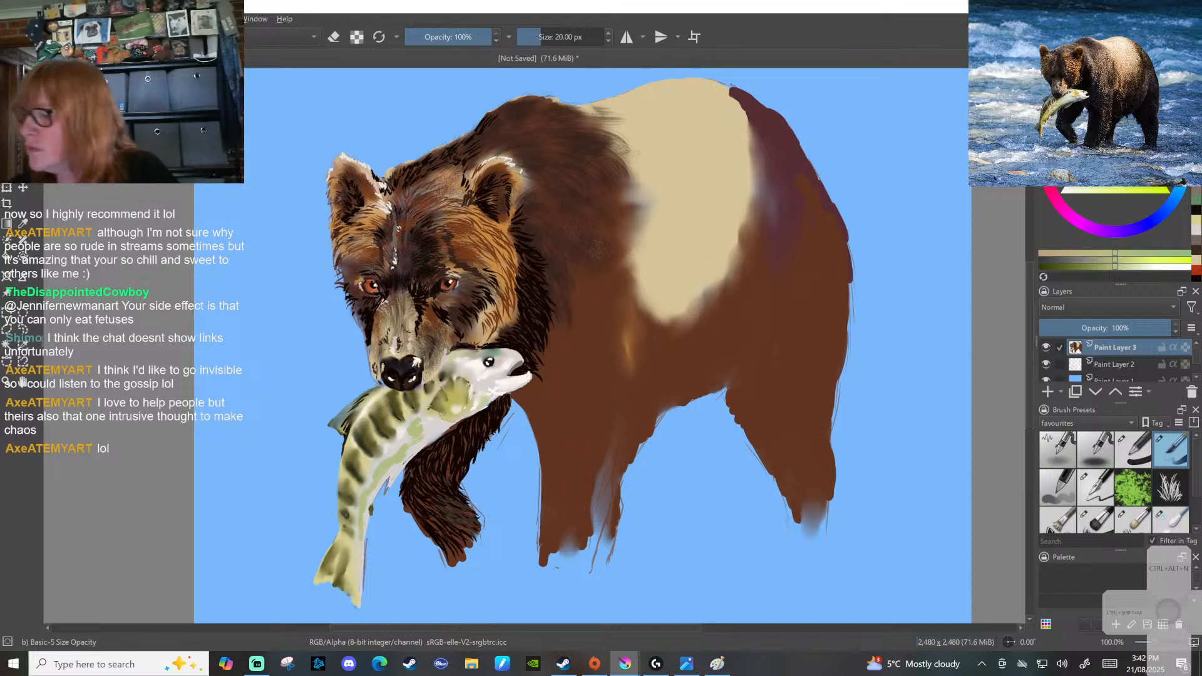
pyautogui.press('/')
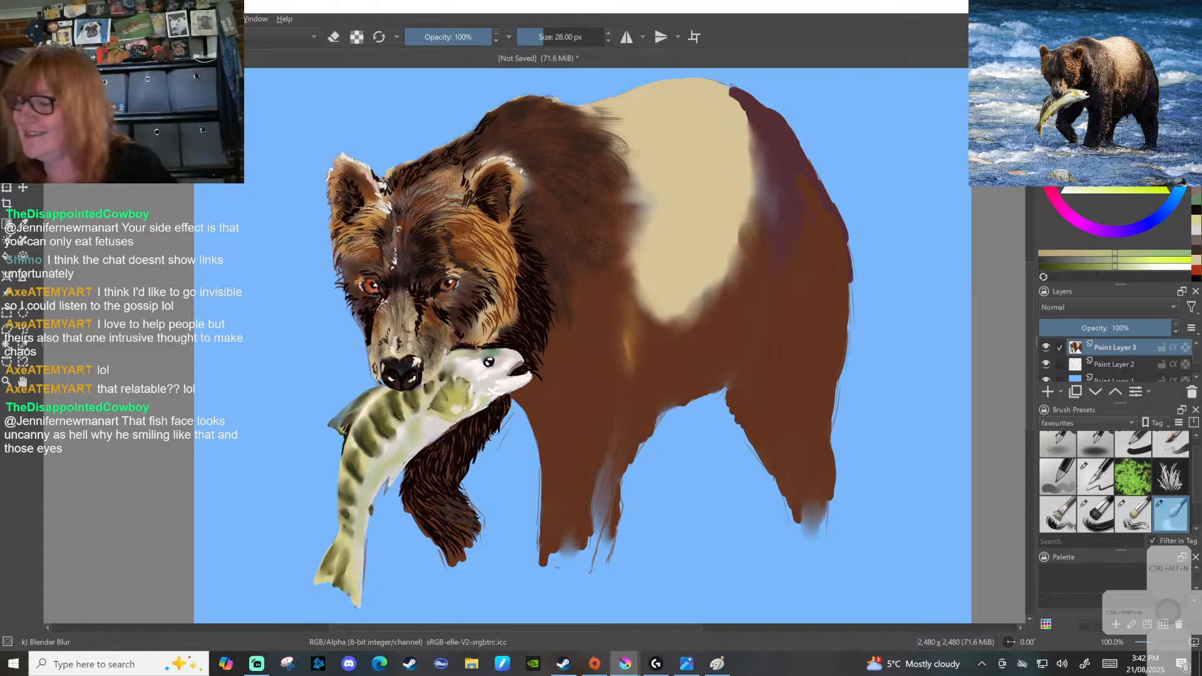
# Paint yellow-green accents on the fish's belly, dorsal and side fins with Ink-4 Pen Rough at 9 px, and add fine side-fin rays at 6 px
pyautogui.click(1096, 476)
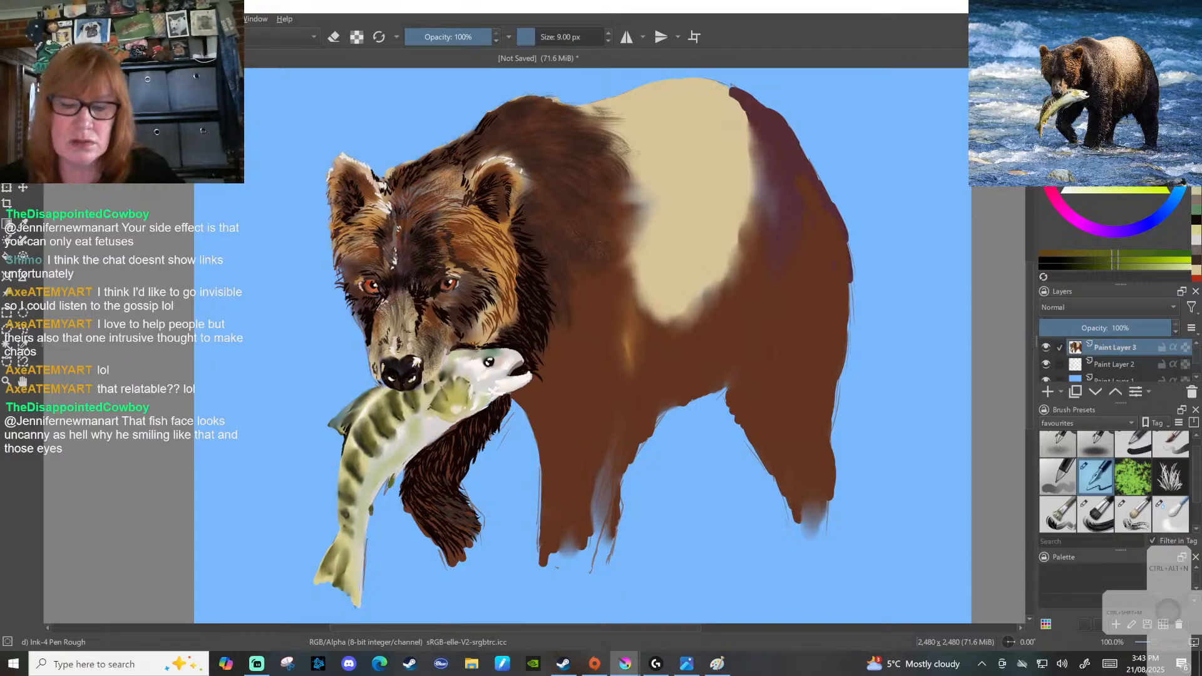
pyautogui.click(1147, 190)
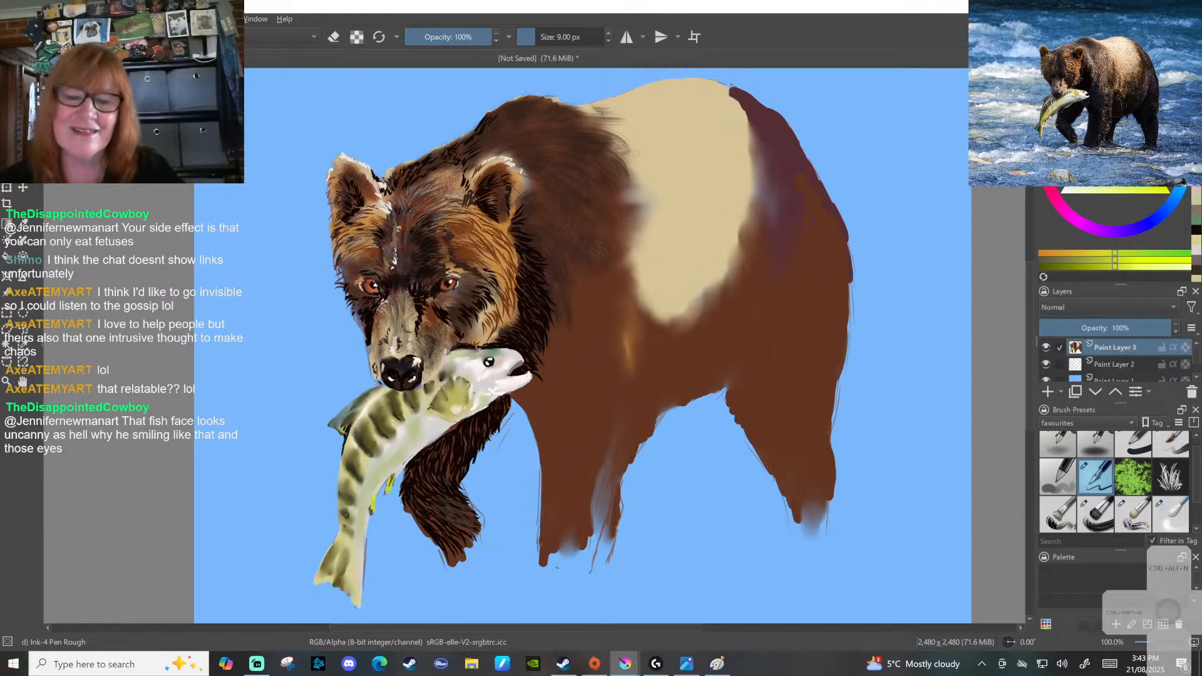
pyautogui.moveTo(350, 413); pyautogui.dragTo(366, 395)
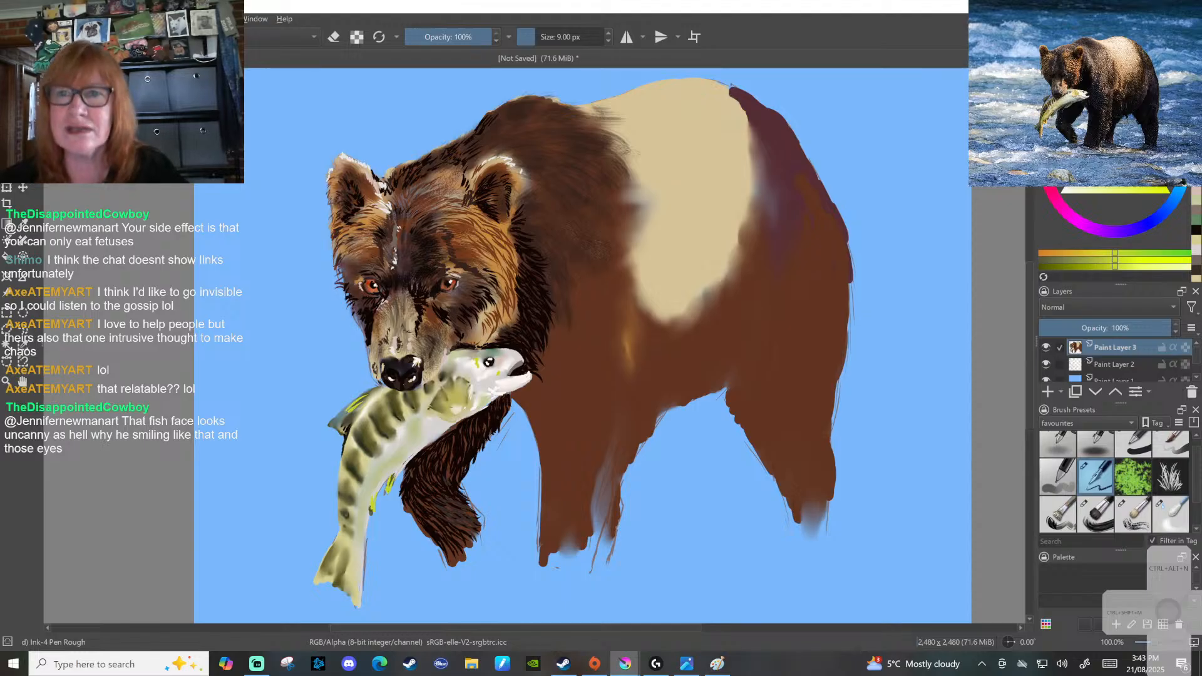
pyautogui.moveTo(435, 411); pyautogui.dragTo(447, 403)
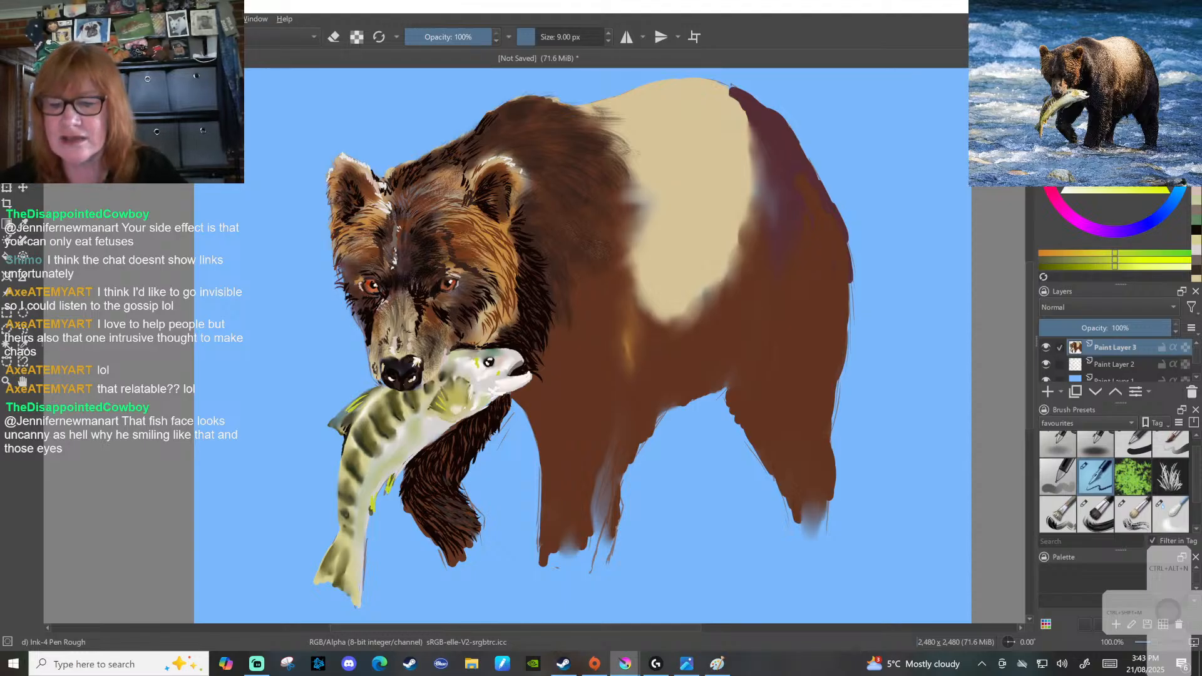
pyautogui.press('[')
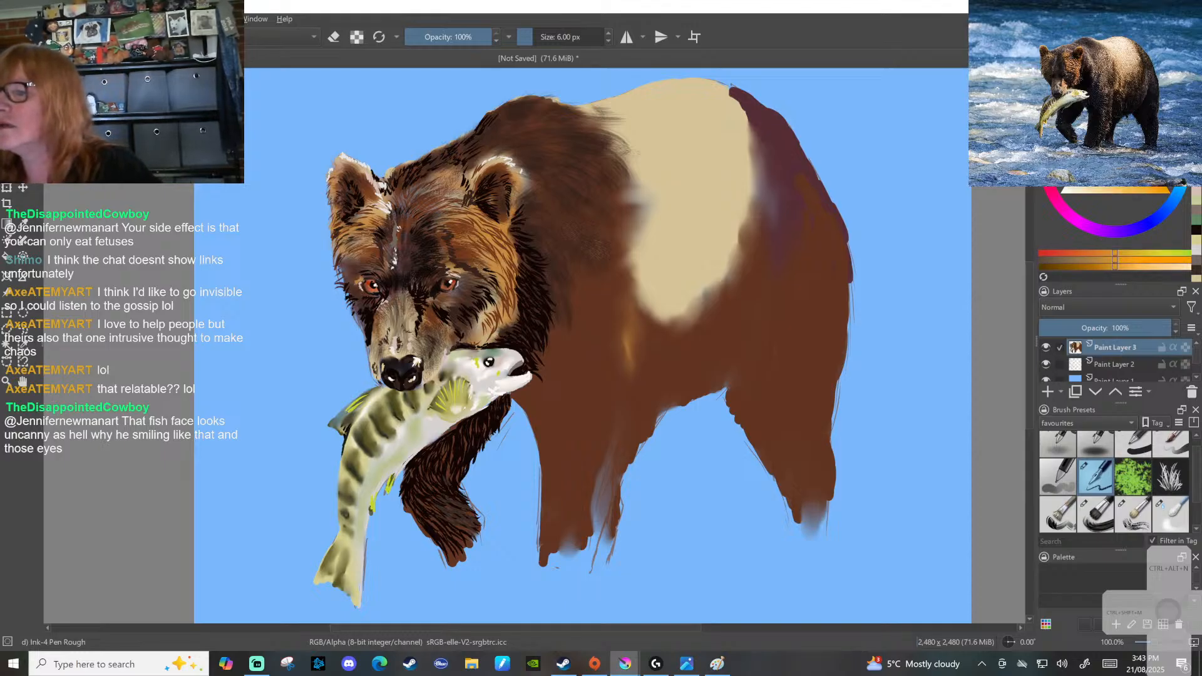
# Detail the fish's mouth and head in salmon pink and dark green with Ink-4 Pen Rough at 6 px
pyautogui.moveTo(1148, 187); pyautogui.dragTo(1104, 187)
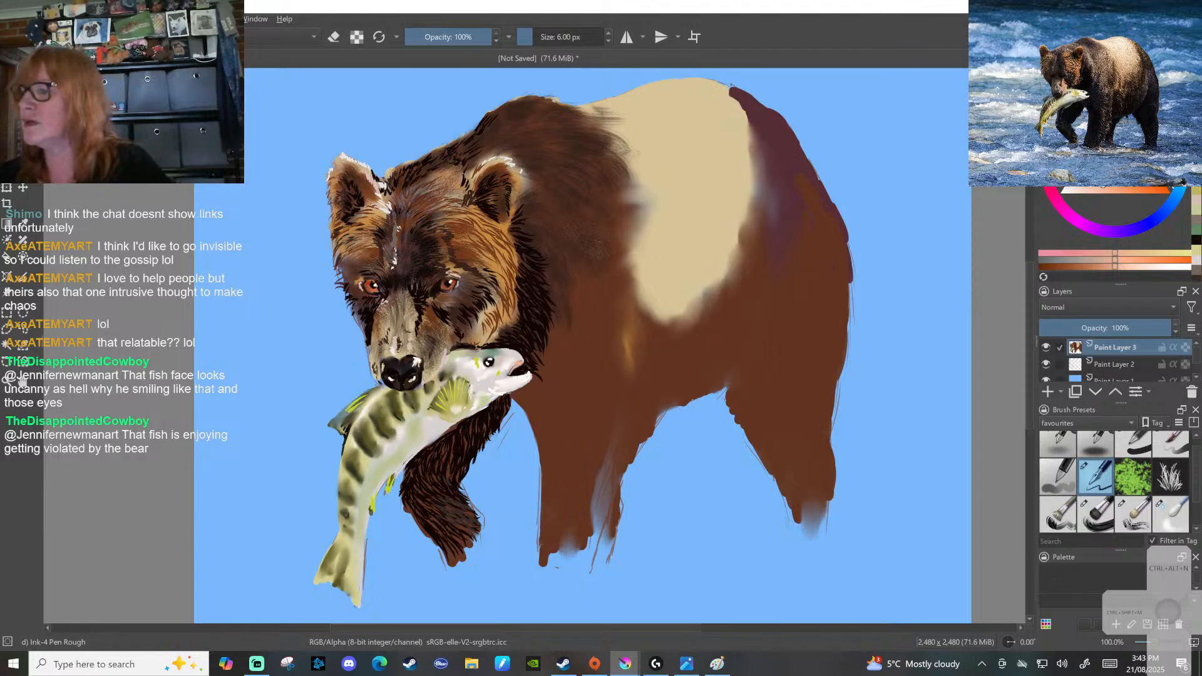
pyautogui.click(1198, 230)
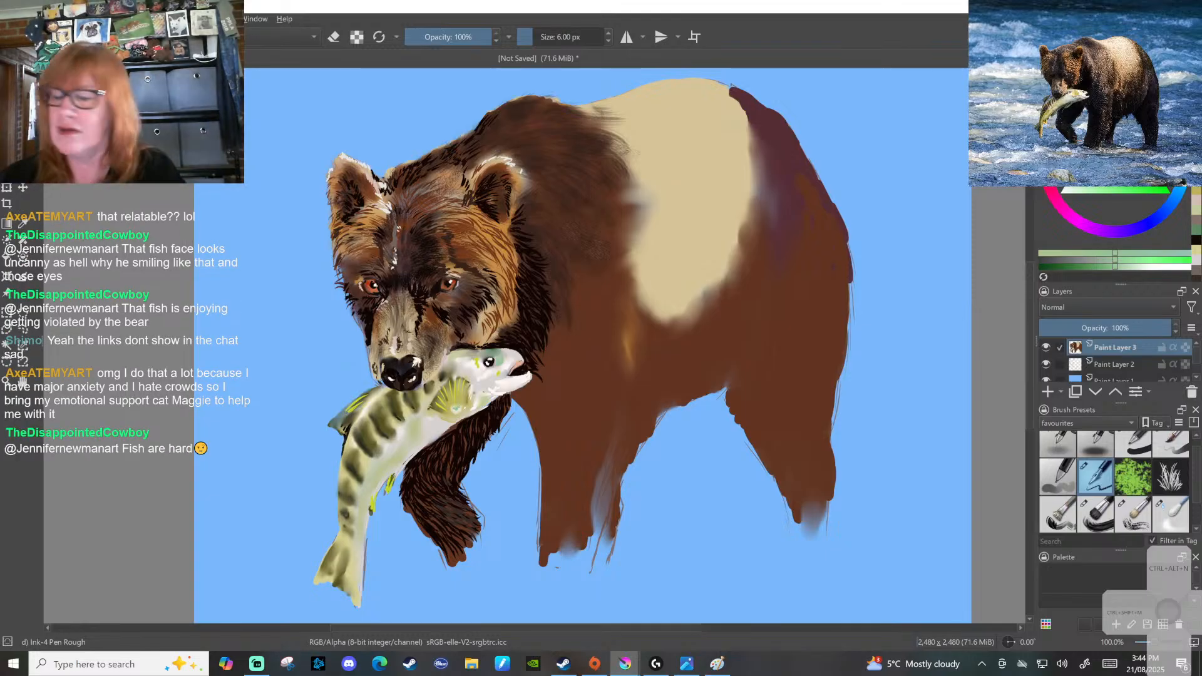
pyautogui.press('k')
pyautogui.press('k')
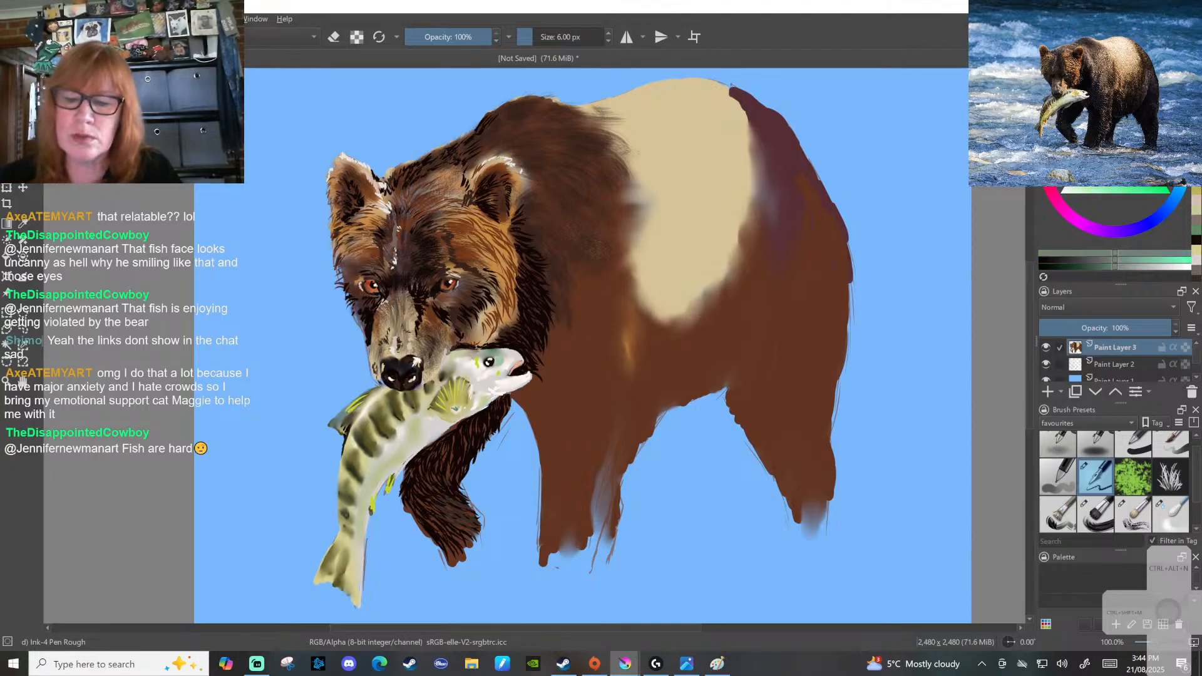
pyautogui.click(457, 408)
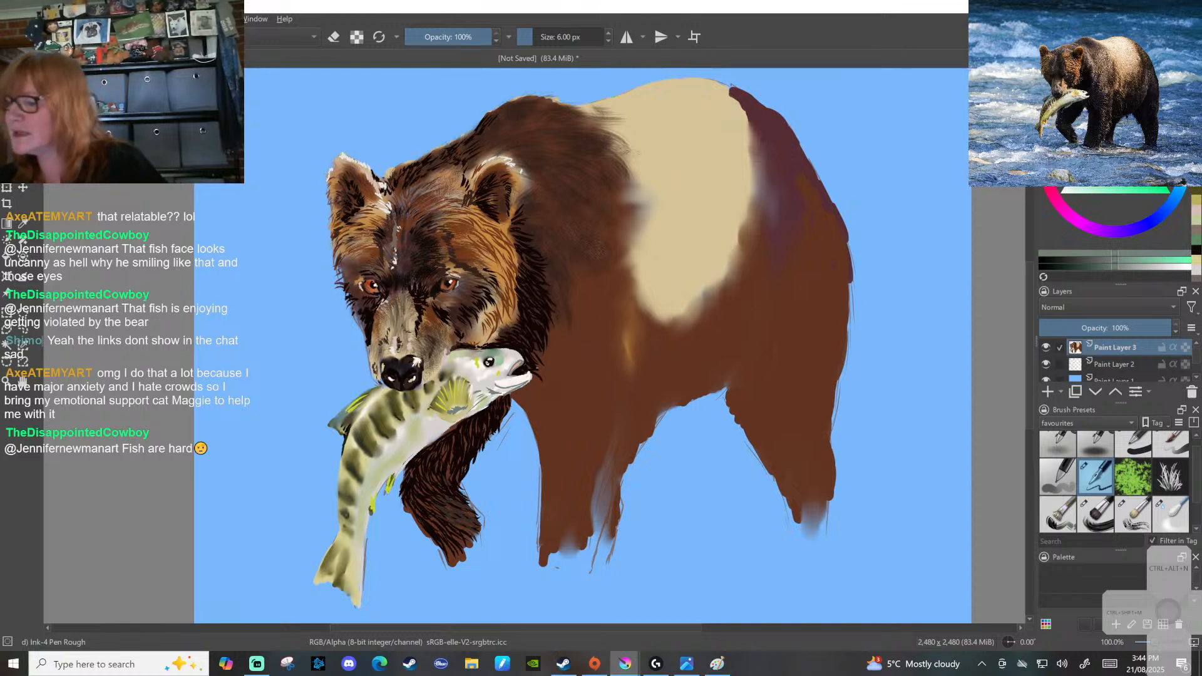
# Soften the fish's head with Blender Blur at 28 px, and redefine its mouth in dark reddish brown with Ink-4 Pen Rough at 6 px
pyautogui.click(1171, 514)
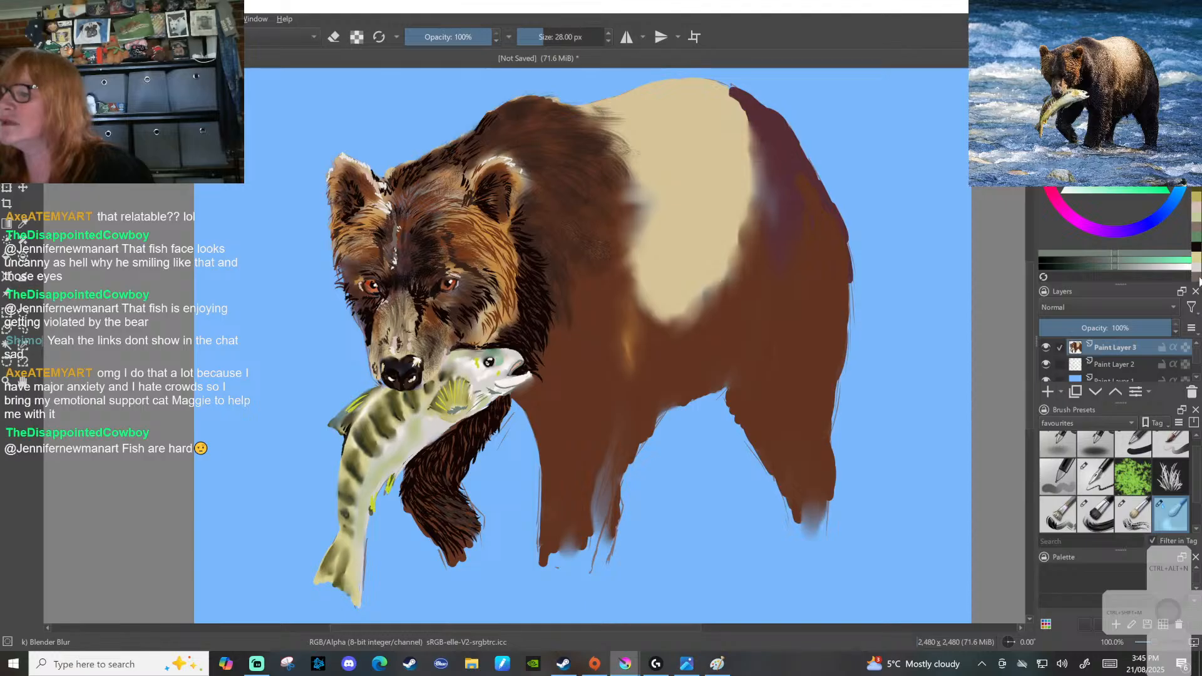
pyautogui.click(1197, 208)
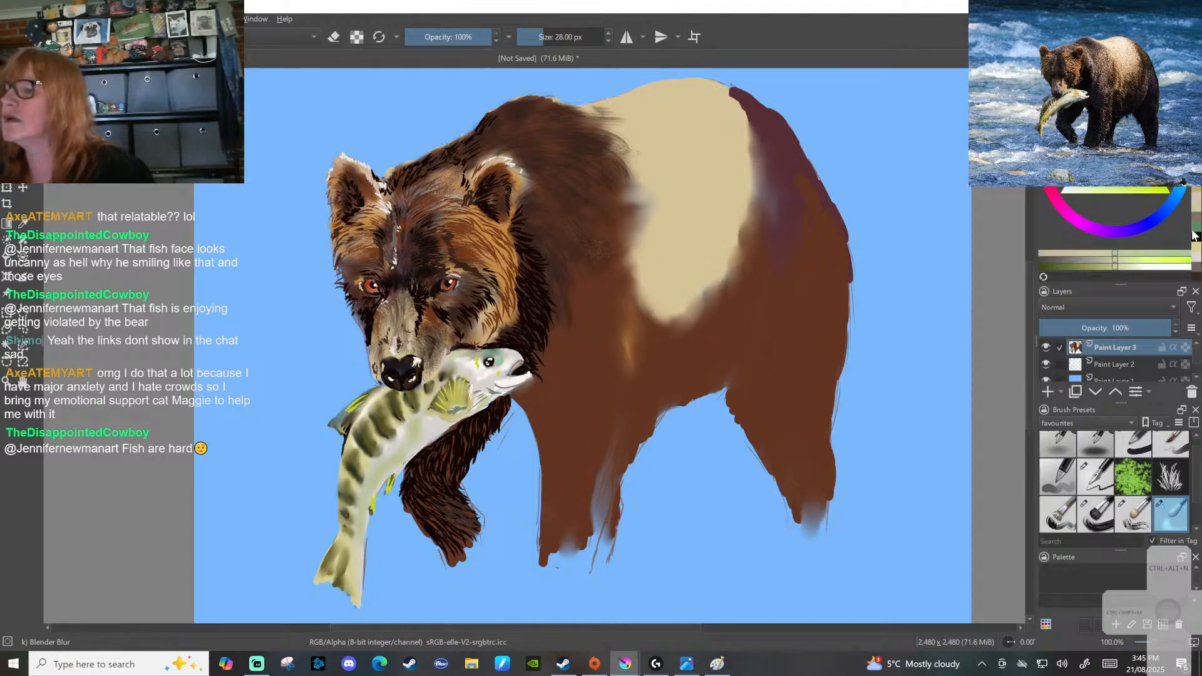
pyautogui.click(1197, 199)
pyautogui.click(1194, 240)
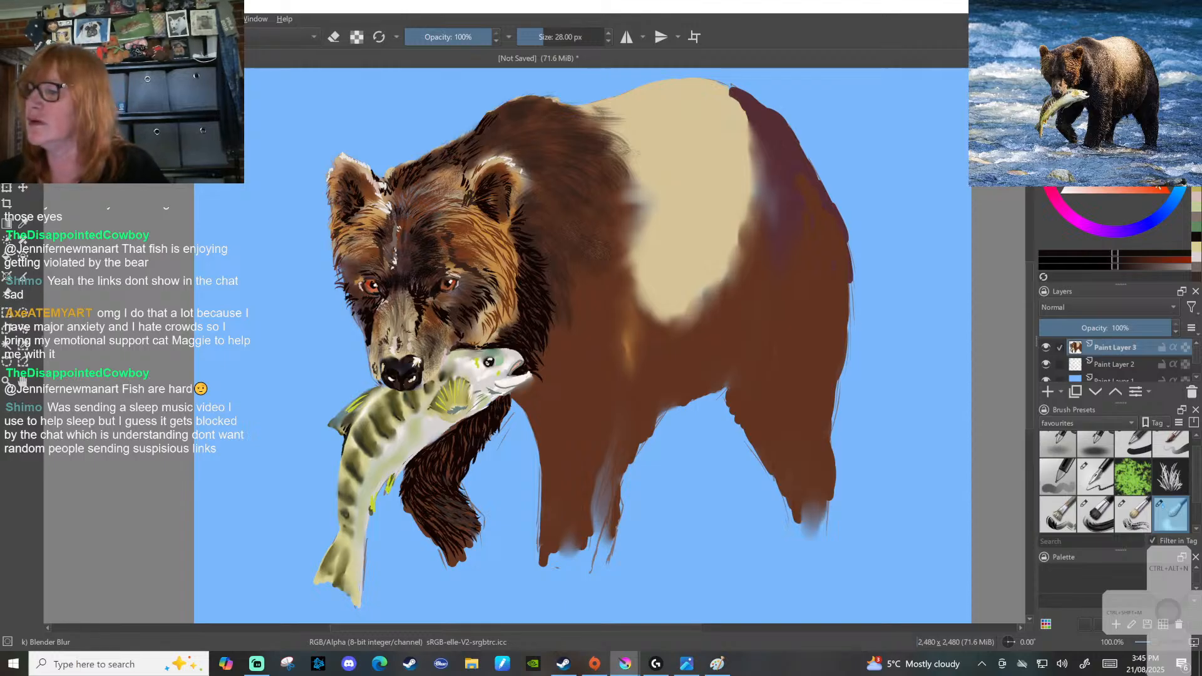
pyautogui.click(1096, 474)
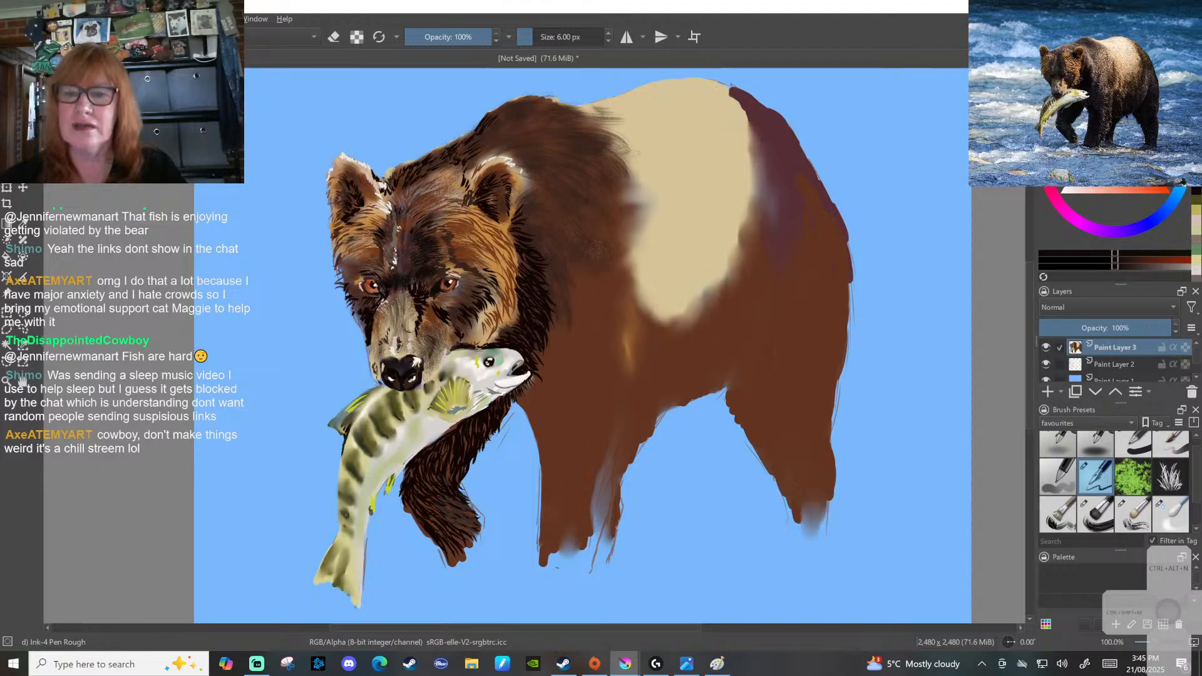
# Shade the fish's belly in grey-green with Basic-5 Size Opacity at 20 px, and soften the shading with Blender Blur at 28 px
pyautogui.click(1164, 511)
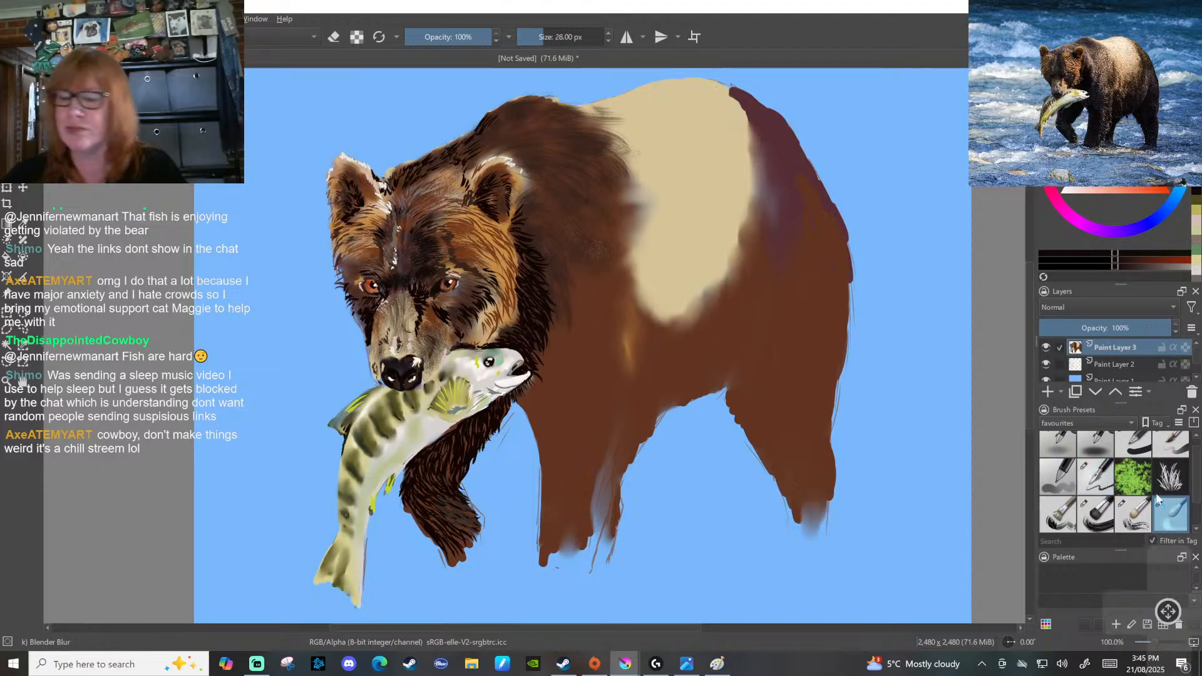
pyautogui.rightClick(458, 400)
pyautogui.click(458, 402)
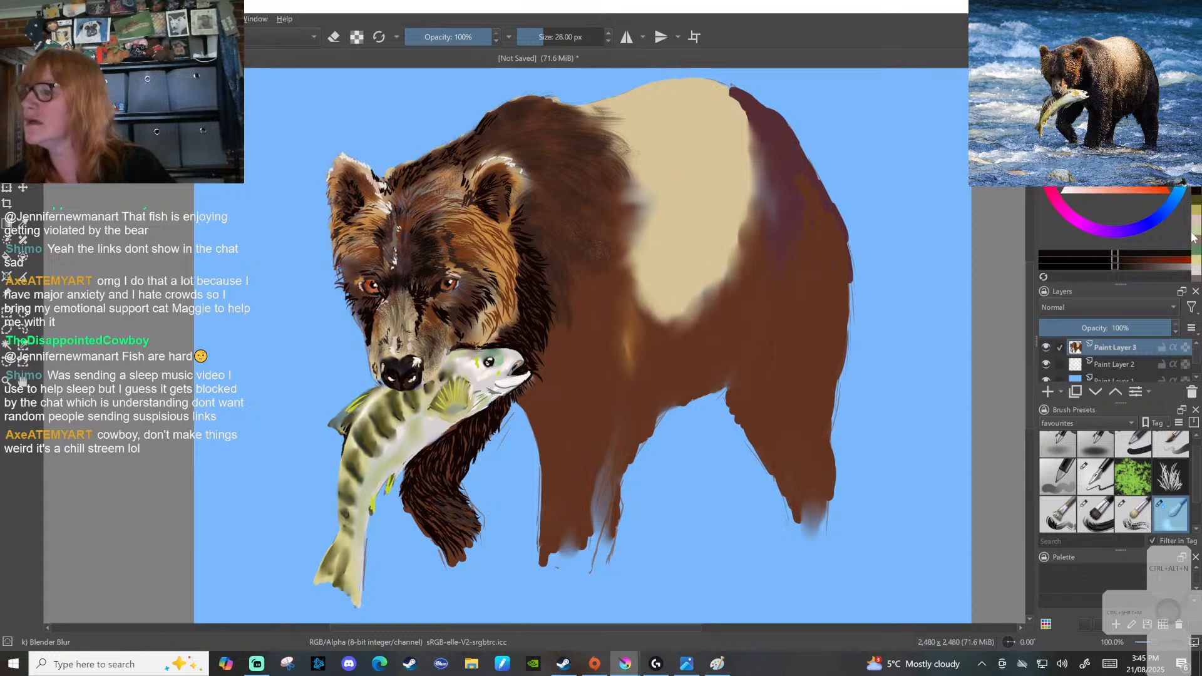
pyautogui.keyDown('ctrl'); pyautogui.click(461, 406); pyautogui.keyUp('ctrl')
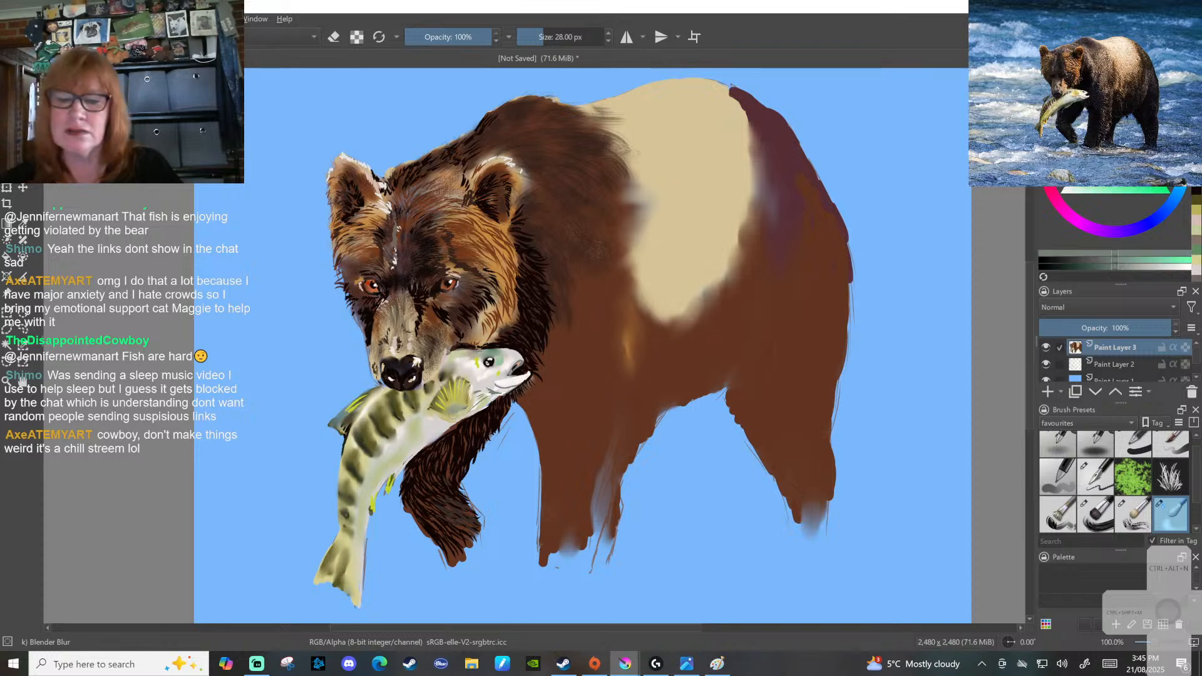
pyautogui.click(1095, 476)
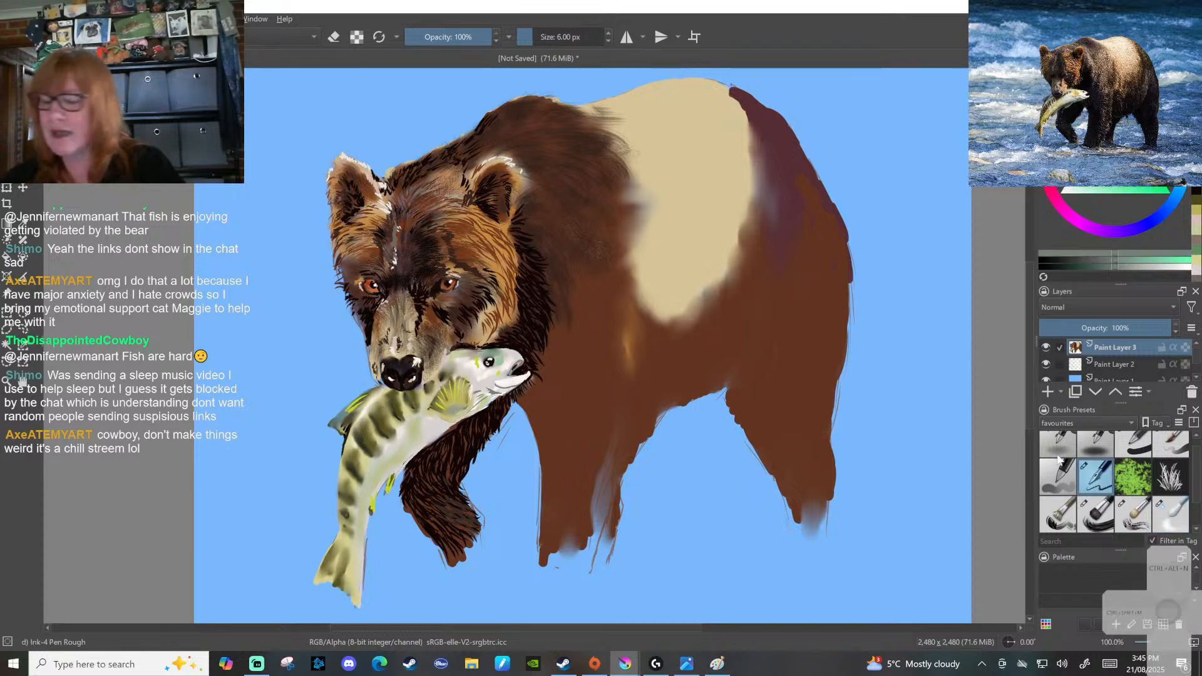
pyautogui.click(1170, 445)
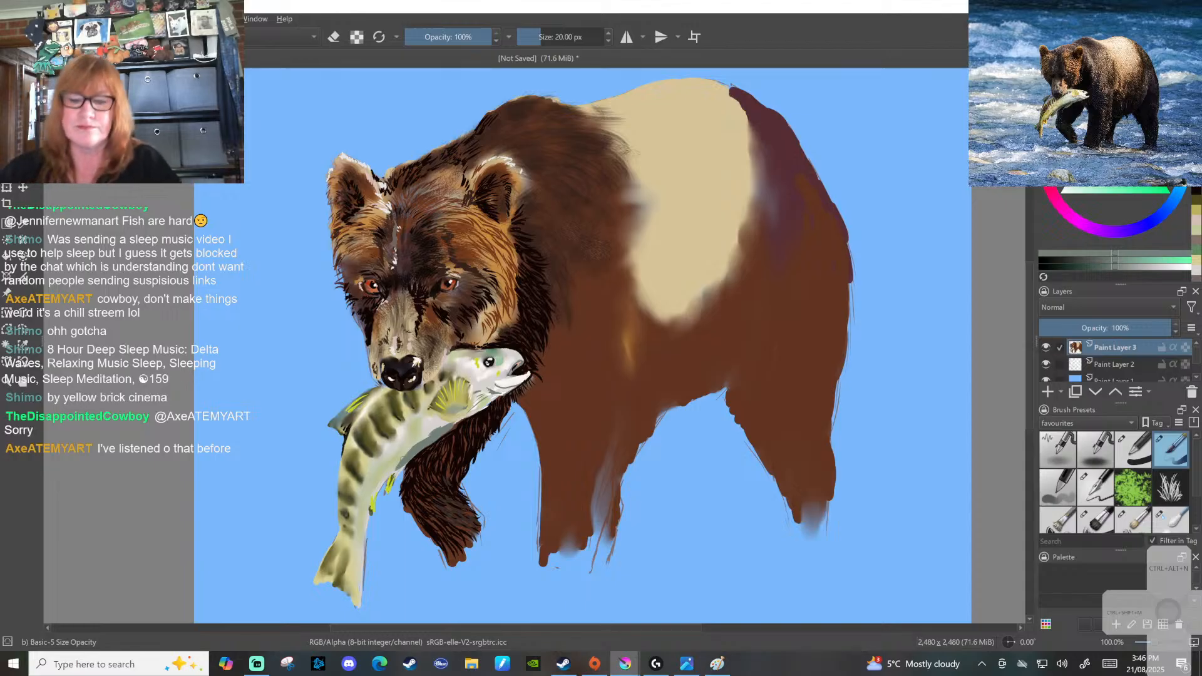
pyautogui.click(1171, 520)
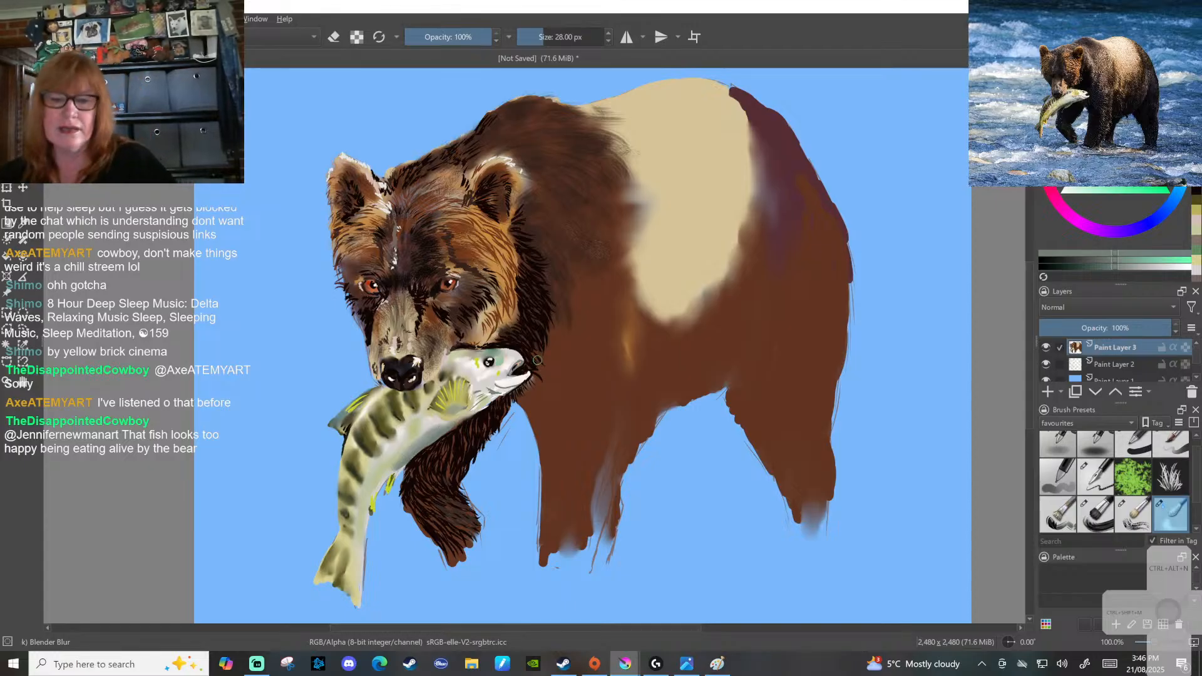
# Paint golden-yellow accents on the fish's tail, fins and body with Basic-5 Size Opacity at 20 and 18 px, and soften them with Blender Blur
pyautogui.click(1070, 113)
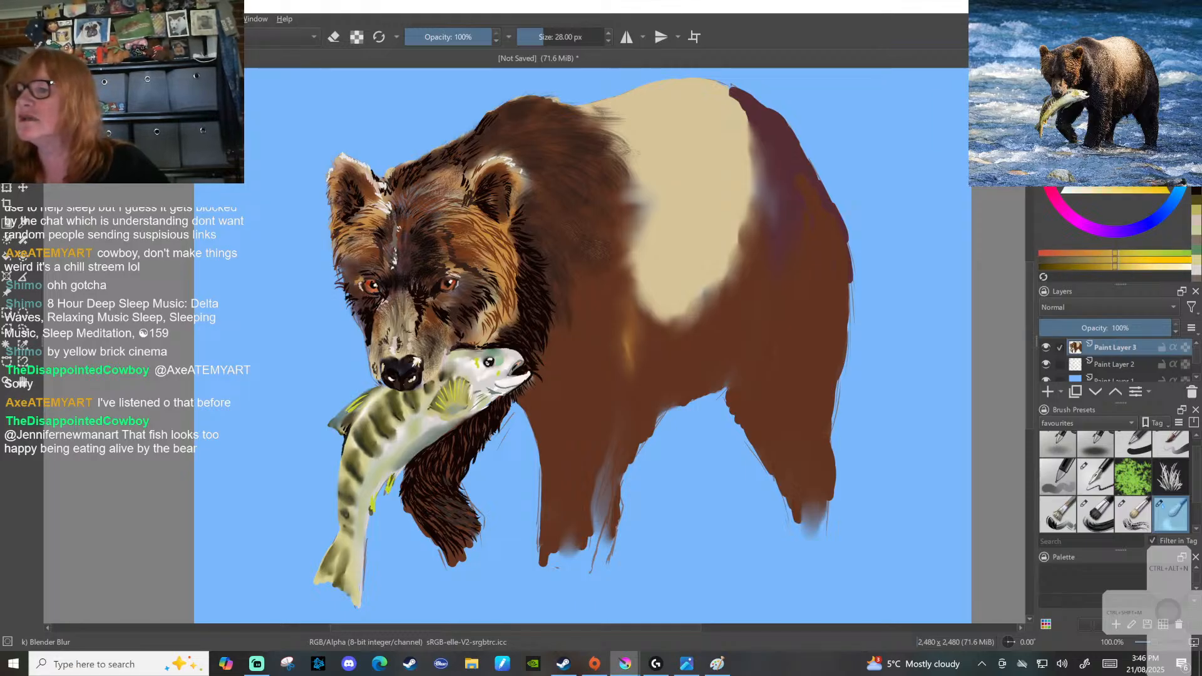
pyautogui.click(1169, 442)
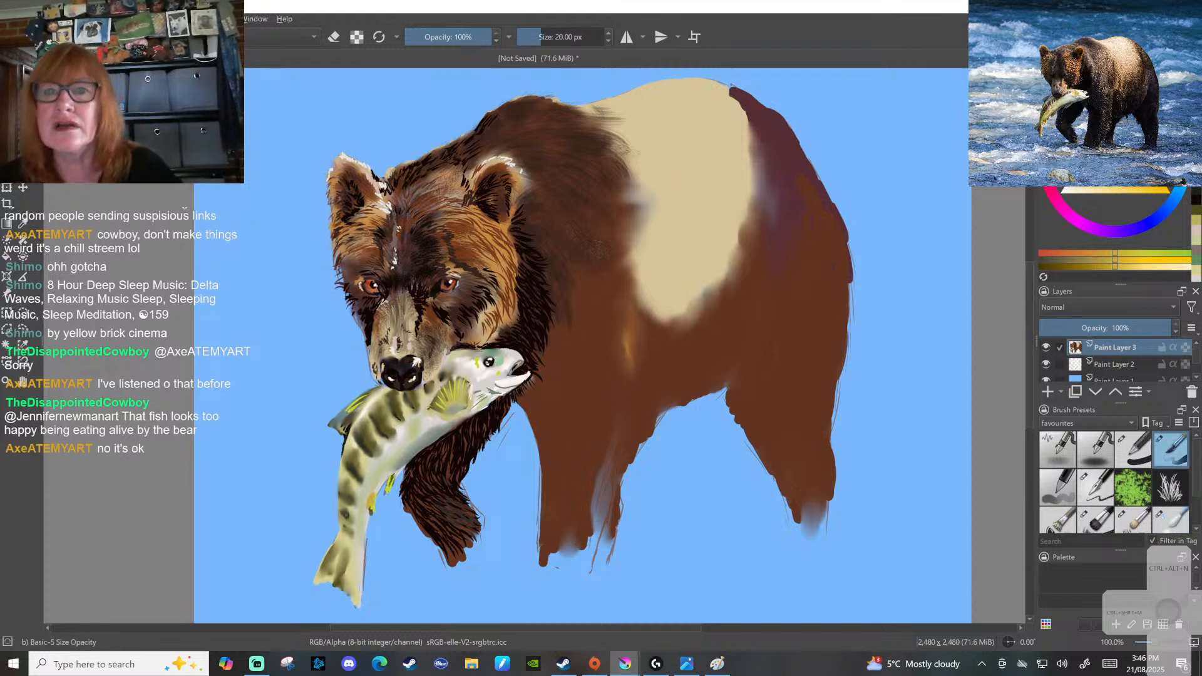
pyautogui.moveTo(360, 531); pyautogui.dragTo(357, 589)
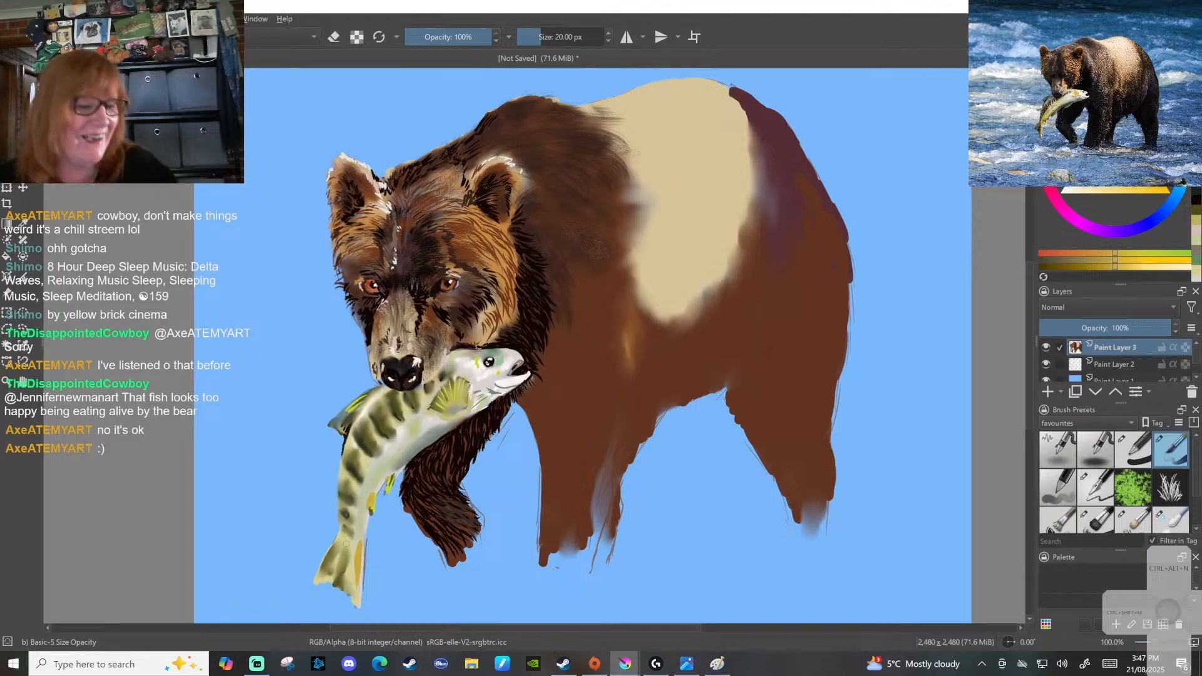
pyautogui.moveTo(359, 565); pyautogui.dragTo(359, 592)
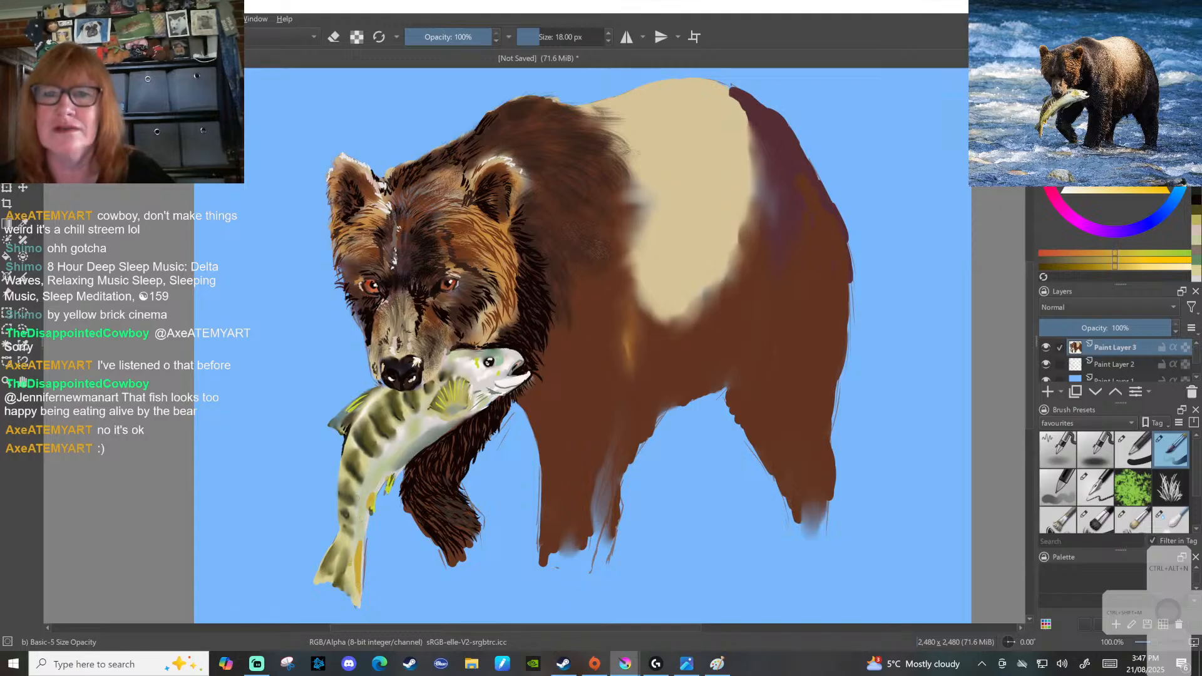
pyautogui.moveTo(370, 516); pyautogui.dragTo(366, 523)
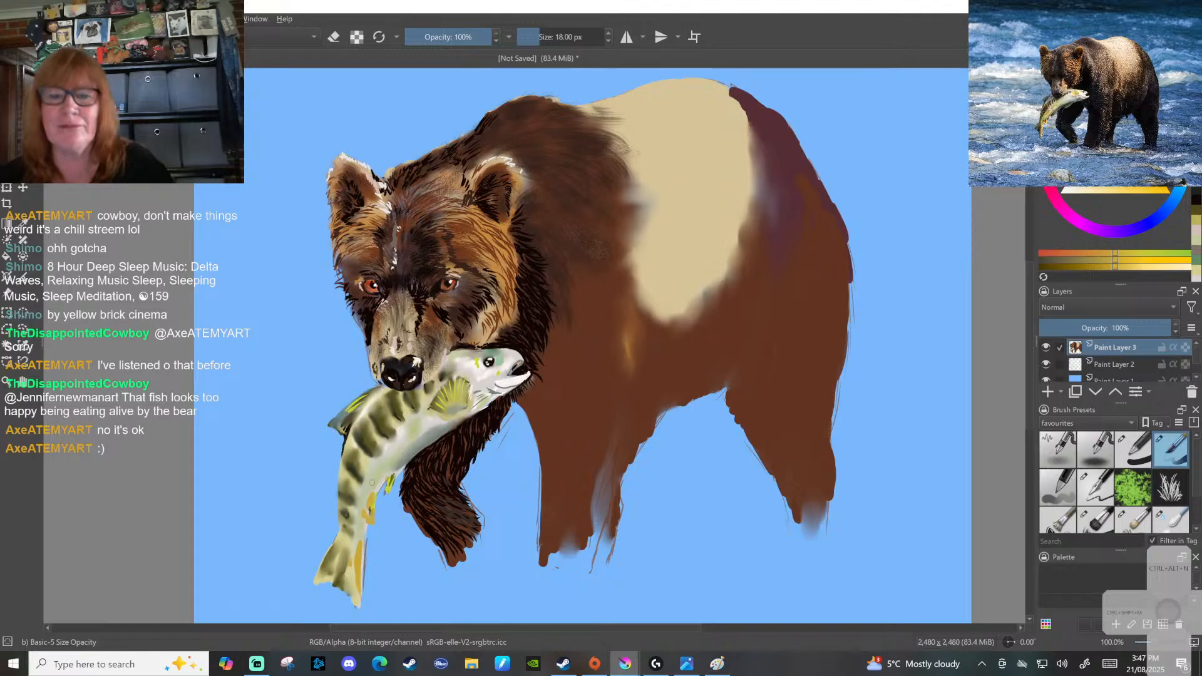
pyautogui.moveTo(386, 468); pyautogui.dragTo(378, 482)
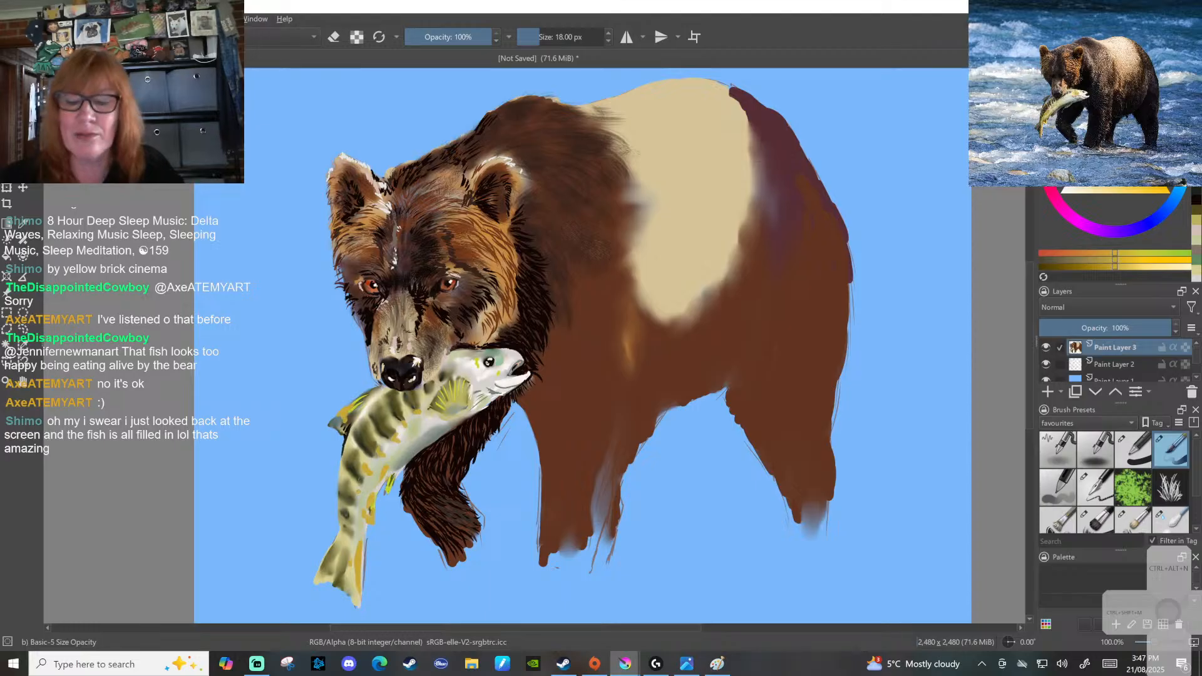
pyautogui.click(1173, 518)
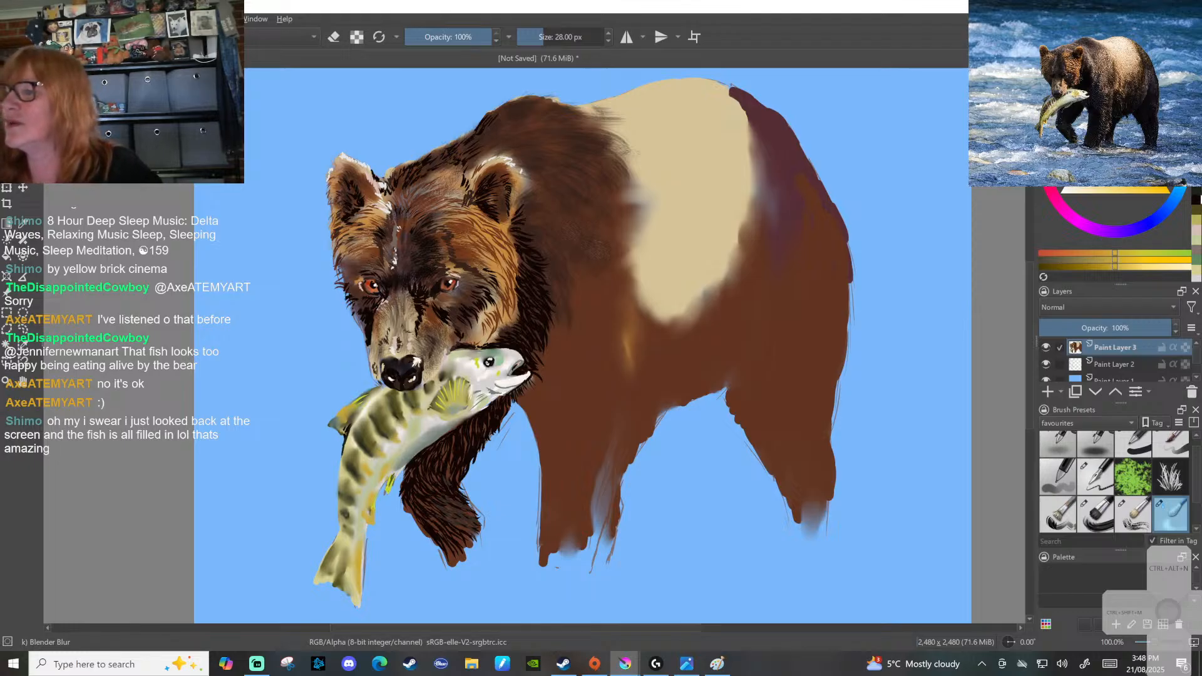
# Ink dark details on the fish's tail, fins and belly with Ink-4 Pen Rough at 6 px, and soften them with Blender Blur at 28 px
pyautogui.click(1195, 205)
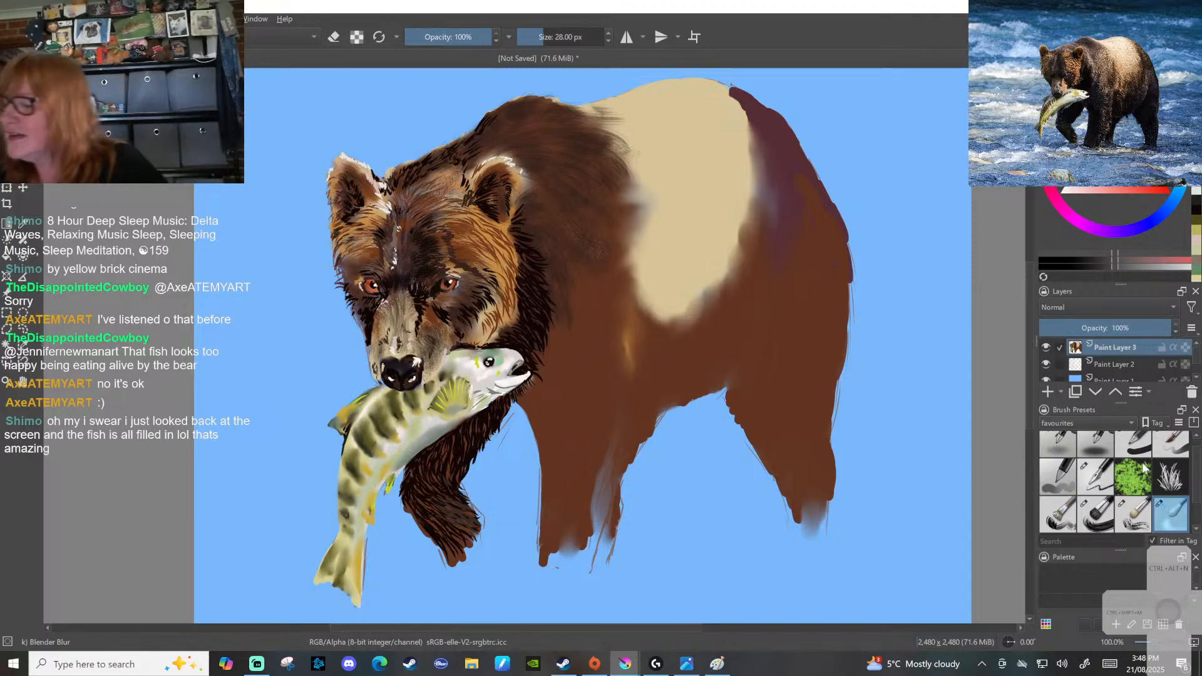
pyautogui.click(1098, 476)
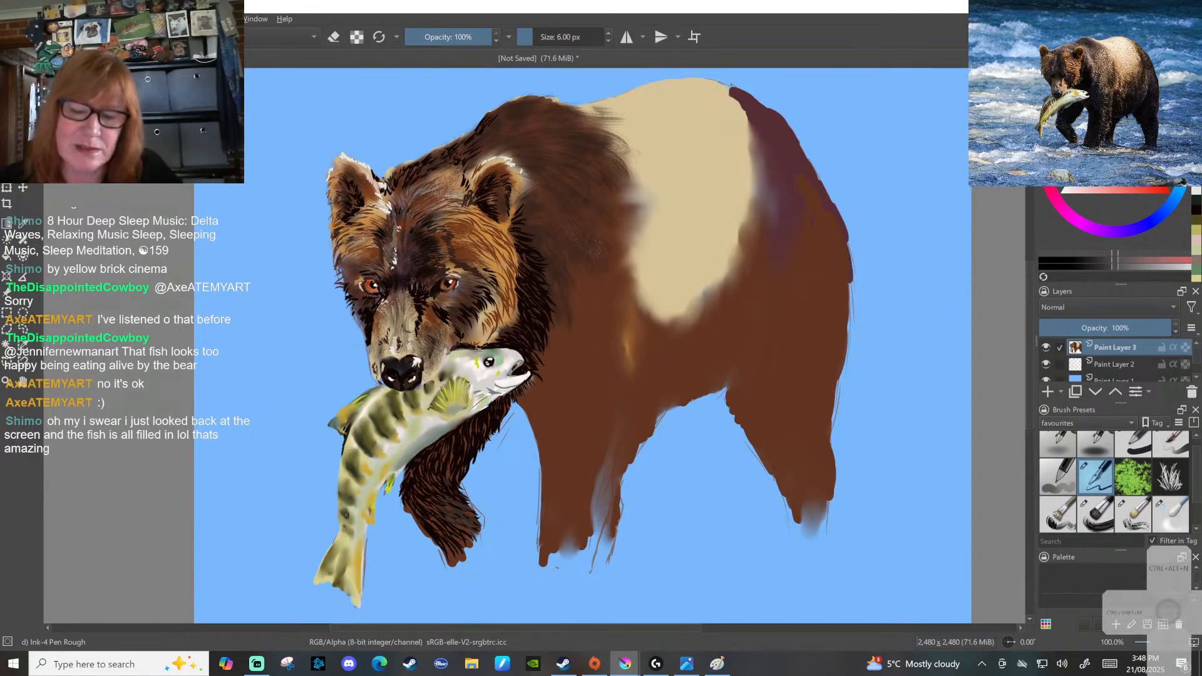
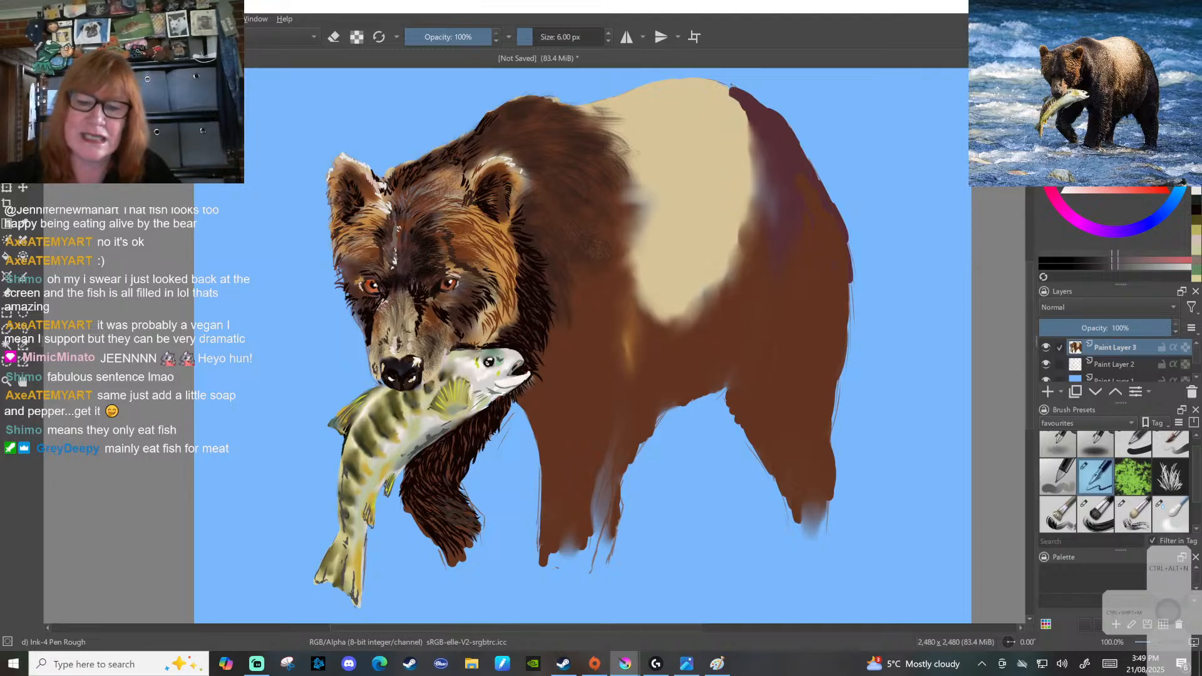
pyautogui.click(1170, 513)
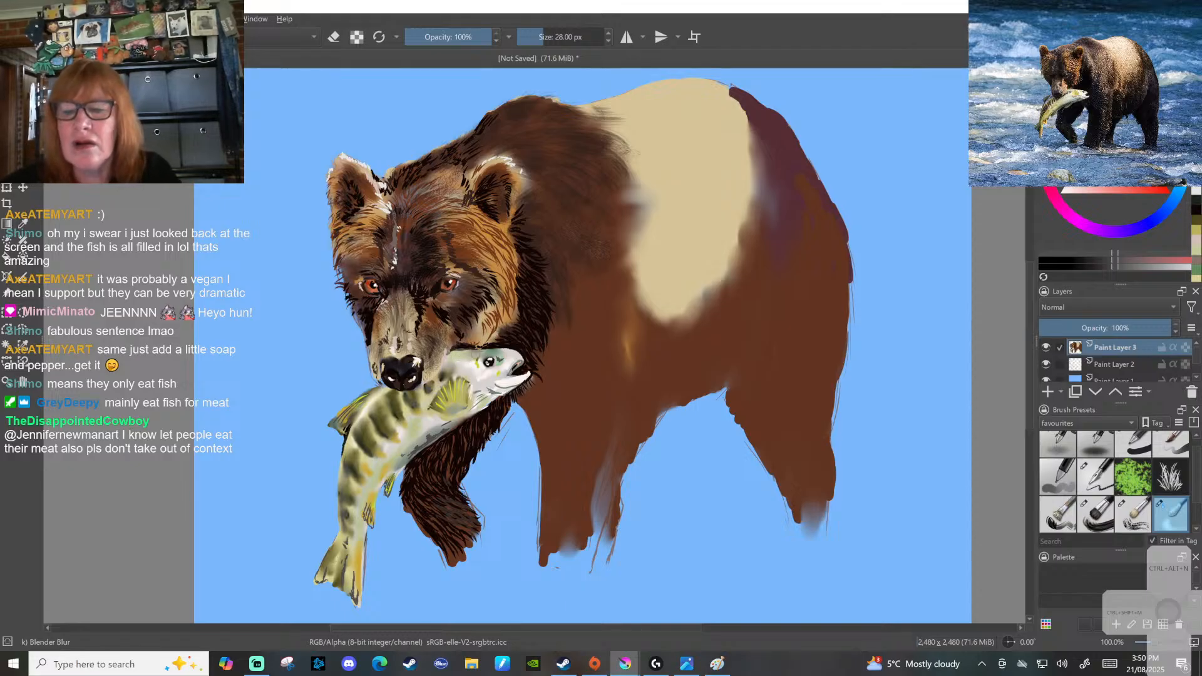
# Add pale yellowish-white highlights to the fish's fins, tail and body with Ink-4 Pen Rough at 6 px, and soften them with Blender Blur
pyautogui.keyDown('ctrl'); pyautogui.click(506, 348); pyautogui.keyUp('ctrl')
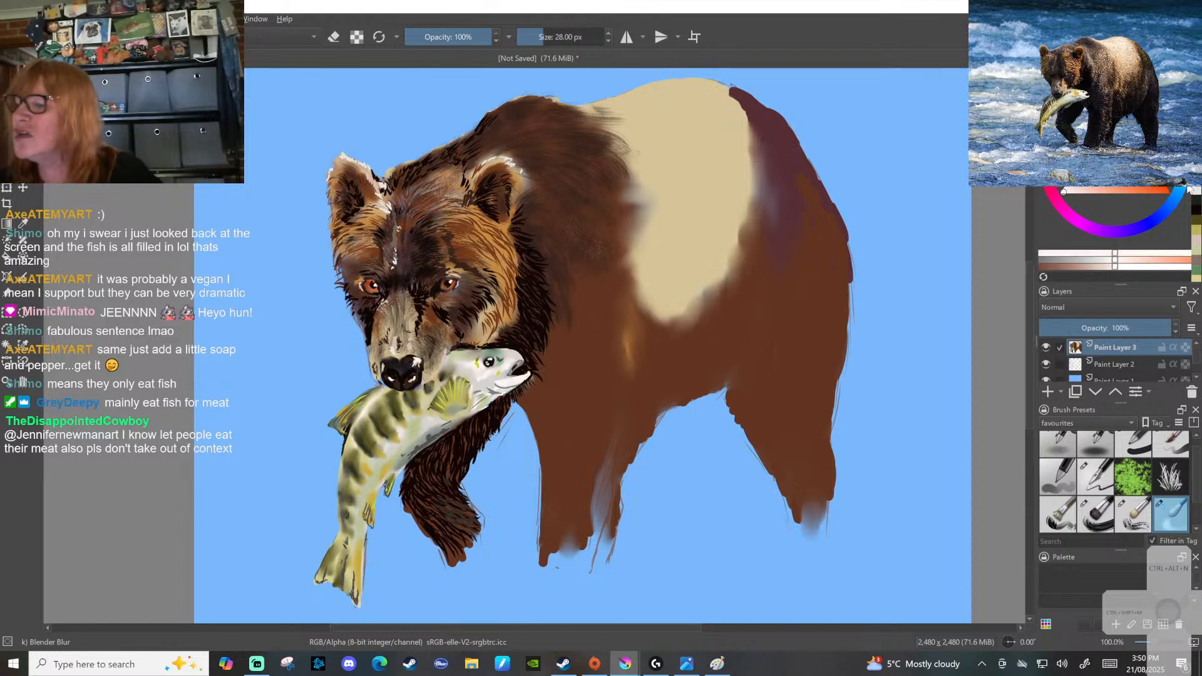
pyautogui.moveTo(1067, 190); pyautogui.dragTo(1113, 112)
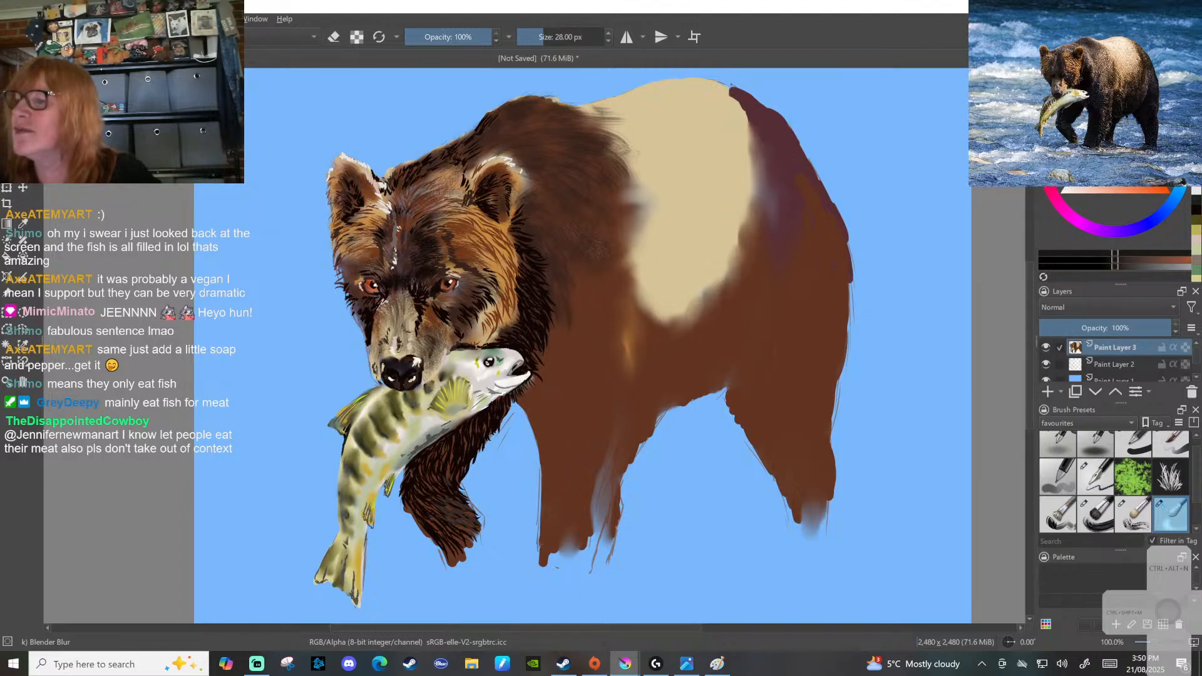
pyautogui.click(1083, 98)
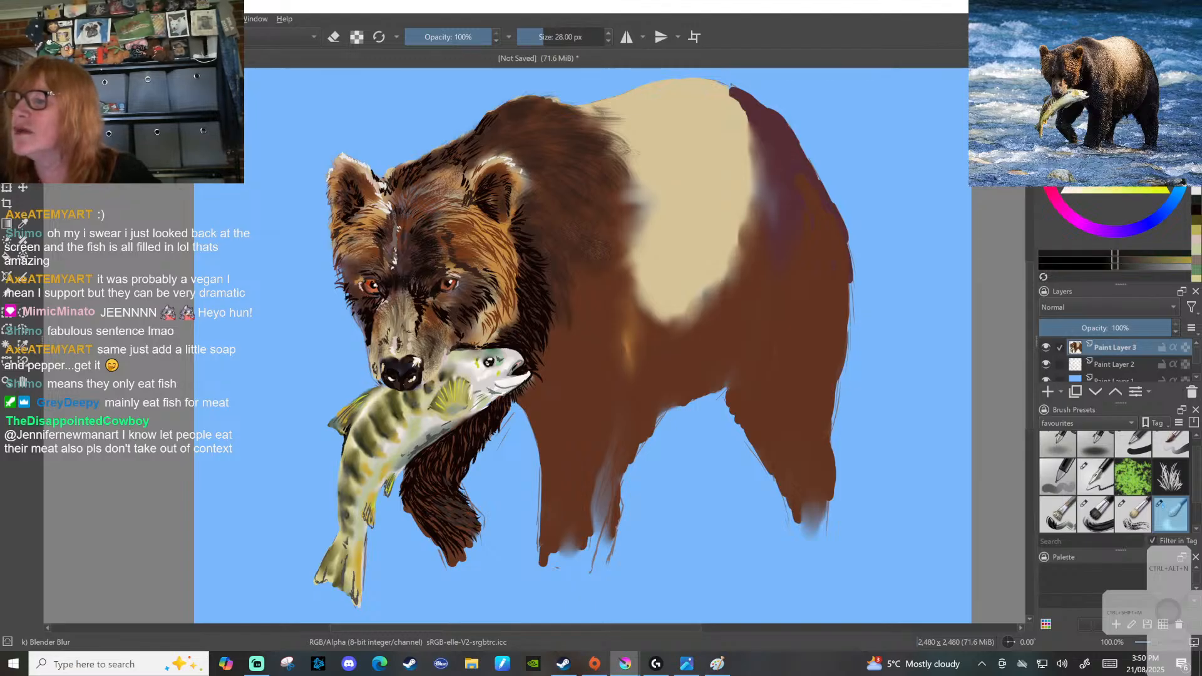
pyautogui.click(1059, 190)
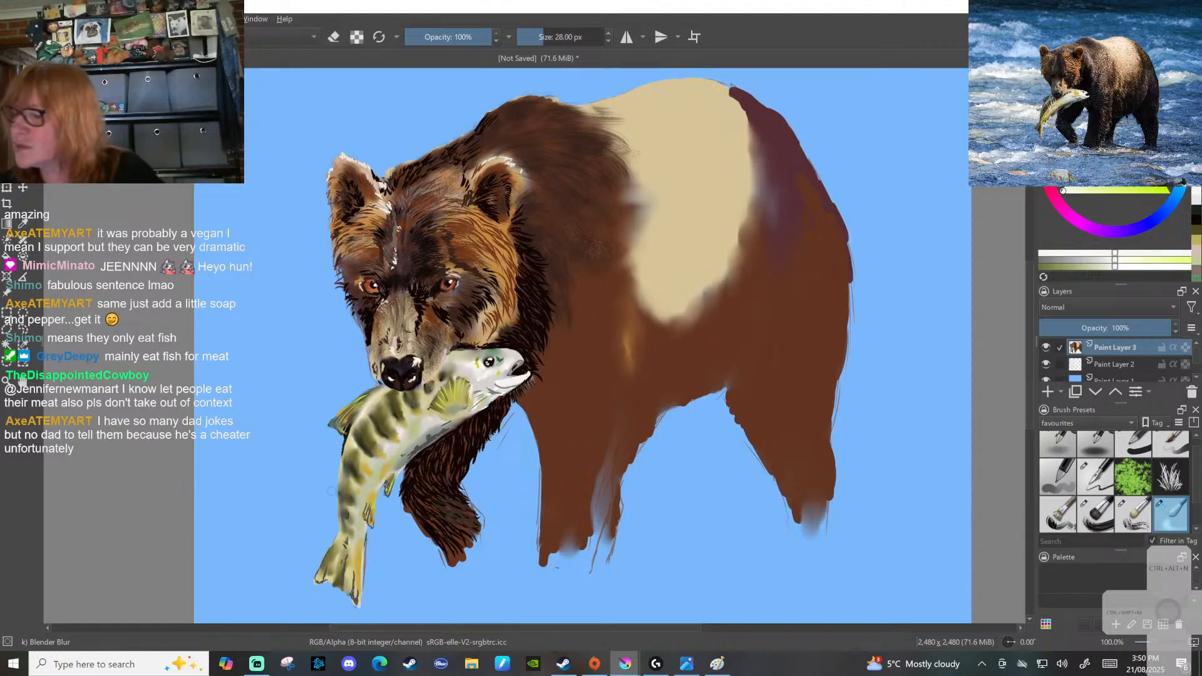
pyautogui.click(1084, 469)
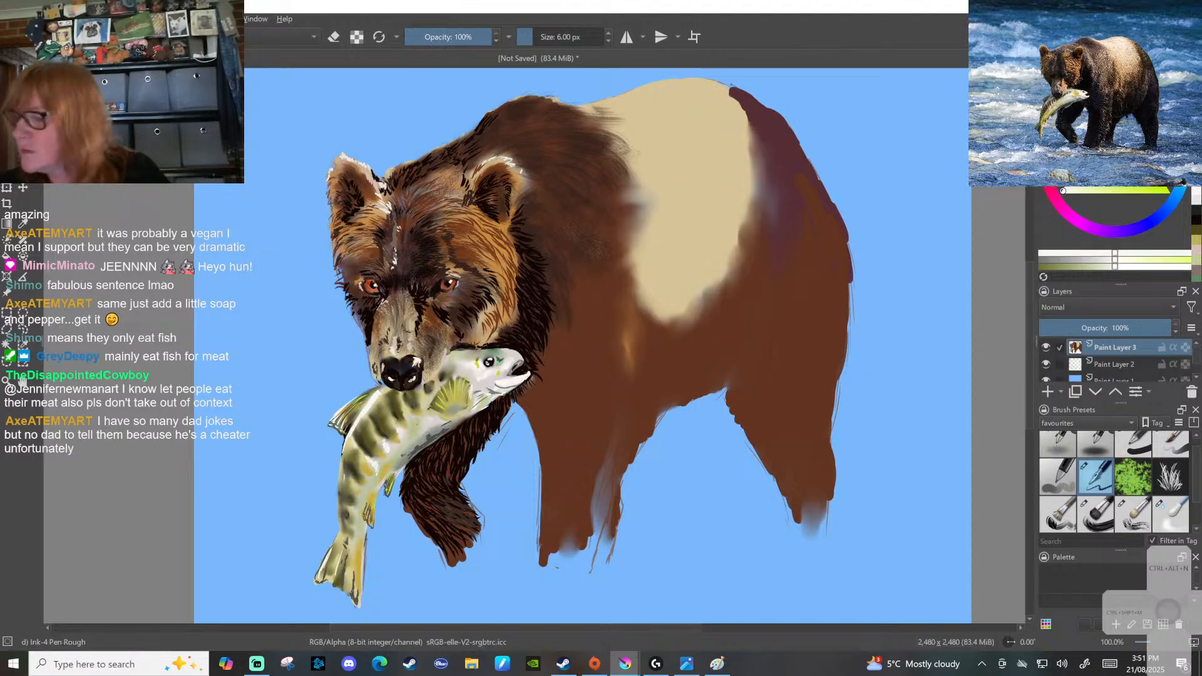
pyautogui.click(1170, 515)
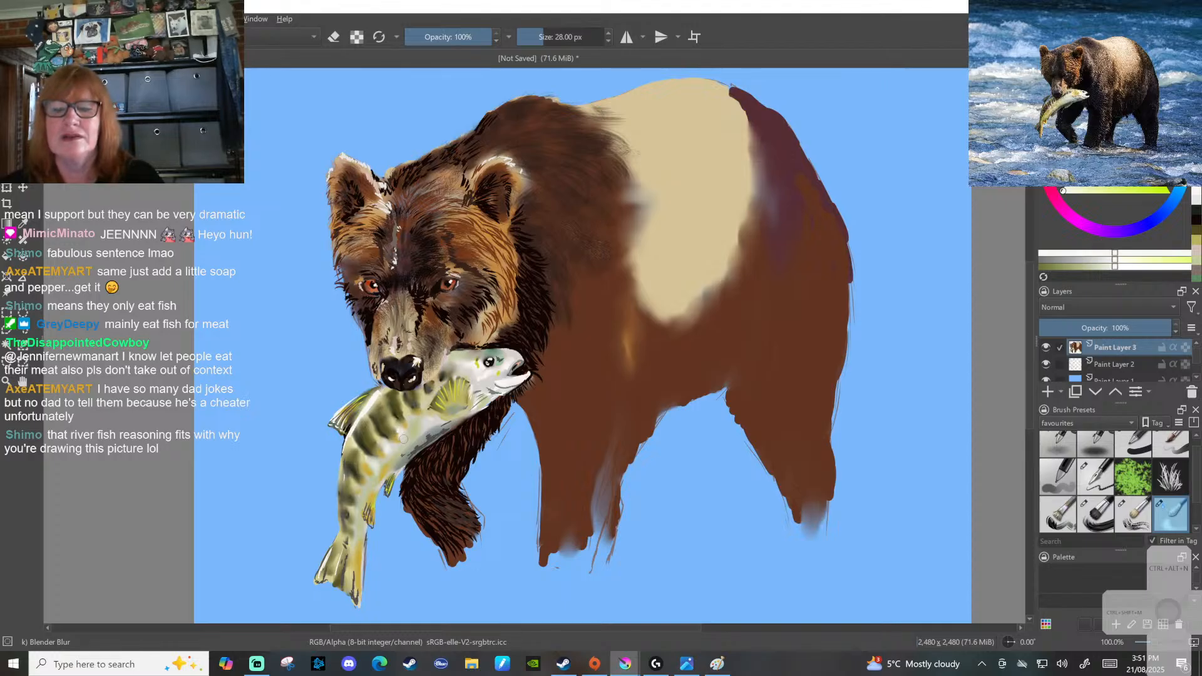
# Touch up the fish's belly in a sampled pale pinkish white with Ink-4 Pen Rough at 6 px, and blend it with Blender Blur at 28 px
pyautogui.keyDown('ctrl'); pyautogui.click(444, 414); pyautogui.keyUp('ctrl')
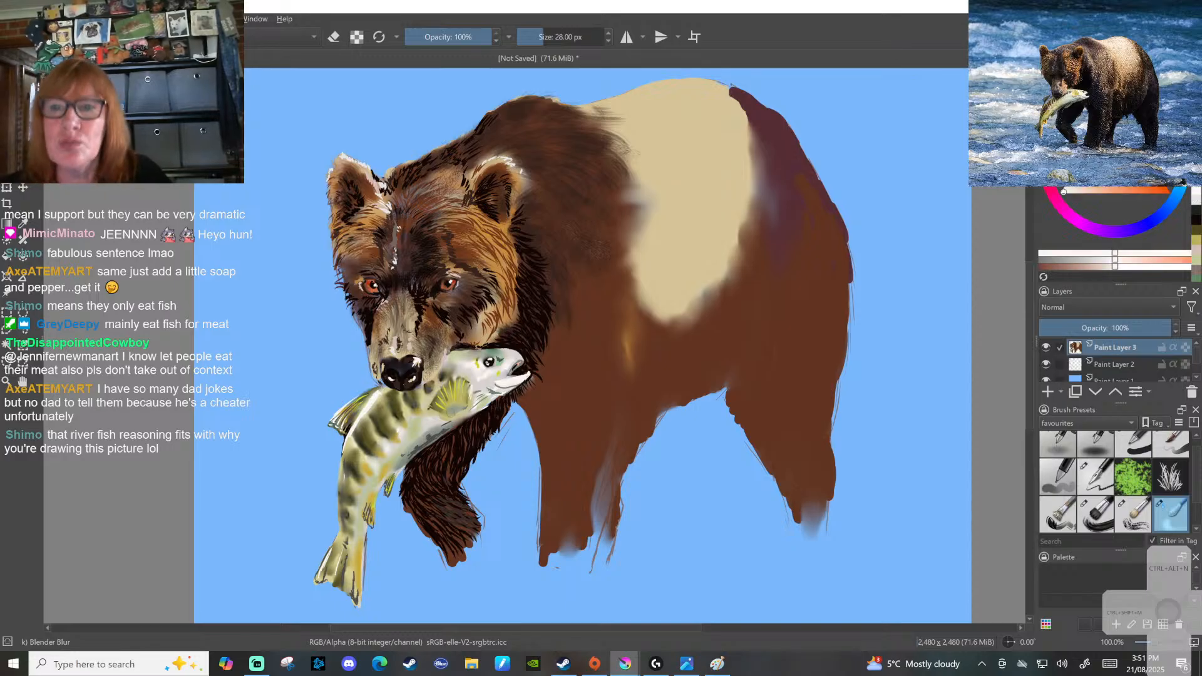
pyautogui.click(1100, 483)
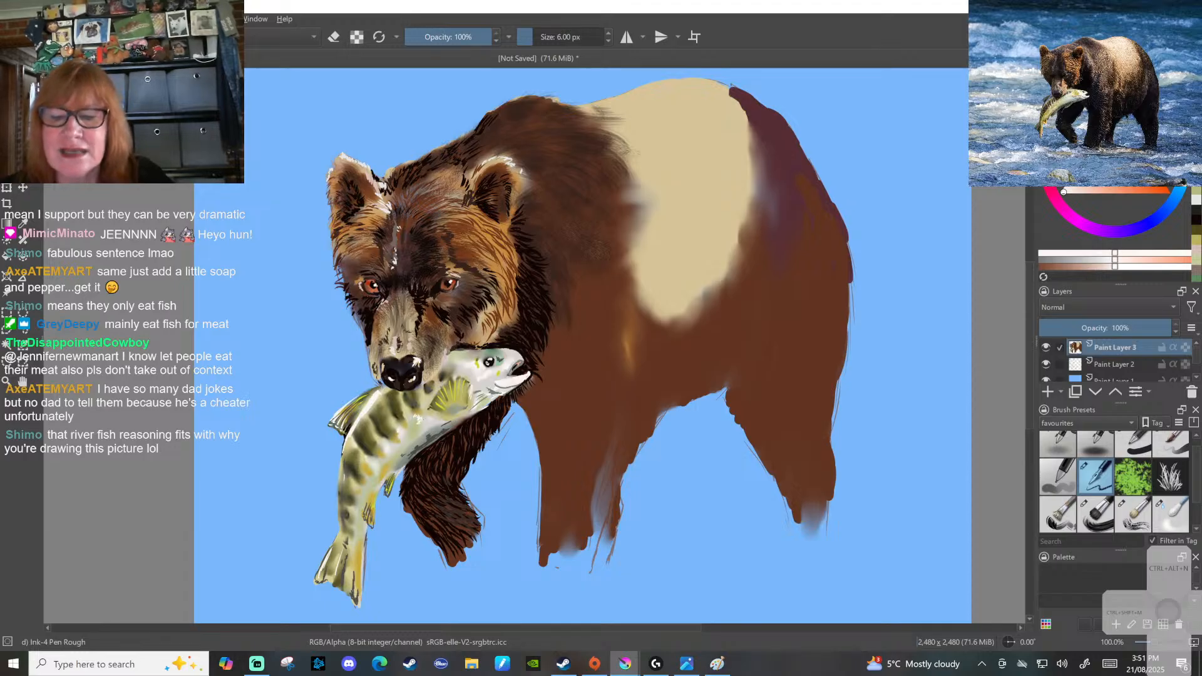
pyautogui.click(1170, 514)
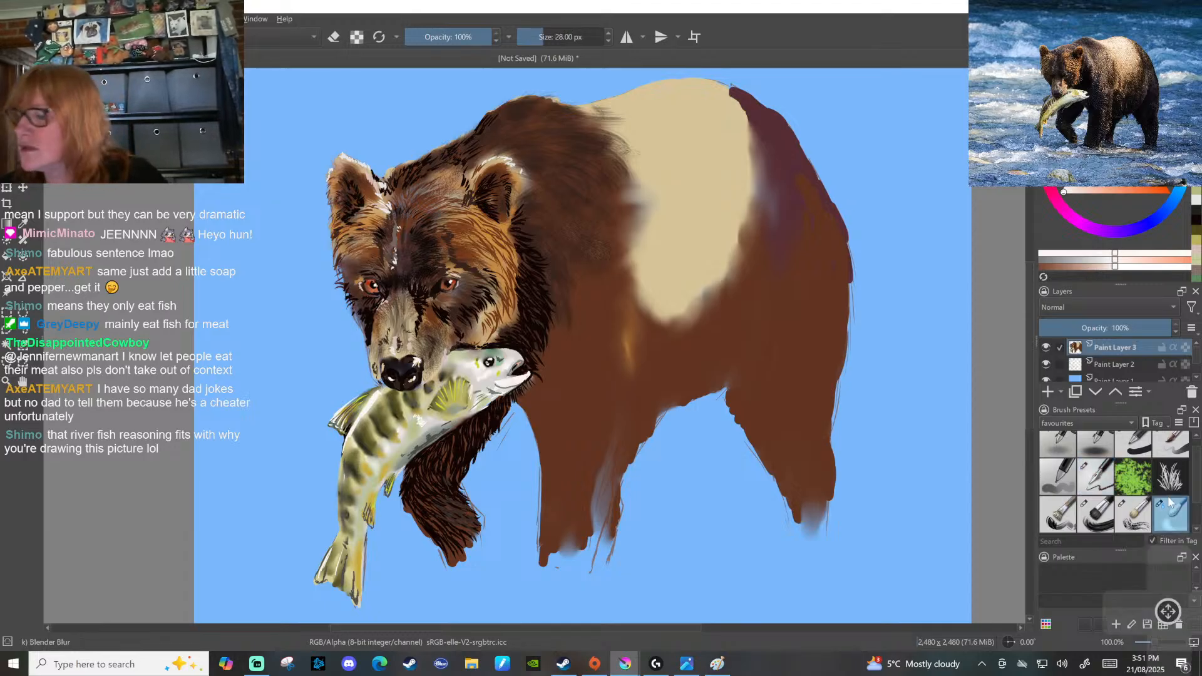
pyautogui.moveTo(426, 419); pyautogui.dragTo(424, 419)
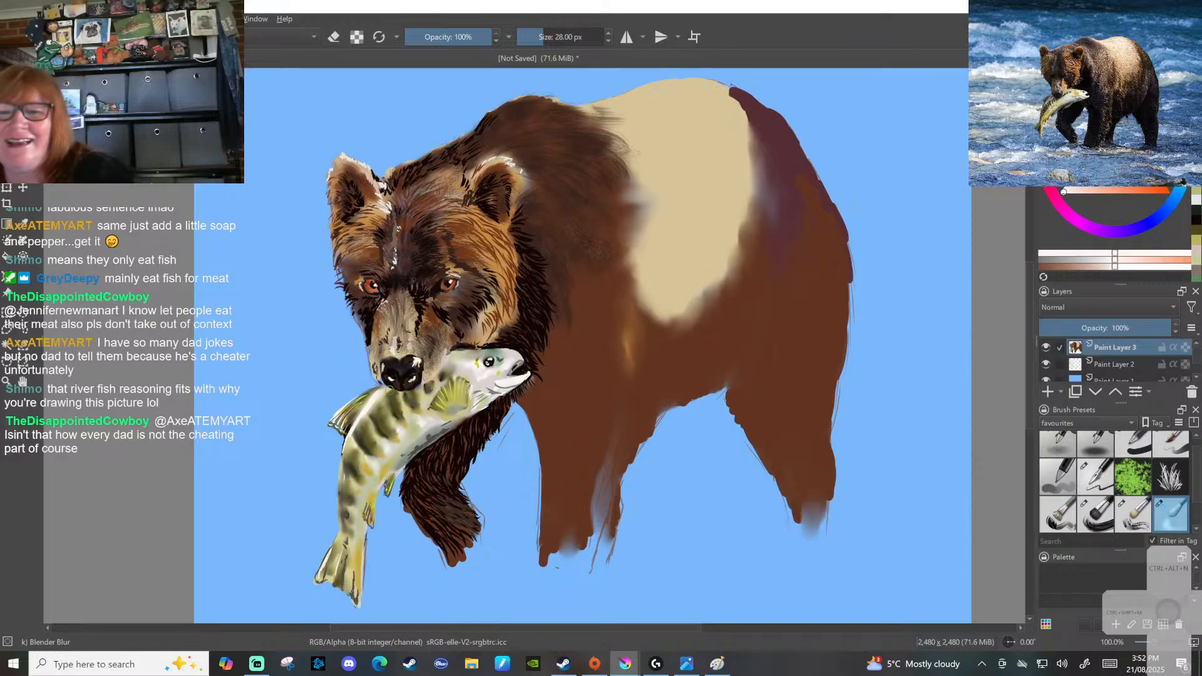
# Ink dark fur strokes from the bear's neck down over its chest with Ink-4 Pen Rough at 7 px, in a dark brown sampled from the fur
pyautogui.click(1095, 476)
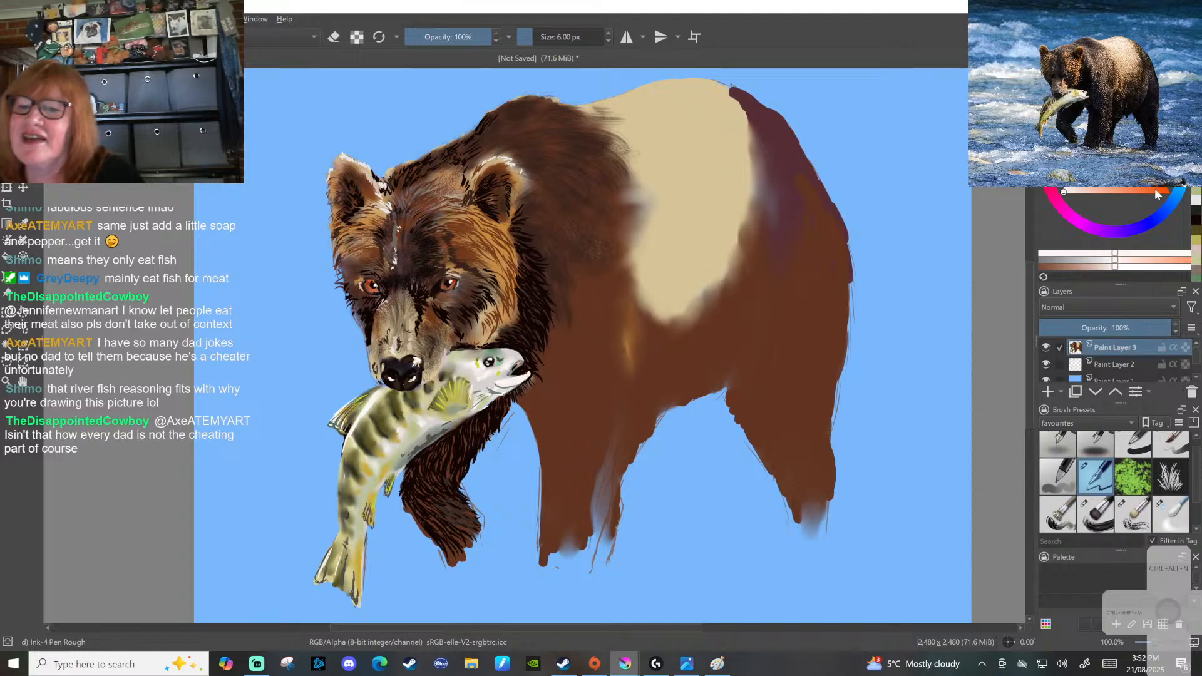
pyautogui.click(1193, 238)
pyautogui.click(1193, 242)
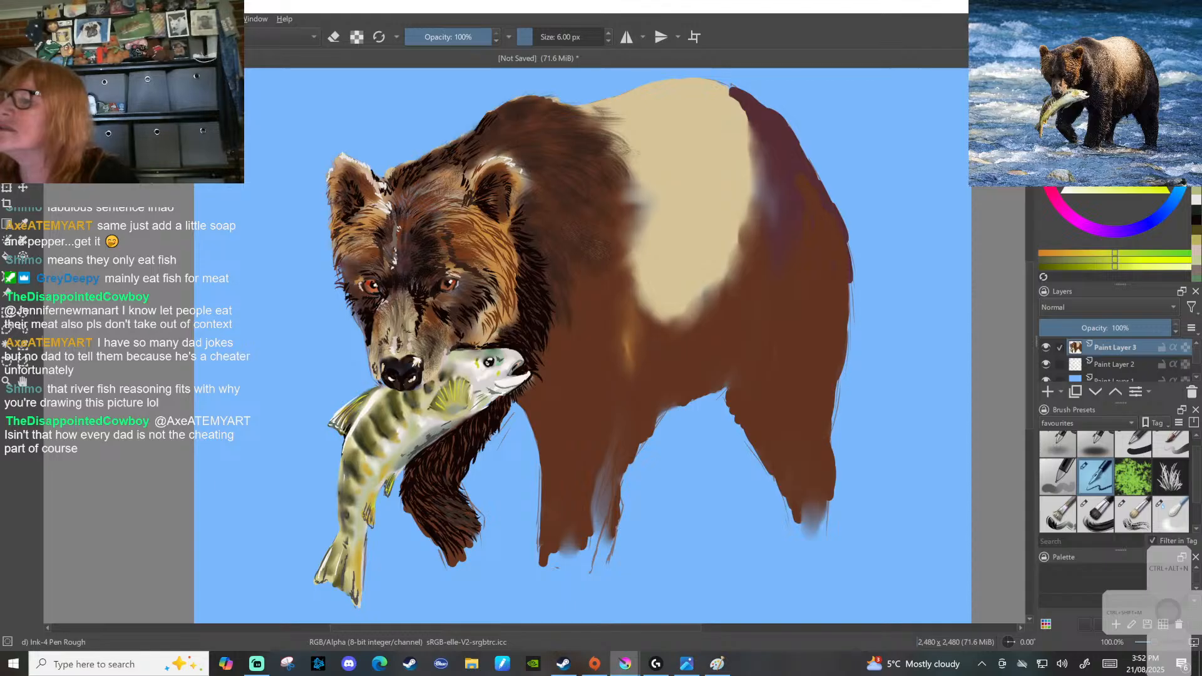
pyautogui.click(1177, 191)
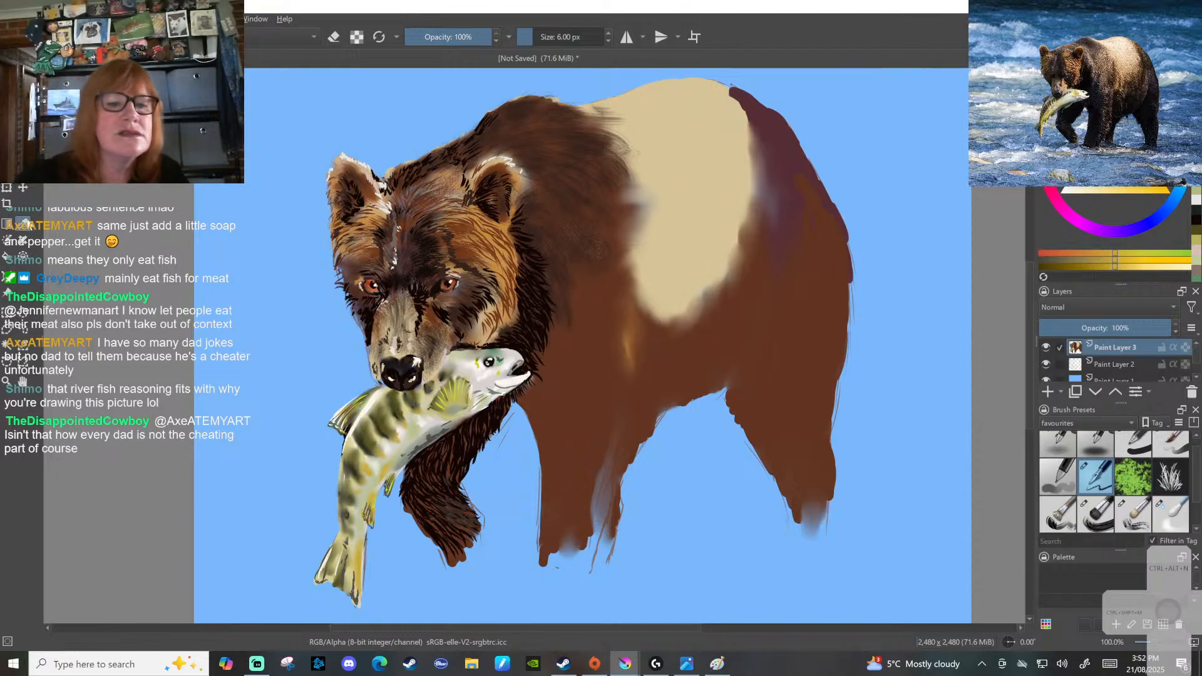
pyautogui.keyDown('ctrl'); pyautogui.click(593, 374); pyautogui.keyUp('ctrl')
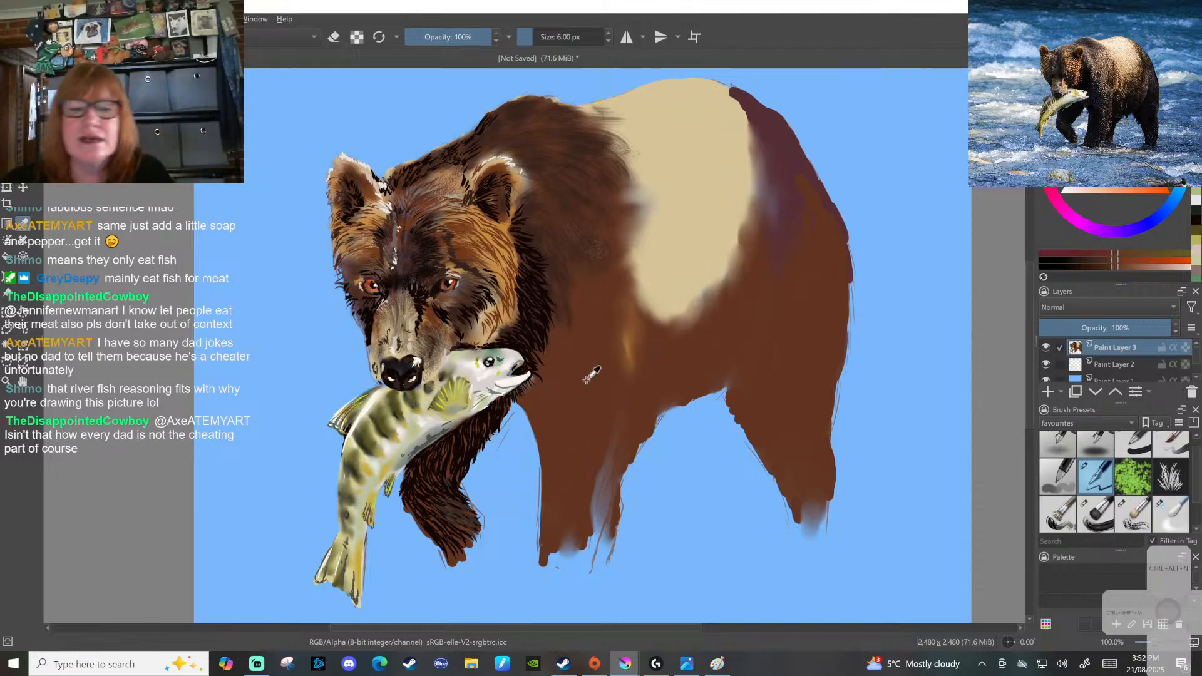
pyautogui.keyDown('ctrl'); pyautogui.click(549, 304); pyautogui.keyUp('ctrl')
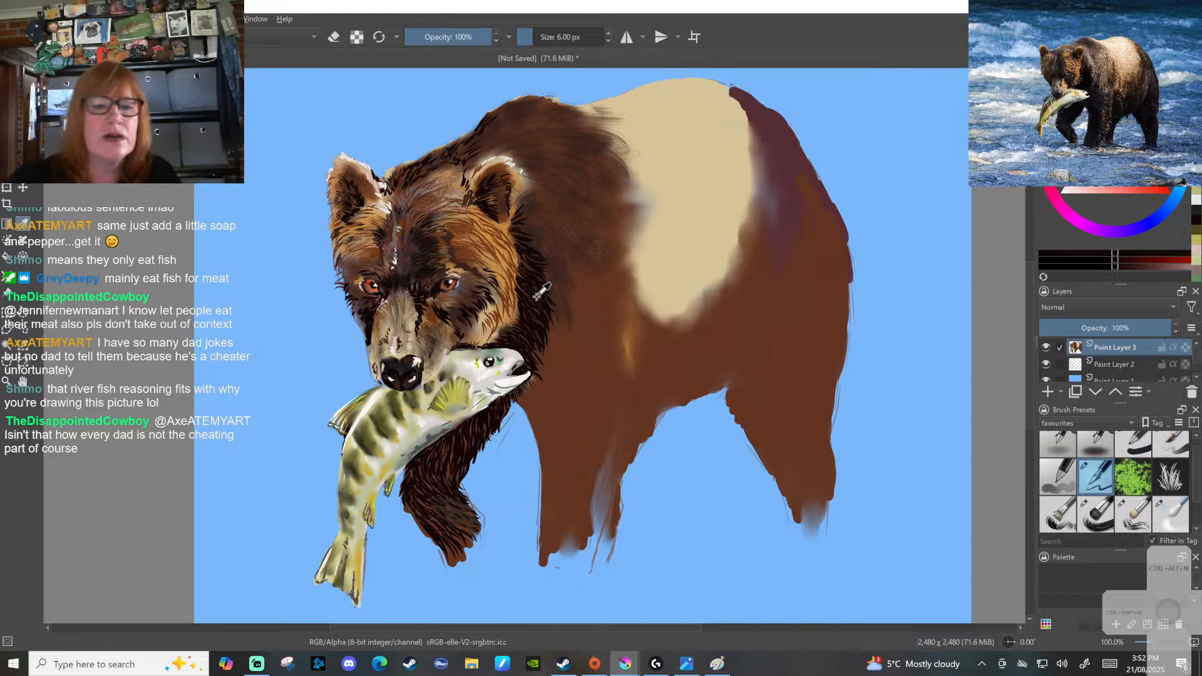
pyautogui.keyDown('ctrl'); pyautogui.click(563, 343); pyautogui.keyUp('ctrl')
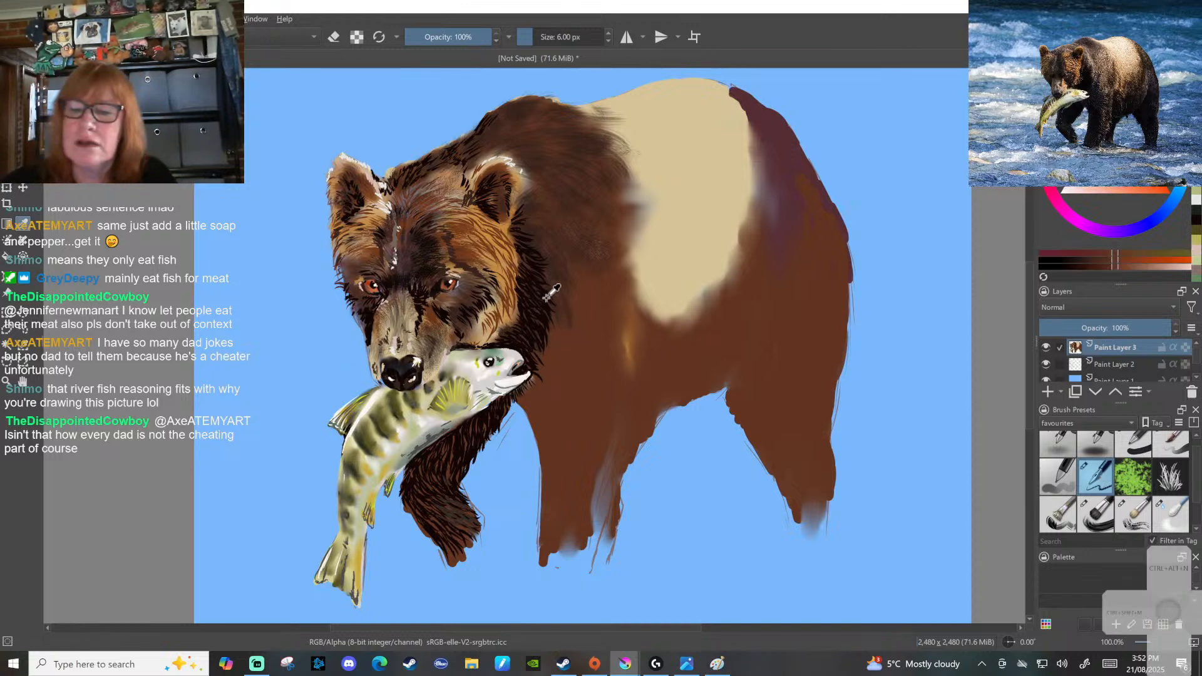
pyautogui.press('b')
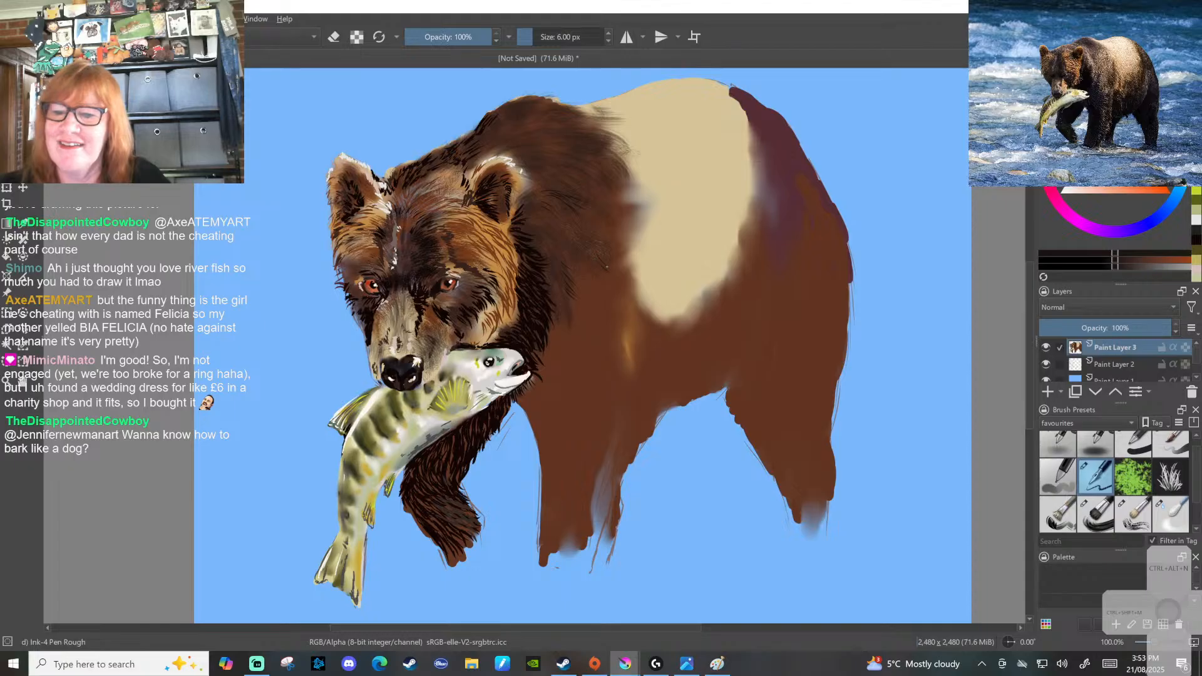
pyautogui.press(']')
pyautogui.rightClick(572, 330)
pyautogui.click(586, 367)
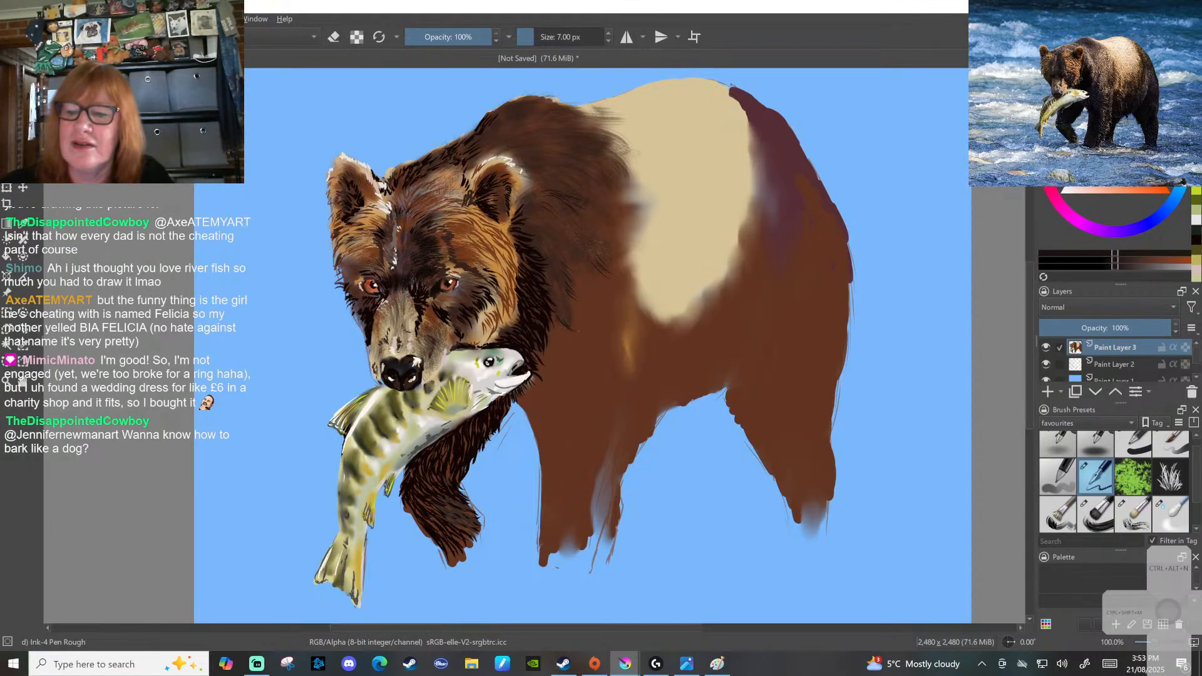
pyautogui.moveTo(570, 321)
pyautogui.mouseDown()
pyautogui.moveTo(550, 340)
pyautogui.moveTo(561, 343)
pyautogui.moveTo(541, 387)
pyautogui.mouseUp()
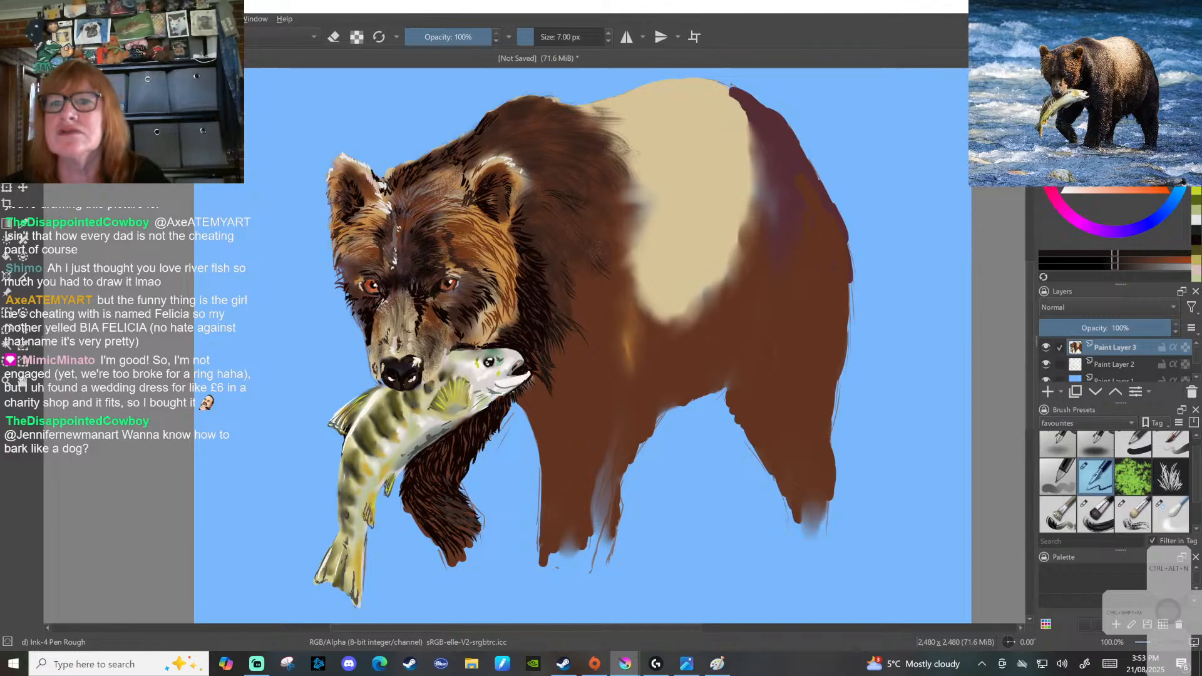
pyautogui.moveTo(546, 377); pyautogui.dragTo(536, 390)
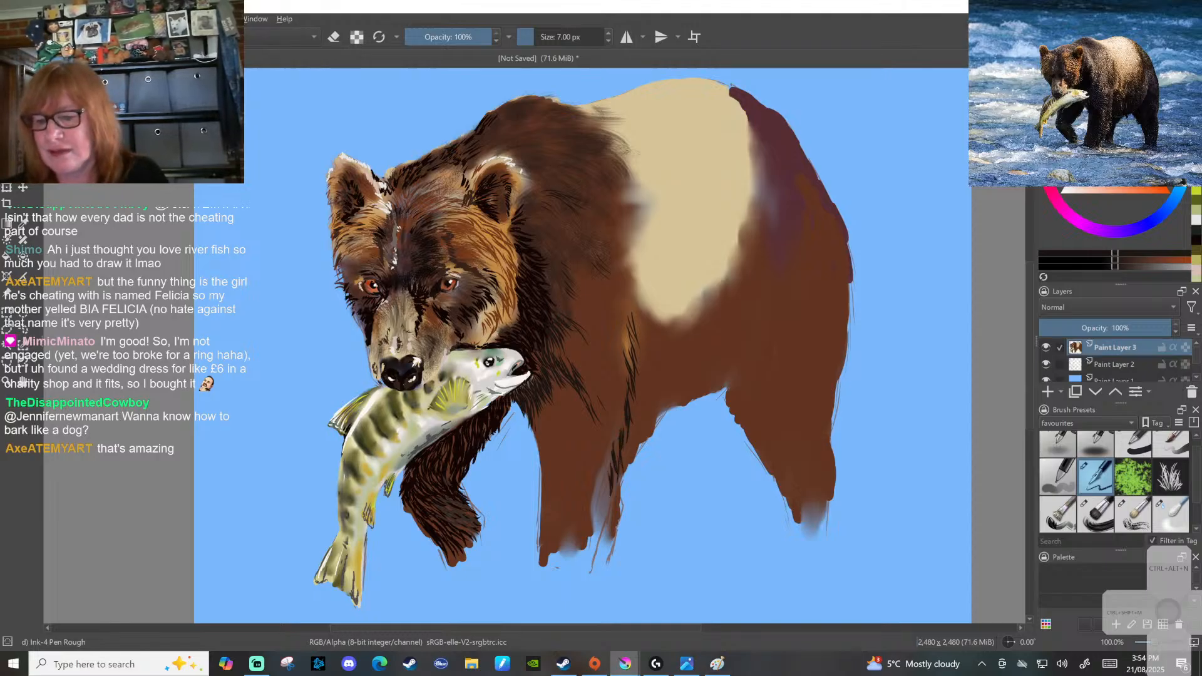
# Ink dark fur strokes down the rear edge of the bear's standing front leg to the foot
pyautogui.moveTo(605, 488); pyautogui.dragTo(598, 524)
pyautogui.moveTo(603, 505); pyautogui.dragTo(594, 539)
pyautogui.moveTo(598, 523); pyautogui.dragTo(594, 556)
pyautogui.moveTo(596, 543); pyautogui.dragTo(589, 567)
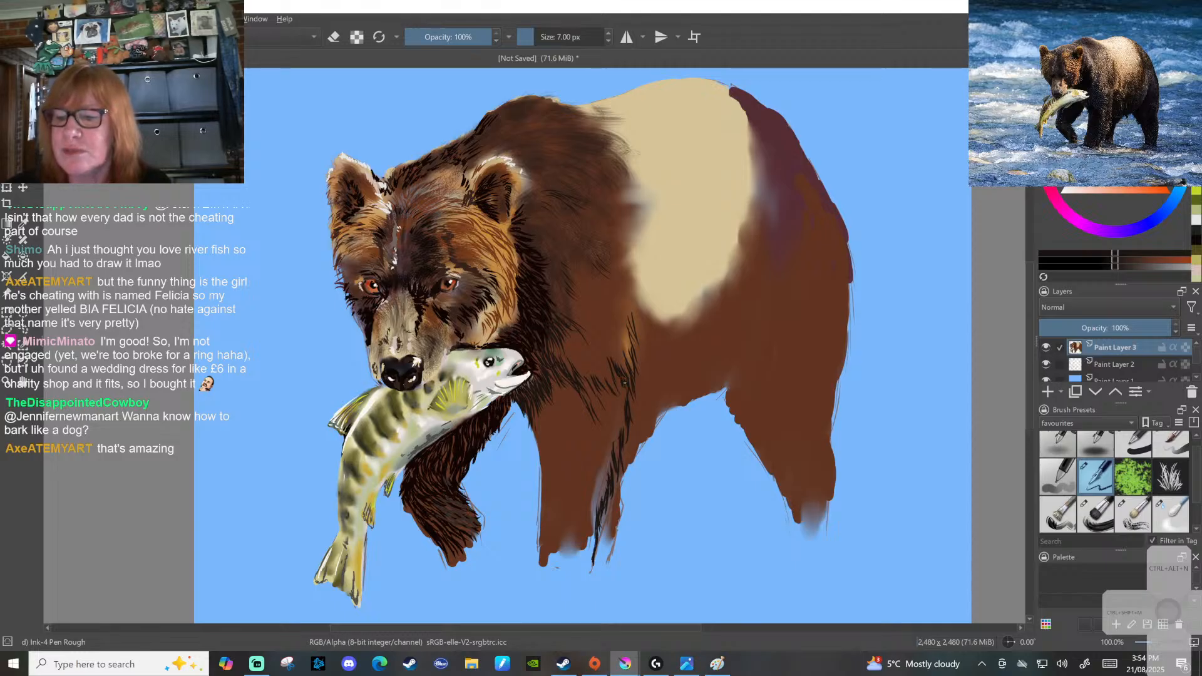
# Shade the standing front leg with Dry Brushing at 59 px, and ink dark fur along its front edge with Ink-4 Pen Rough at 7 px
pyautogui.click(1133, 513)
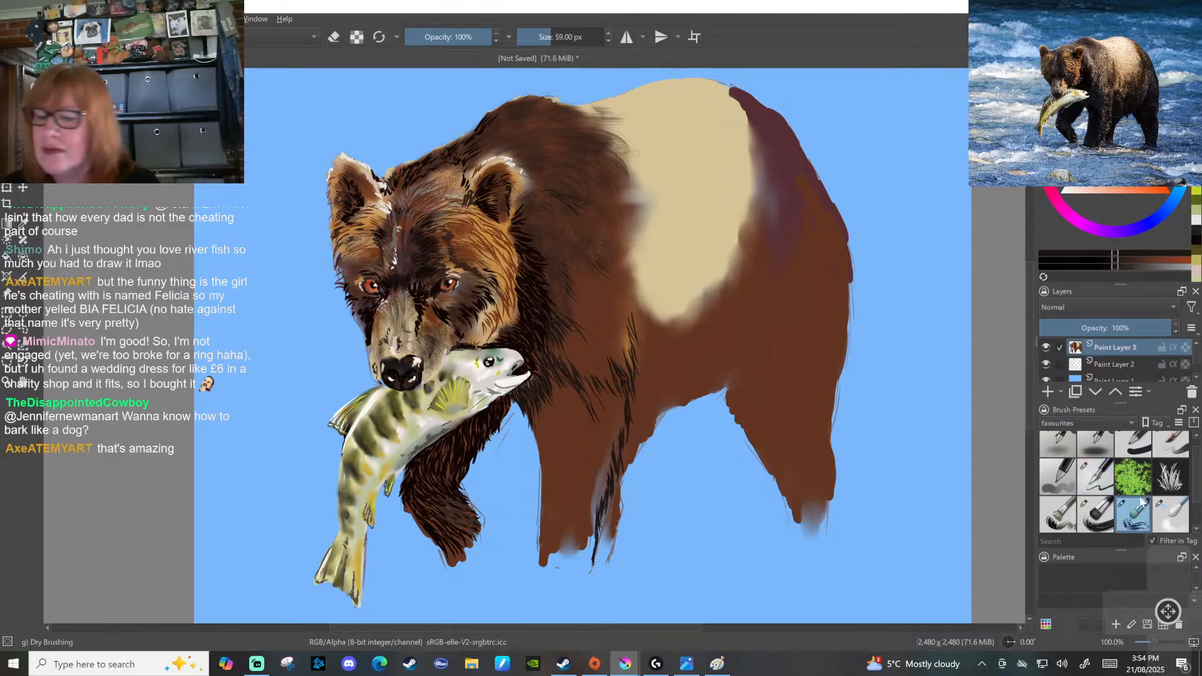
pyautogui.moveTo(603, 394)
pyautogui.mouseDown()
pyautogui.moveTo(622, 408)
pyautogui.moveTo(612, 391)
pyautogui.moveTo(605, 414)
pyautogui.moveTo(619, 426)
pyautogui.moveTo(616, 407)
pyautogui.moveTo(585, 442)
pyautogui.moveTo(574, 397)
pyautogui.moveTo(594, 414)
pyautogui.mouseUp()
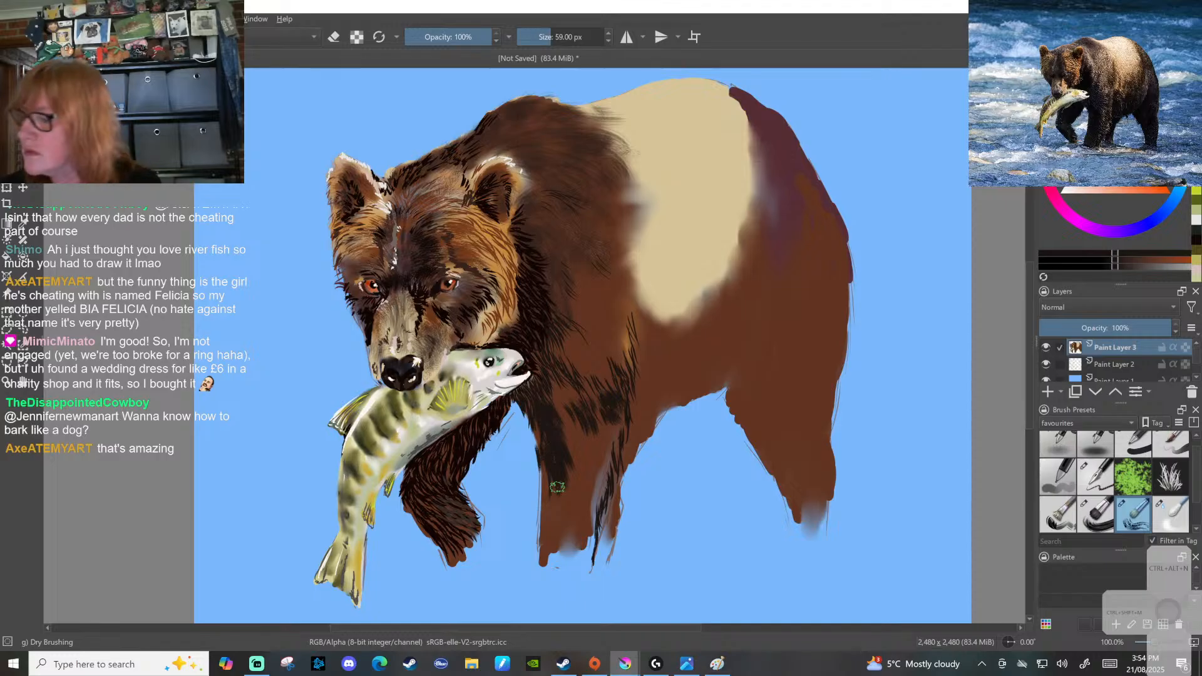
pyautogui.click(1096, 476)
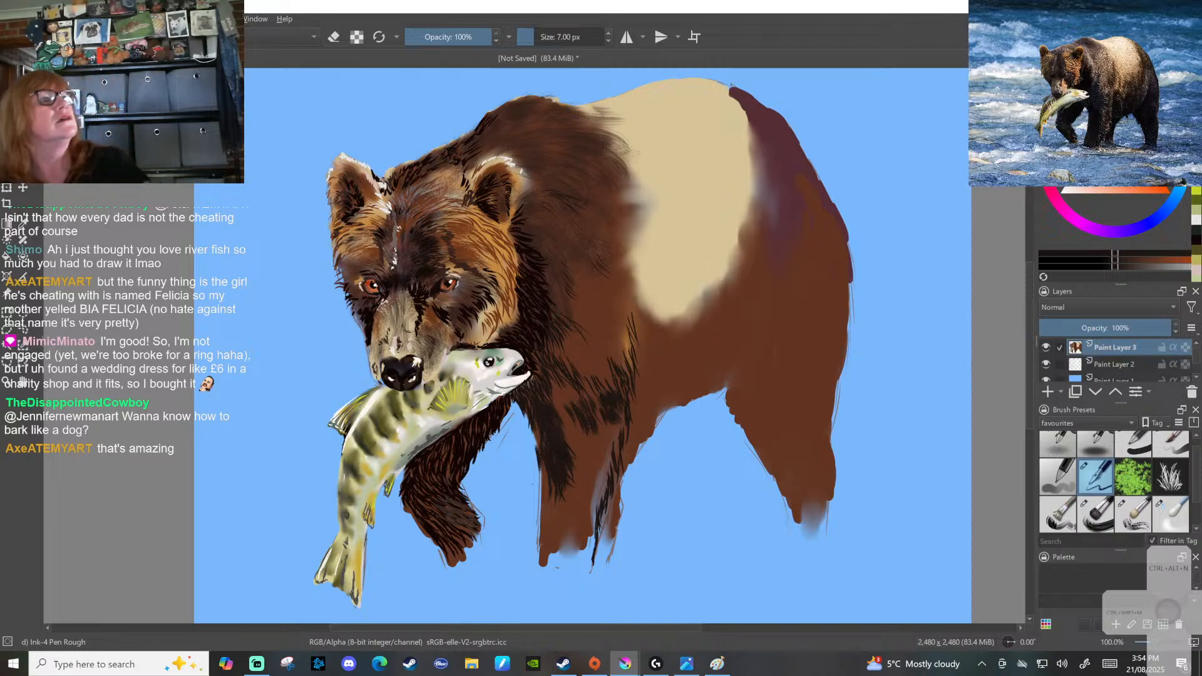
pyautogui.moveTo(538, 463); pyautogui.dragTo(544, 479)
pyautogui.moveTo(533, 431); pyautogui.dragTo(535, 529)
pyautogui.moveTo(542, 521); pyautogui.dragTo(536, 540)
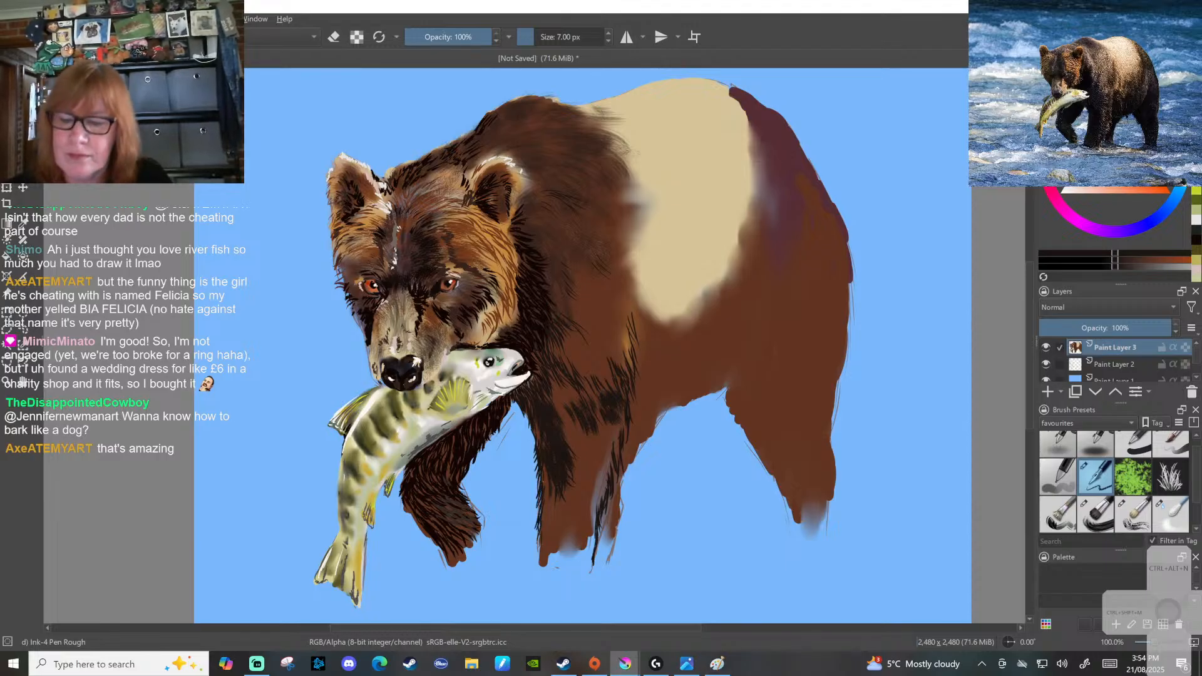
# Fill the standing front leg and the shoulder above it with dark fur strokes using Ink-4 Pen Rough at 7 px
pyautogui.moveTo(549, 487); pyautogui.dragTo(546, 525)
pyautogui.moveTo(567, 383)
pyautogui.mouseDown()
pyautogui.moveTo(551, 407)
pyautogui.moveTo(558, 422)
pyautogui.mouseUp()
pyautogui.moveTo(569, 410); pyautogui.dragTo(570, 452)
pyautogui.moveTo(586, 431)
pyautogui.mouseDown()
pyautogui.moveTo(578, 446)
pyautogui.moveTo(617, 433)
pyautogui.mouseUp()
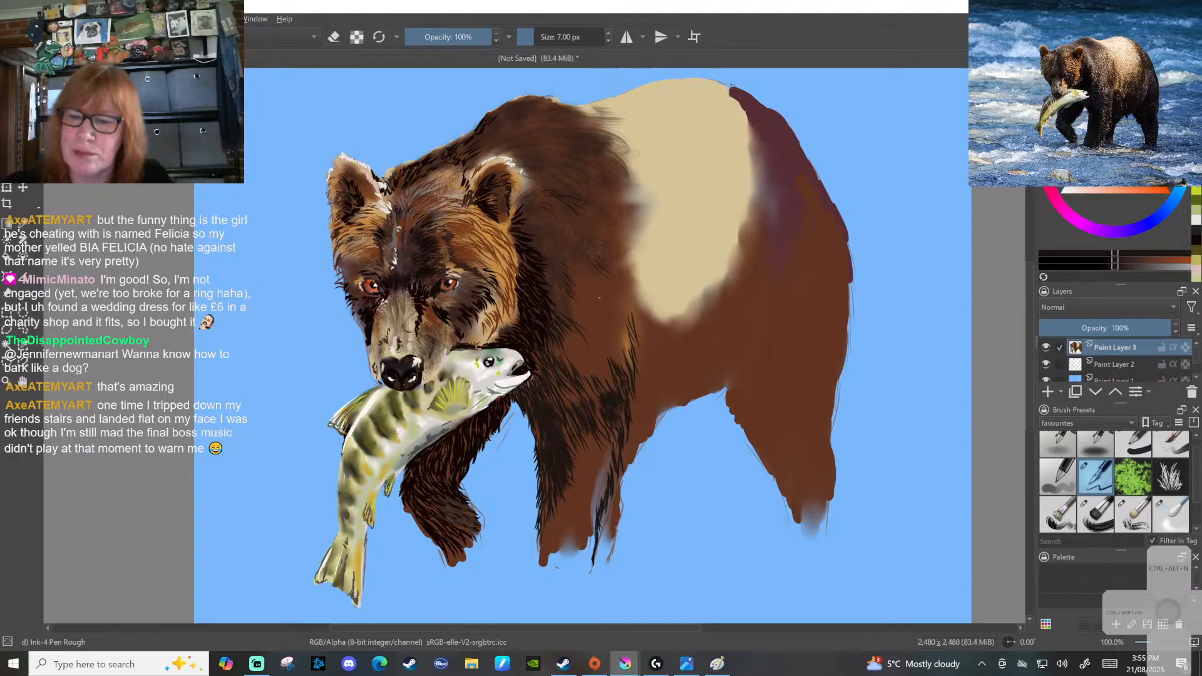
pyautogui.moveTo(597, 283)
pyautogui.mouseDown()
pyautogui.moveTo(612, 312)
pyautogui.moveTo(594, 290)
pyautogui.moveTo(590, 307)
pyautogui.moveTo(600, 302)
pyautogui.moveTo(608, 320)
pyautogui.moveTo(603, 298)
pyautogui.moveTo(623, 312)
pyautogui.moveTo(603, 312)
pyautogui.moveTo(622, 348)
pyautogui.mouseUp()
pyautogui.moveTo(608, 432); pyautogui.dragTo(598, 461)
pyautogui.moveTo(611, 444); pyautogui.dragTo(556, 518)
pyautogui.moveTo(562, 502); pyautogui.dragTo(553, 535)
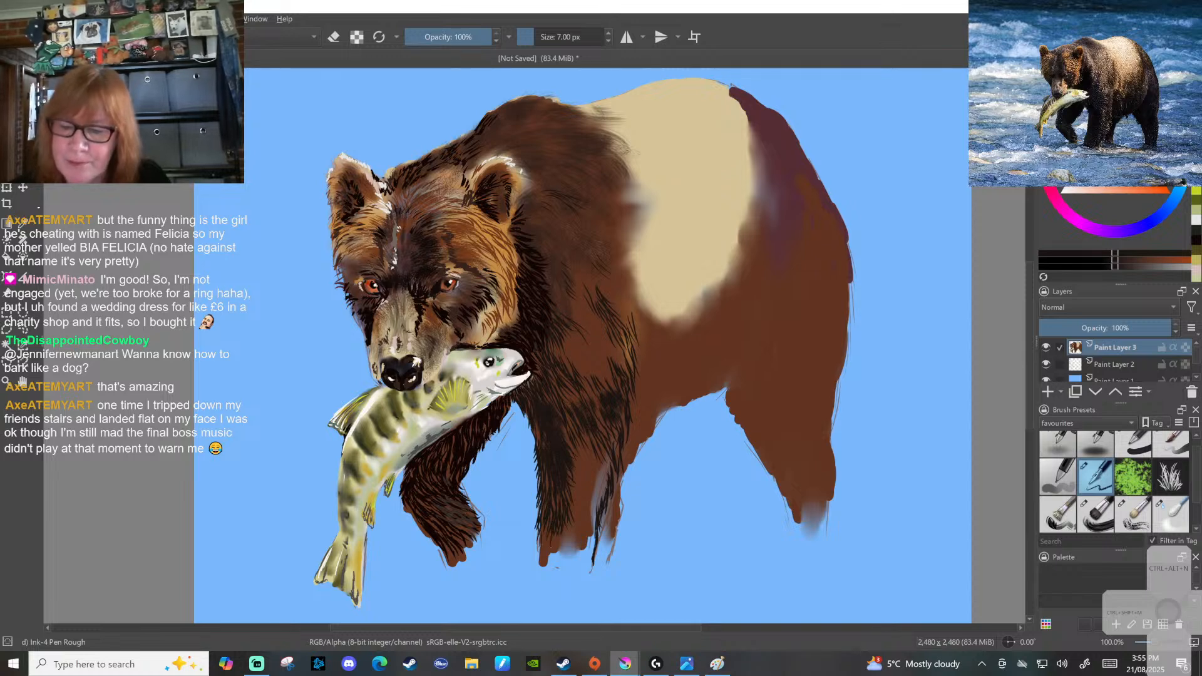
# Add denser dark brown fur strokes to the lower front leg and across the shoulder and side with Ink-4 Pen Rough at 7 px
pyautogui.moveTo(578, 445); pyautogui.dragTo(570, 541)
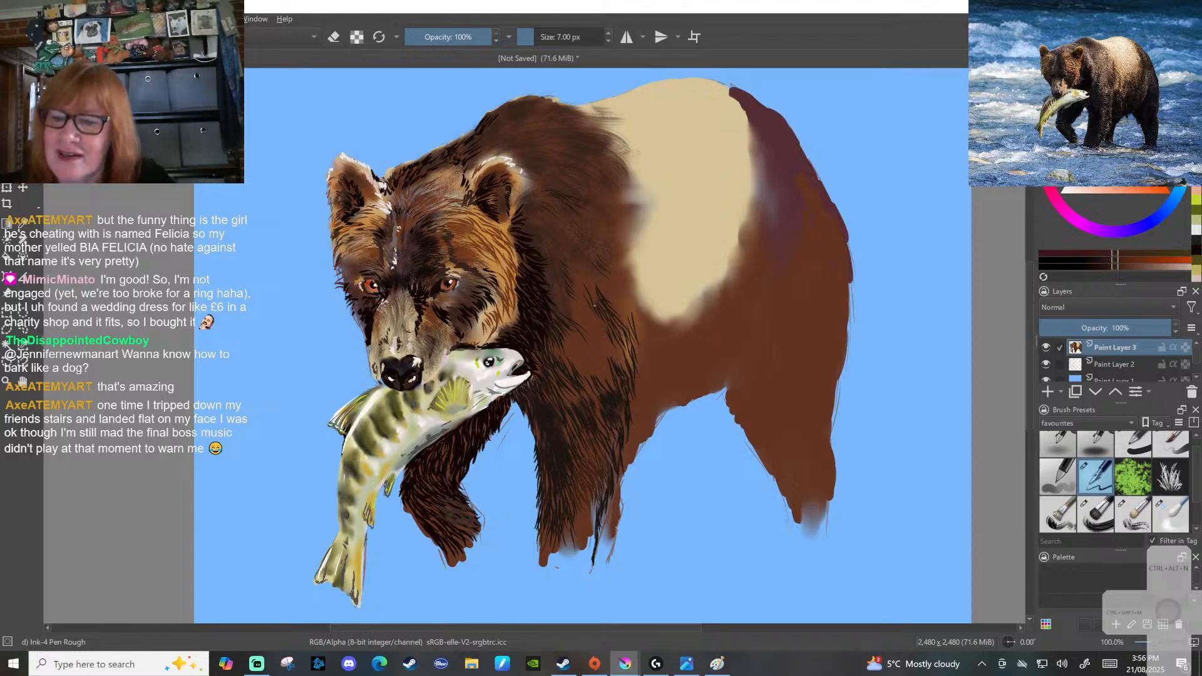
pyautogui.moveTo(599, 331); pyautogui.dragTo(630, 376)
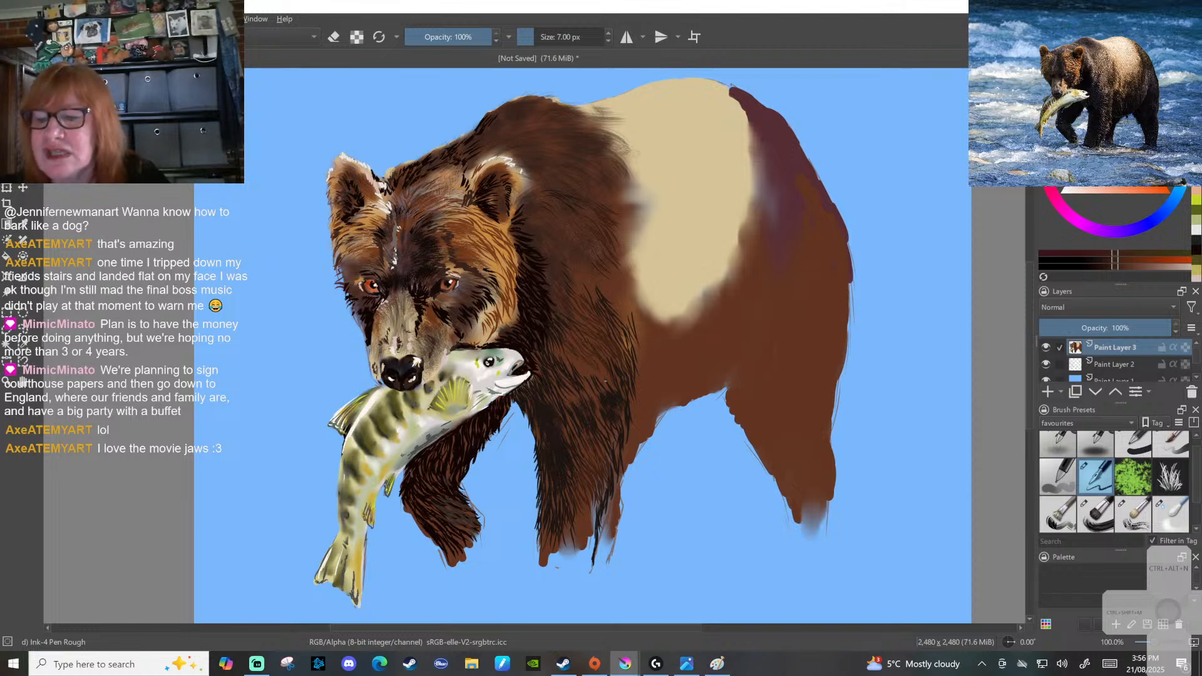
pyautogui.rightClick(608, 375)
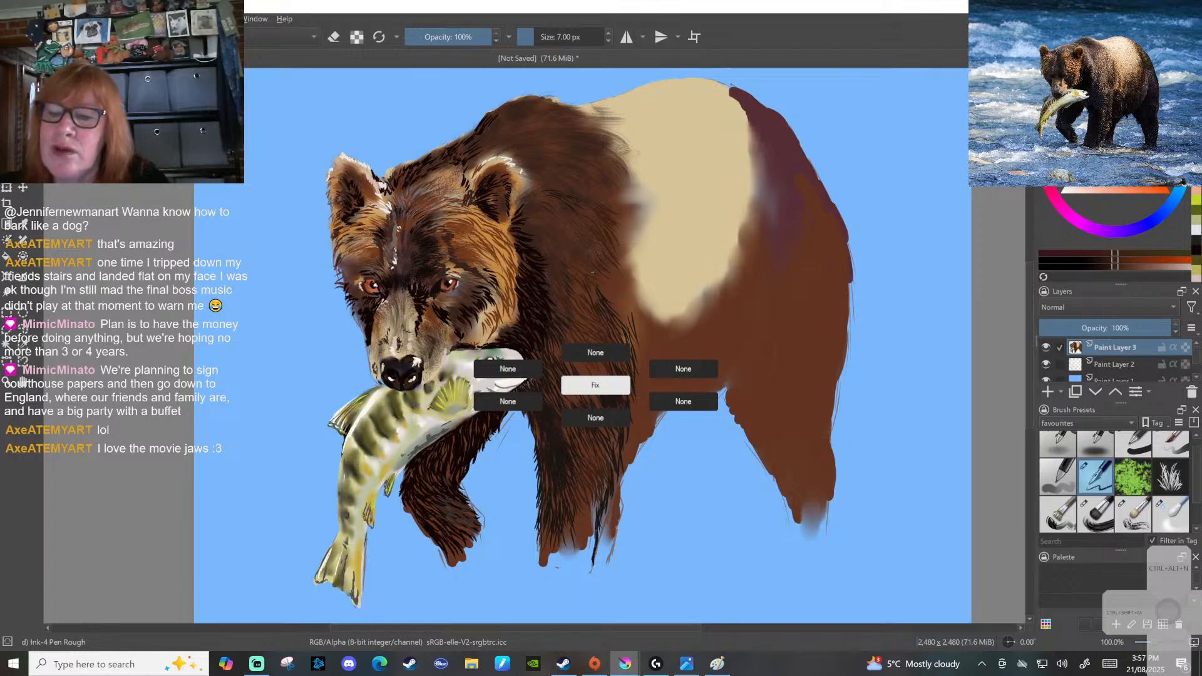
pyautogui.click(615, 351)
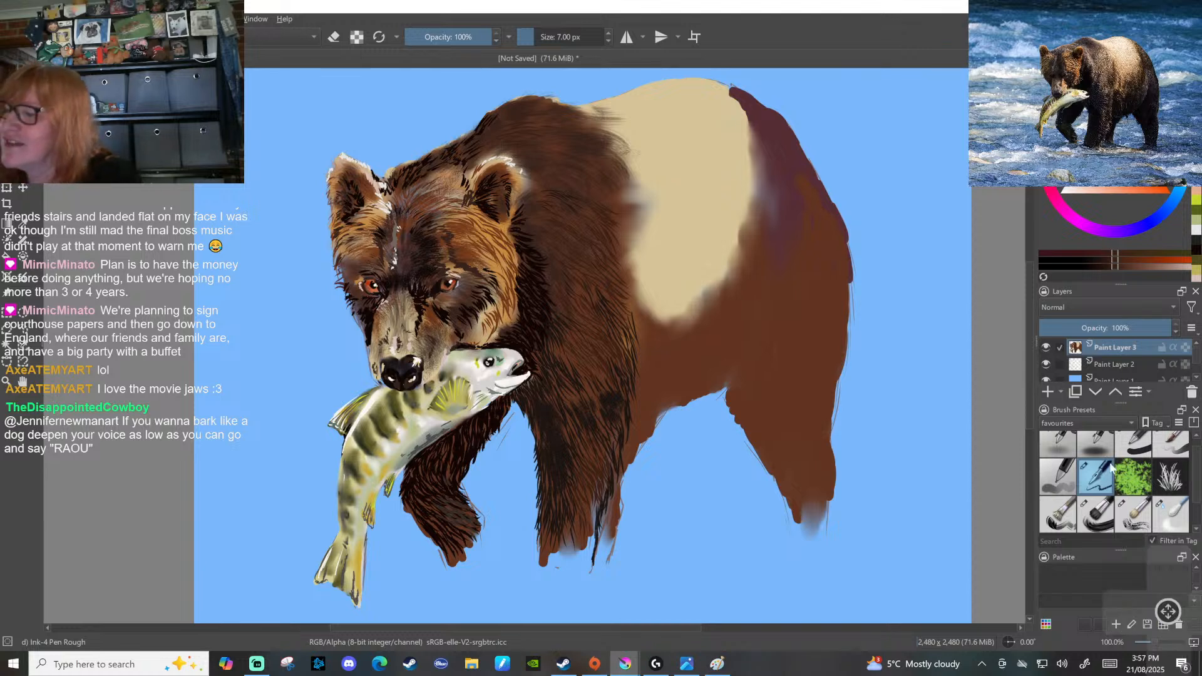
# Add pale yellowish-white fur highlights to the bear's chest, neck, shoulder, raised leg and top of the back with Ink-4 Pen Rough at 7 px
pyautogui.click(1196, 229)
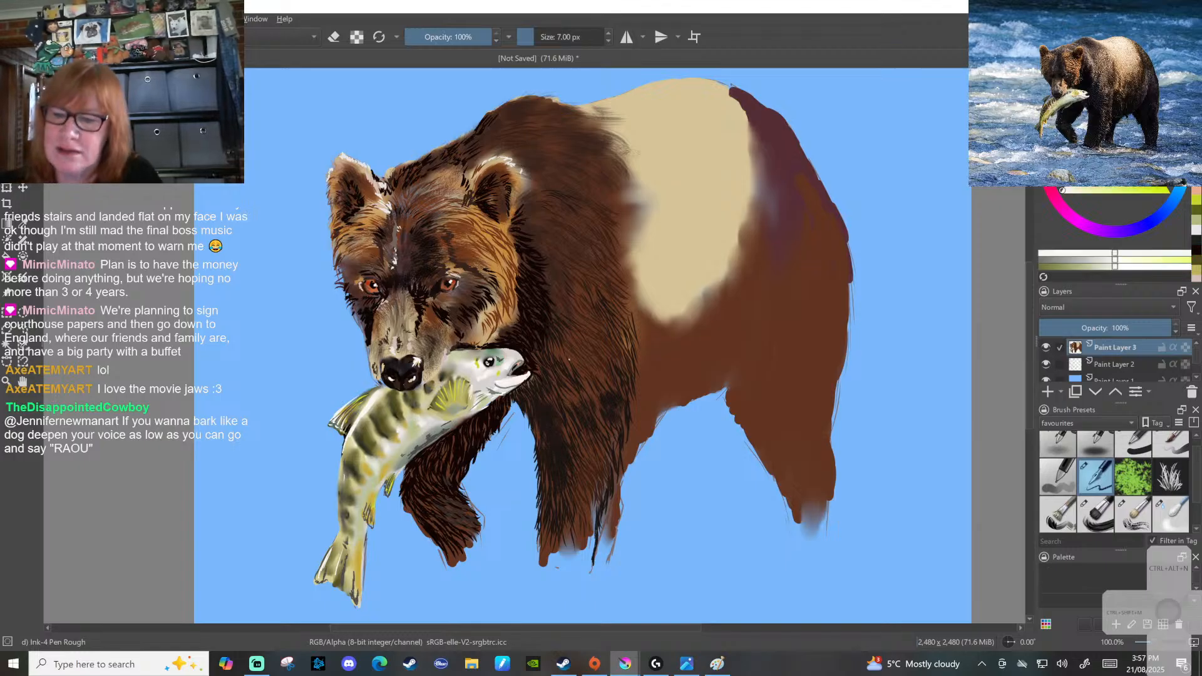
pyautogui.moveTo(565, 344); pyautogui.dragTo(581, 377)
pyautogui.moveTo(546, 326); pyautogui.dragTo(561, 341)
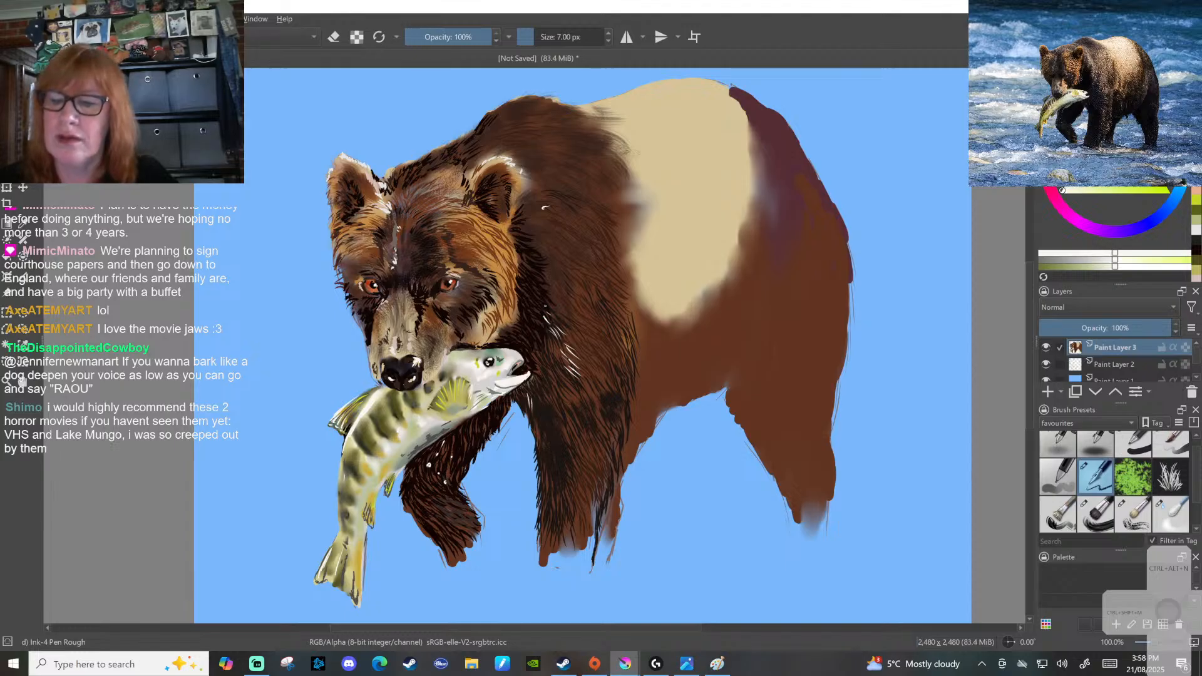
pyautogui.rightClick(536, 202)
pyautogui.click(538, 203)
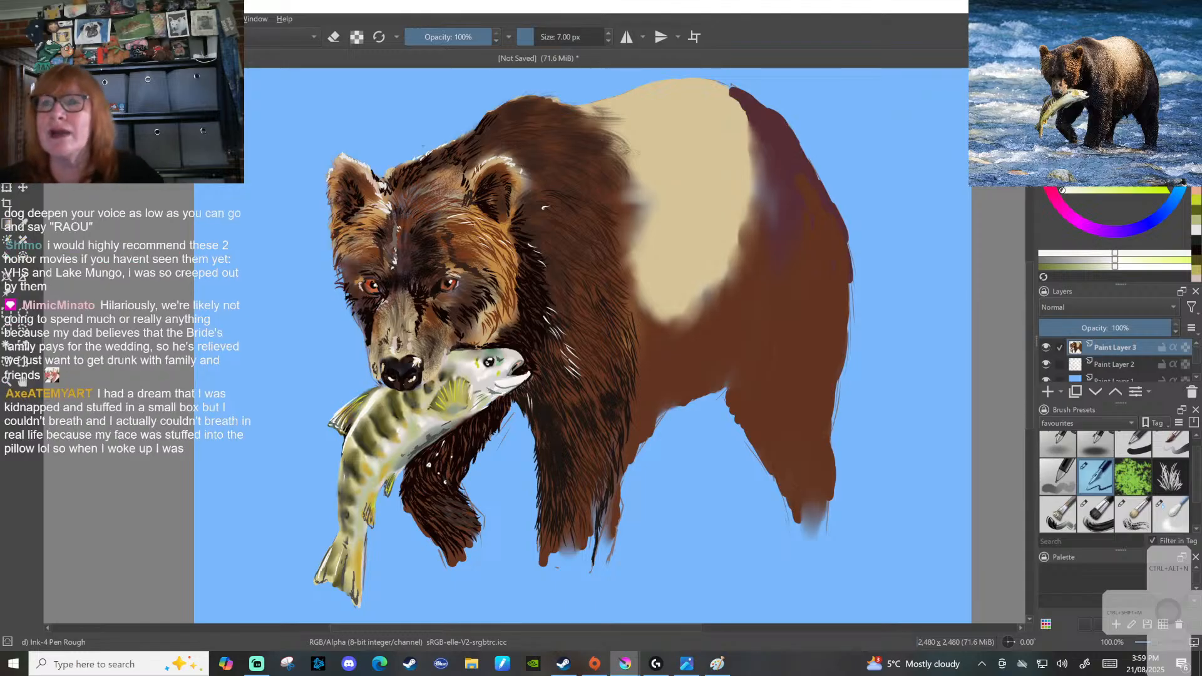
pyautogui.moveTo(623, 107); pyautogui.dragTo(607, 110)
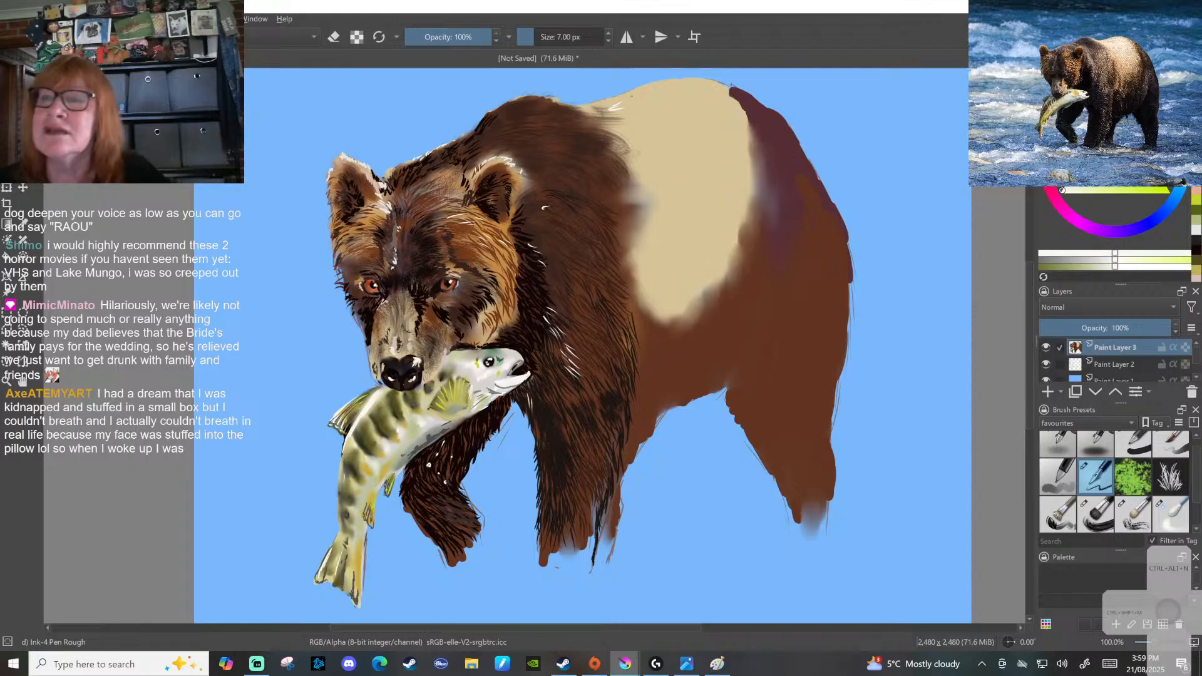